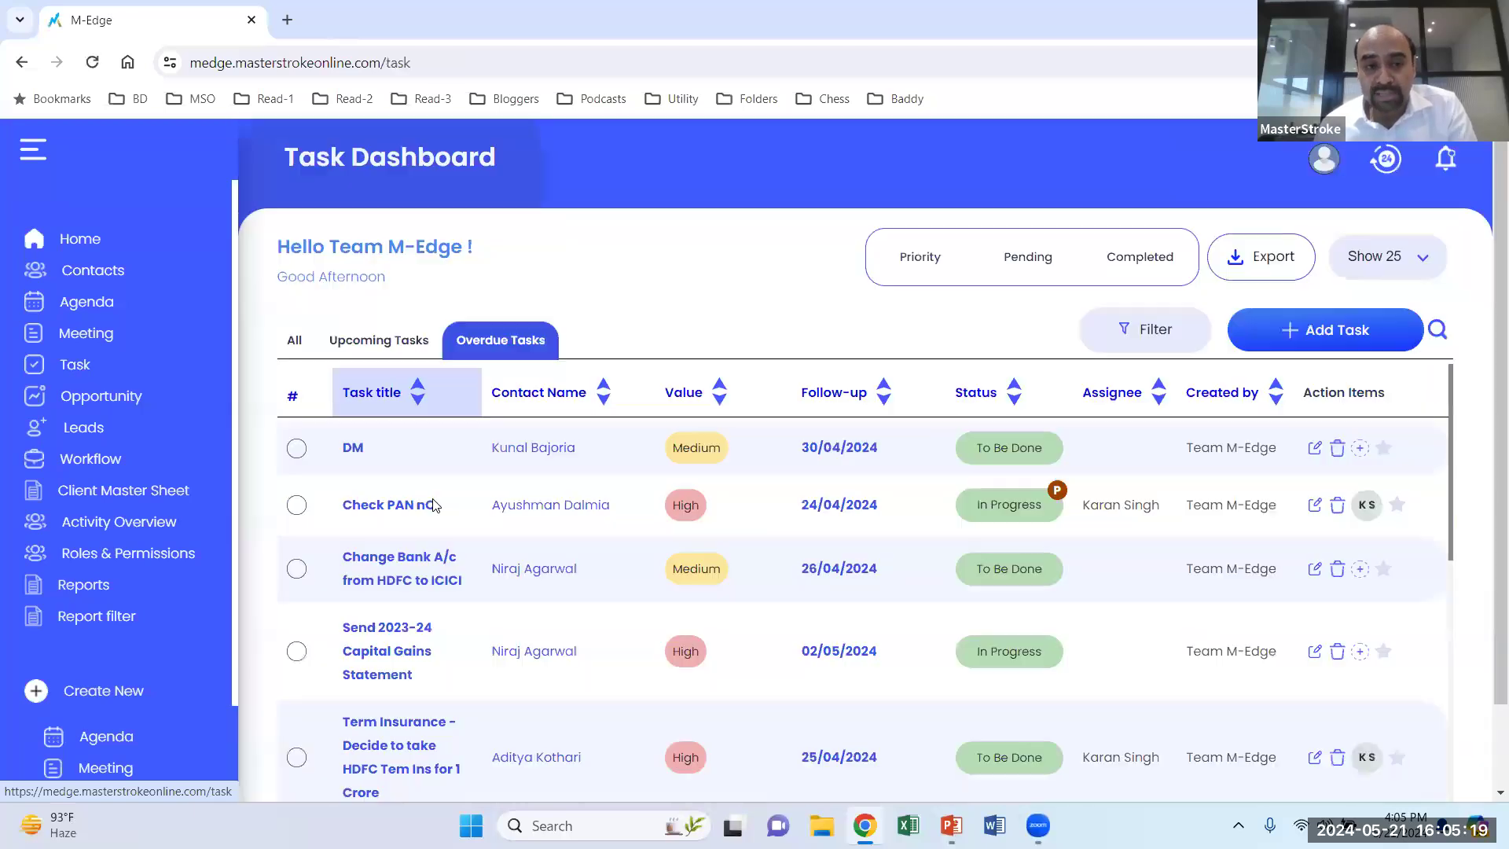
Look through the overdue tasks, then view the priority, pending and completed task lists in turn.
{"action": "scroll", "coordinate": [462, 573], "scroll_direction": "down", "scroll_amount": 5}
{"action": "scroll", "coordinate": [640, 453], "scroll_direction": "down", "scroll_amount": 2}
{"action": "scroll", "coordinate": [641, 453], "scroll_direction": "up", "scroll_amount": 4}
{"action": "left_click", "coordinate": [938, 259]}
{"action": "left_click", "coordinate": [1022, 263]}
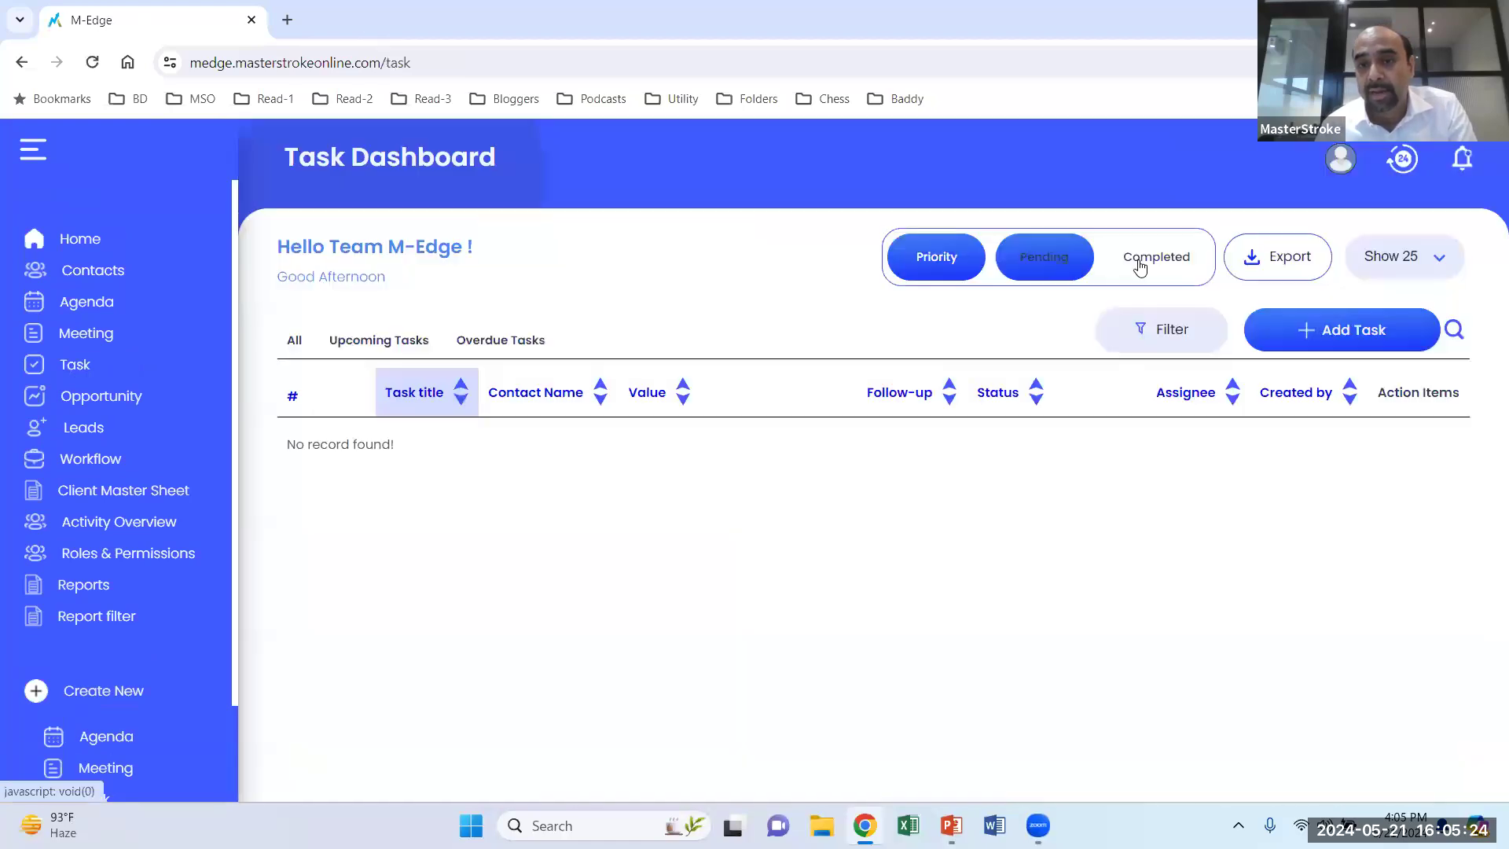
{"action": "left_click", "coordinate": [1140, 267]}
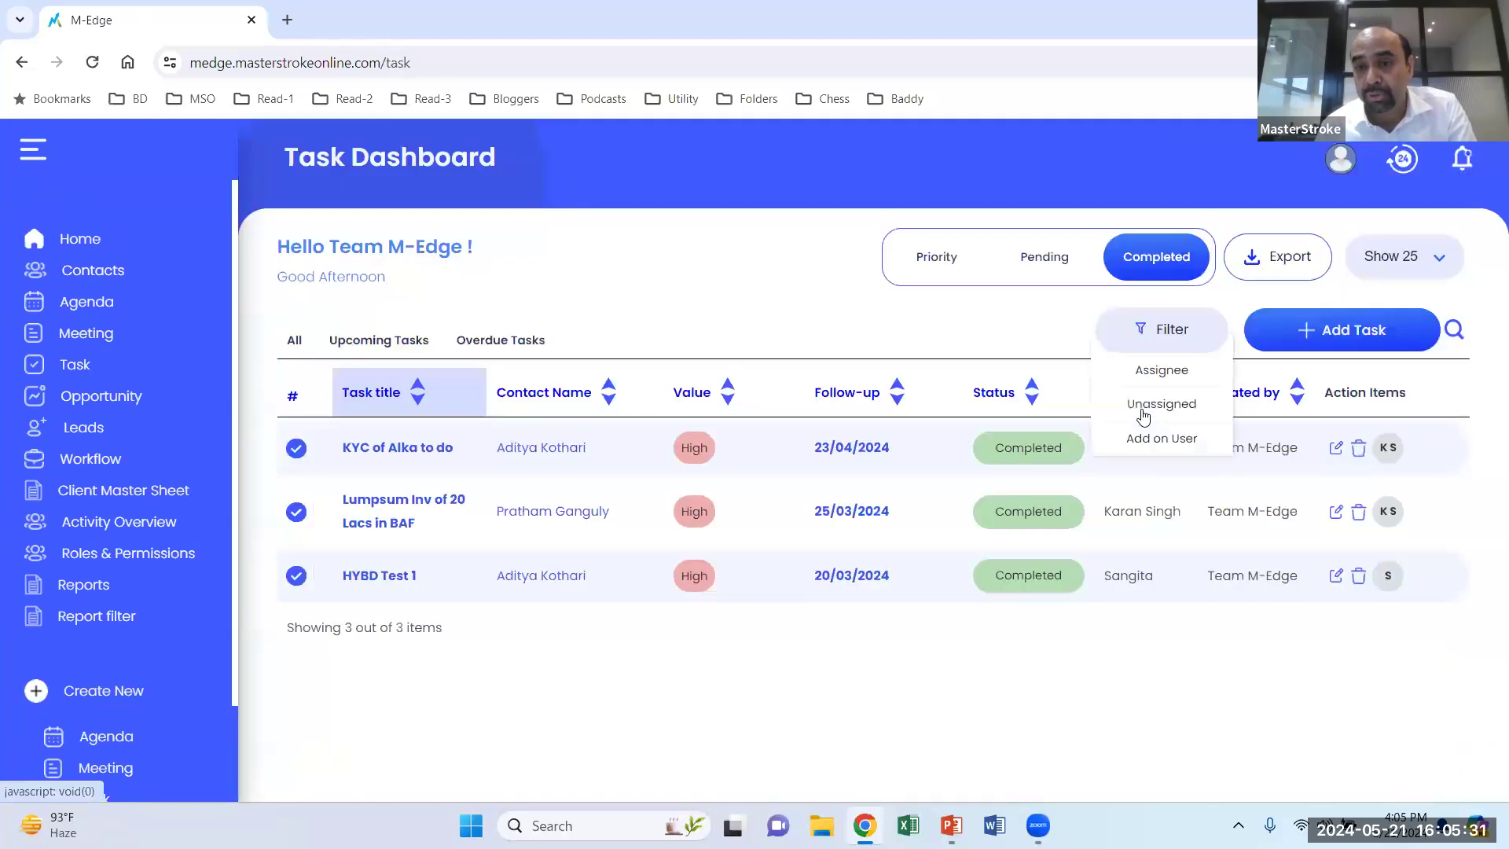
Filter the completed tasks by unassigned, then by all assignees.
{"action": "left_click", "coordinate": [1144, 405]}
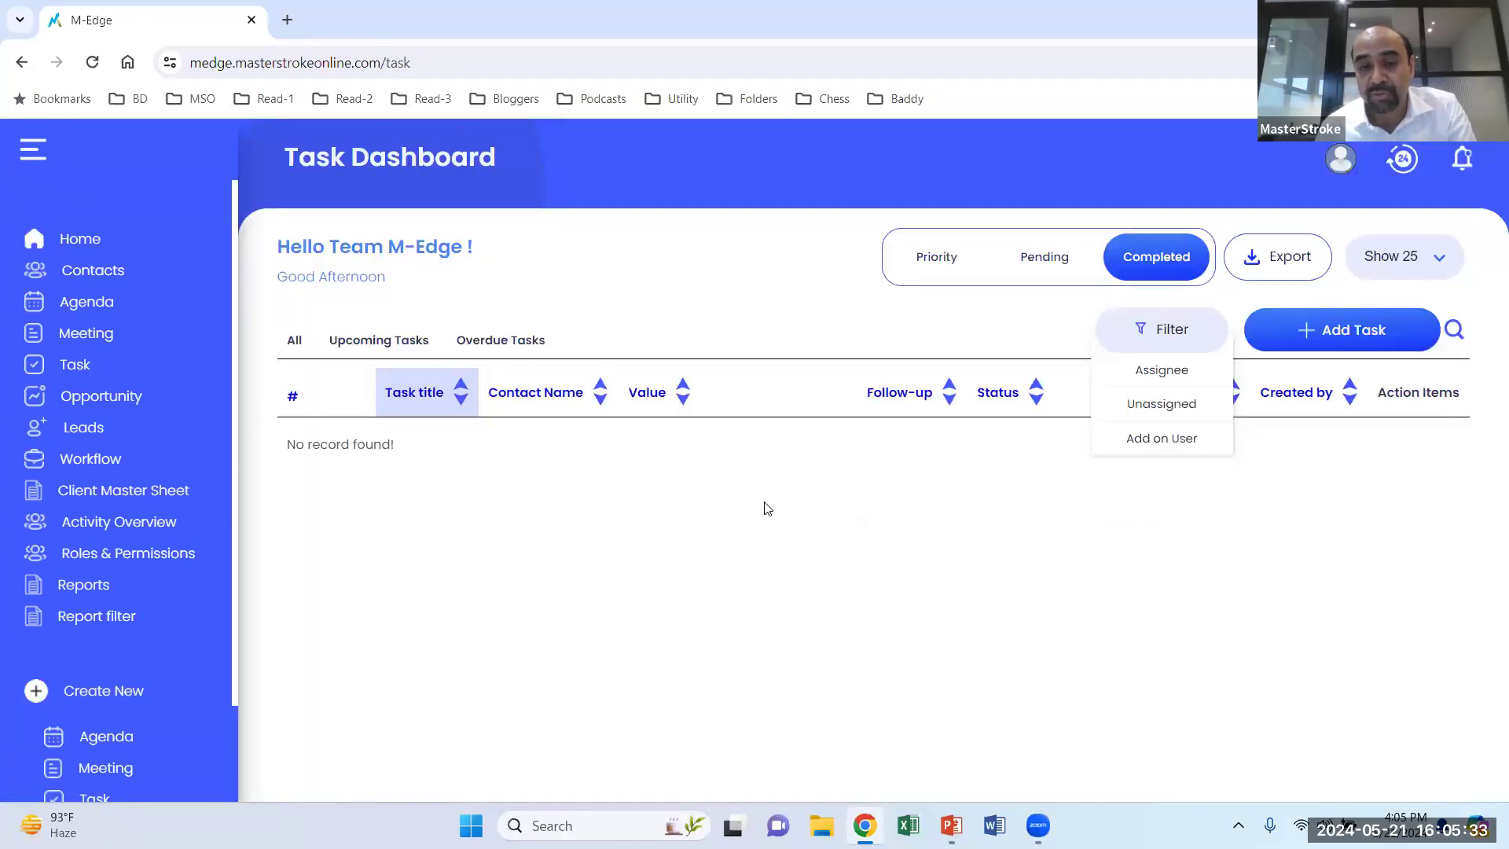
{"action": "mouse_move", "coordinate": [1157, 369]}
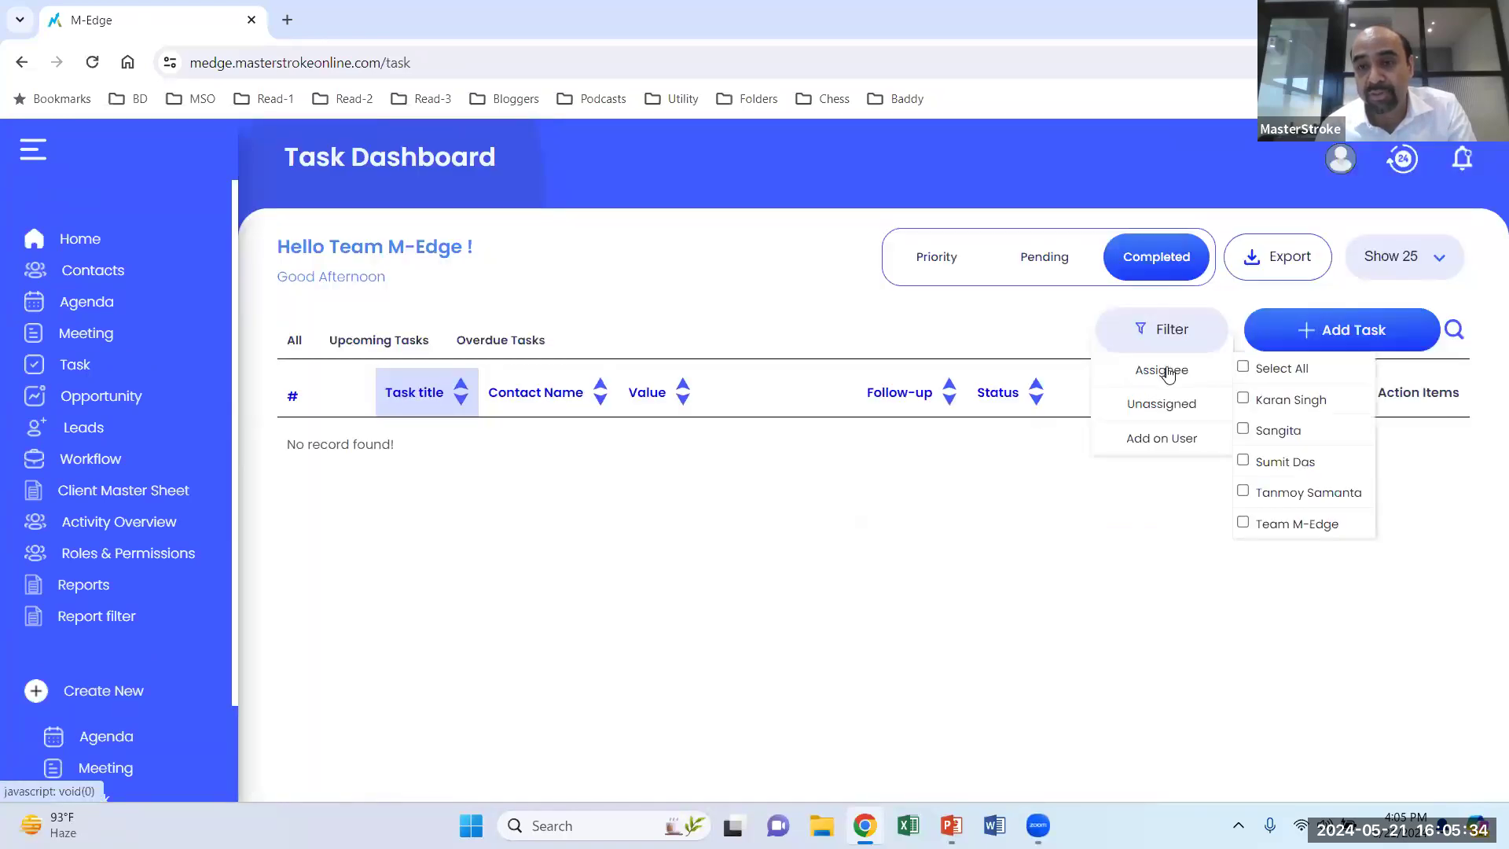
{"action": "left_click", "coordinate": [1244, 368]}
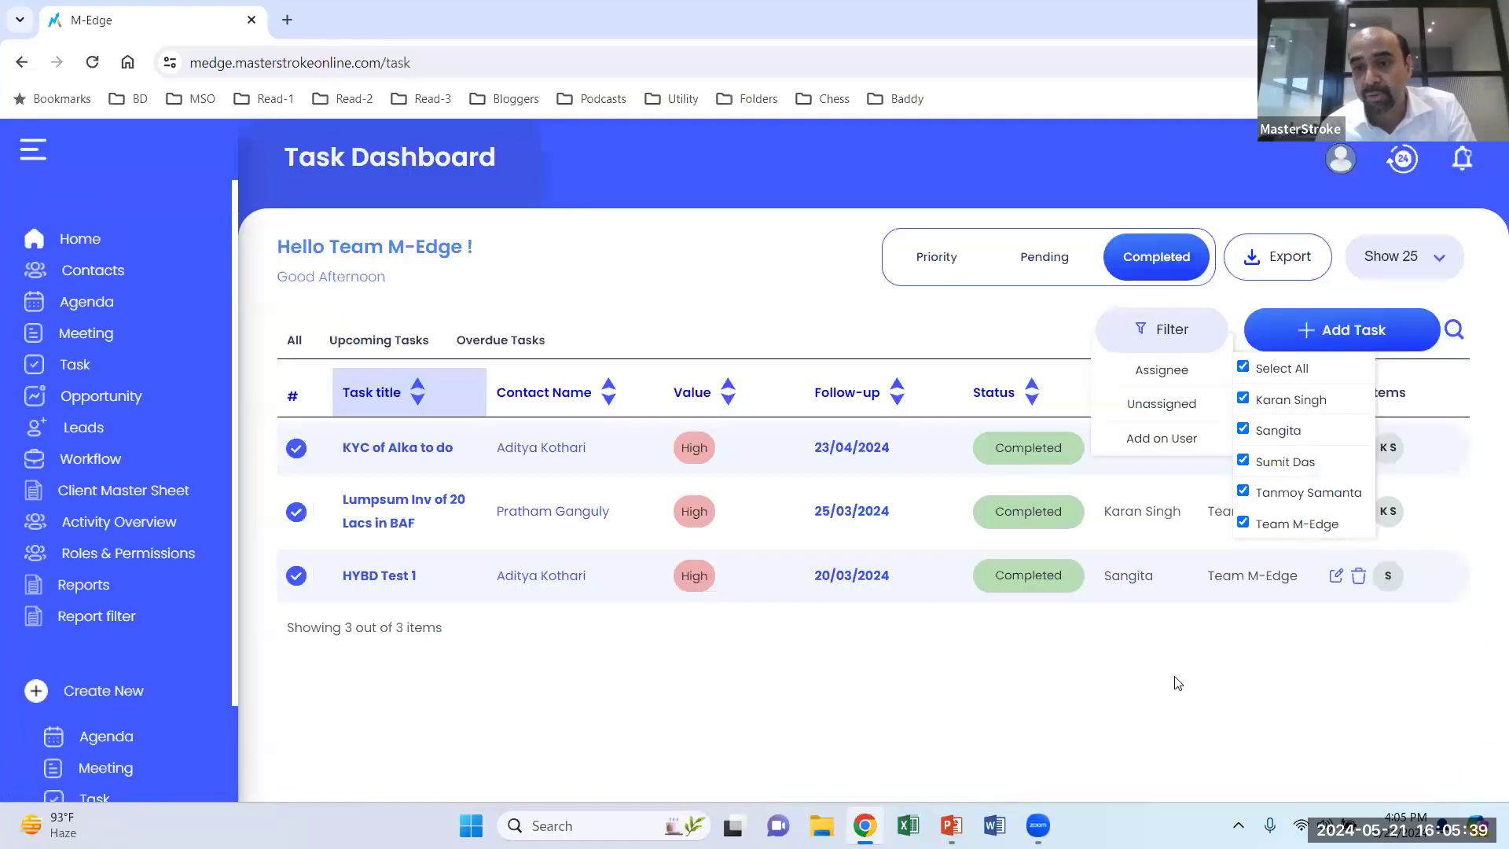
{"action": "left_click", "coordinate": [1185, 651]}
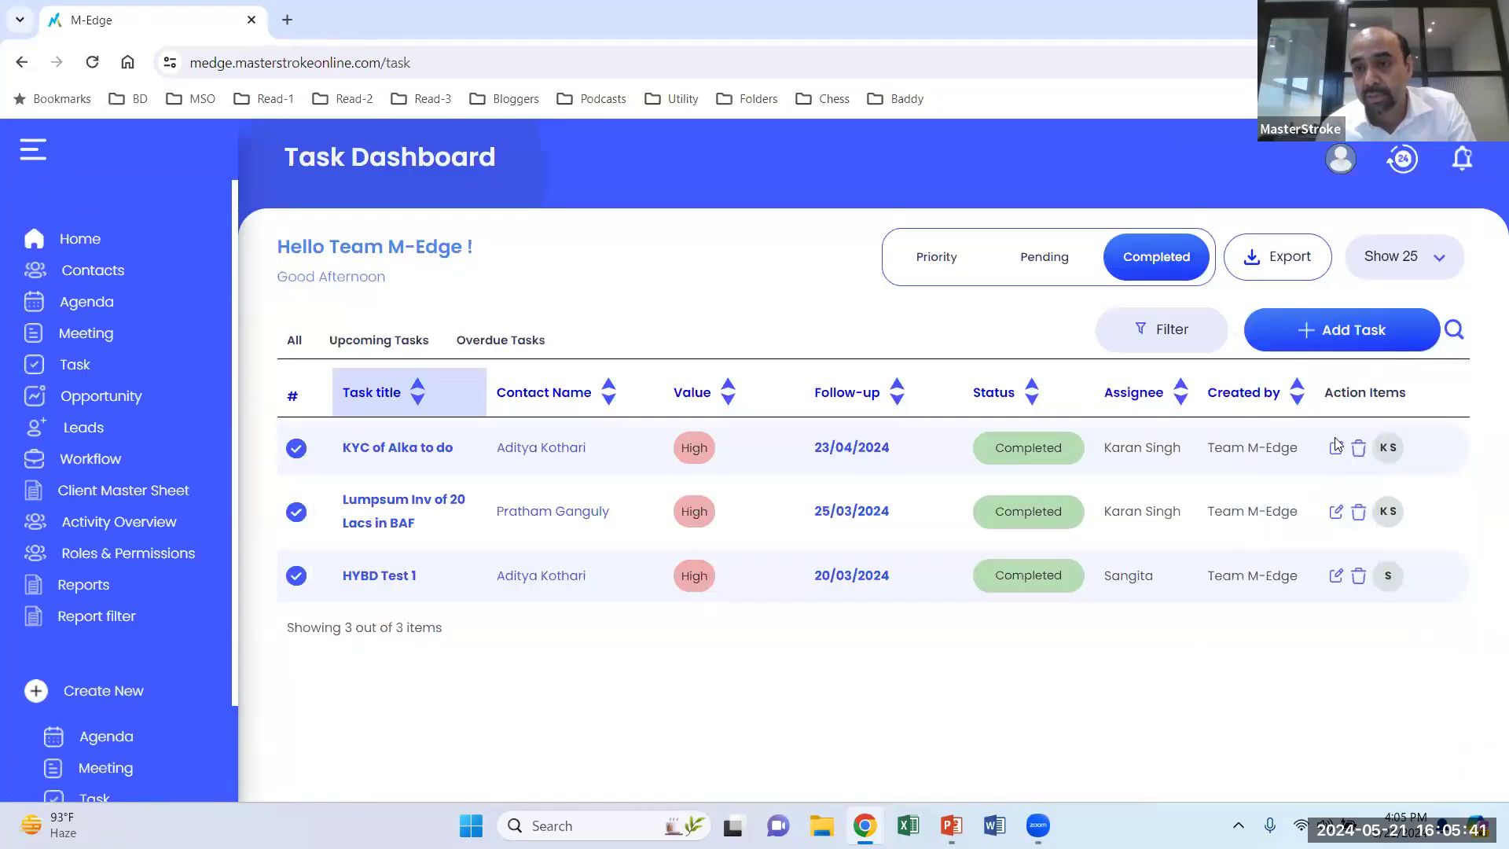
Show only the pending tasks, look through them and check the assignee filter options.
{"action": "left_click", "coordinate": [1045, 263]}
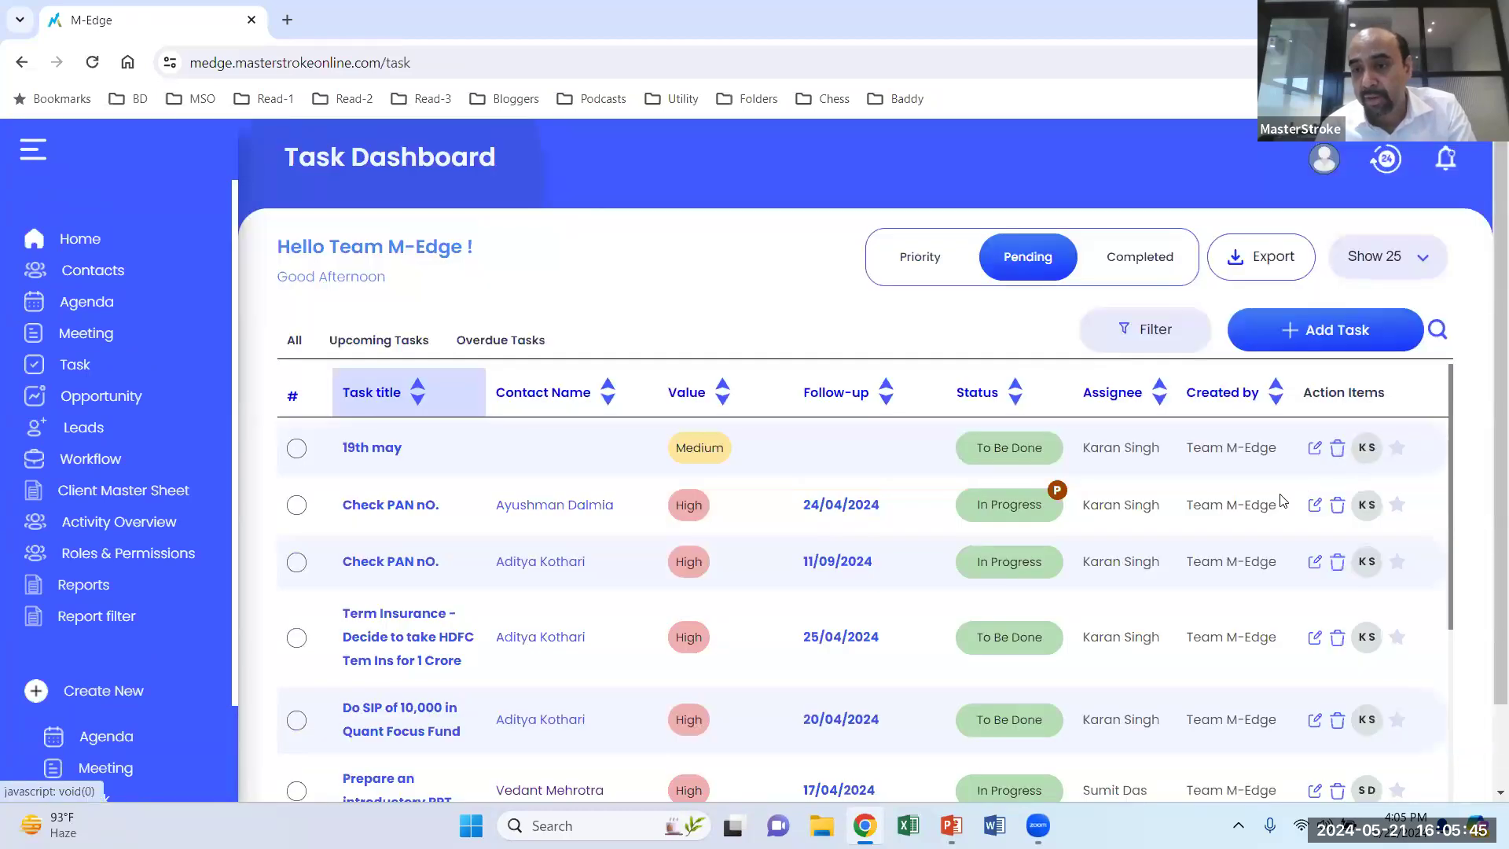
{"action": "scroll", "coordinate": [1336, 548], "scroll_direction": "down", "scroll_amount": 3}
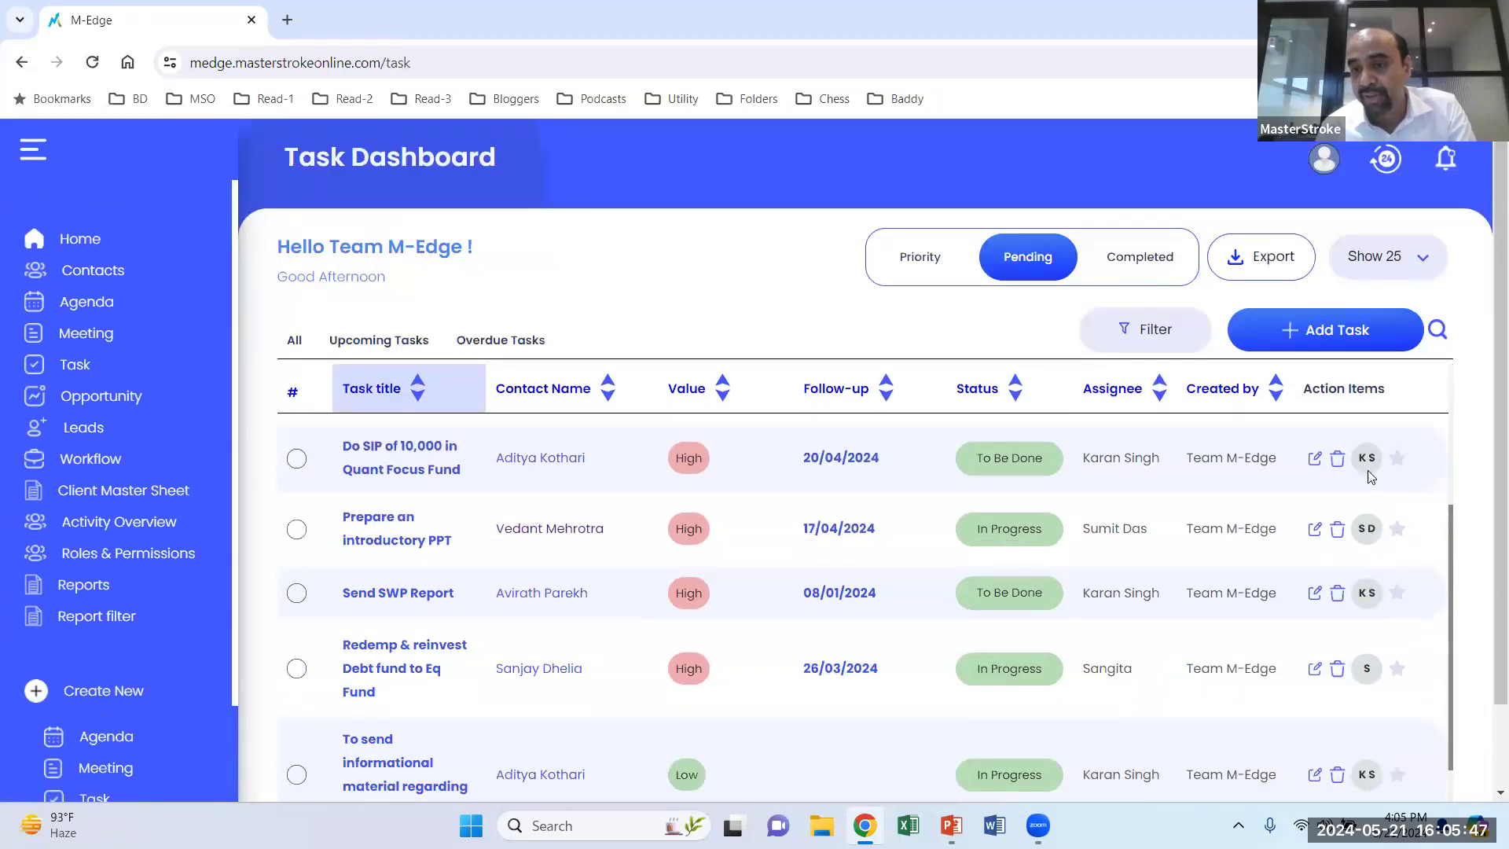
{"action": "left_click", "coordinate": [1122, 331]}
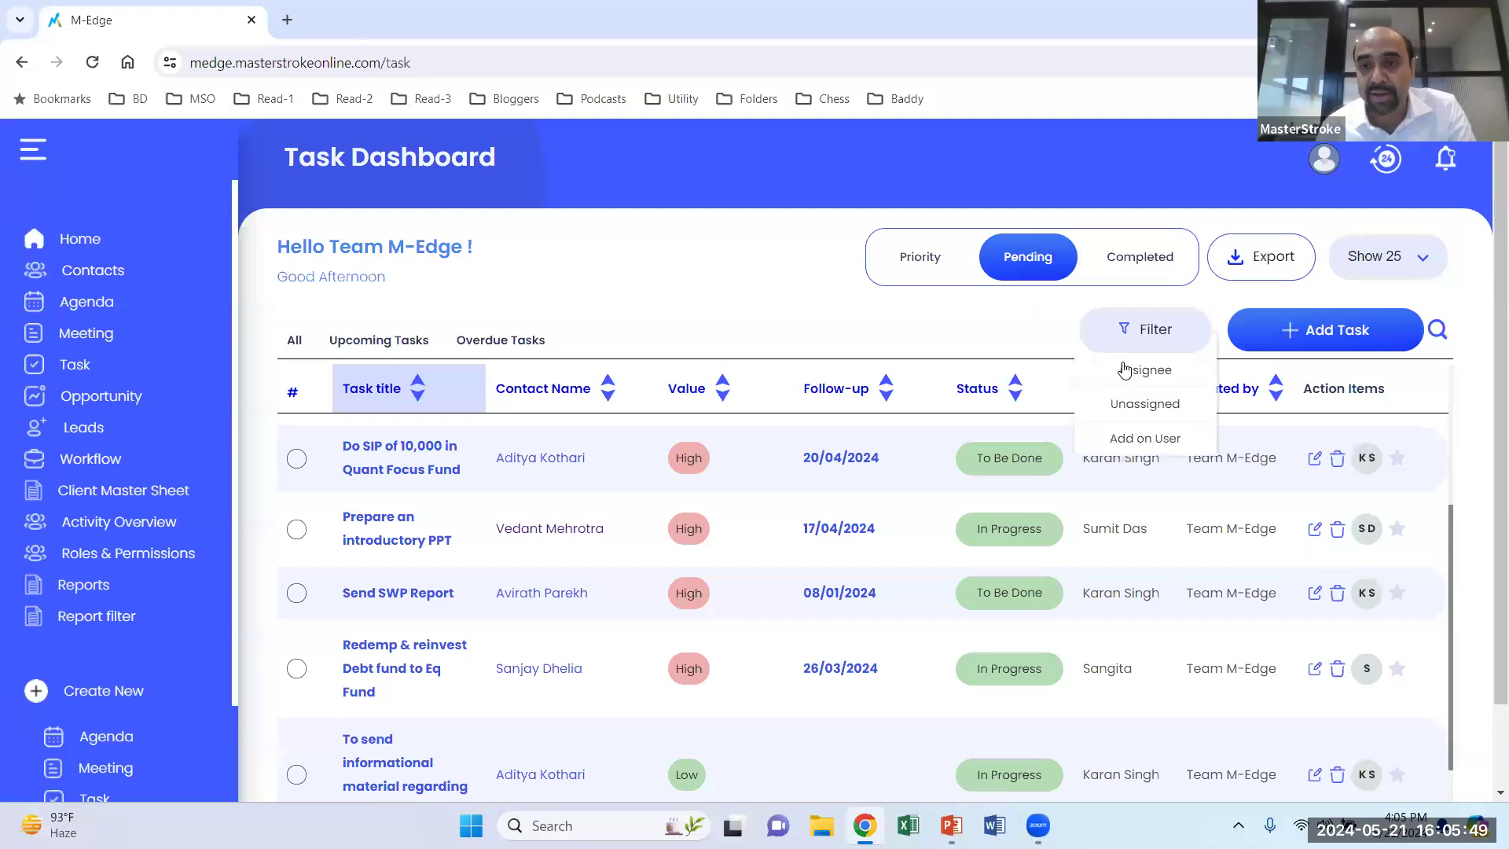
{"action": "left_click", "coordinate": [1137, 373]}
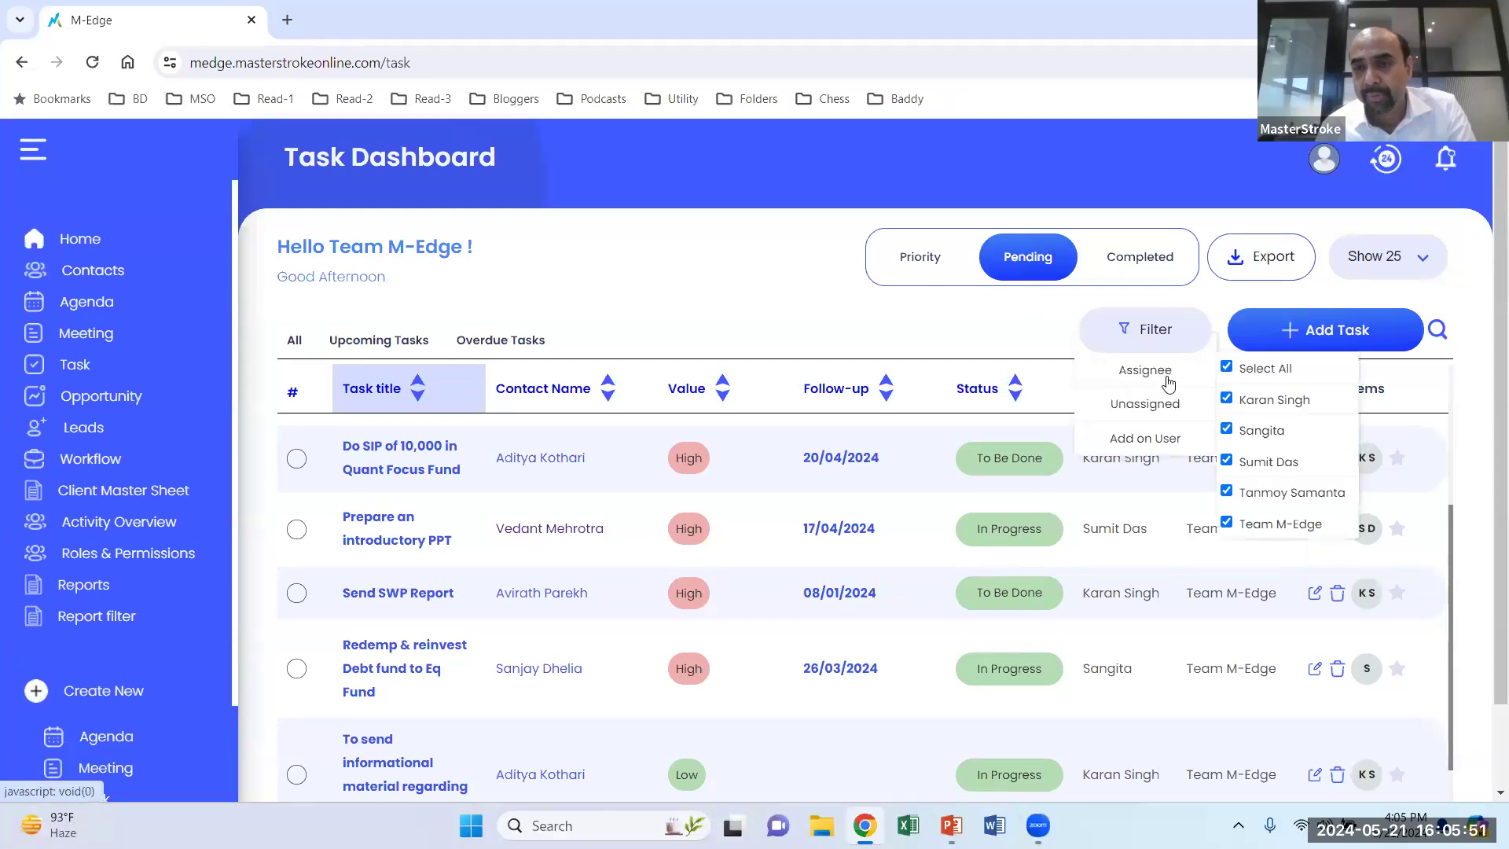
{"action": "left_click", "coordinate": [959, 330]}
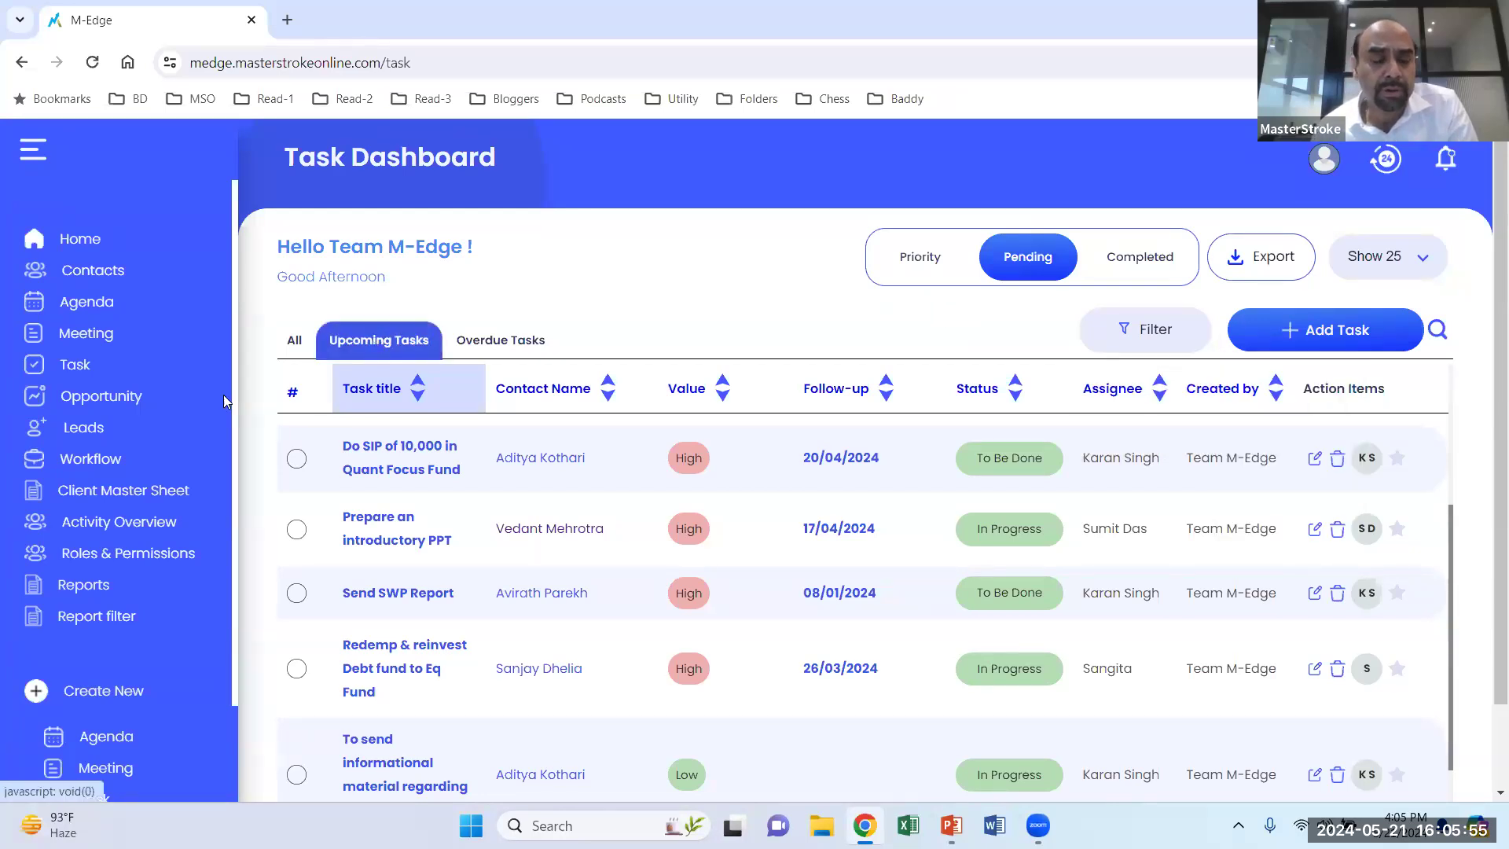
Start a new task titled "Send capital gains statement" and link it to the customer found by first name.
{"action": "scroll", "coordinate": [51, 648], "scroll_direction": "down", "scroll_amount": 2}
{"action": "left_click", "coordinate": [97, 681]}
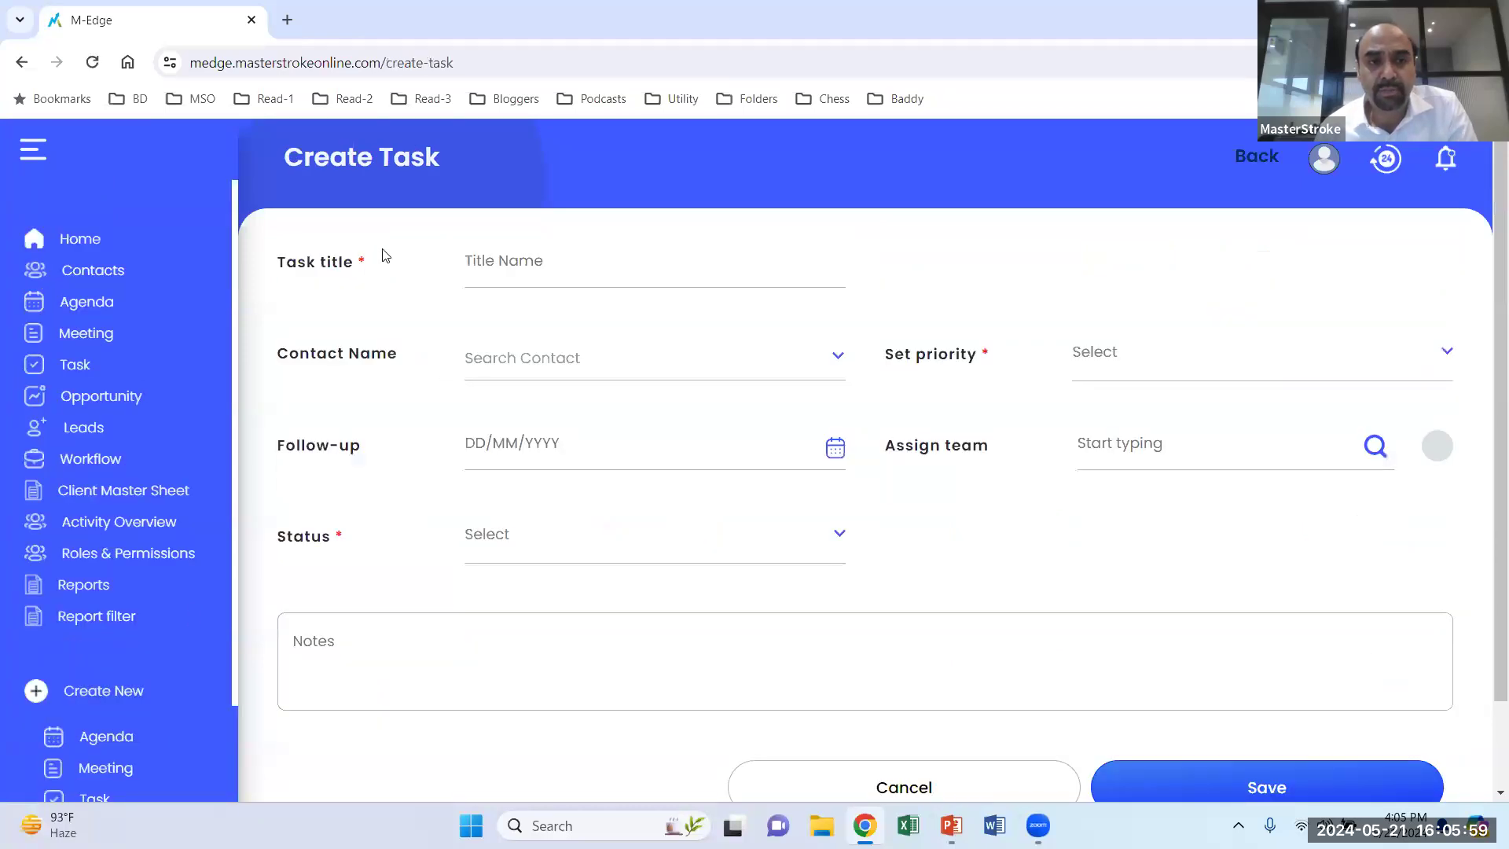
{"action": "type", "text": "Send capital gains statement"}
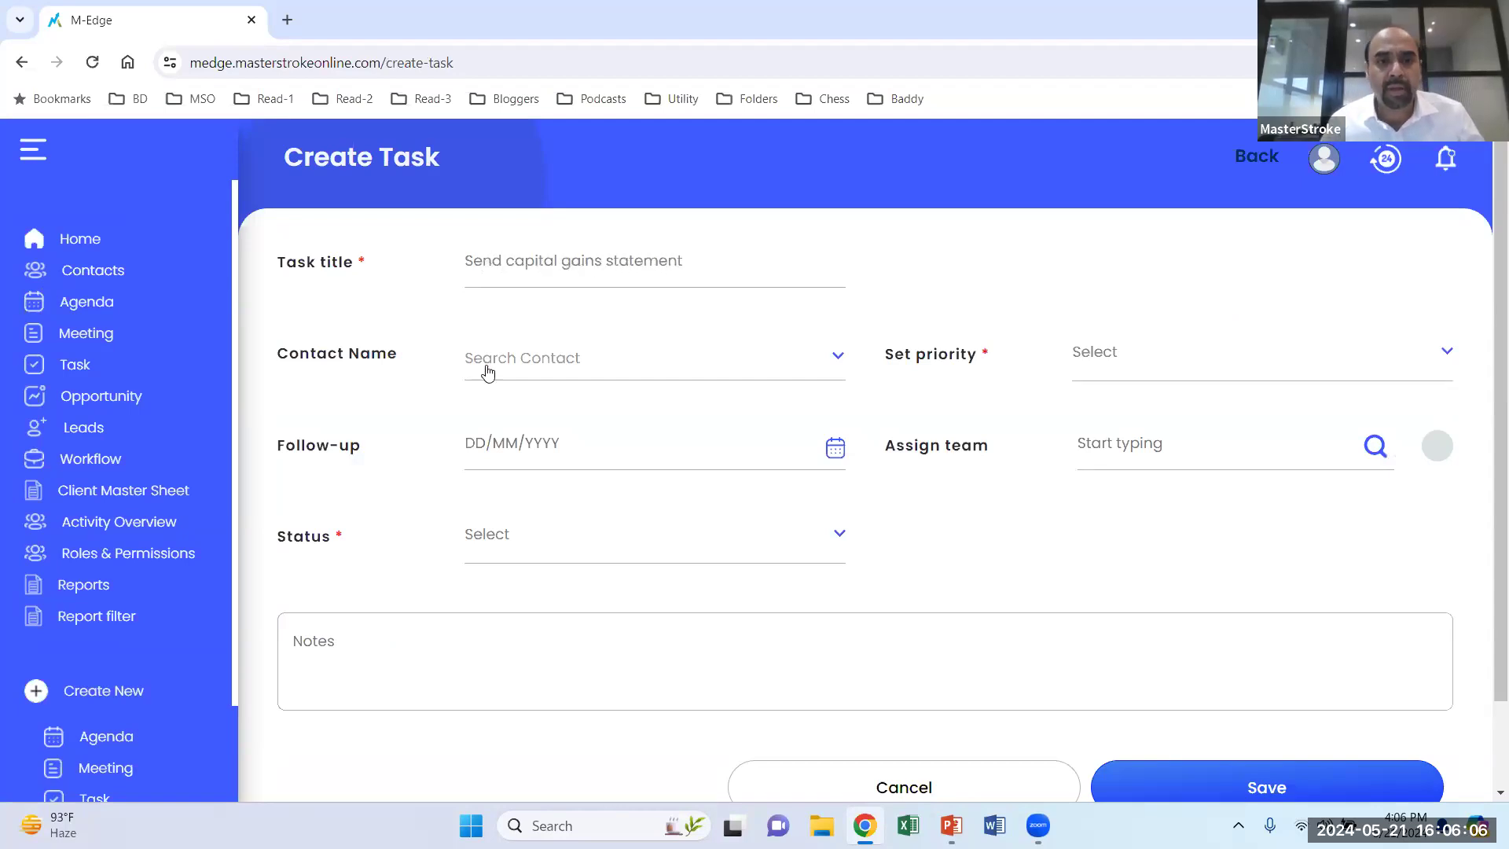
{"action": "left_click", "coordinate": [489, 368]}
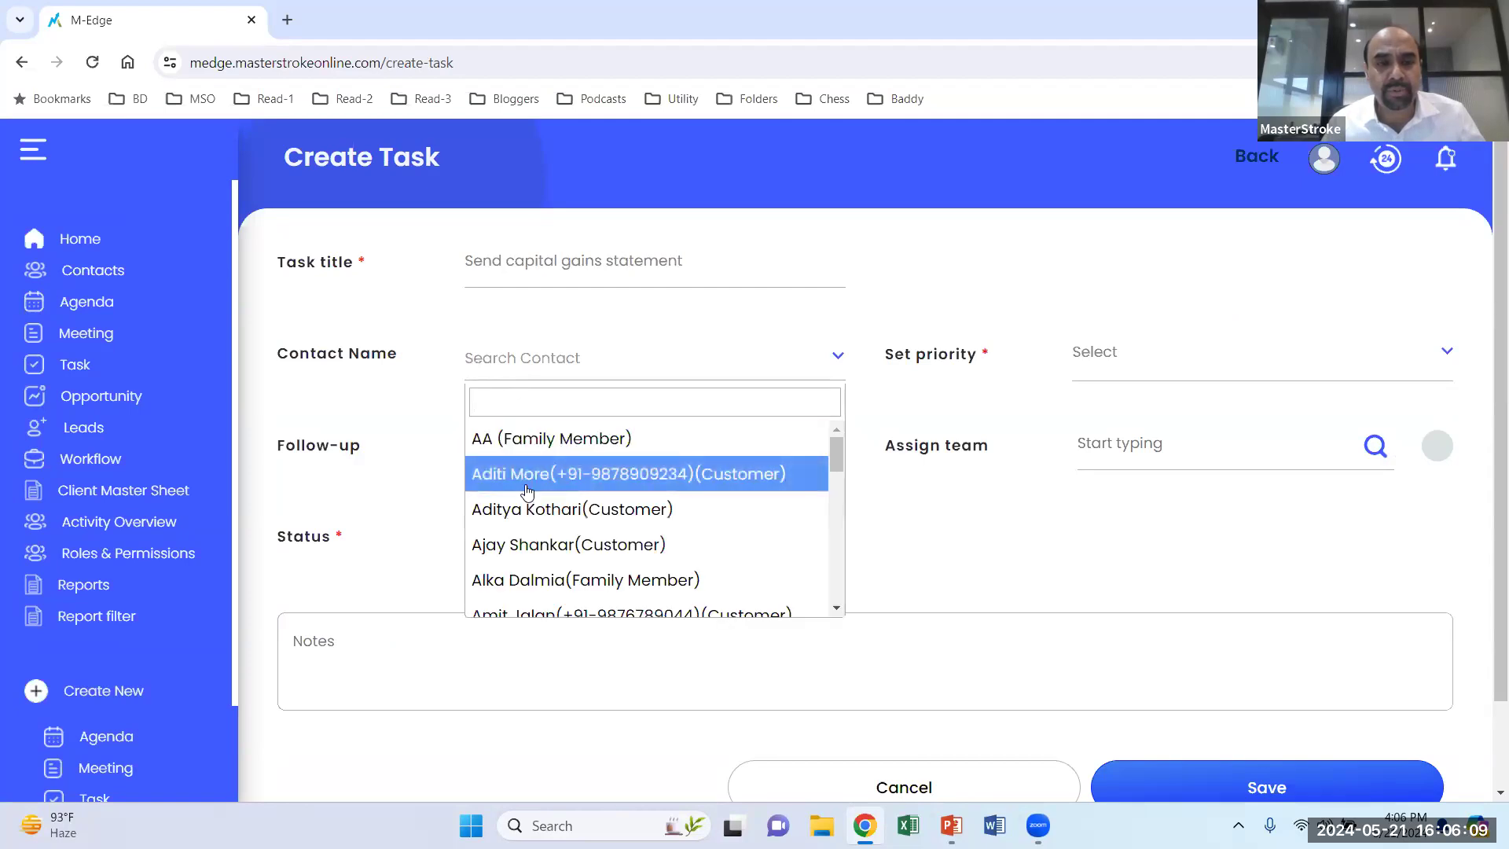
{"action": "type", "text": "niraj"}
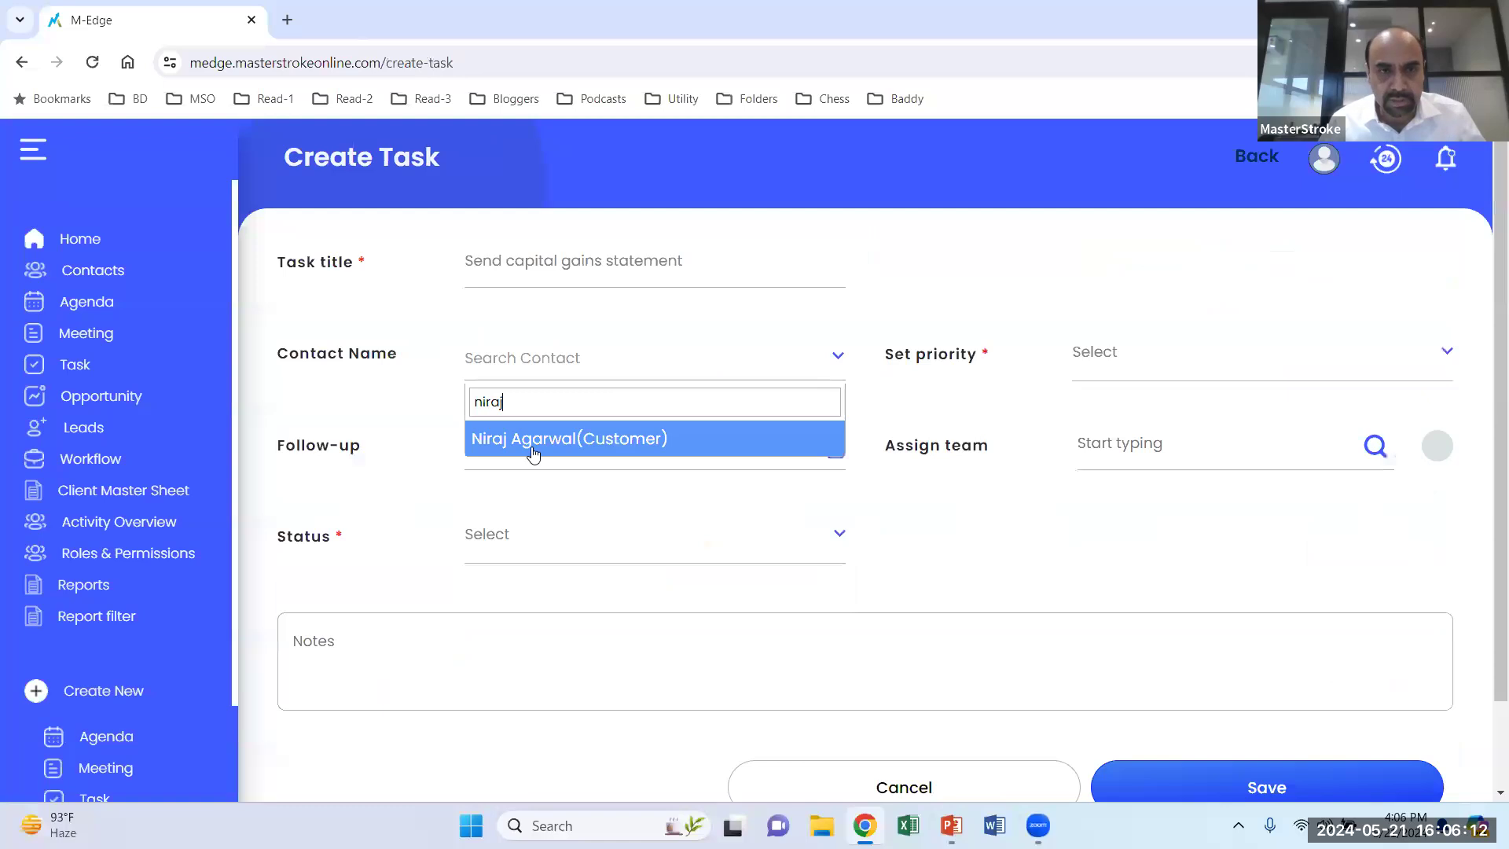
{"action": "left_click", "coordinate": [536, 440]}
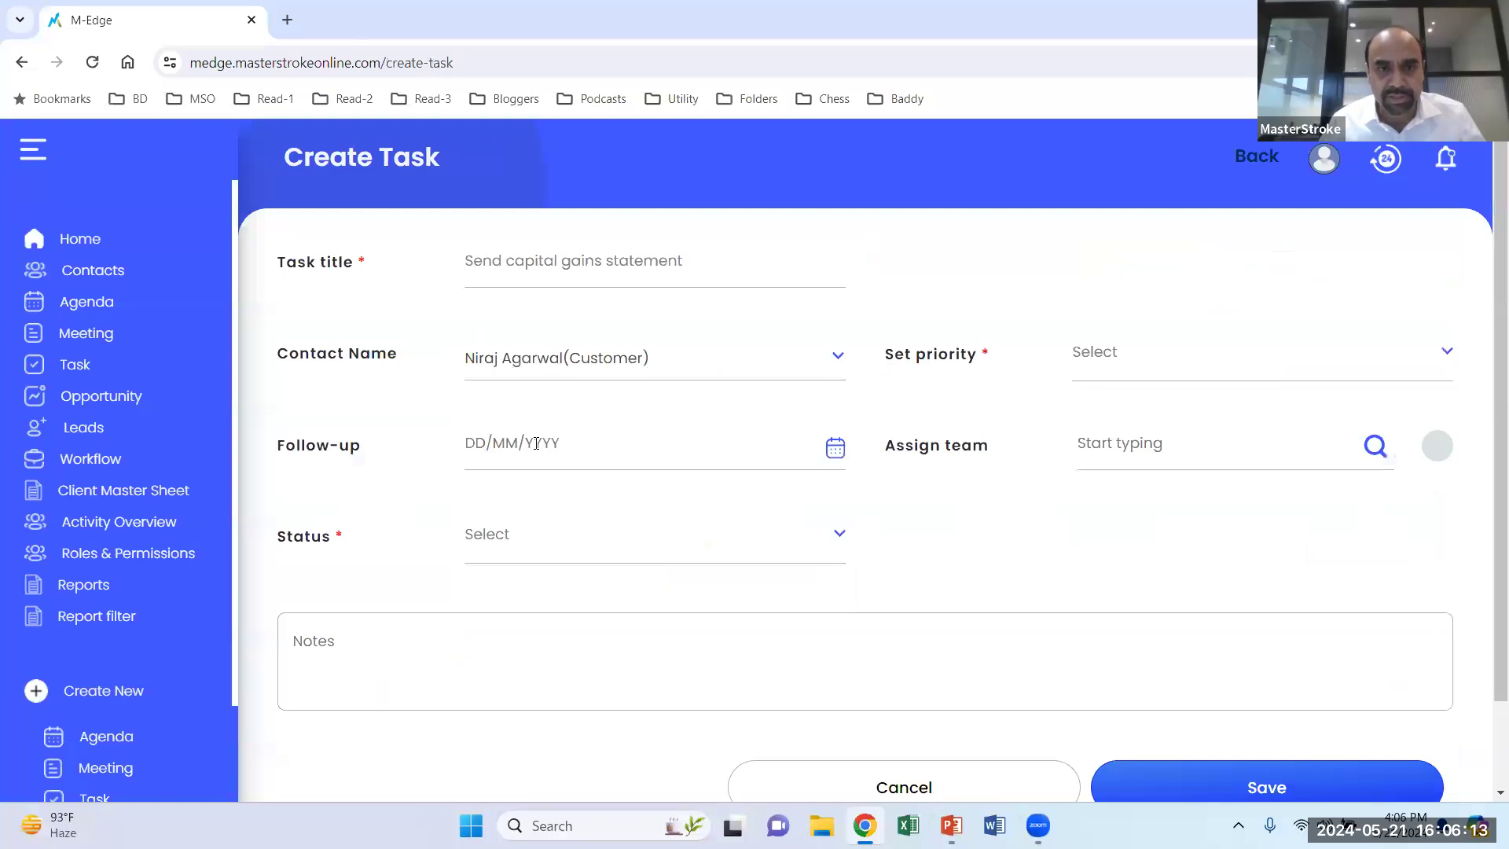
Set the new task's follow-up date to 22/05/2024 and its priority to High.
{"action": "left_click", "coordinate": [535, 445]}
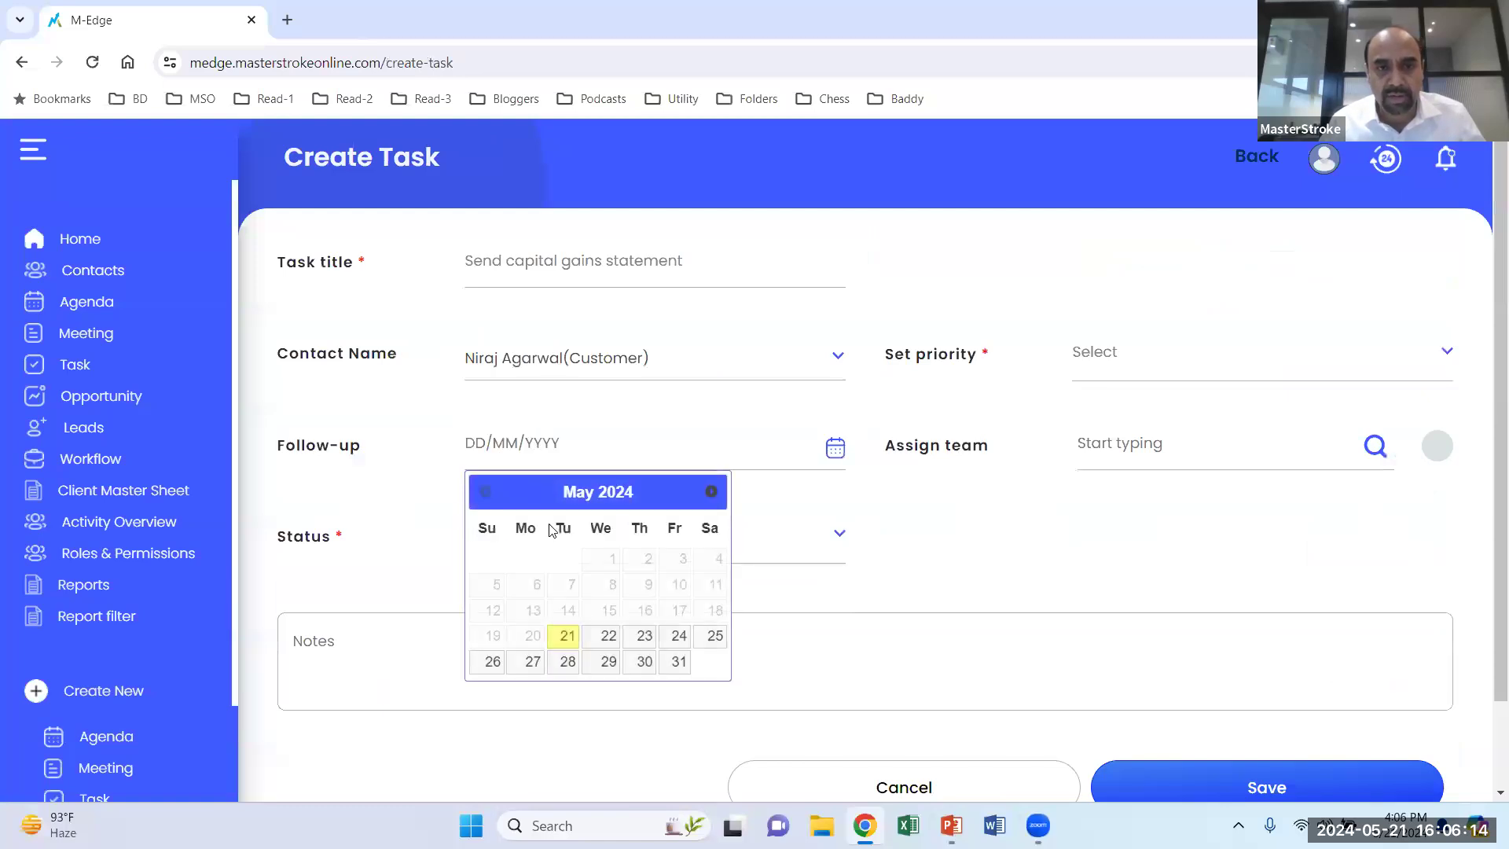
{"action": "left_click", "coordinate": [610, 637]}
{"action": "left_click", "coordinate": [1100, 358]}
{"action": "left_click", "coordinate": [1098, 411]}
Assign the new task to the second team member listed and set its status to To Be Done.
{"action": "left_click", "coordinate": [1096, 462]}
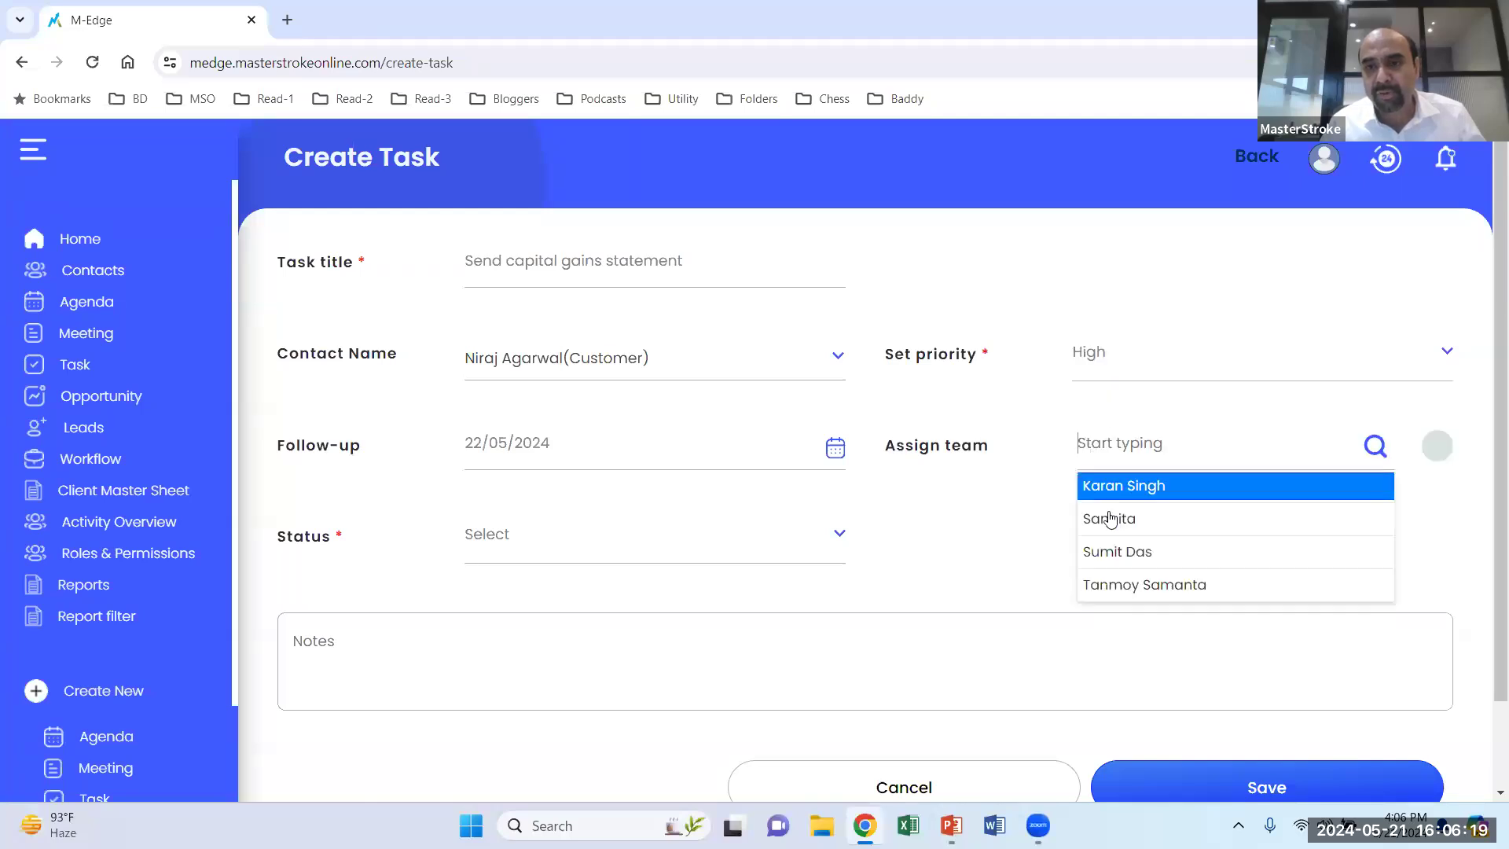
{"action": "left_click", "coordinate": [1113, 520]}
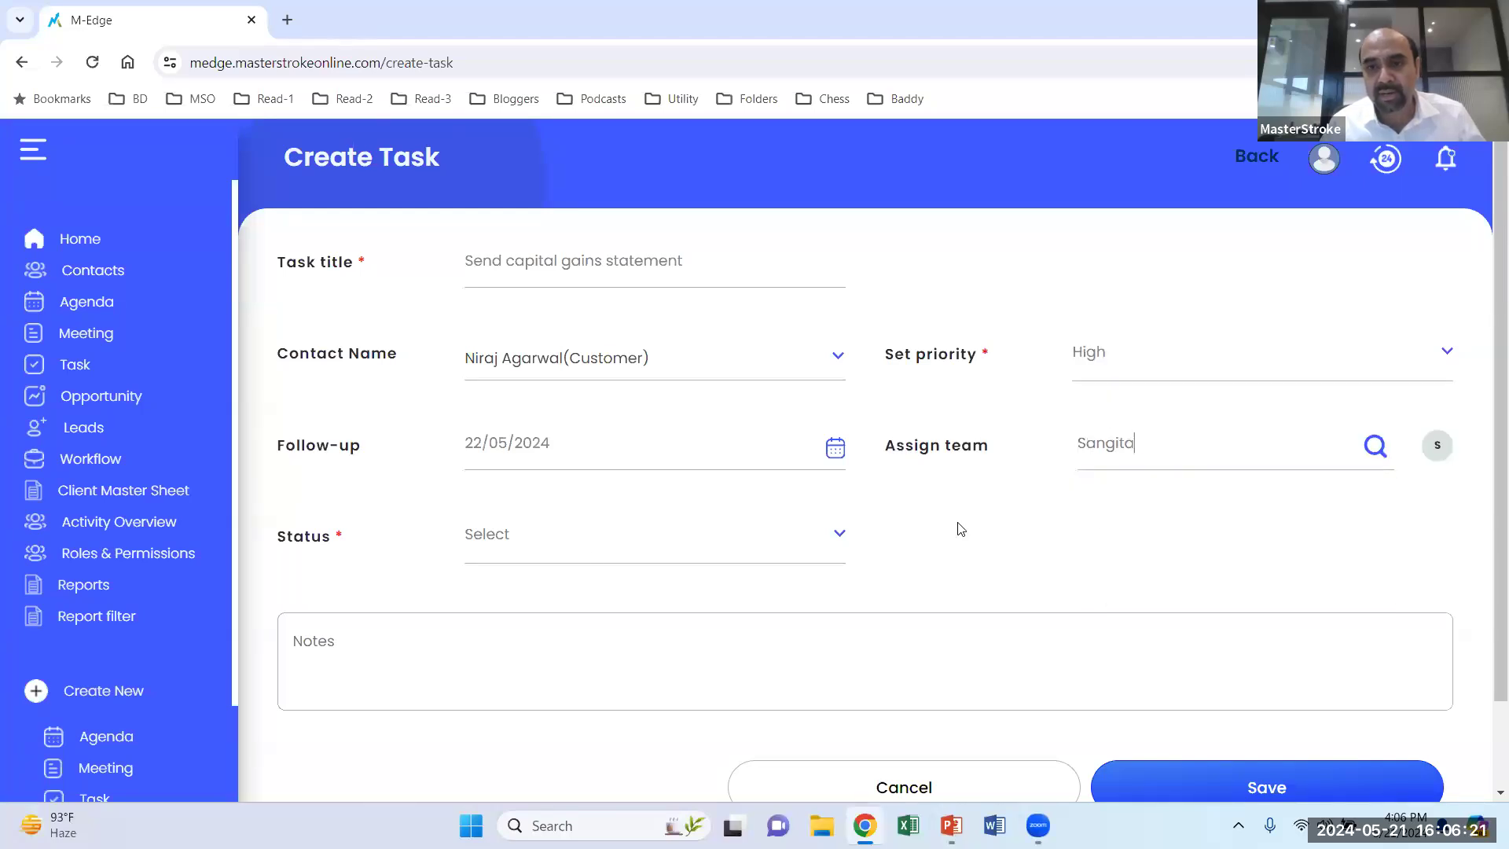
{"action": "left_click", "coordinate": [503, 555]}
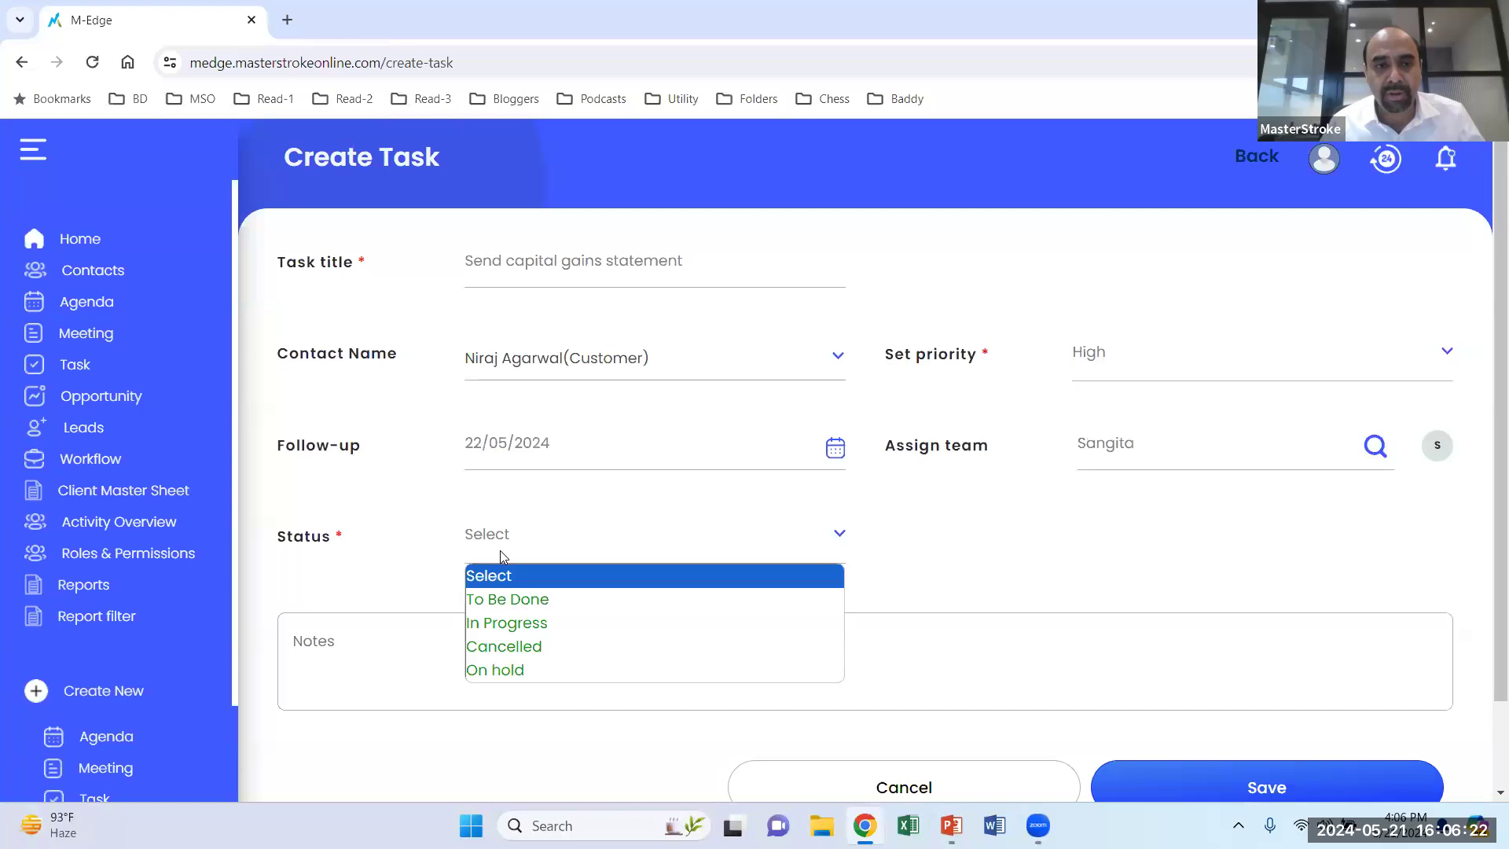
{"action": "left_click", "coordinate": [500, 600]}
Add the note "abc" to the new task and save it.
{"action": "left_click", "coordinate": [503, 620]}
{"action": "type", "text": "abc"}
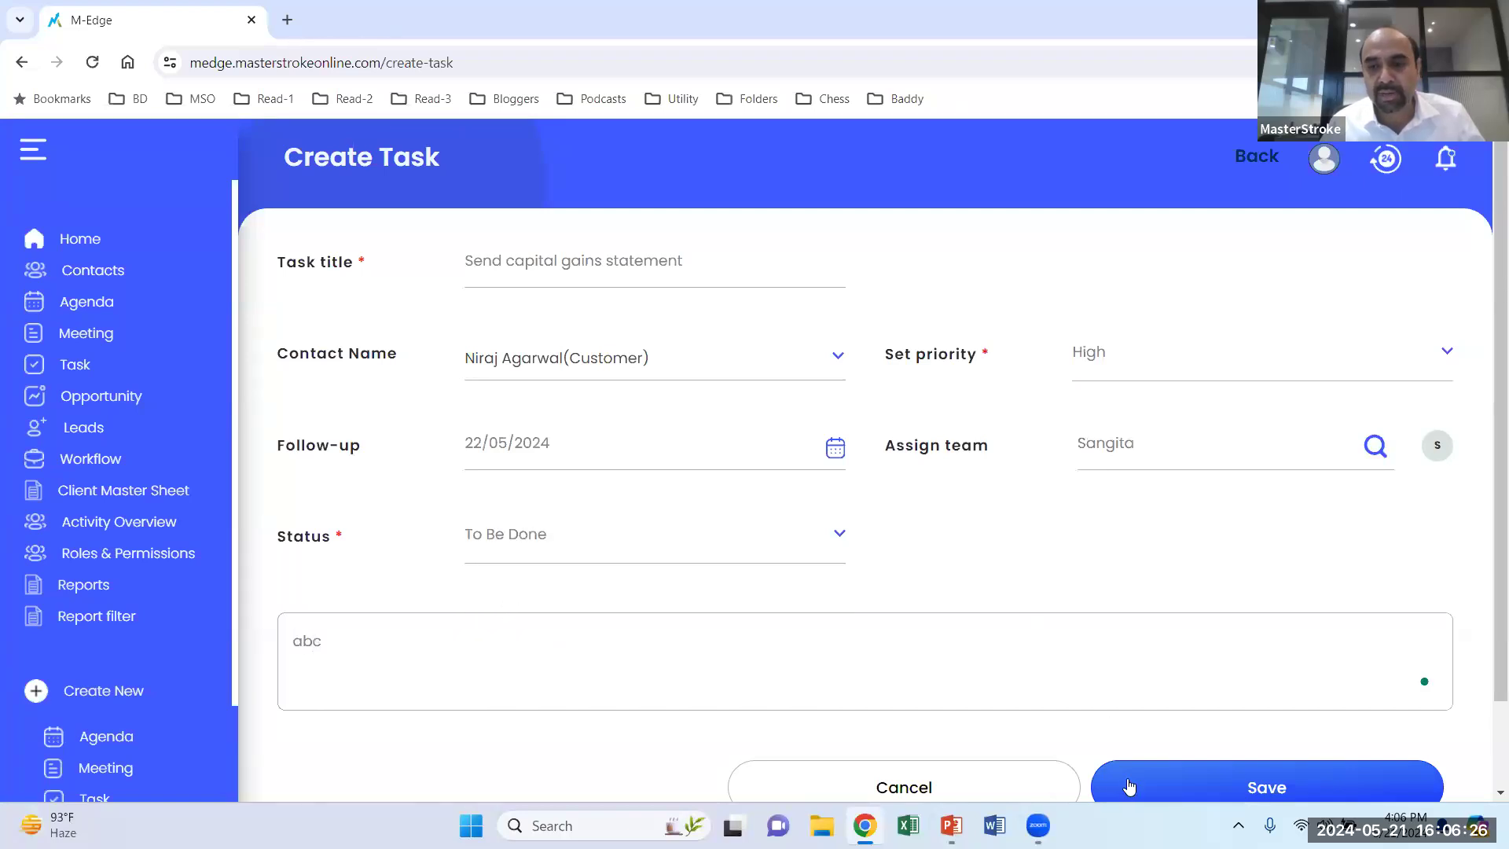
{"action": "left_click", "coordinate": [1127, 787]}
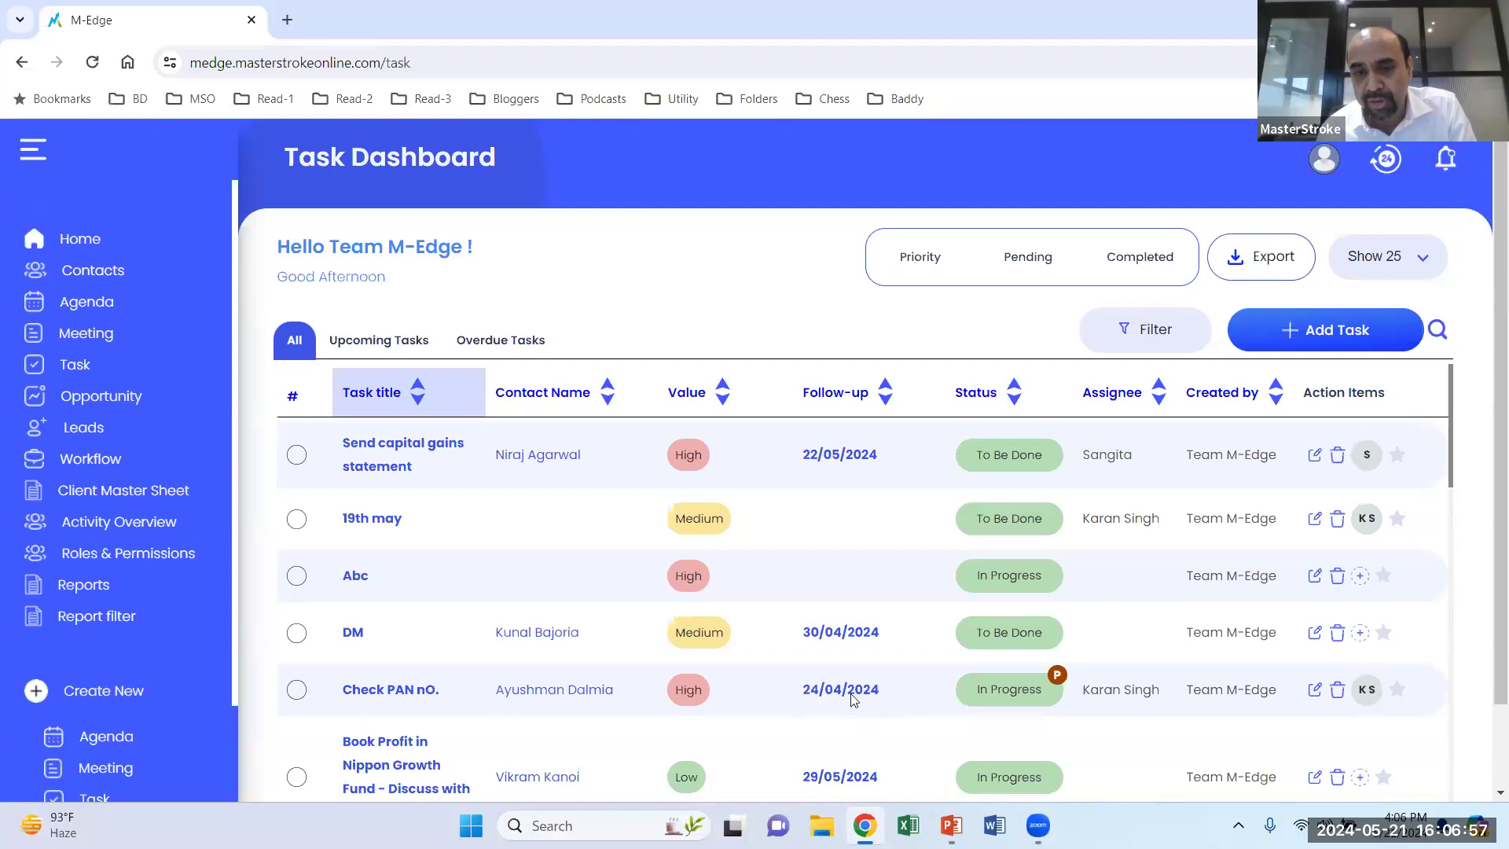
Mark the "Check PAN nO." task with follow-up 24/04/2024 as complete and confirm.
{"action": "left_click", "coordinate": [296, 691]}
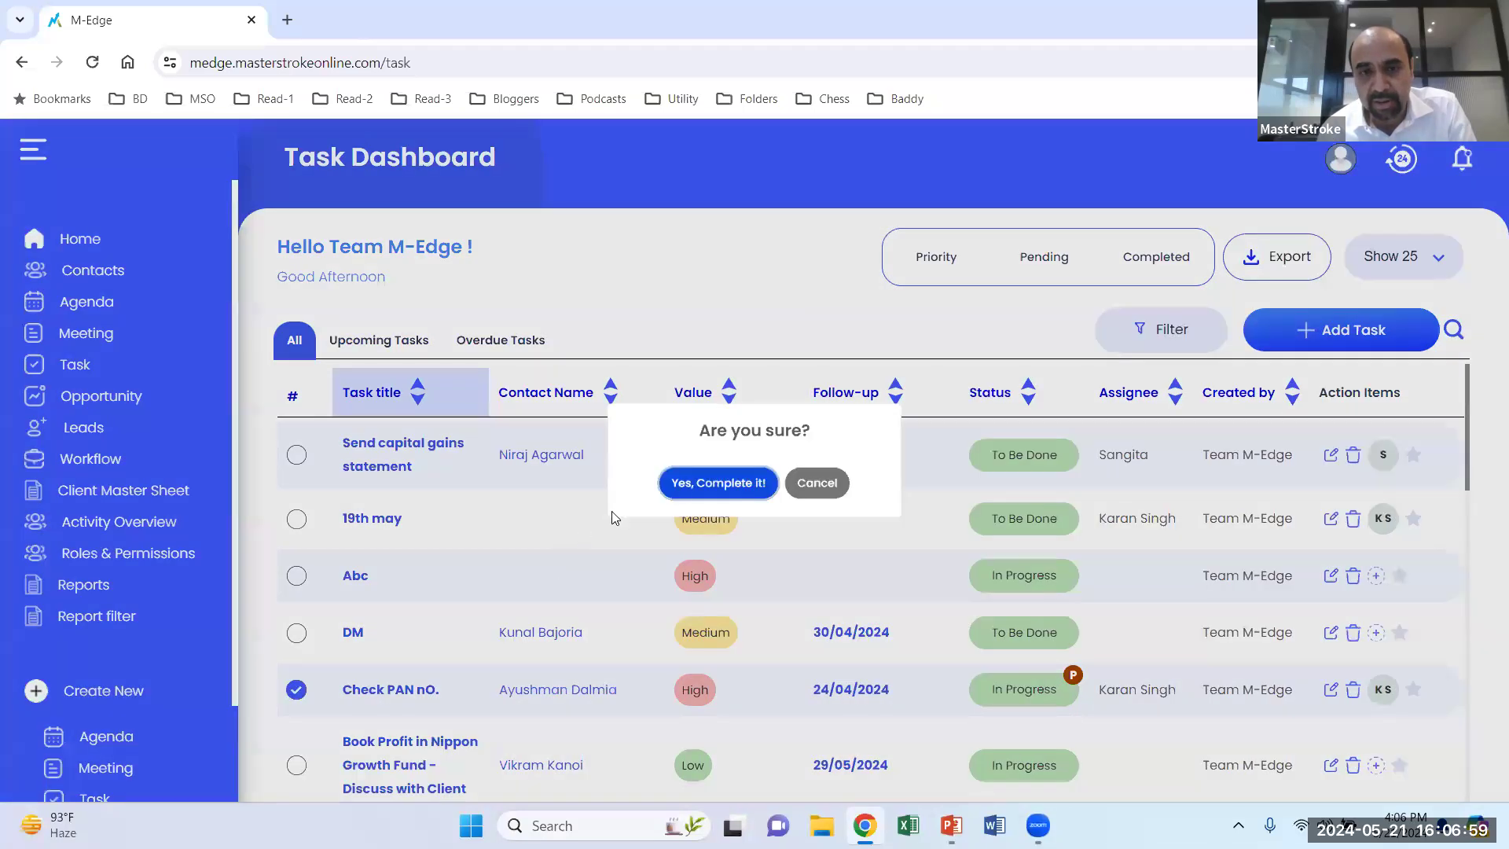
{"action": "left_click", "coordinate": [679, 491]}
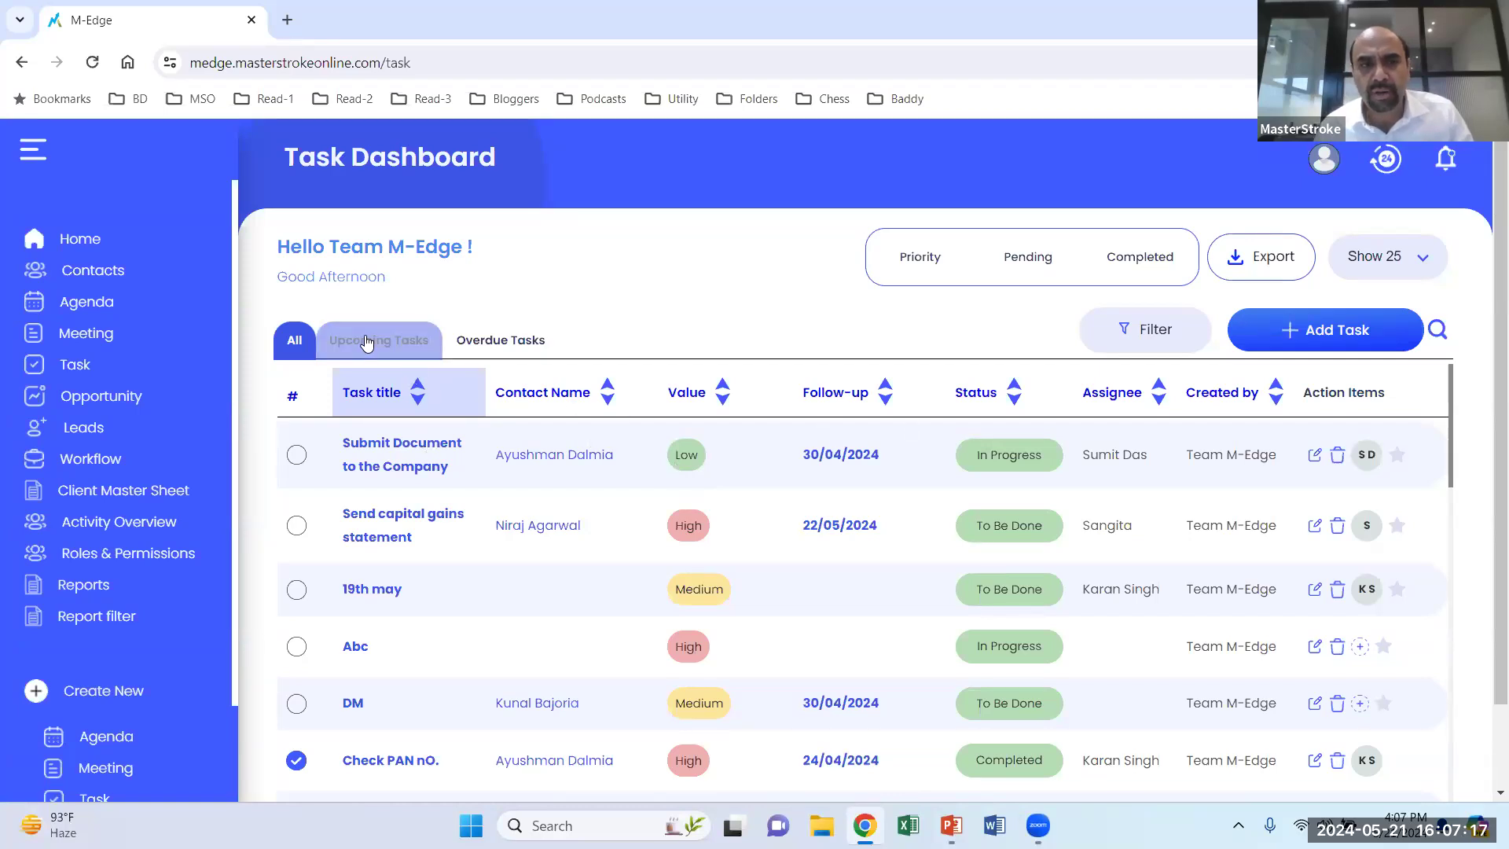
View the upcoming tasks, then the overdue tasks sorted by Value.
{"action": "left_click", "coordinate": [416, 341]}
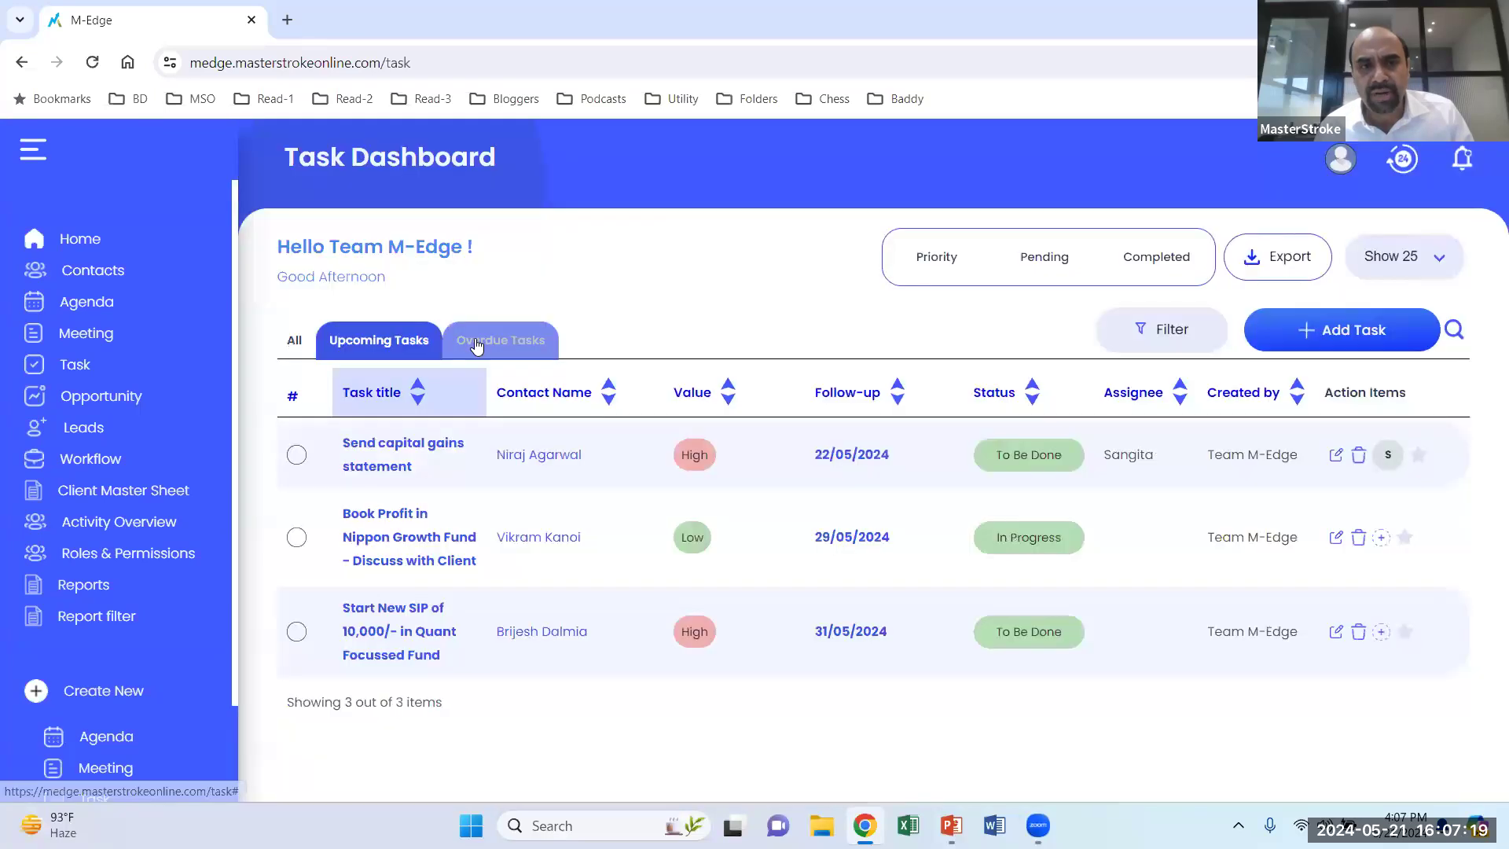
{"action": "left_click", "coordinate": [479, 342]}
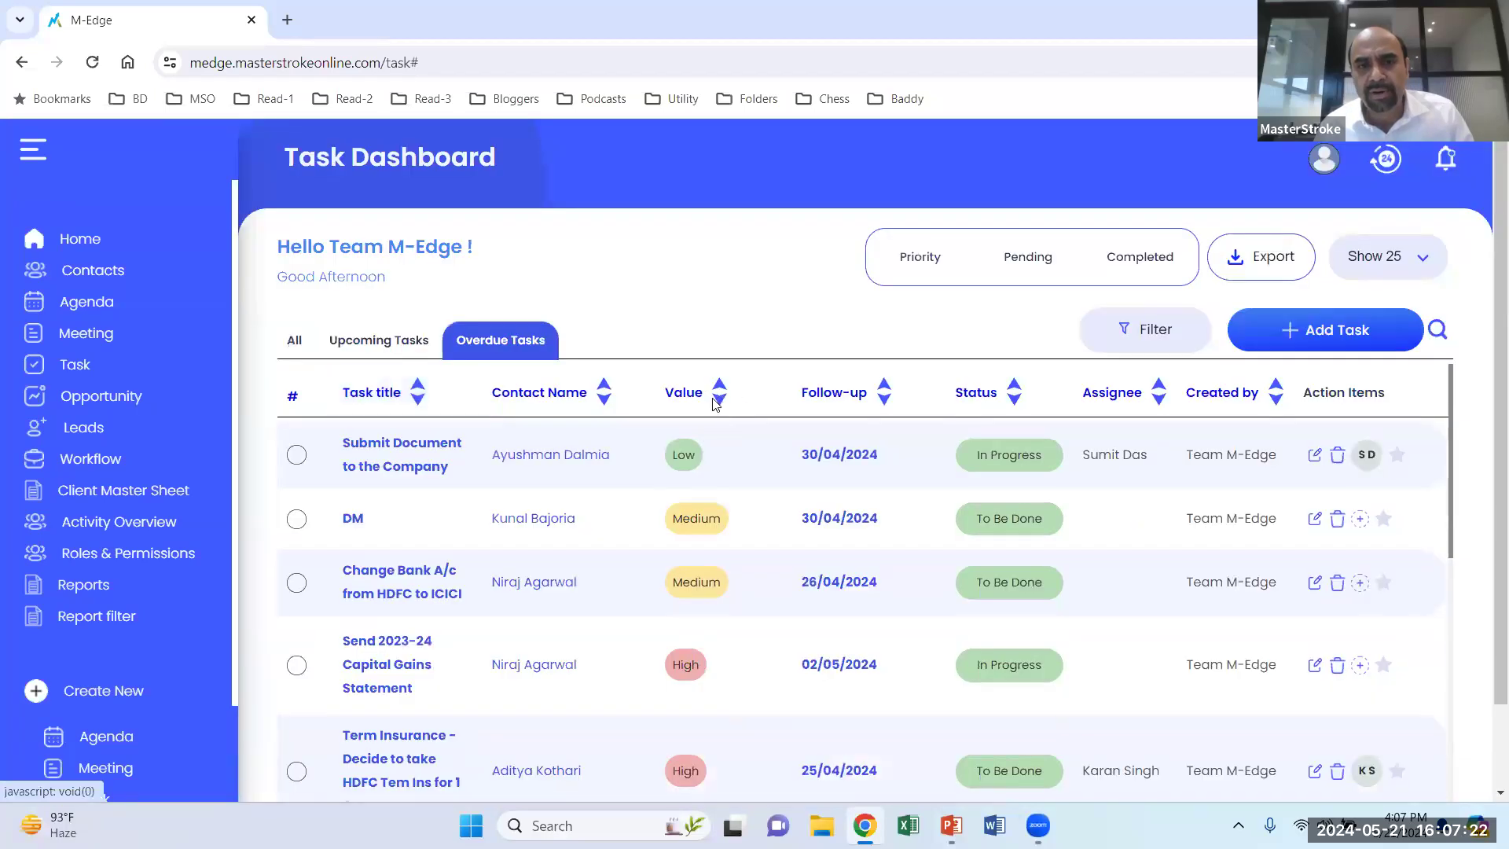
{"action": "left_click", "coordinate": [717, 402]}
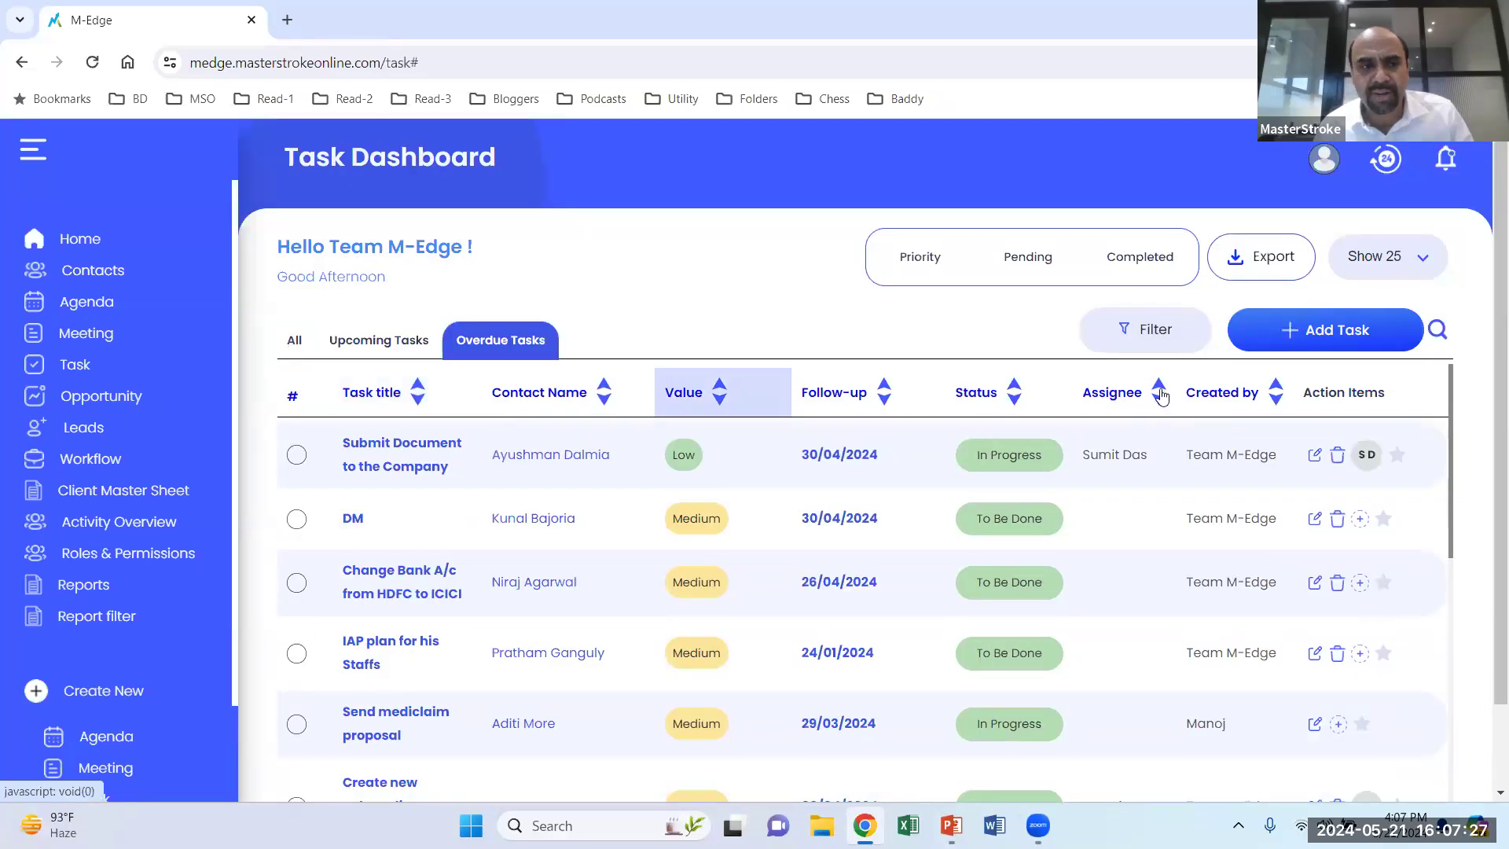
Switch to the slide presentation and advance from the Task Module slide to the Contact Module slide.
{"action": "key", "text": "alt+Tab"}
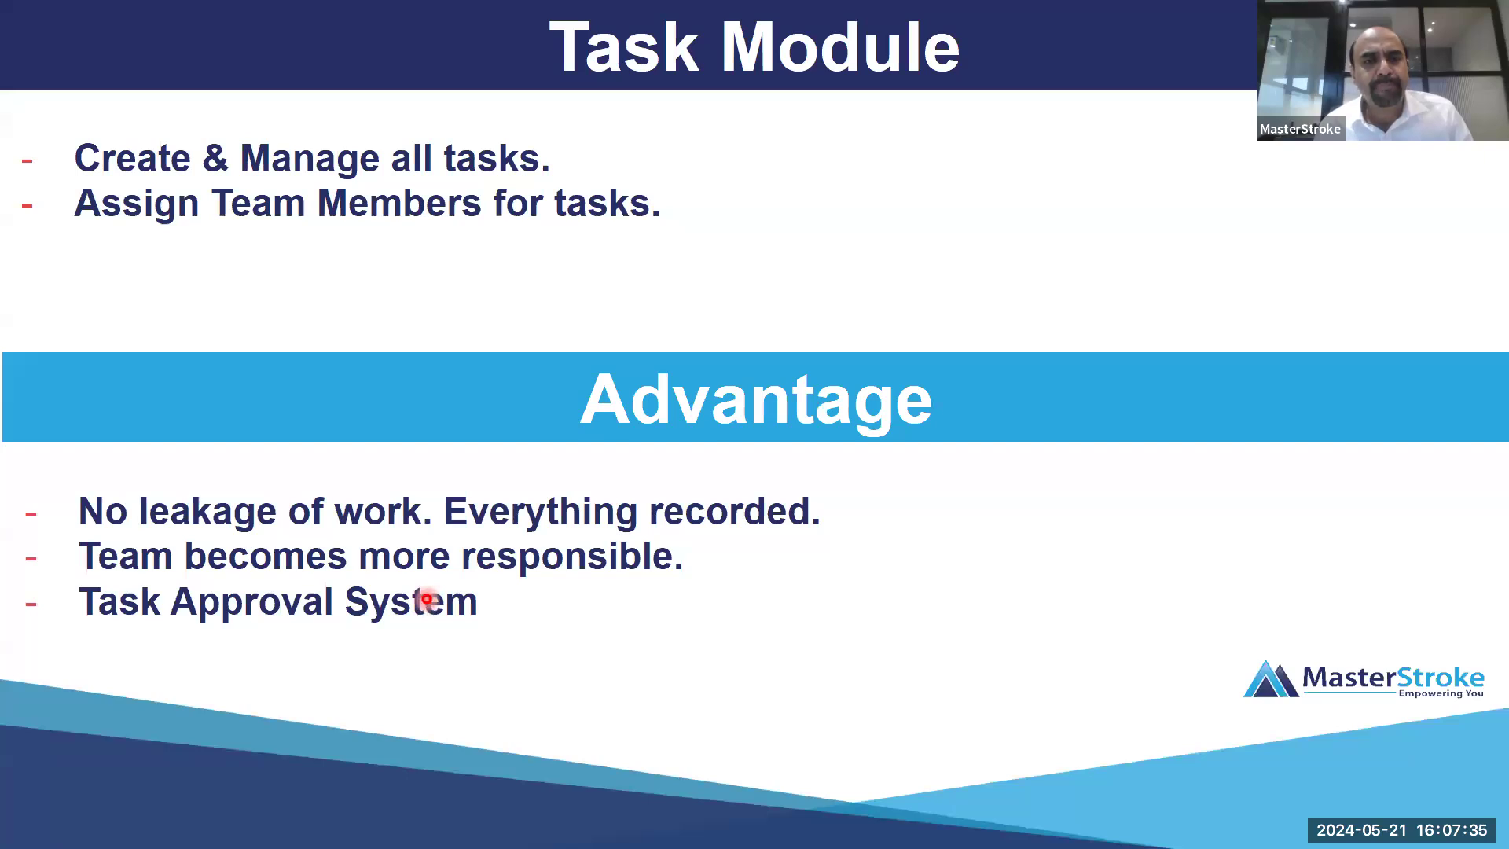
{"action": "key", "text": "Right"}
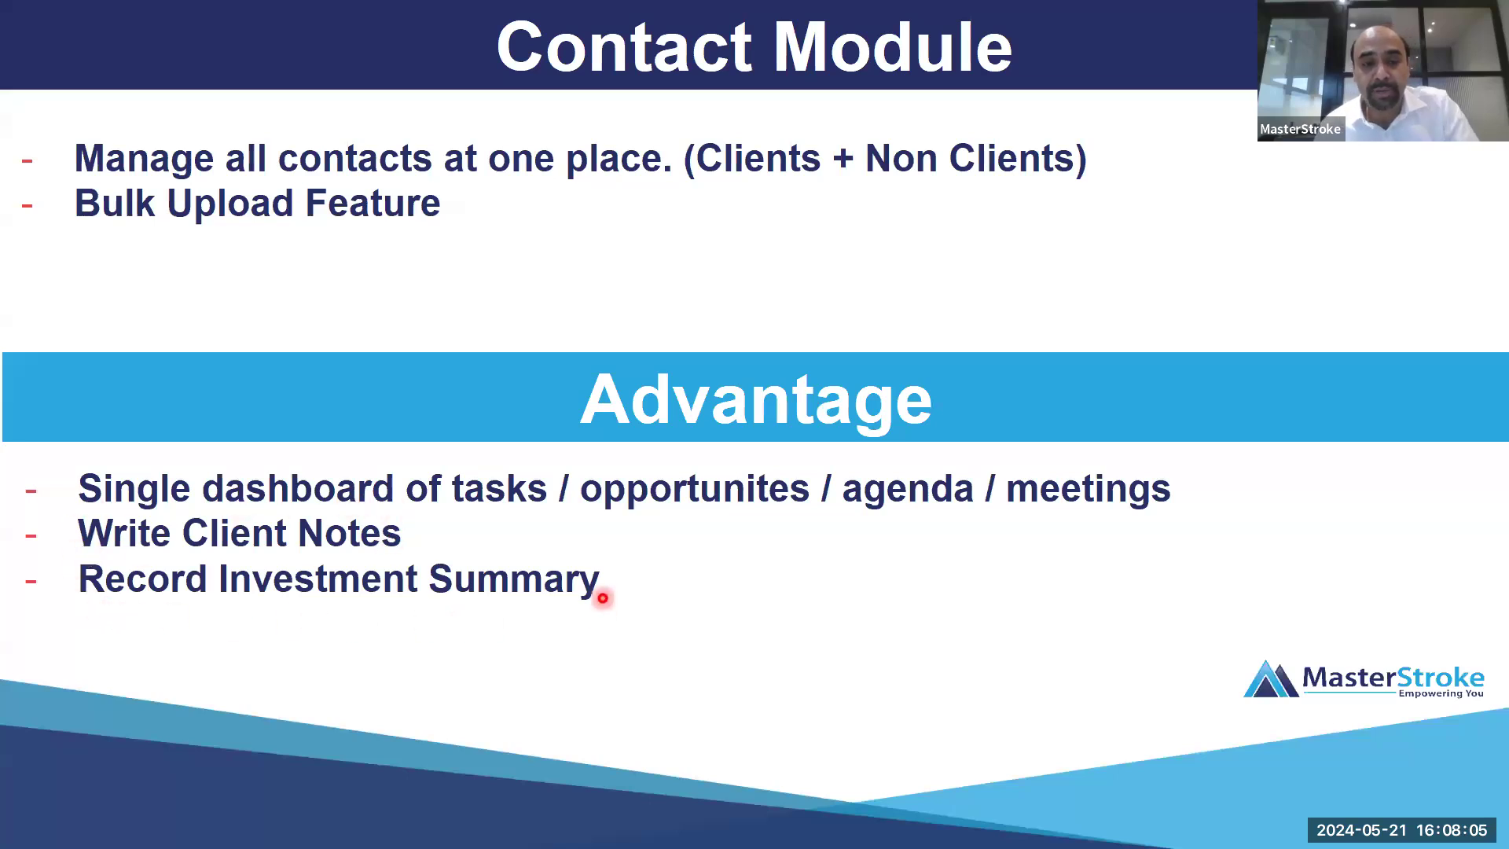
Switch back to M-Edge in the browser, open the contact list and show its upload options.
{"action": "key", "text": "alt+Tab"}
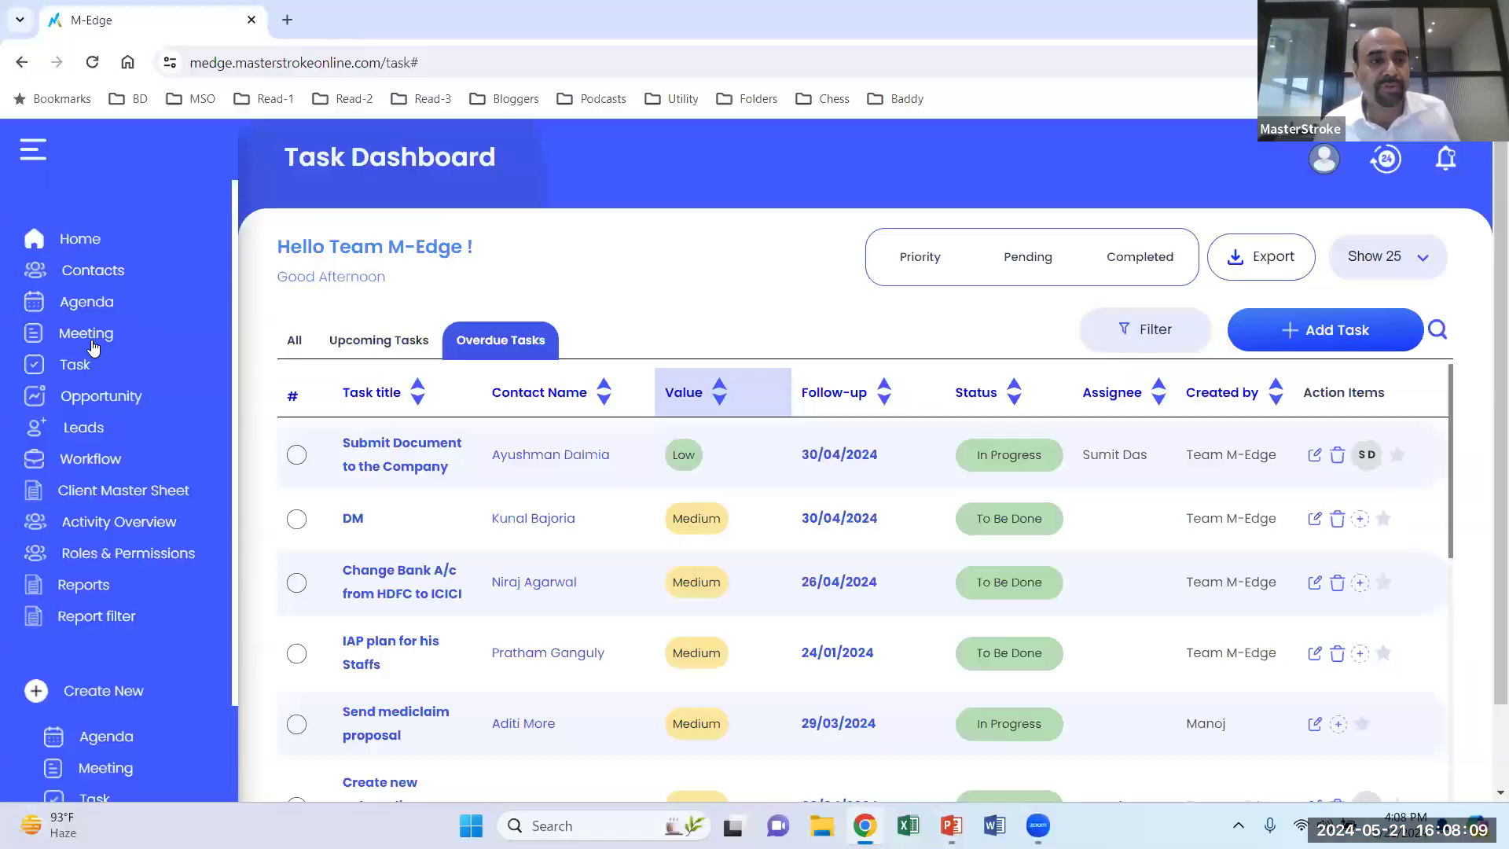
{"action": "left_click", "coordinate": [102, 273]}
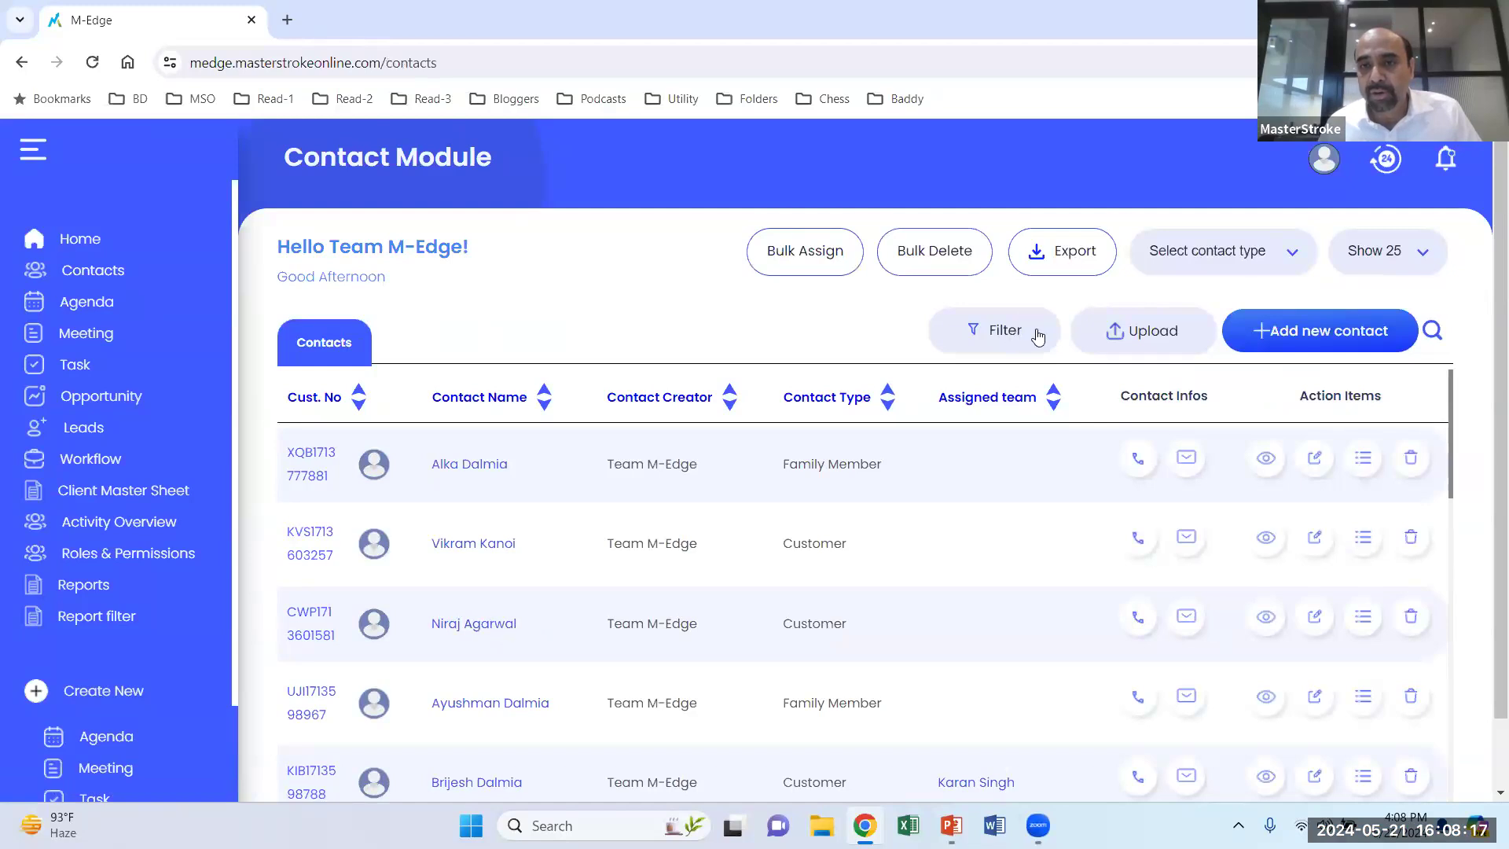
{"action": "left_click", "coordinate": [1141, 344]}
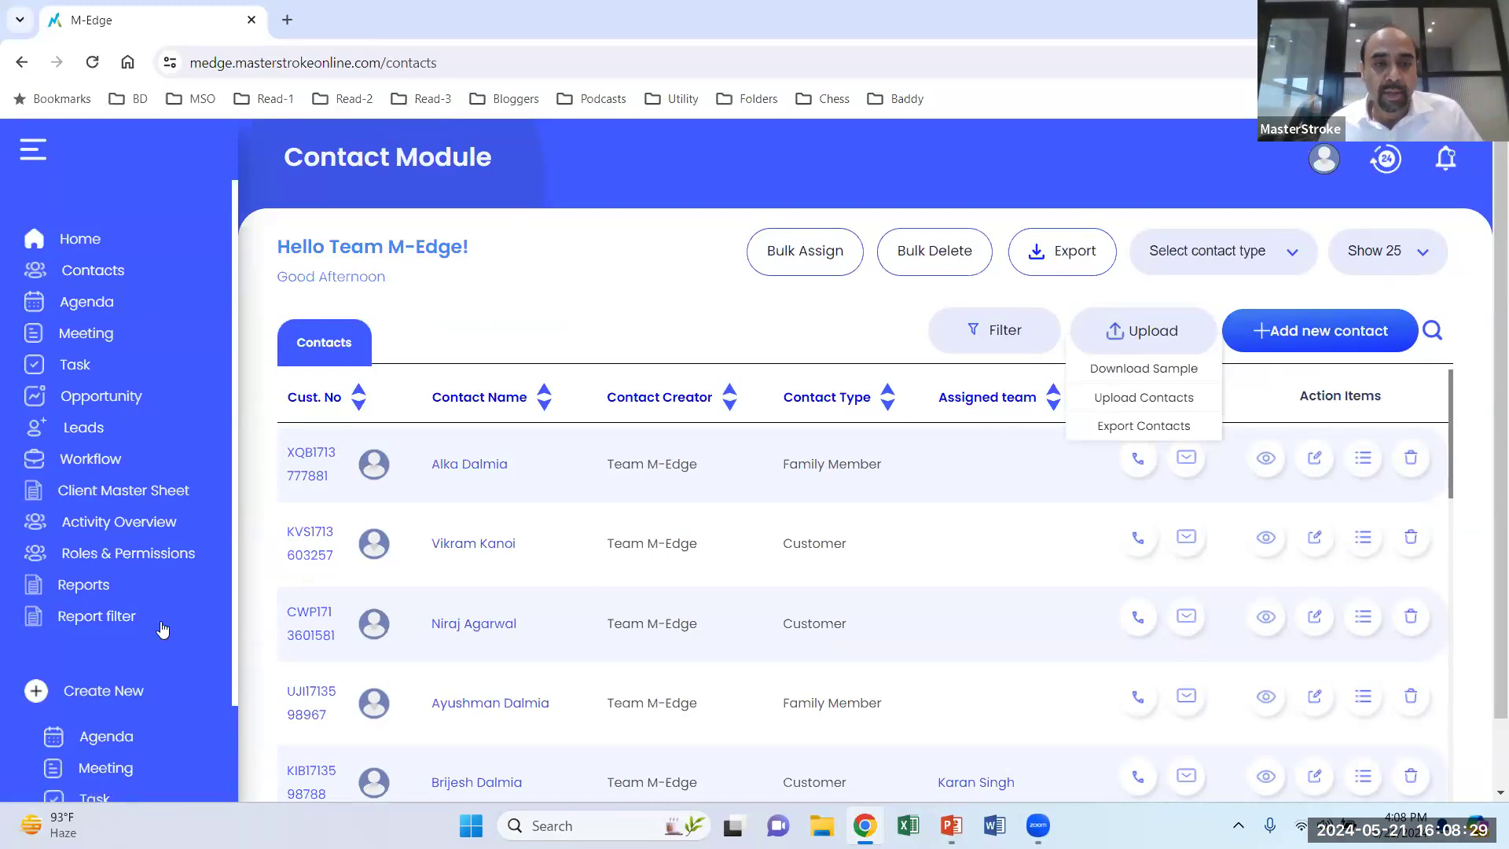
Open the form for adding a contact and review its personal and family member information fields.
{"action": "left_click", "coordinate": [1331, 341]}
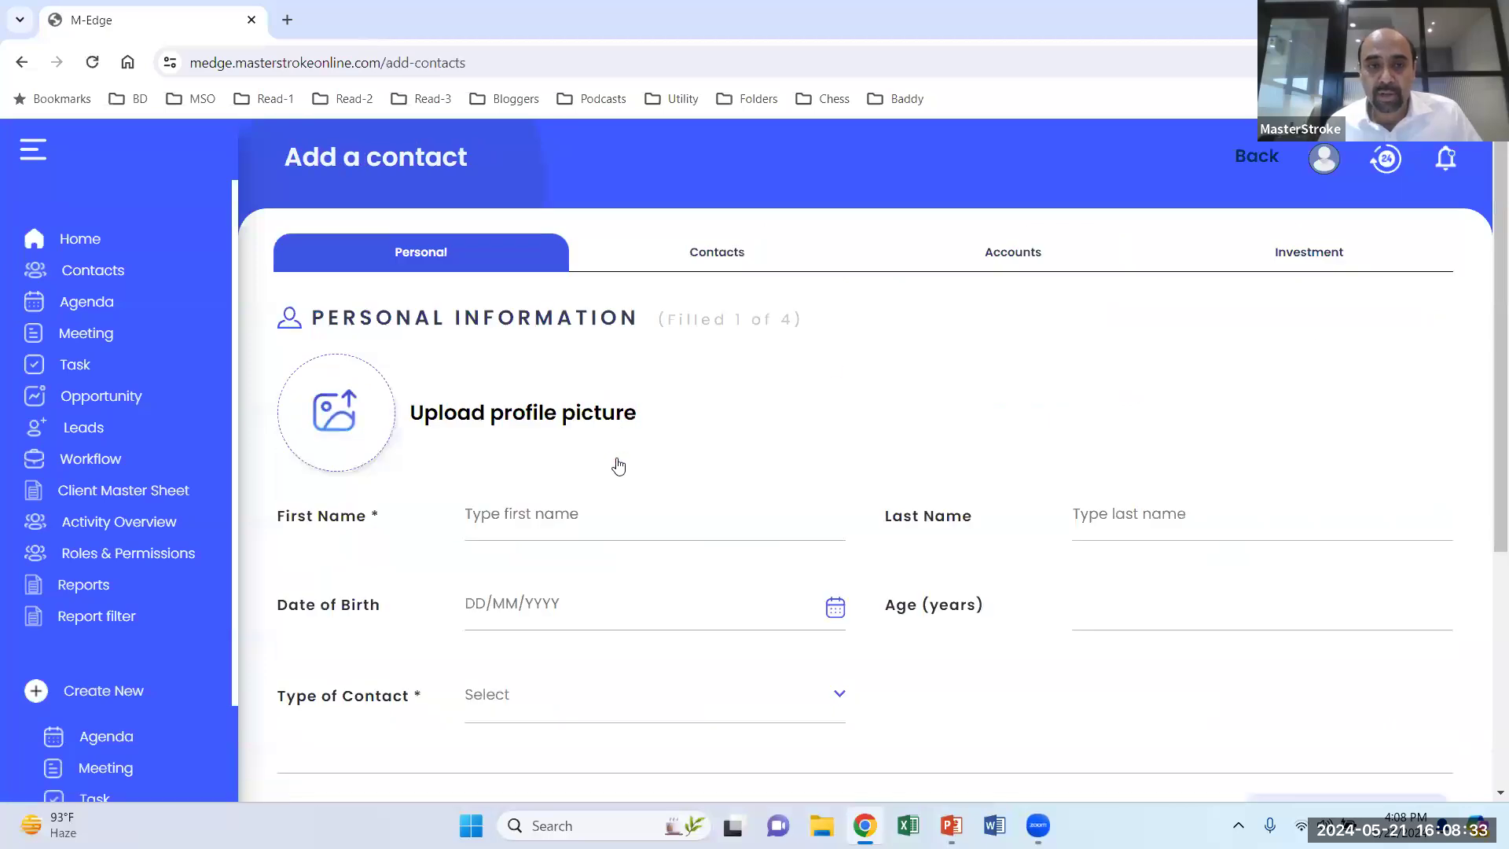
{"action": "scroll", "coordinate": [617, 467], "scroll_direction": "down", "scroll_amount": 5}
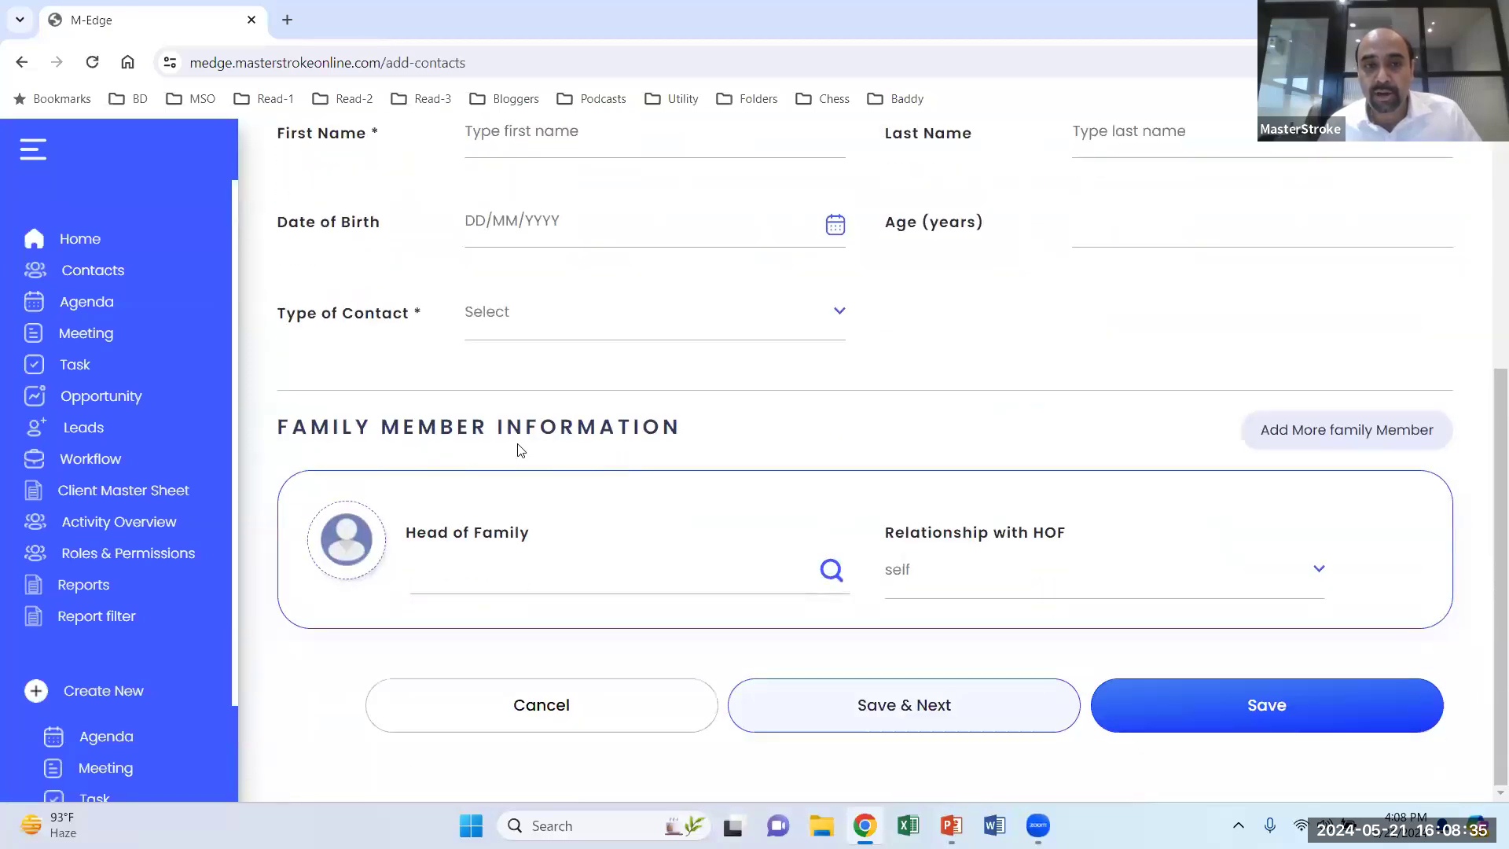
{"action": "scroll", "coordinate": [641, 540], "scroll_direction": "up", "scroll_amount": 2}
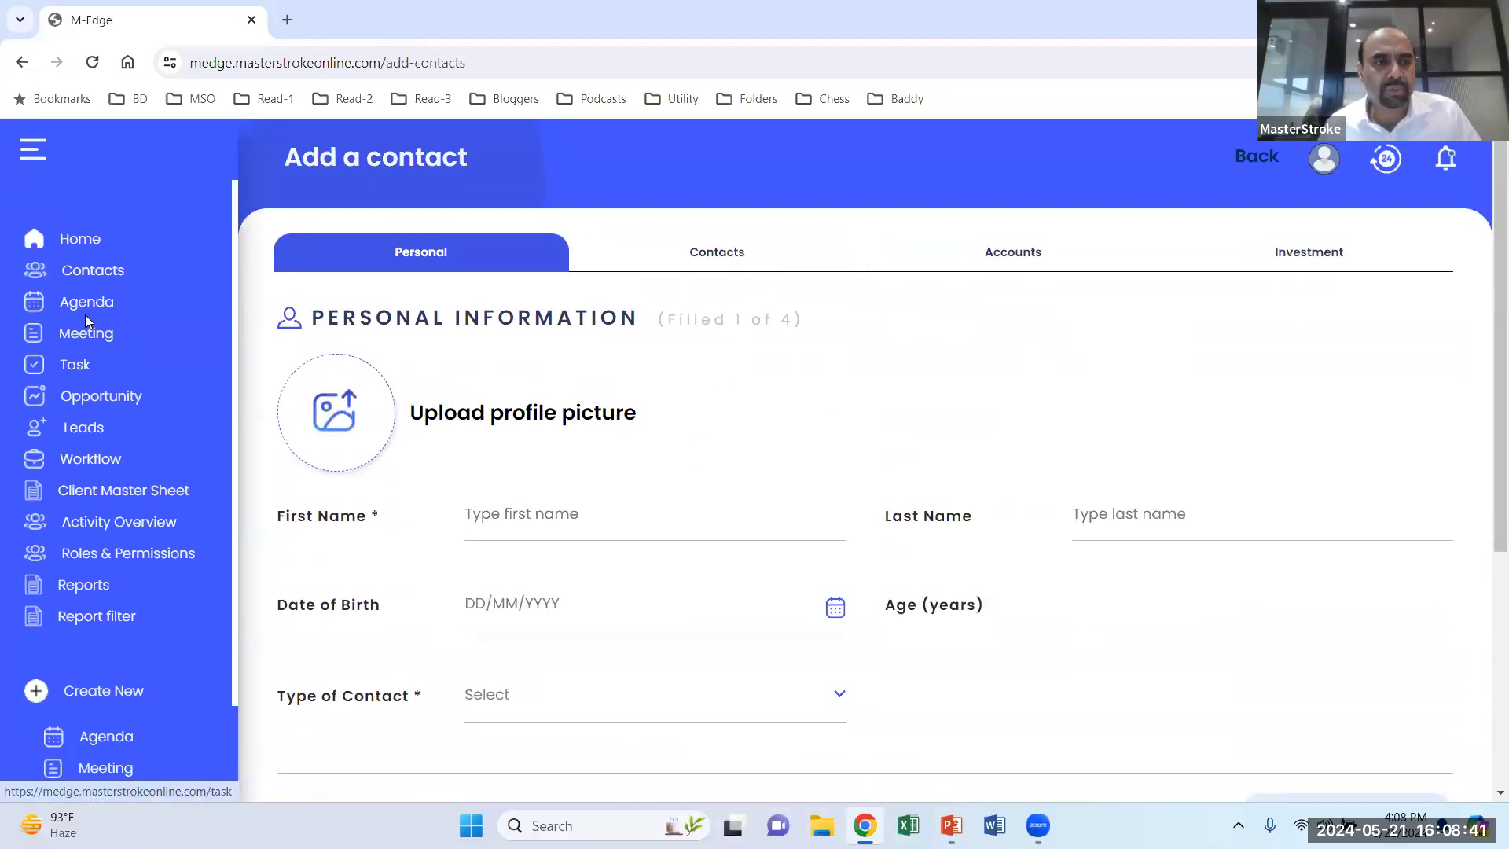
Return to the contact list, view the profile of the second listed contact and go back to the list.
{"action": "left_click", "coordinate": [96, 272]}
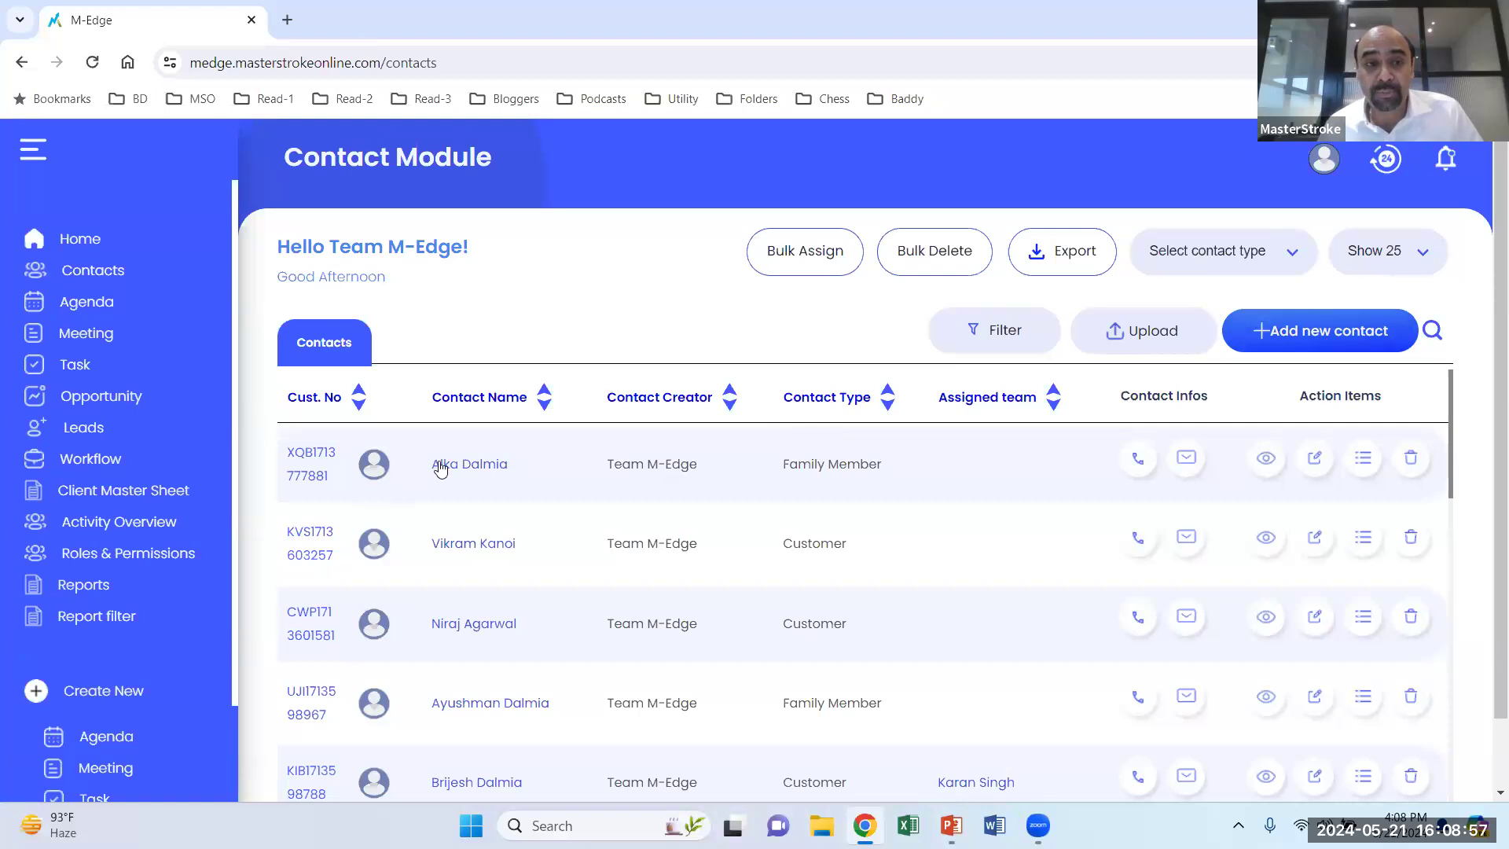
{"action": "left_click", "coordinate": [456, 553]}
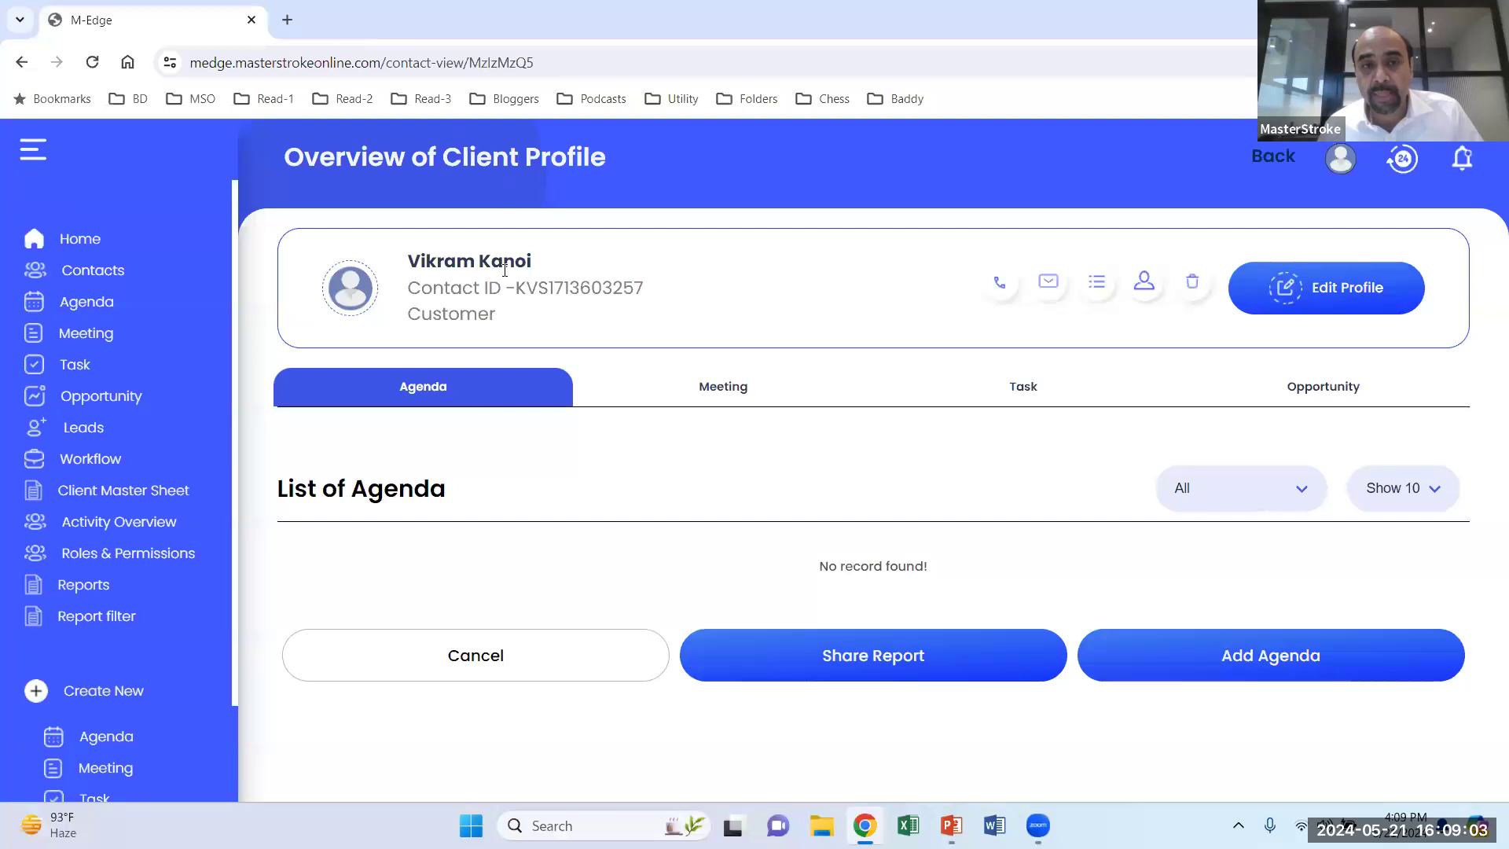
{"action": "left_click", "coordinate": [88, 269]}
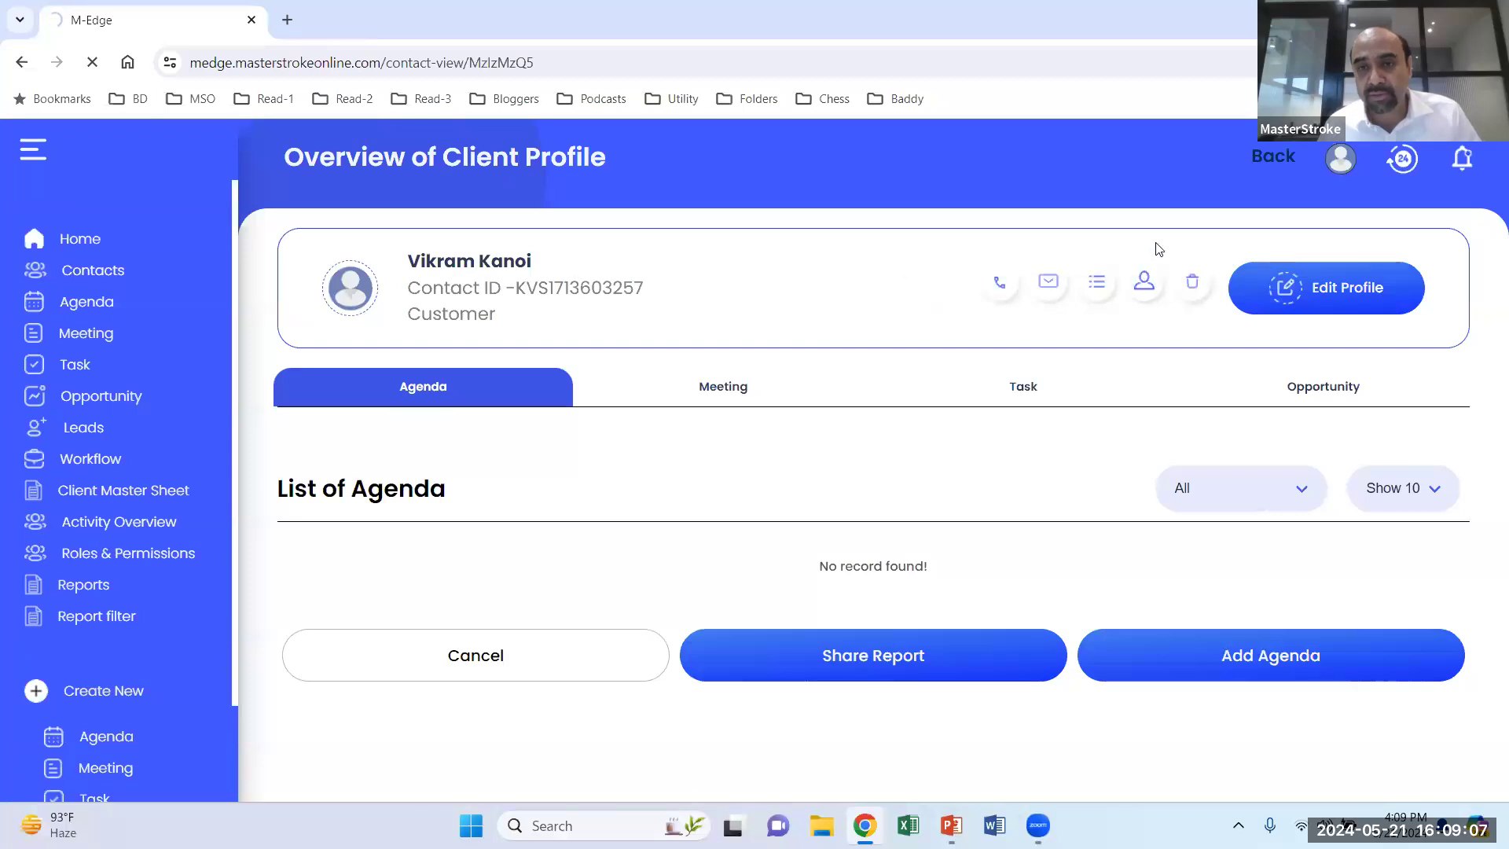
Search the contact list by the customer's first name, open the matching client profile and highlight the client's name.
{"action": "left_click", "coordinate": [1427, 333]}
{"action": "type", "text": "niraj"}
{"action": "left_click", "coordinate": [1427, 333]}
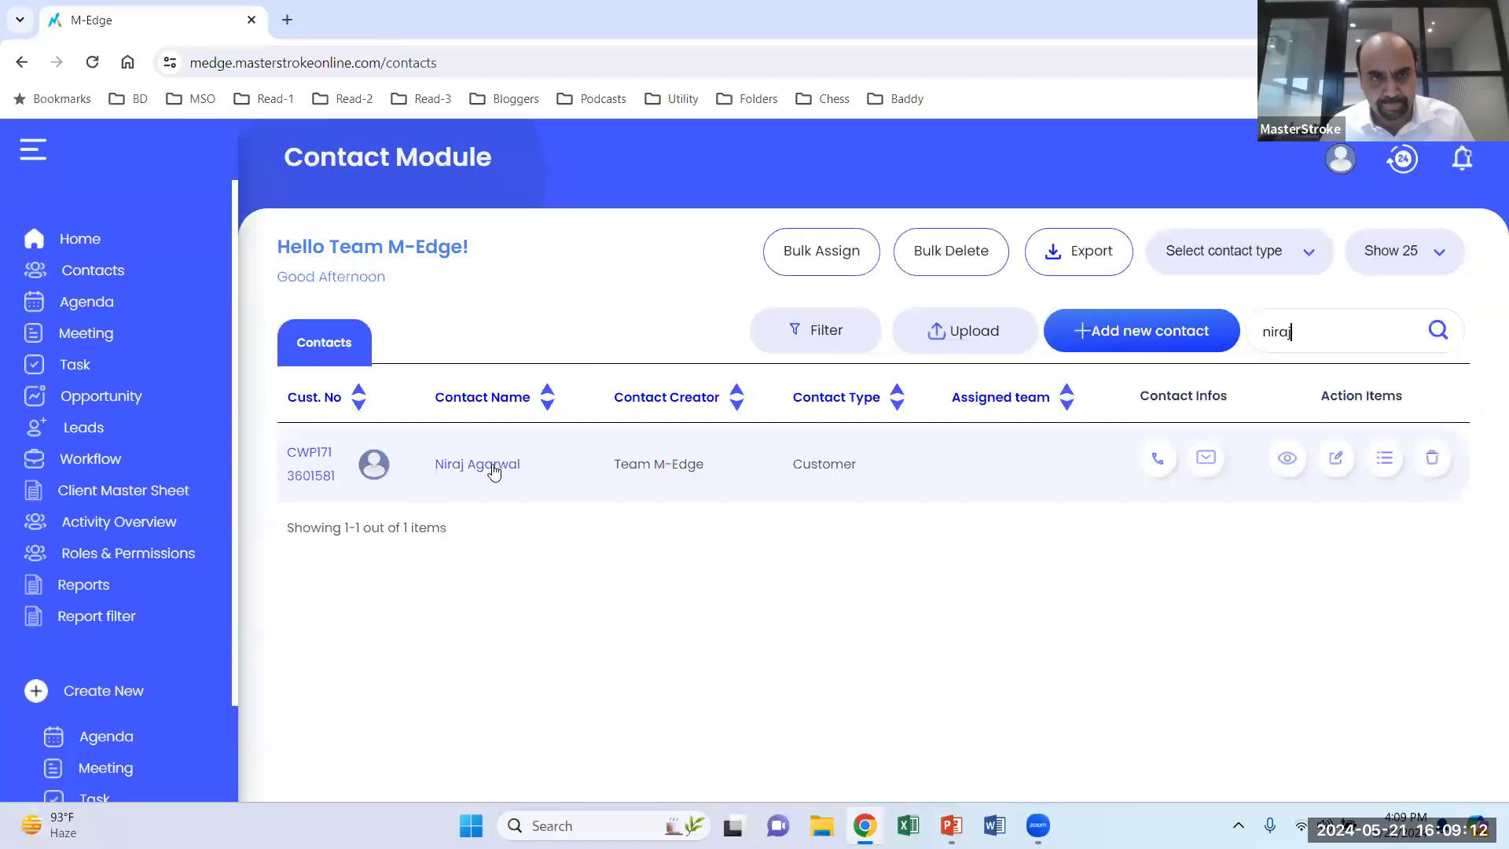
{"action": "left_click", "coordinate": [494, 468]}
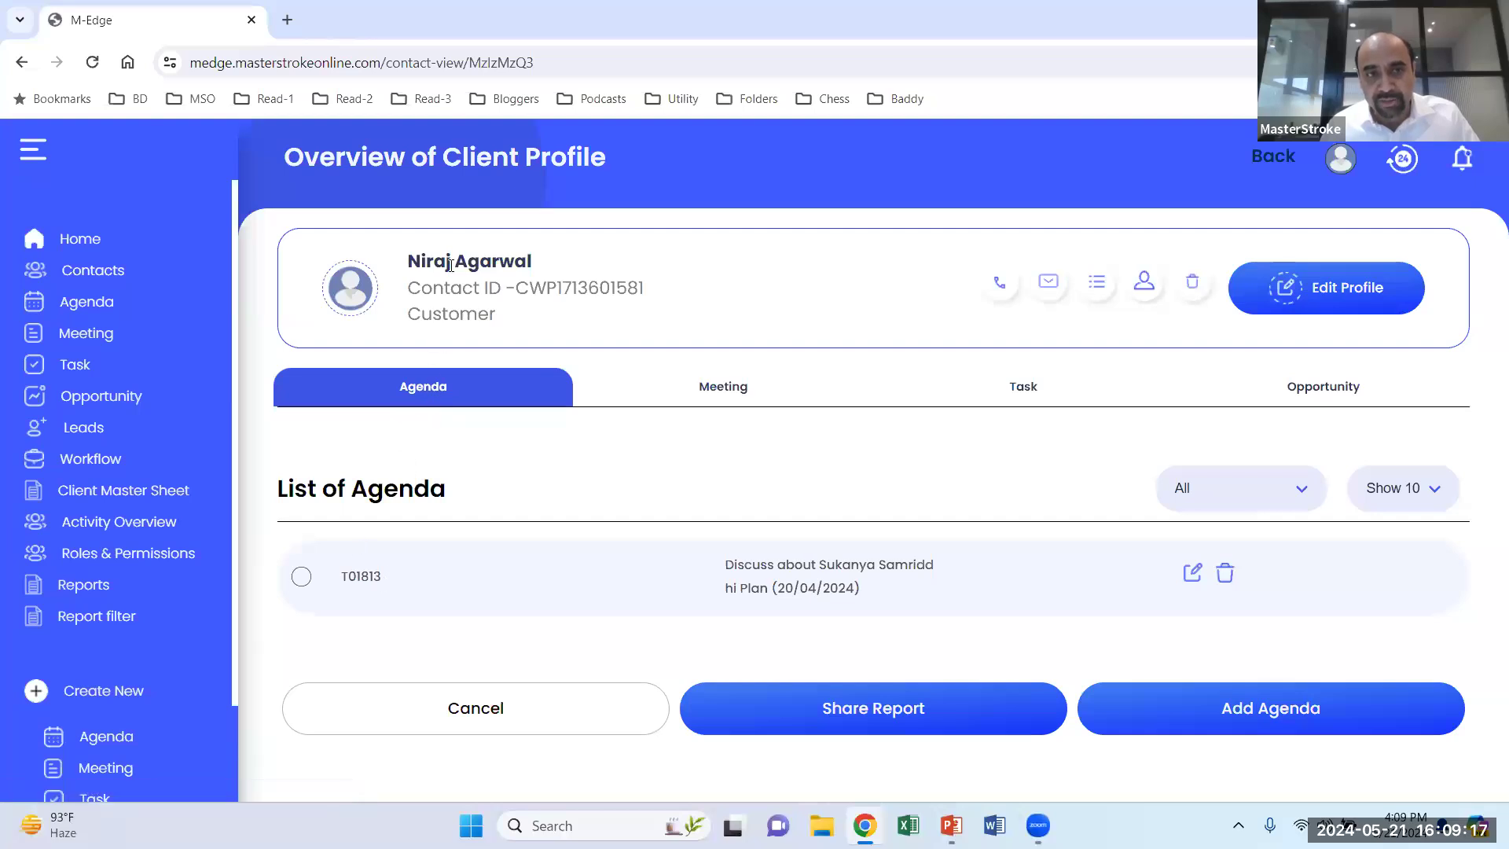
{"action": "left_click_drag", "start_coordinate": [418, 252], "coordinate": [563, 260]}
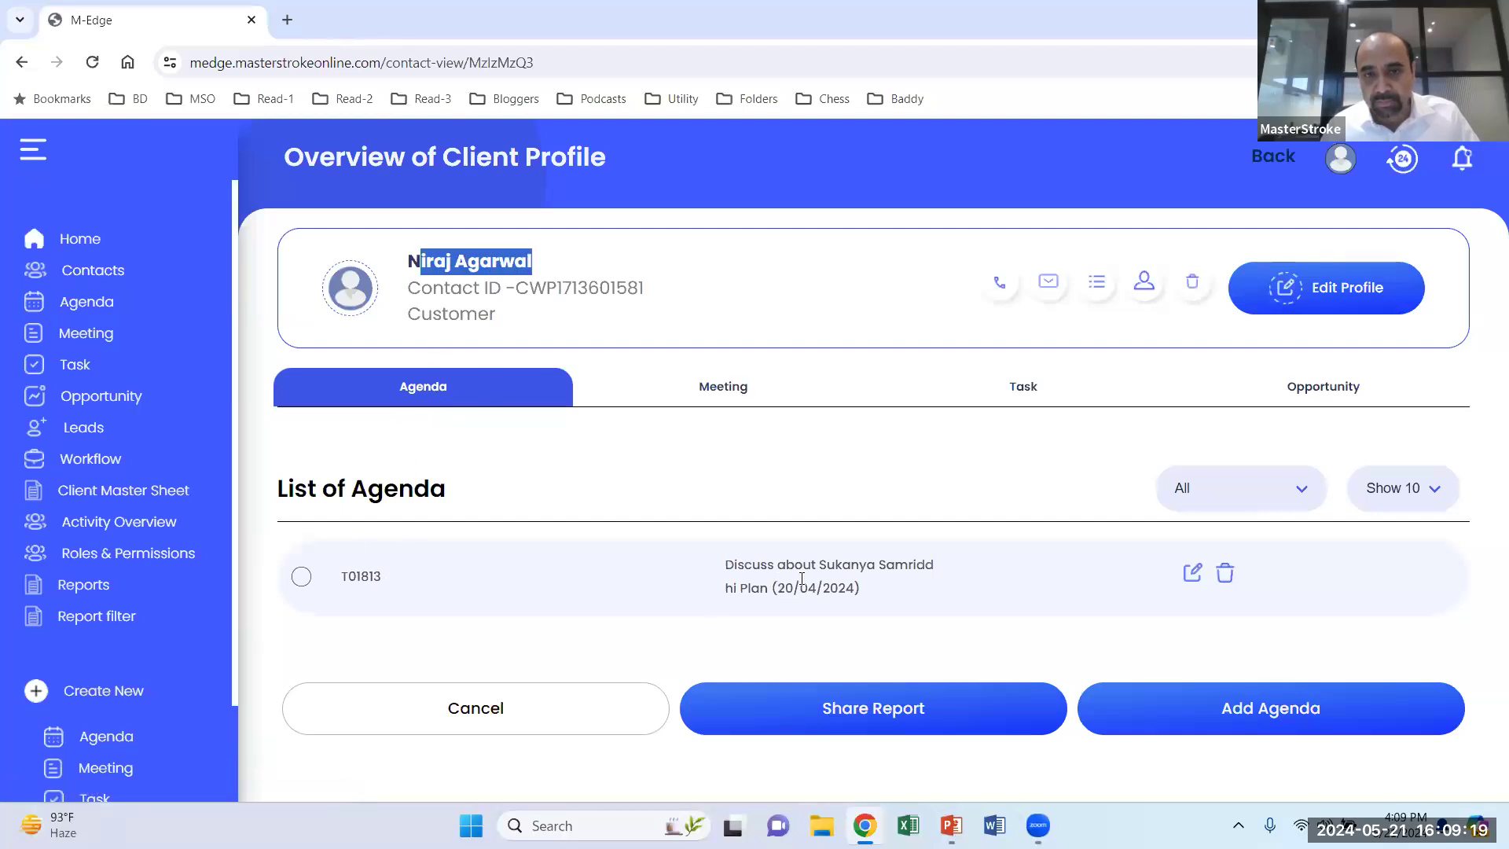
Review the client's overdue, completed and summary meeting lists, followed by the client's task and opportunity lists.
{"action": "left_click", "coordinate": [690, 387]}
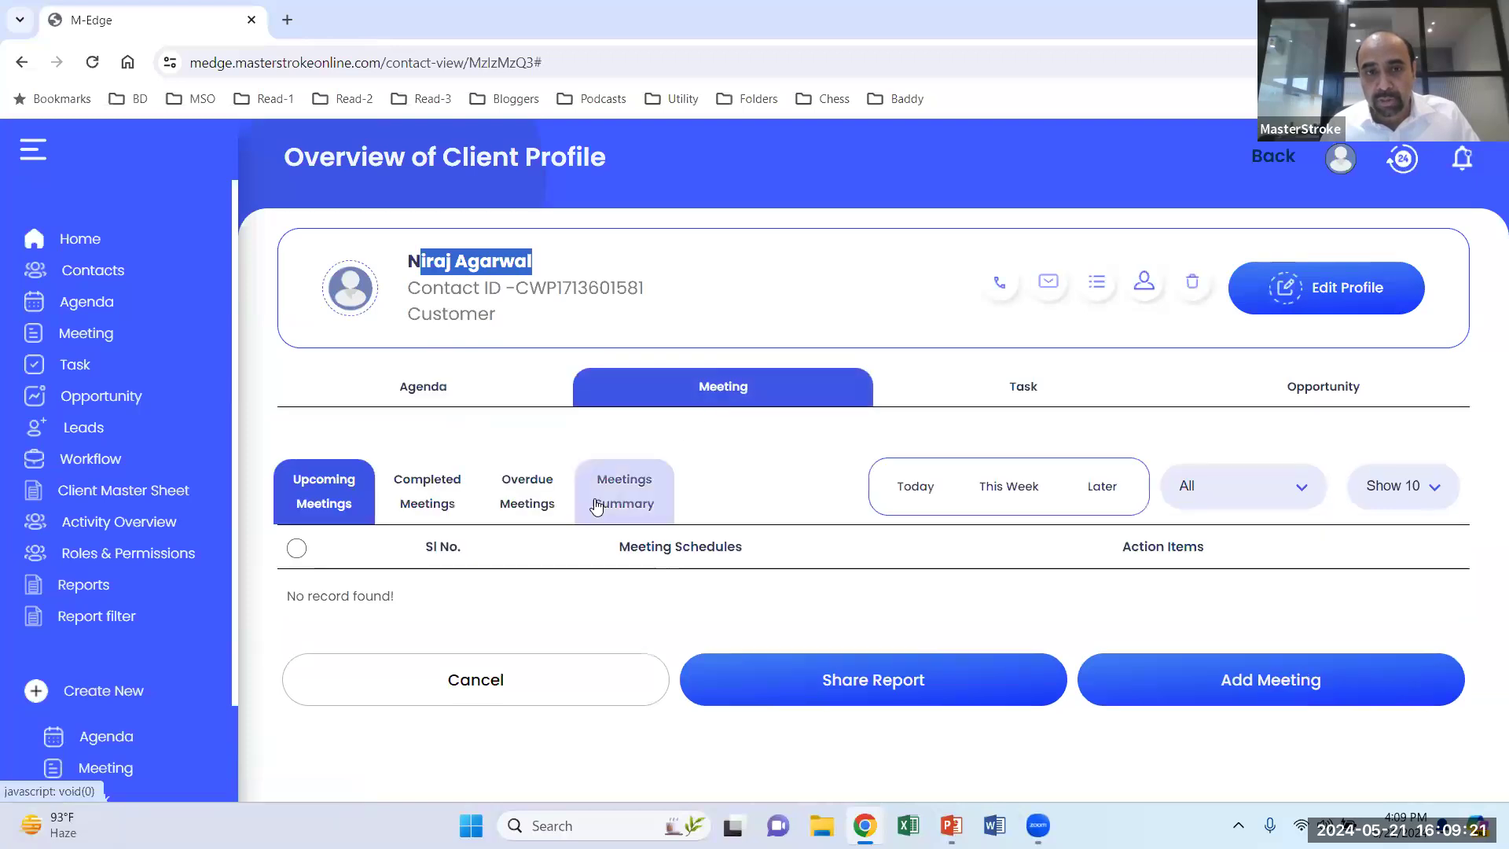
{"action": "left_click", "coordinate": [556, 503]}
{"action": "left_click", "coordinate": [426, 500]}
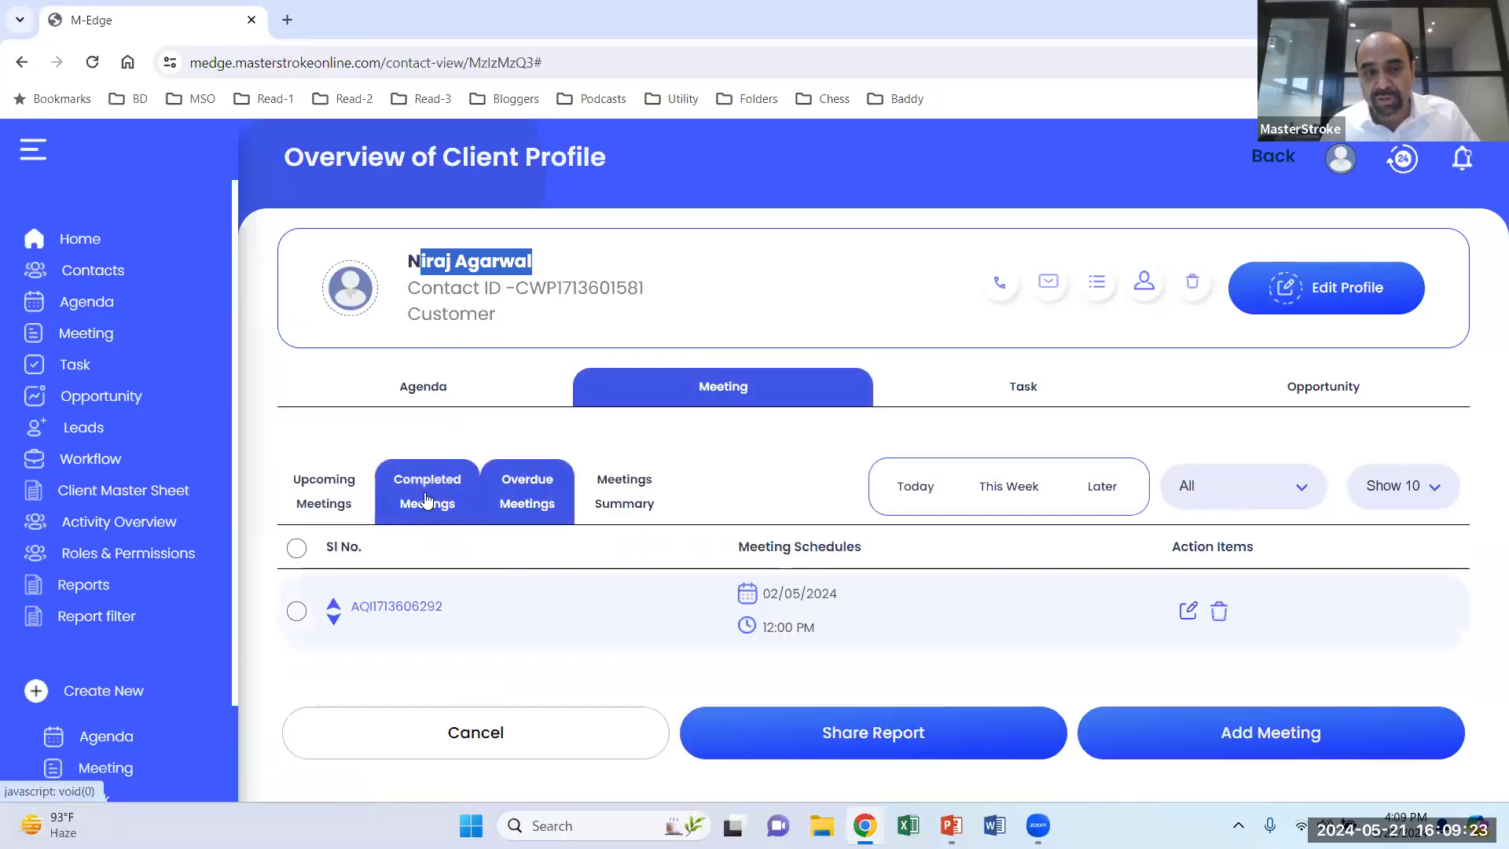
{"action": "left_click", "coordinate": [505, 507]}
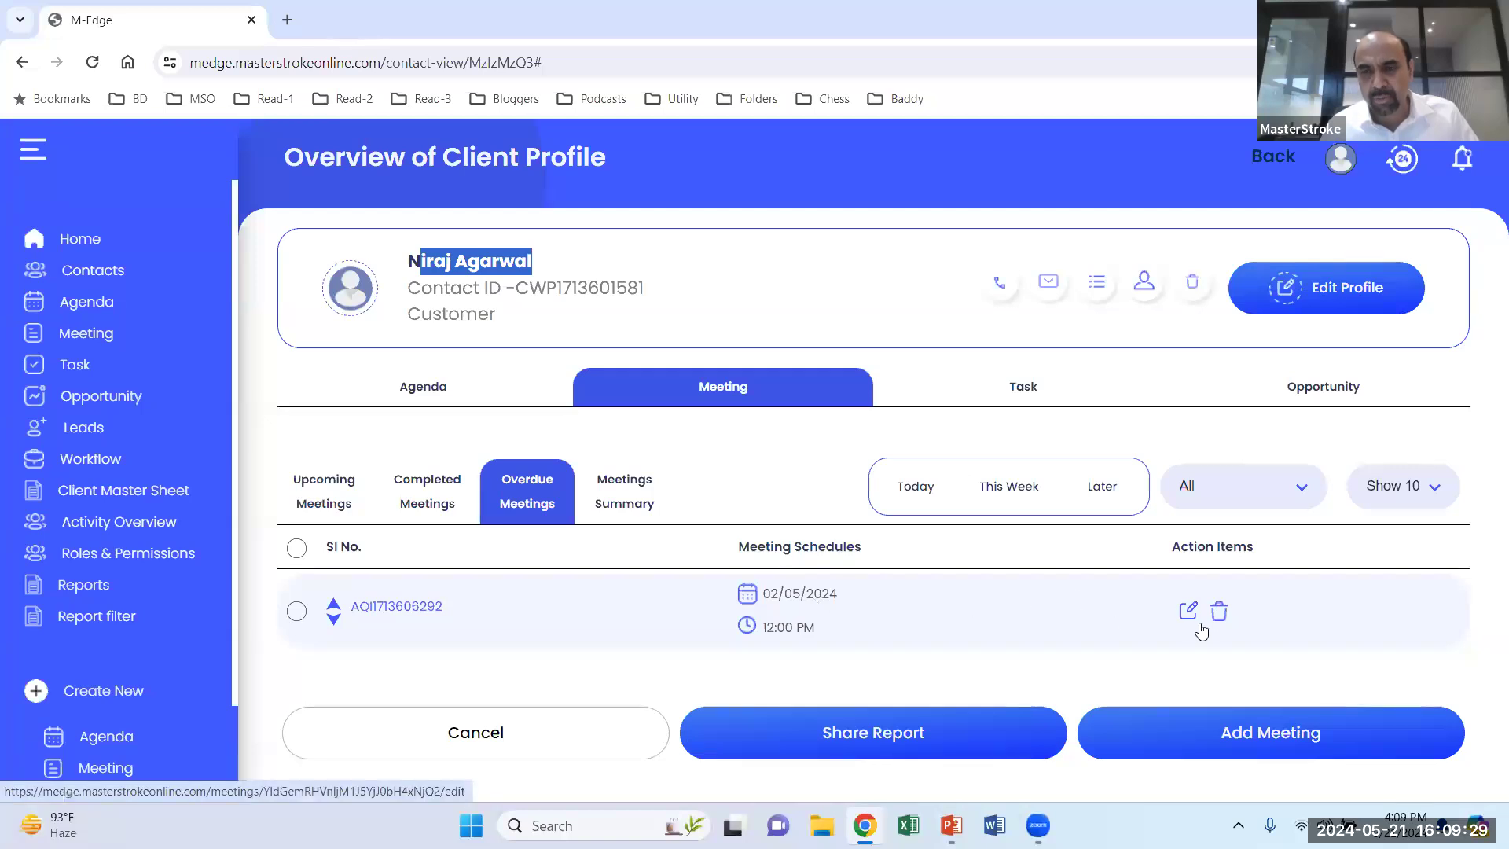
{"action": "left_click", "coordinate": [604, 507]}
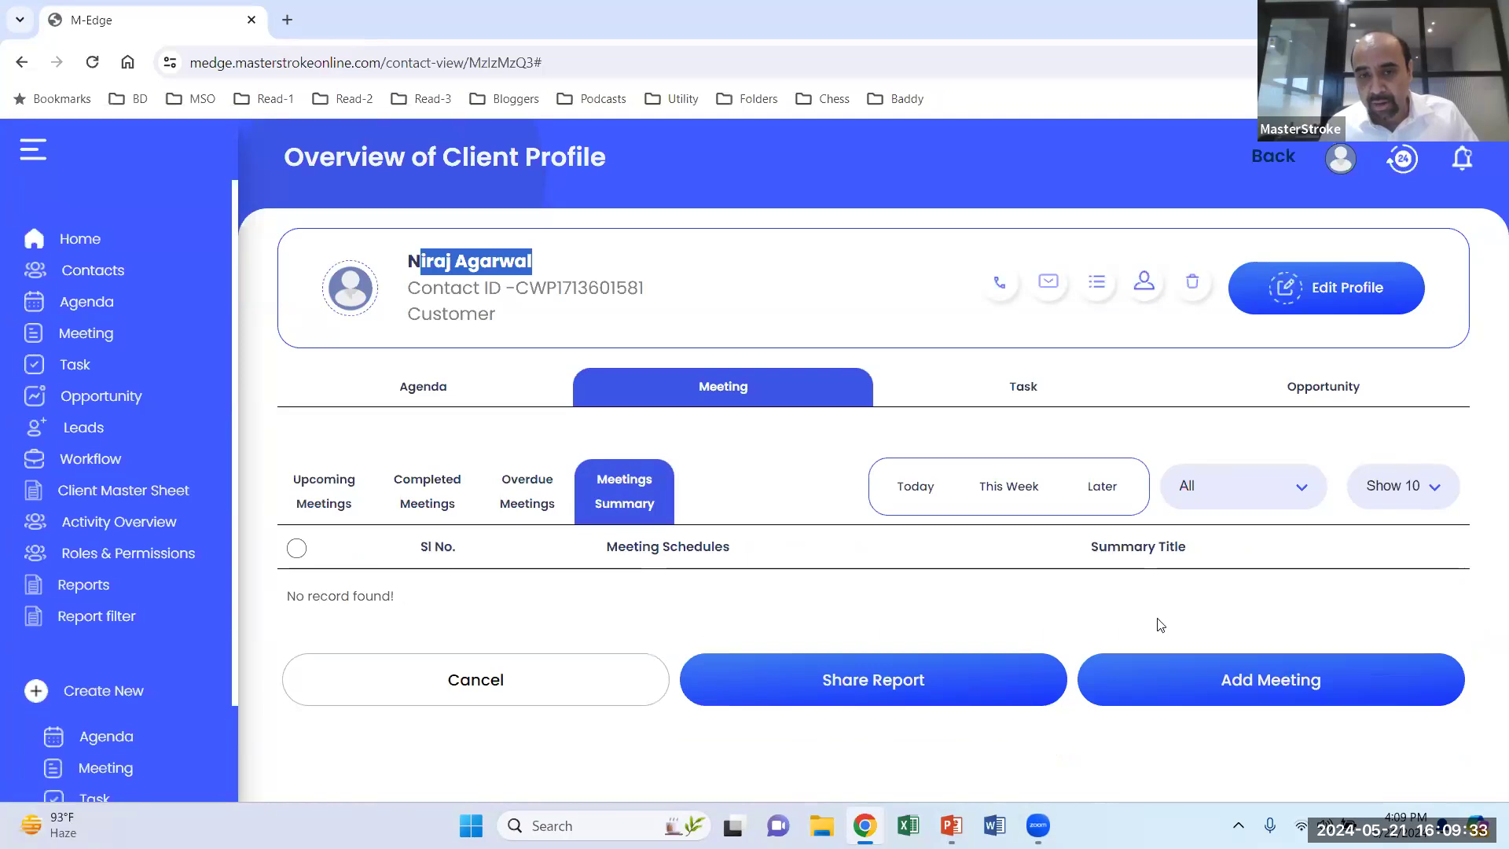
{"action": "left_click", "coordinate": [1014, 388]}
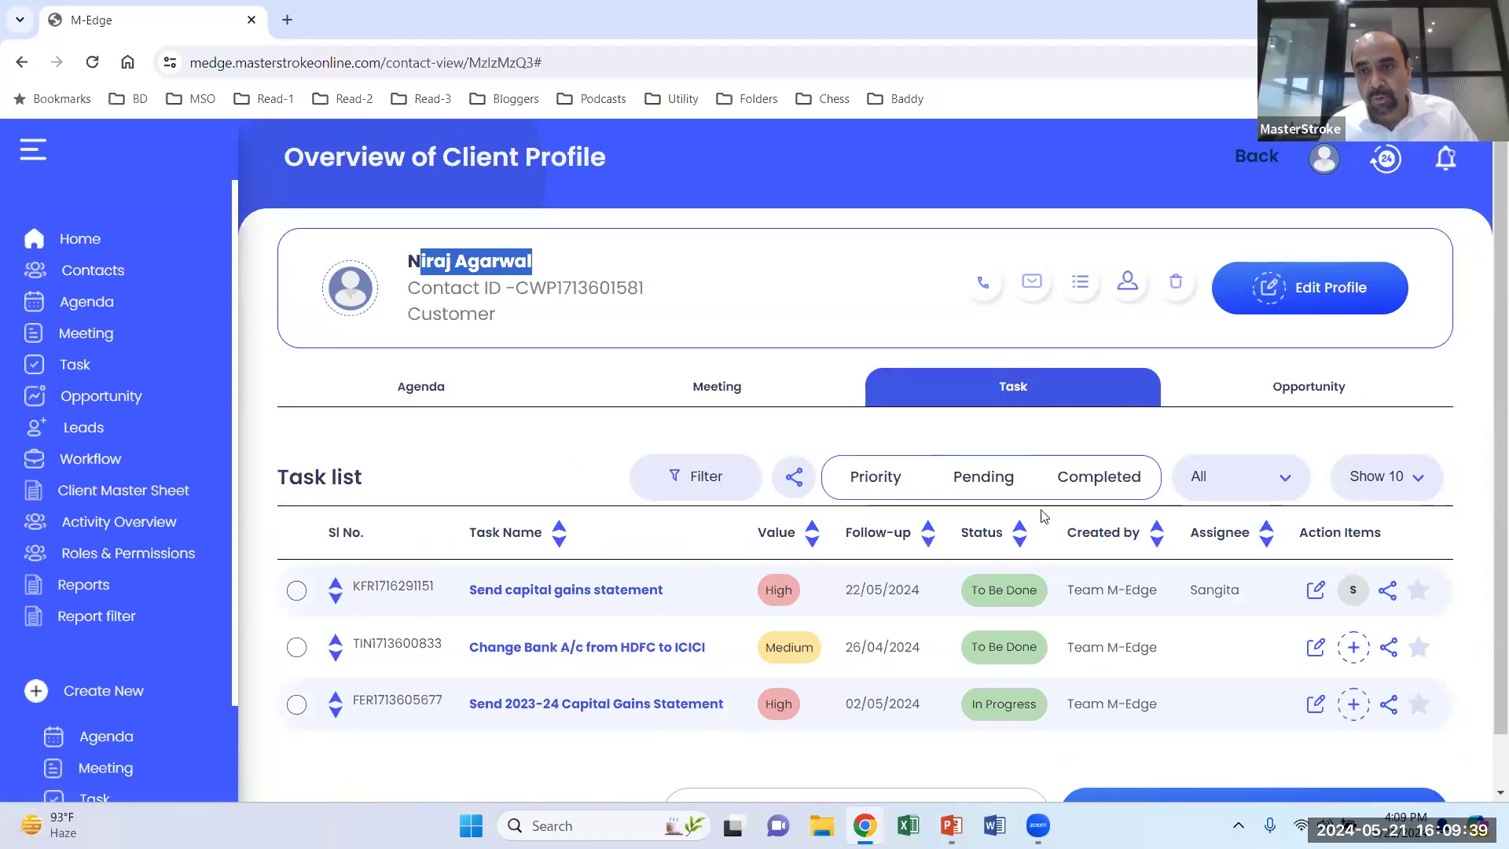
{"action": "left_click", "coordinate": [1280, 398]}
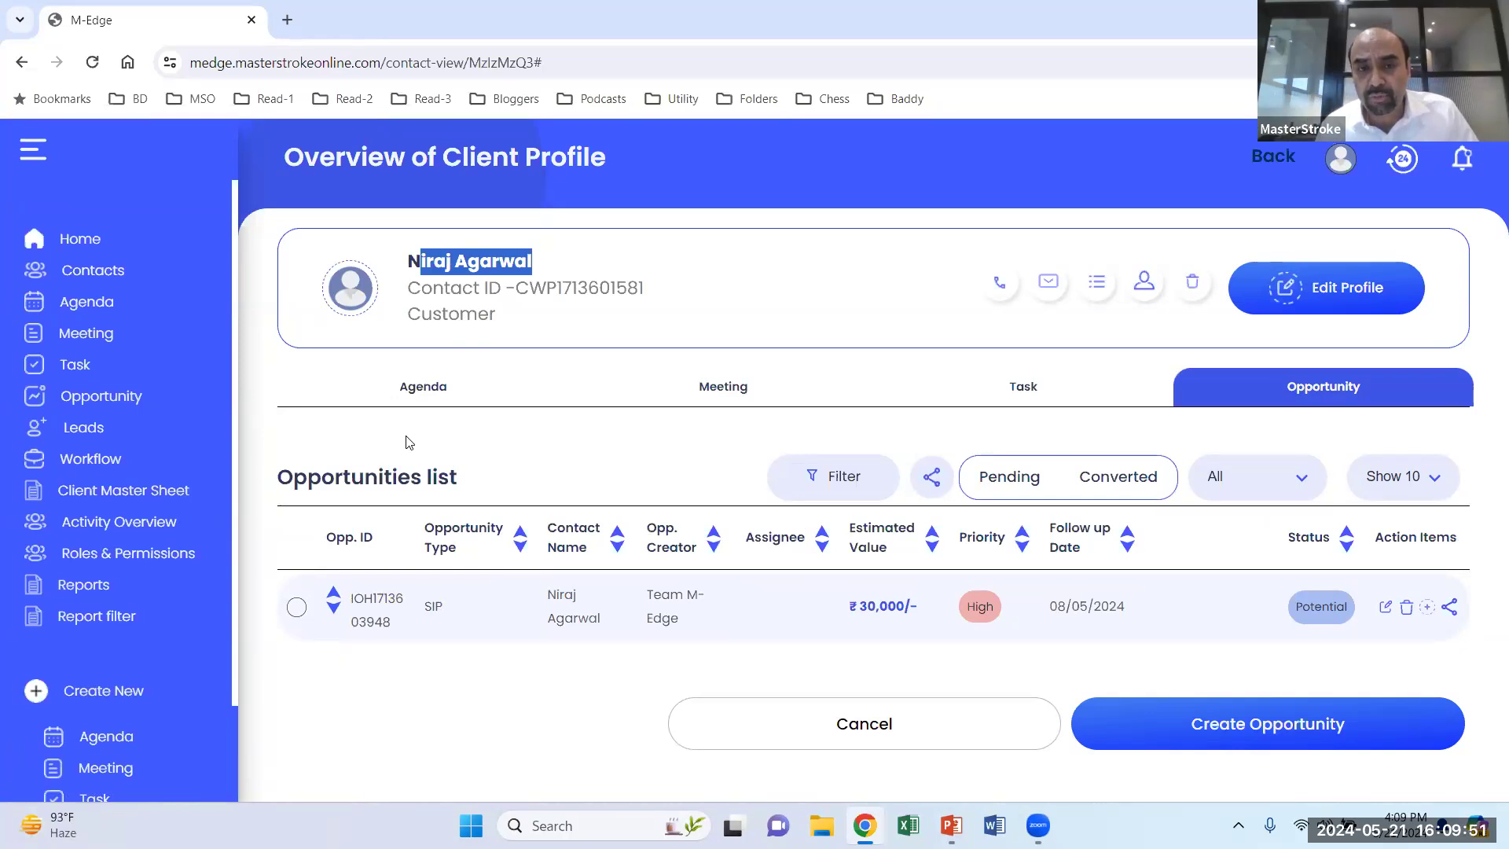
Open the client's notes and look through the client instruction, current, mutual fund and insurance sections.
{"action": "left_click", "coordinate": [1098, 285]}
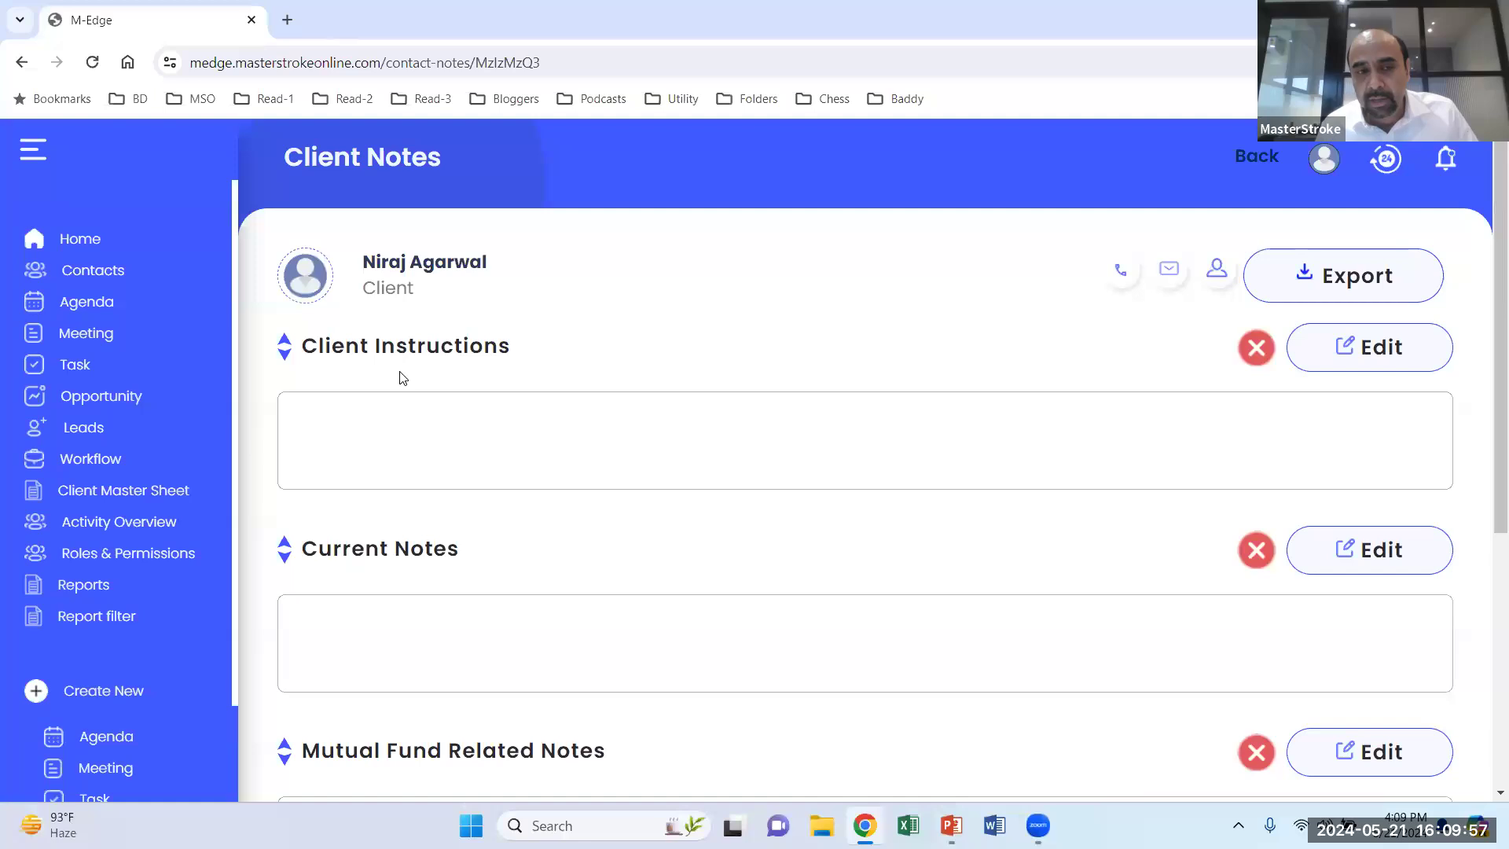
{"action": "scroll", "coordinate": [404, 378], "scroll_direction": "down", "scroll_amount": 2}
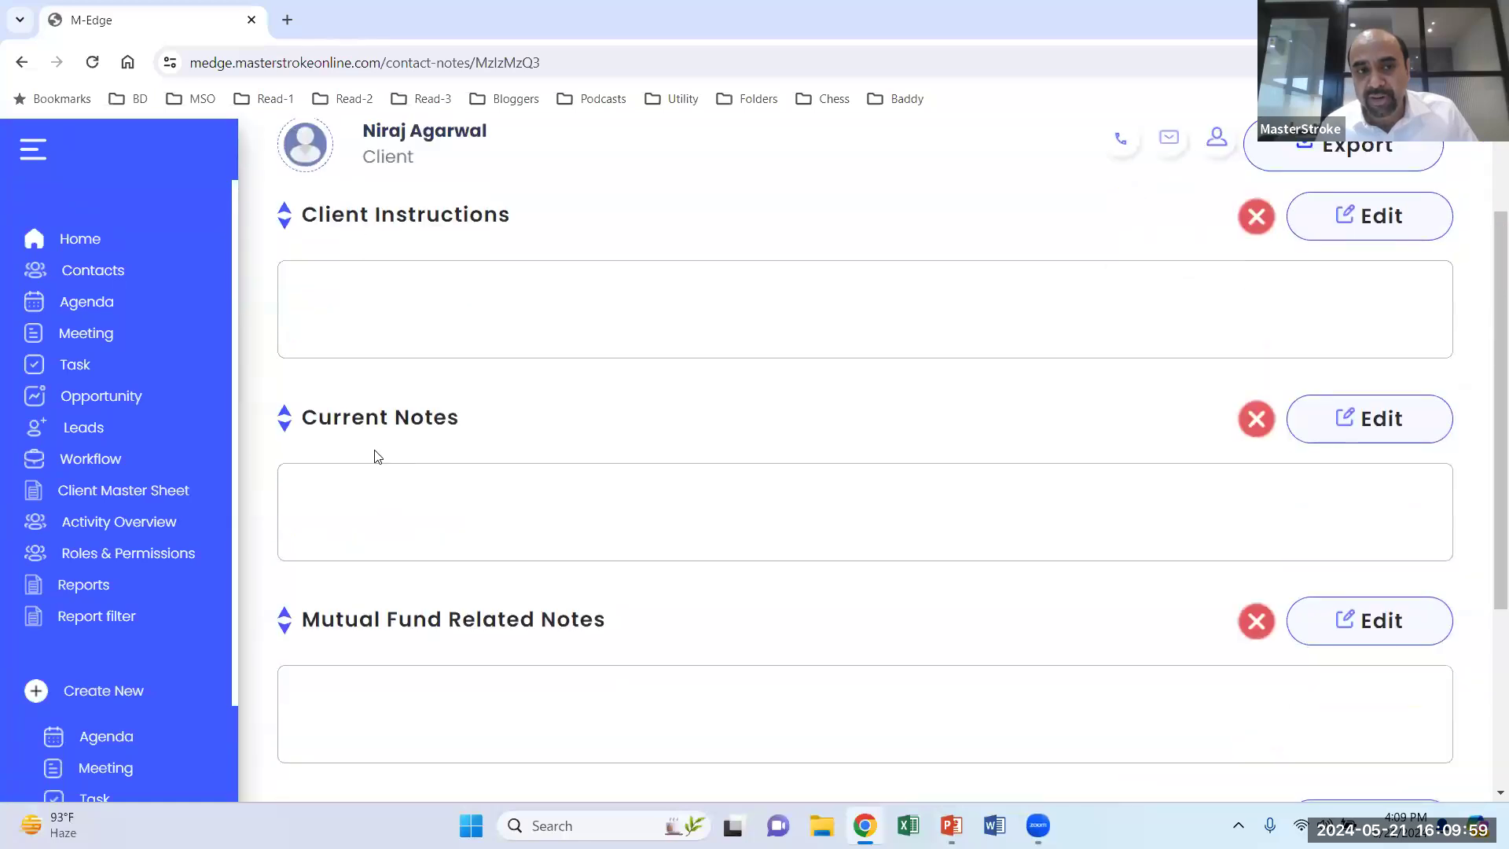
{"action": "scroll", "coordinate": [377, 456], "scroll_direction": "down", "scroll_amount": 4}
{"action": "left_click_drag", "start_coordinate": [378, 560], "coordinate": [425, 476]}
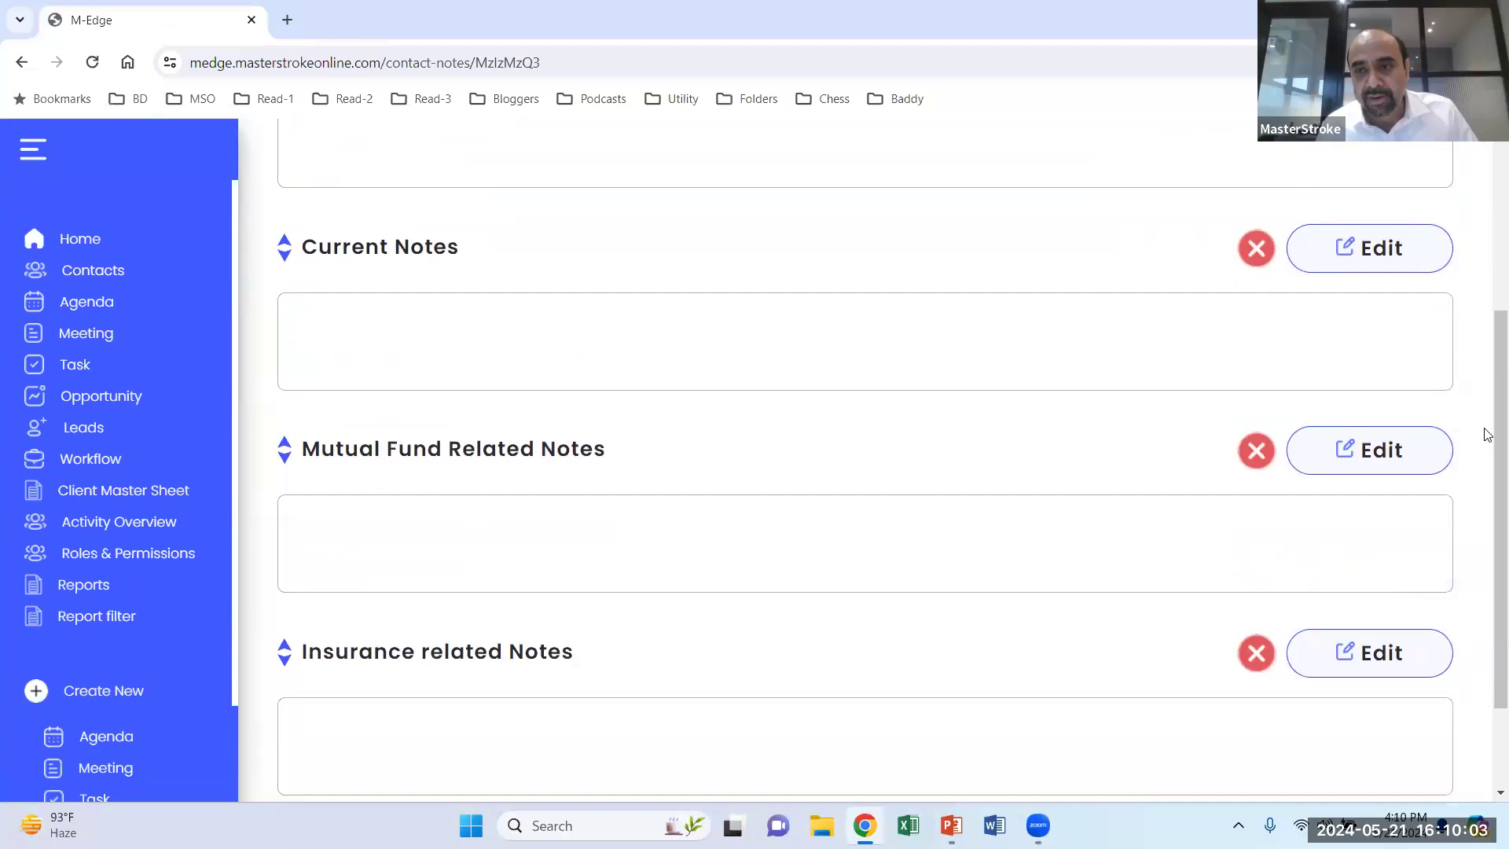
Shorten the heading of the Mutual Fund Related Notes section to "Mutual Fund".
{"action": "left_click", "coordinate": [1401, 459]}
{"action": "left_click", "coordinate": [372, 448]}
{"action": "key", "text": "Delete"}
{"action": "key", "text": "Delete"}
{"action": "key", "text": "Delete"}
{"action": "key", "text": "Delete"}
{"action": "key", "text": "Delete"}
{"action": "key", "text": "Delete"}
{"action": "key", "text": "Delete"}
{"action": "key", "text": "Delete"}
{"action": "key", "text": "Delete"}
{"action": "key", "text": "Delete"}
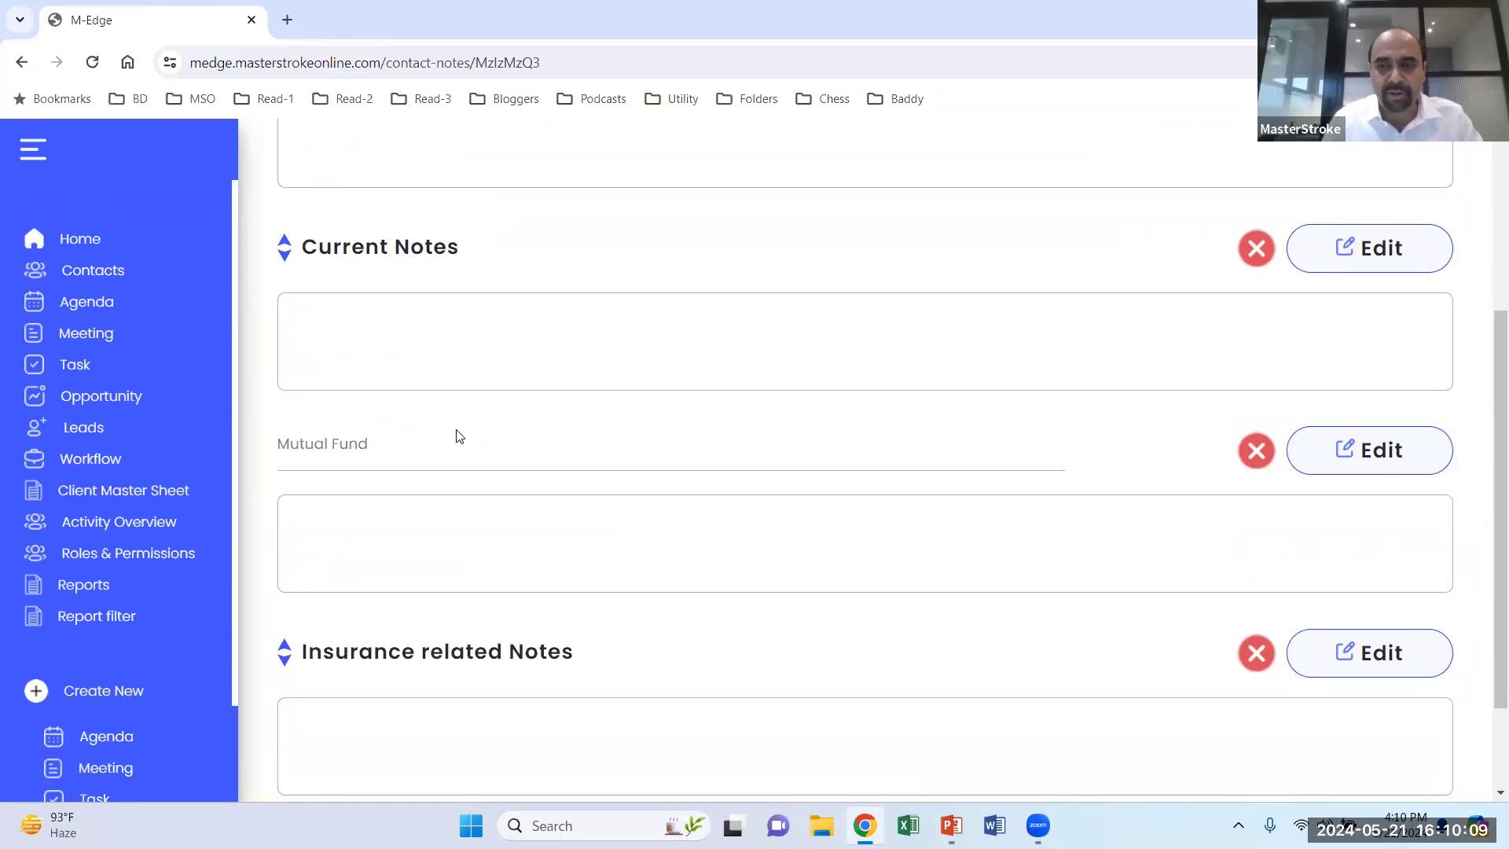
Add a custom field to the client notes, rename it "PMS Related Info" and save the notes.
{"action": "scroll", "coordinate": [1094, 542], "scroll_direction": "down", "scroll_amount": 2}
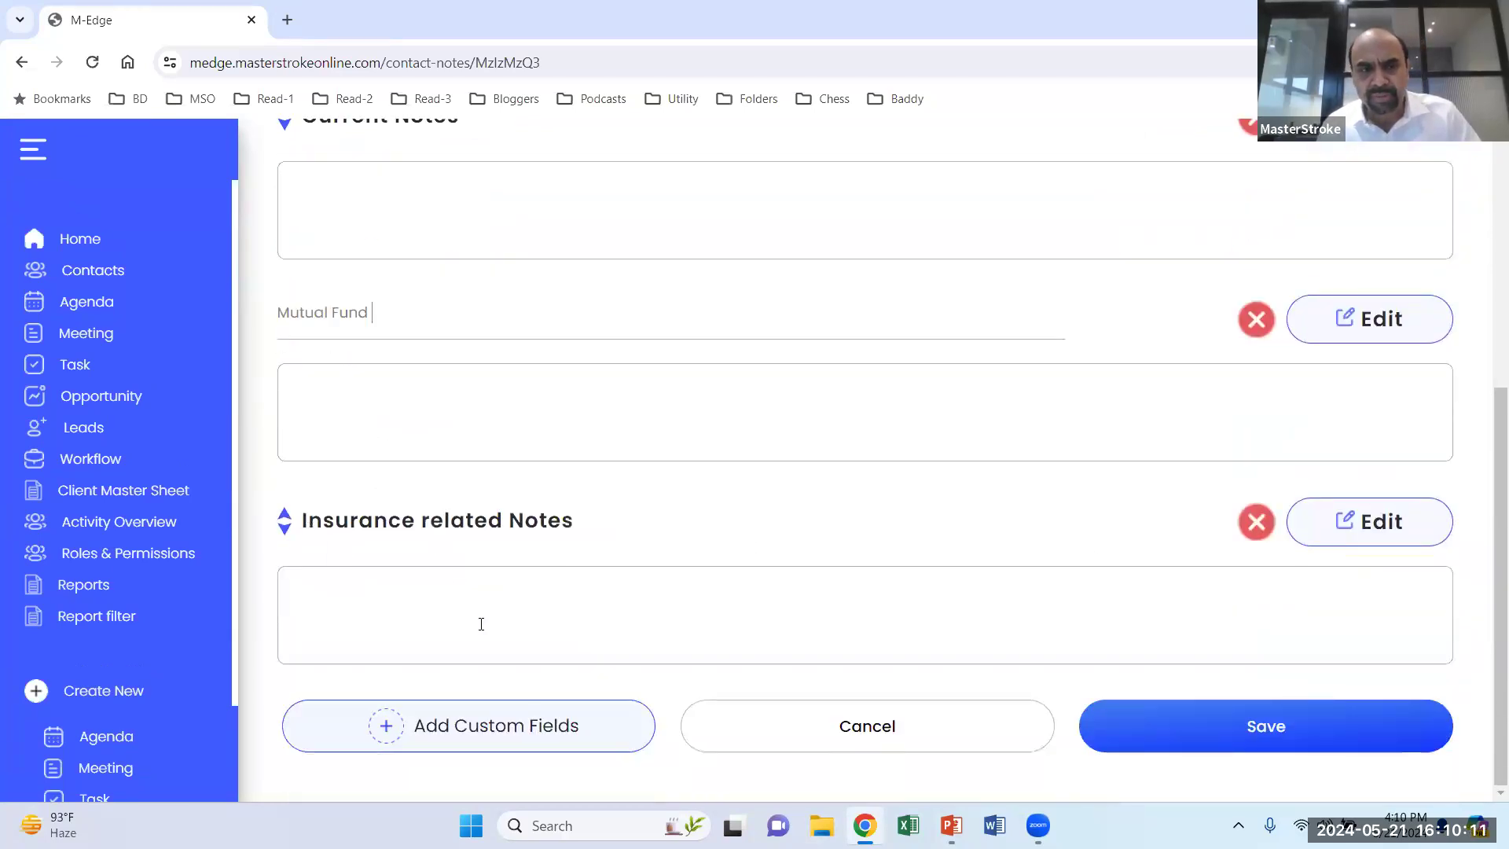
{"action": "left_click", "coordinate": [482, 734]}
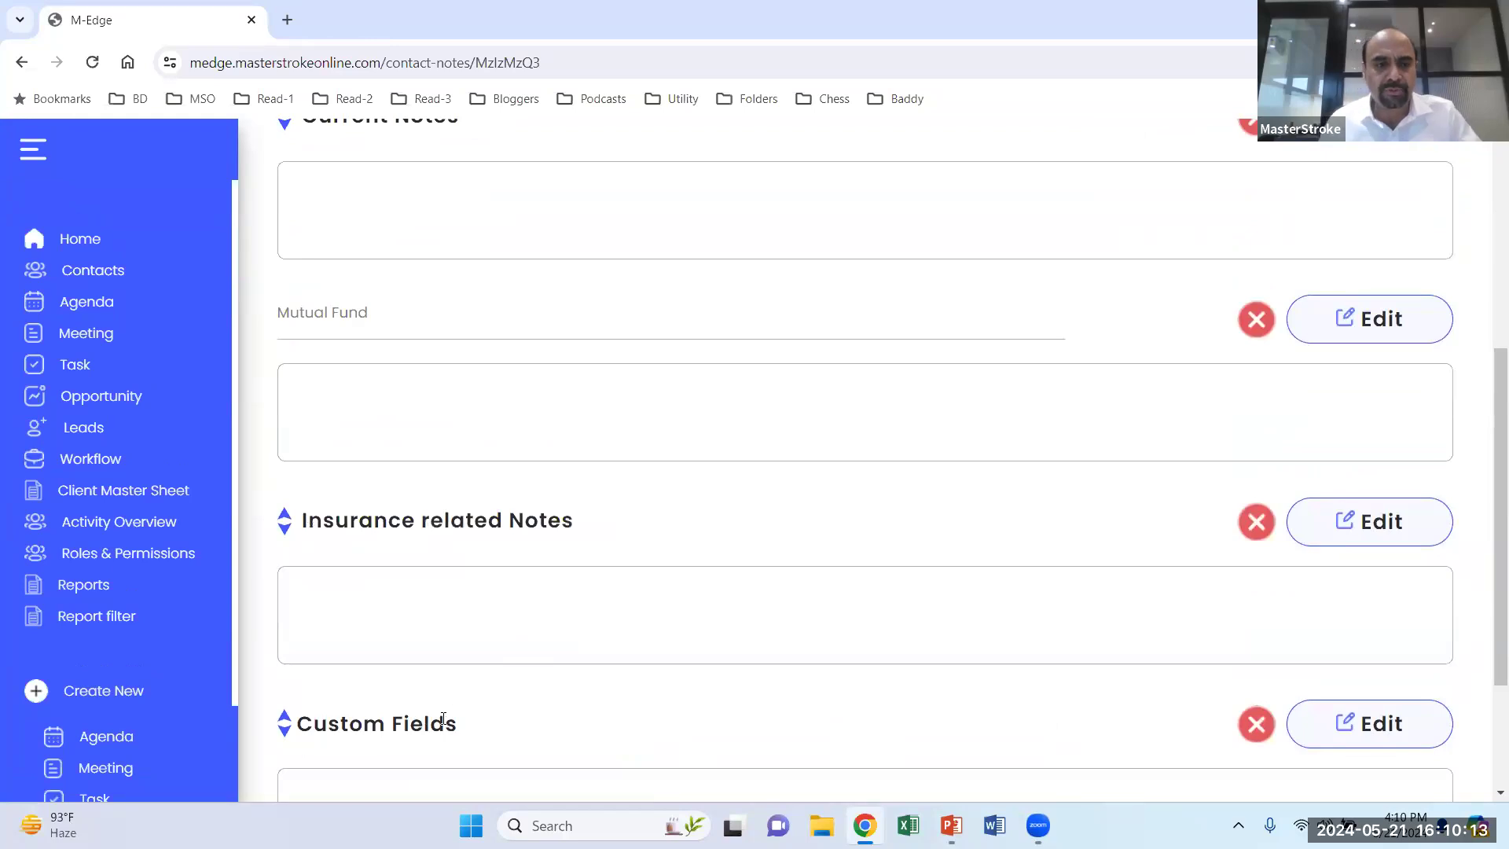
{"action": "left_click", "coordinate": [1303, 729]}
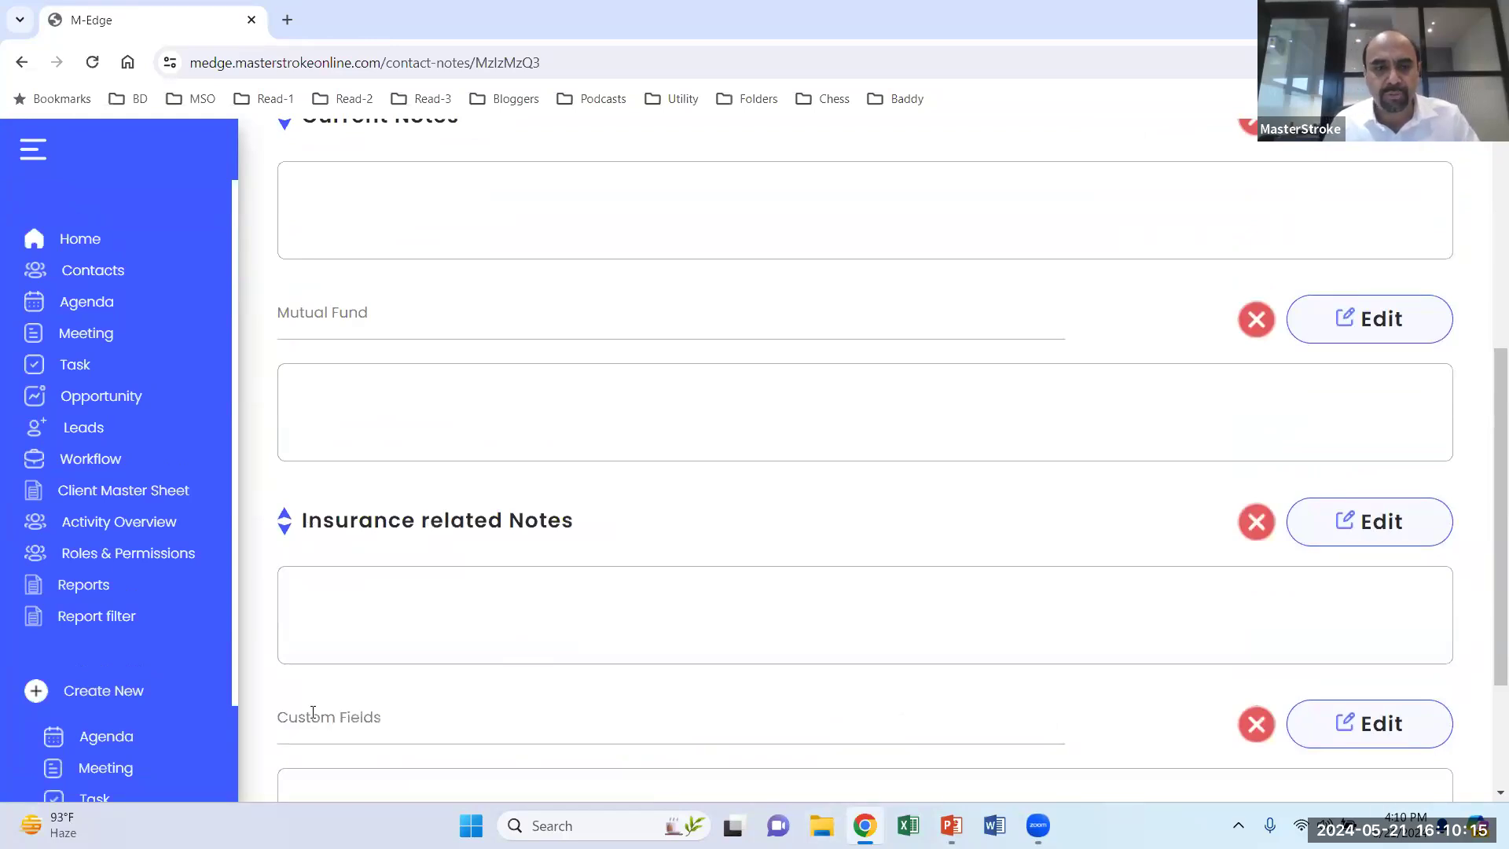
{"action": "key", "text": "BackSpace"}
{"action": "key", "text": "BackSpace"}
{"action": "key", "text": "BackSpace"}
{"action": "key", "text": "BackSpace"}
{"action": "type", "text": "PMS Related n"}
{"action": "key", "text": "BackSpace"}
{"action": "type", "text": "Info"}
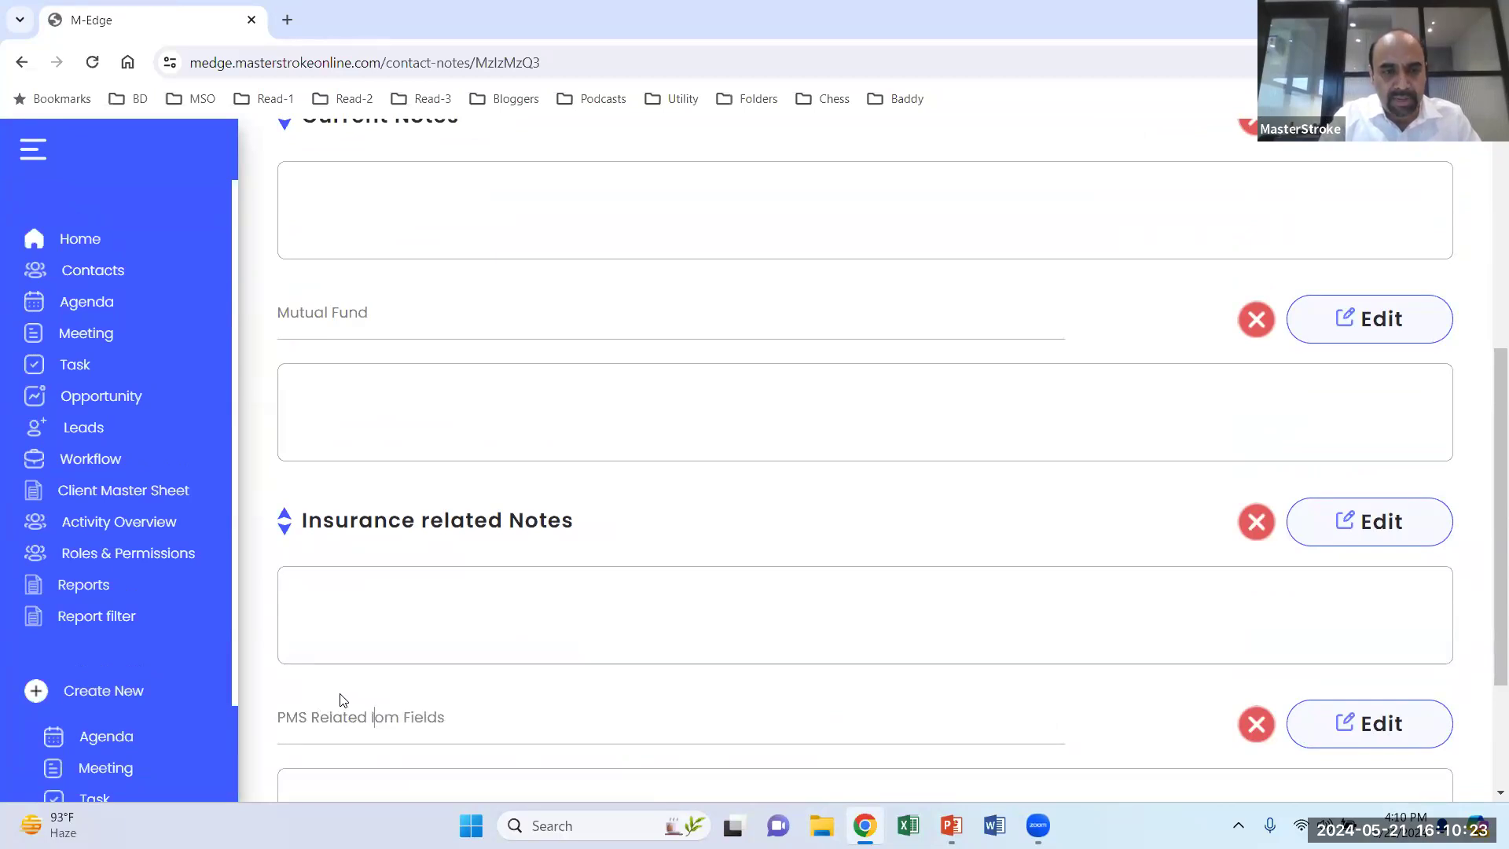
{"action": "key", "text": "Delete"}
{"action": "key", "text": "Delete"}
{"action": "key", "text": "Delete"}
{"action": "key", "text": "Delete"}
{"action": "key", "text": "Delete"}
{"action": "key", "text": "Delete"}
{"action": "key", "text": "Delete"}
{"action": "key", "text": "Delete"}
{"action": "key", "text": "Delete"}
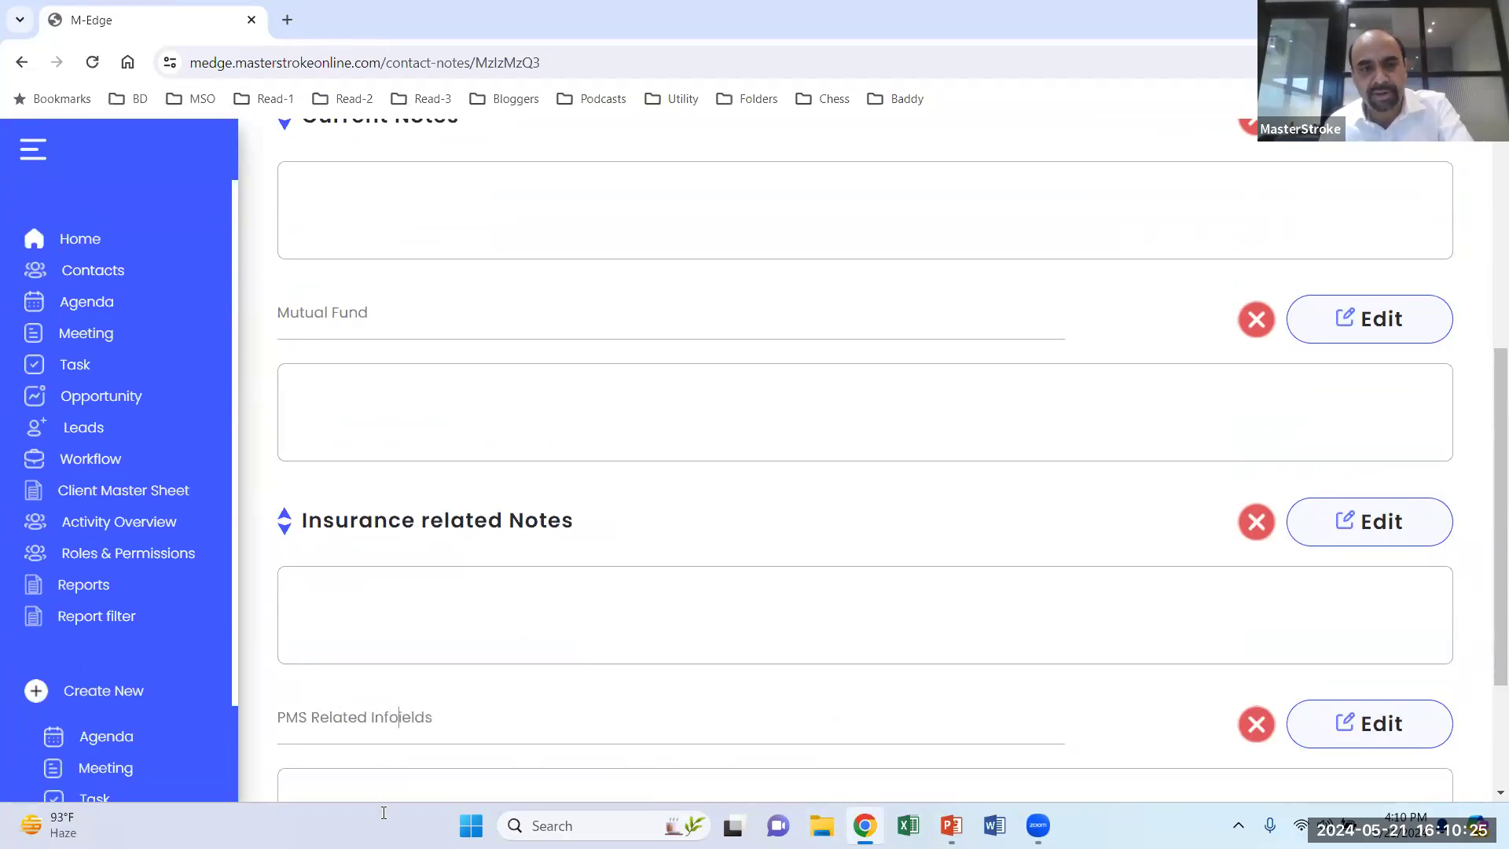
{"action": "scroll", "coordinate": [1116, 691], "scroll_direction": "down", "scroll_amount": 3}
{"action": "left_click", "coordinate": [1160, 710]}
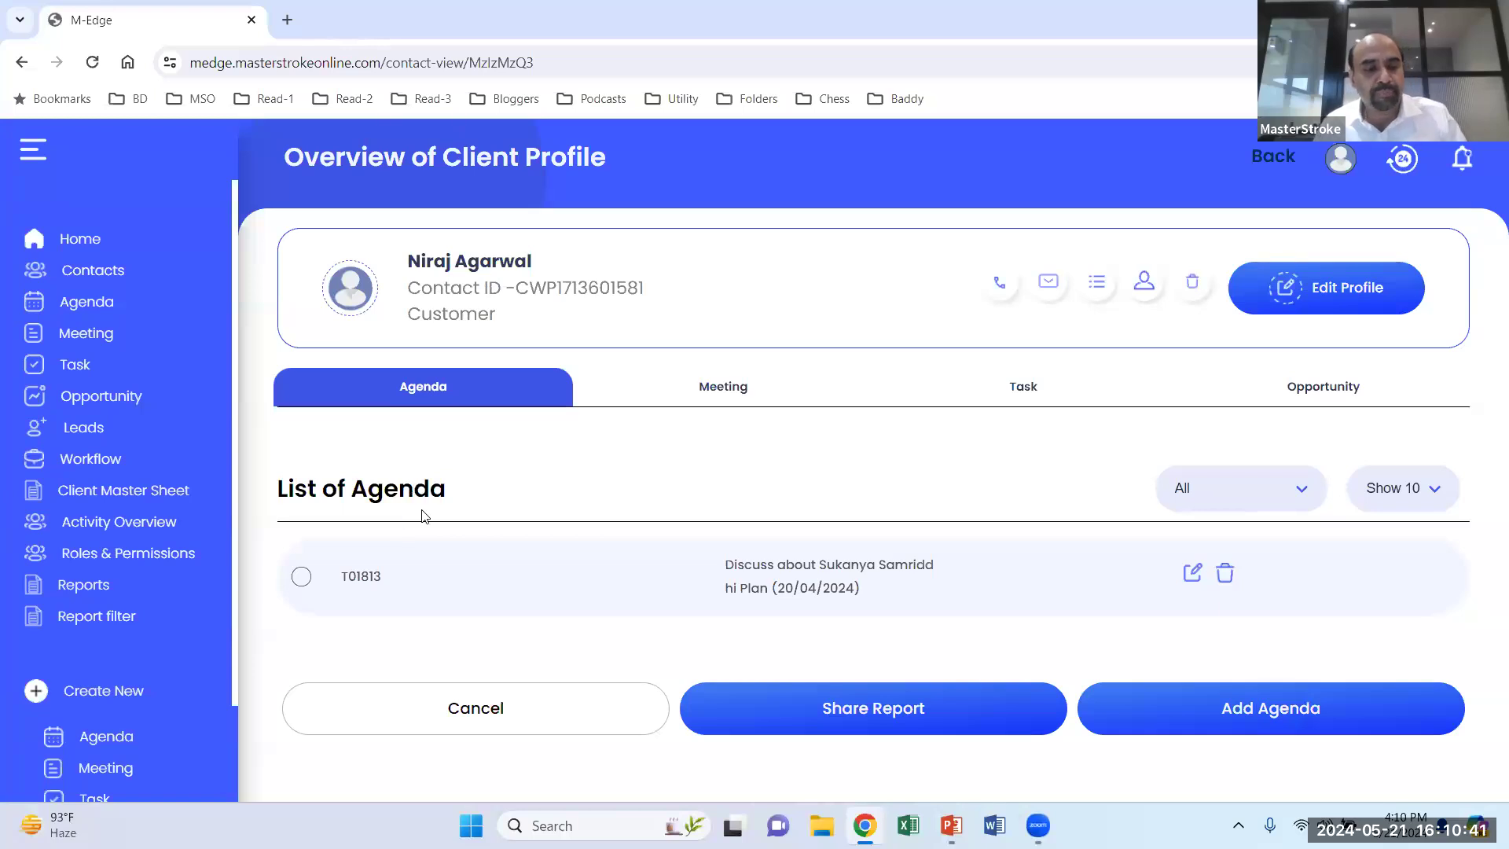
Switch to the slide presentation and advance from the Contact Module slide to the Opportunity Module slide.
{"action": "key", "text": "alt+Tab"}
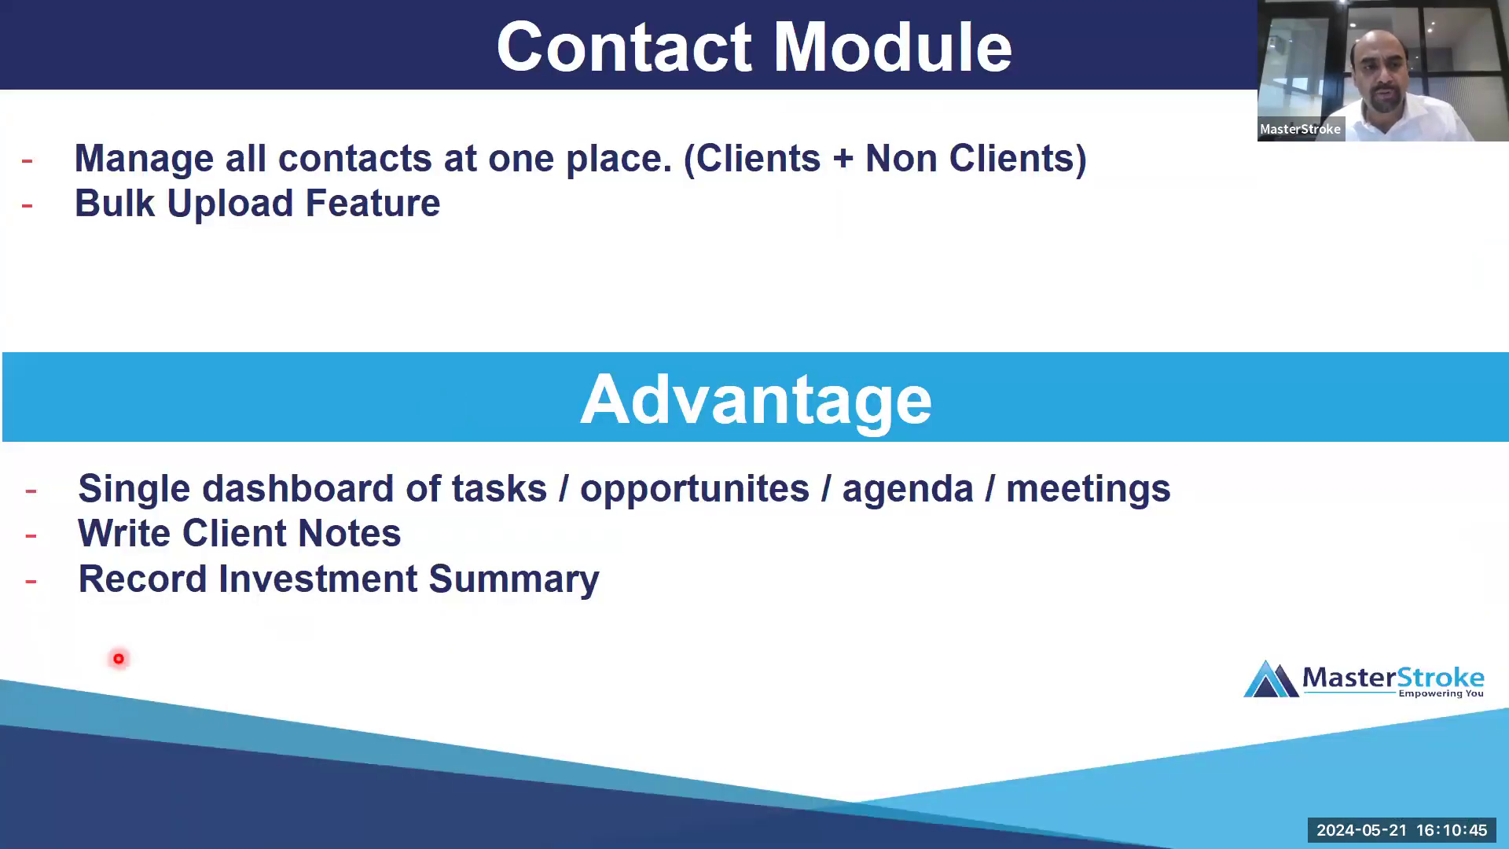
{"action": "key", "text": "Right"}
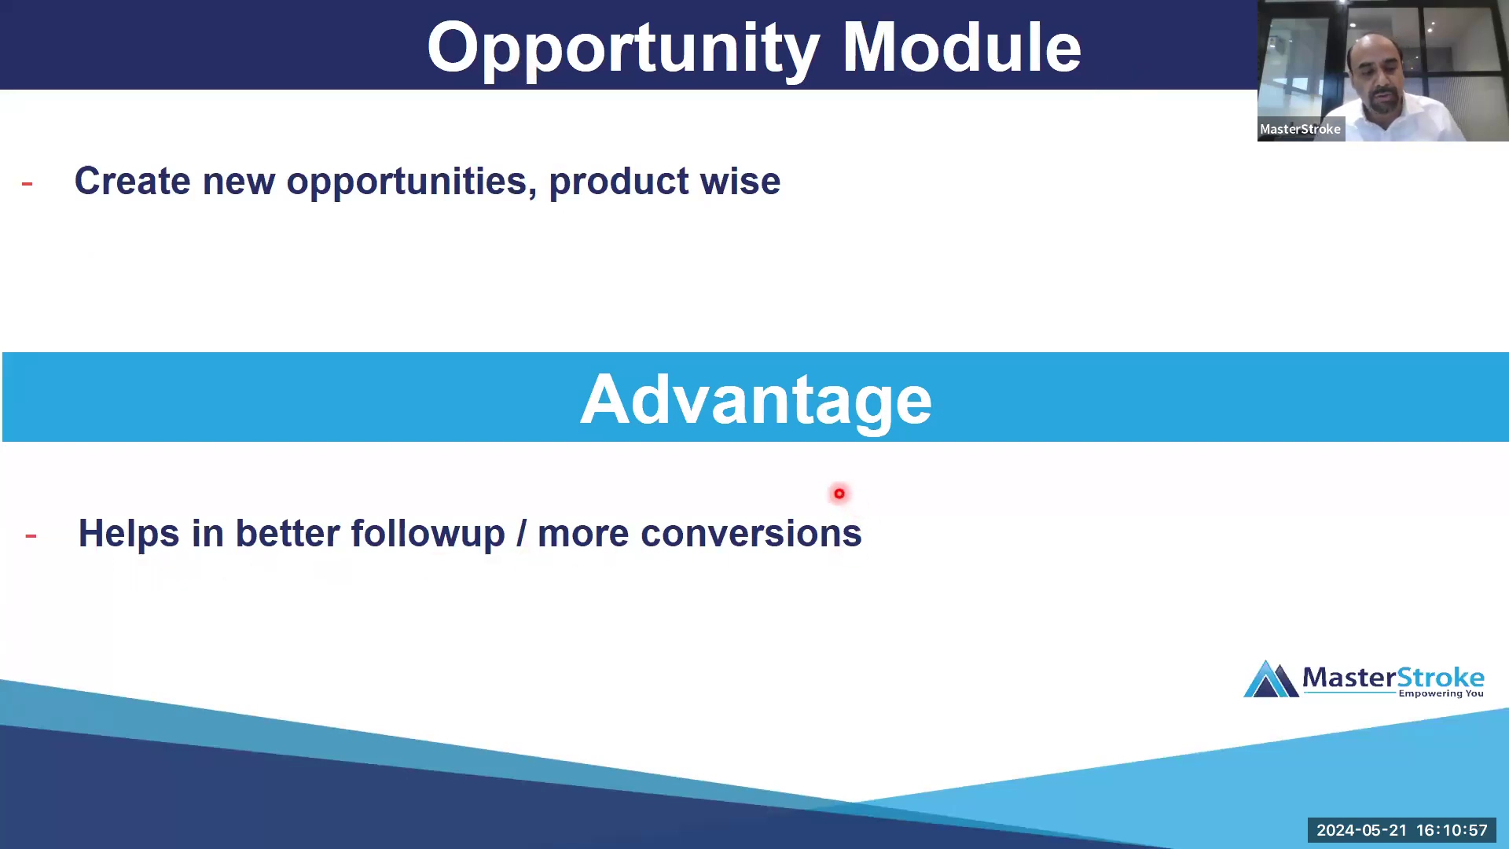
Switch back to M-Edge in the browser and start a new opportunity of type SGB for the third listed customer contact.
{"action": "key", "text": "alt+Tab"}
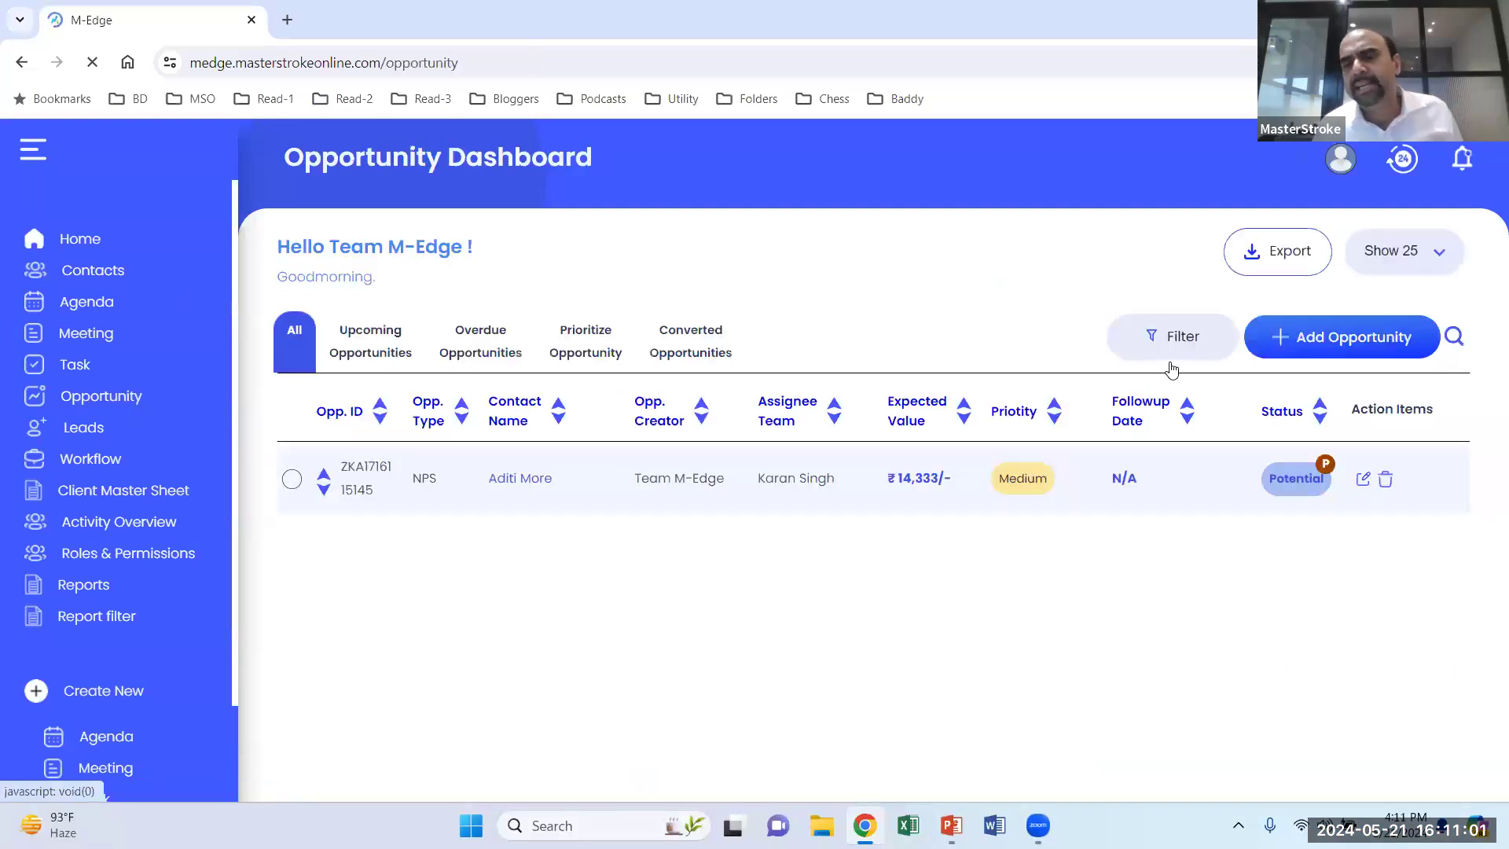
{"action": "left_click", "coordinate": [1303, 353]}
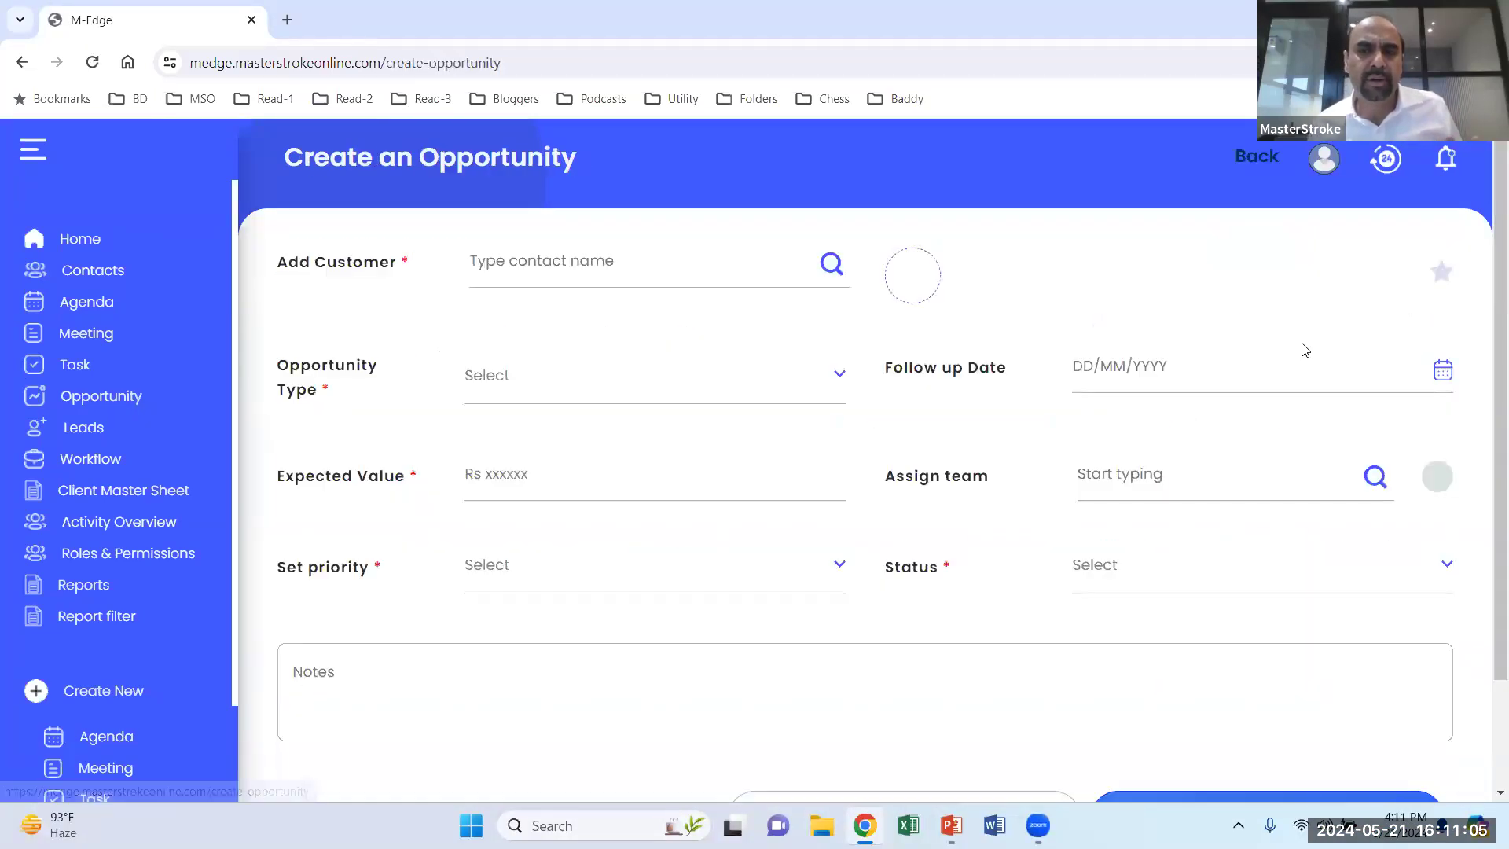
{"action": "left_click", "coordinate": [599, 268]}
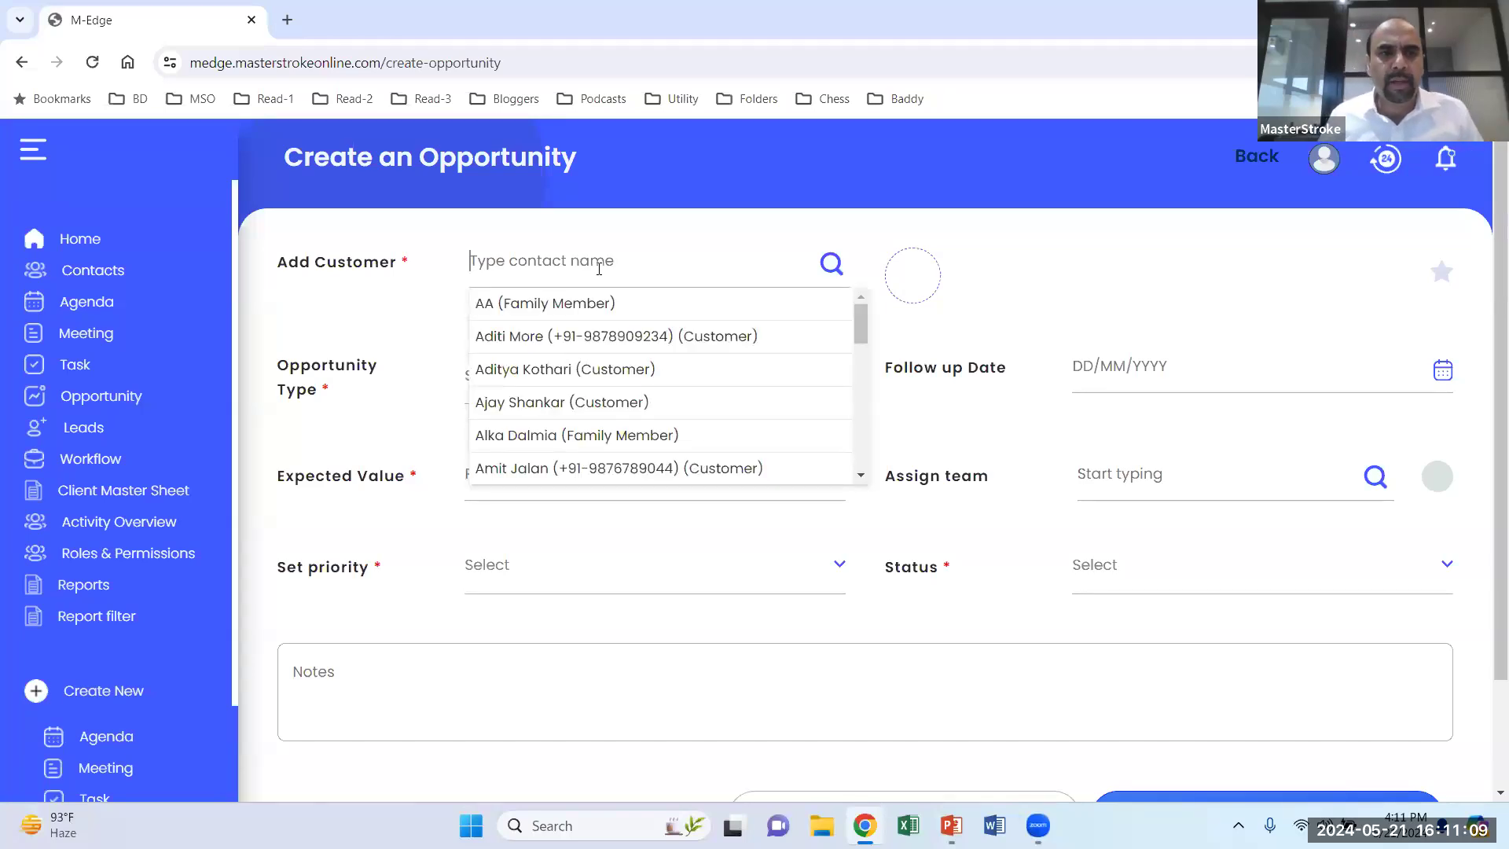
{"action": "left_click", "coordinate": [581, 370]}
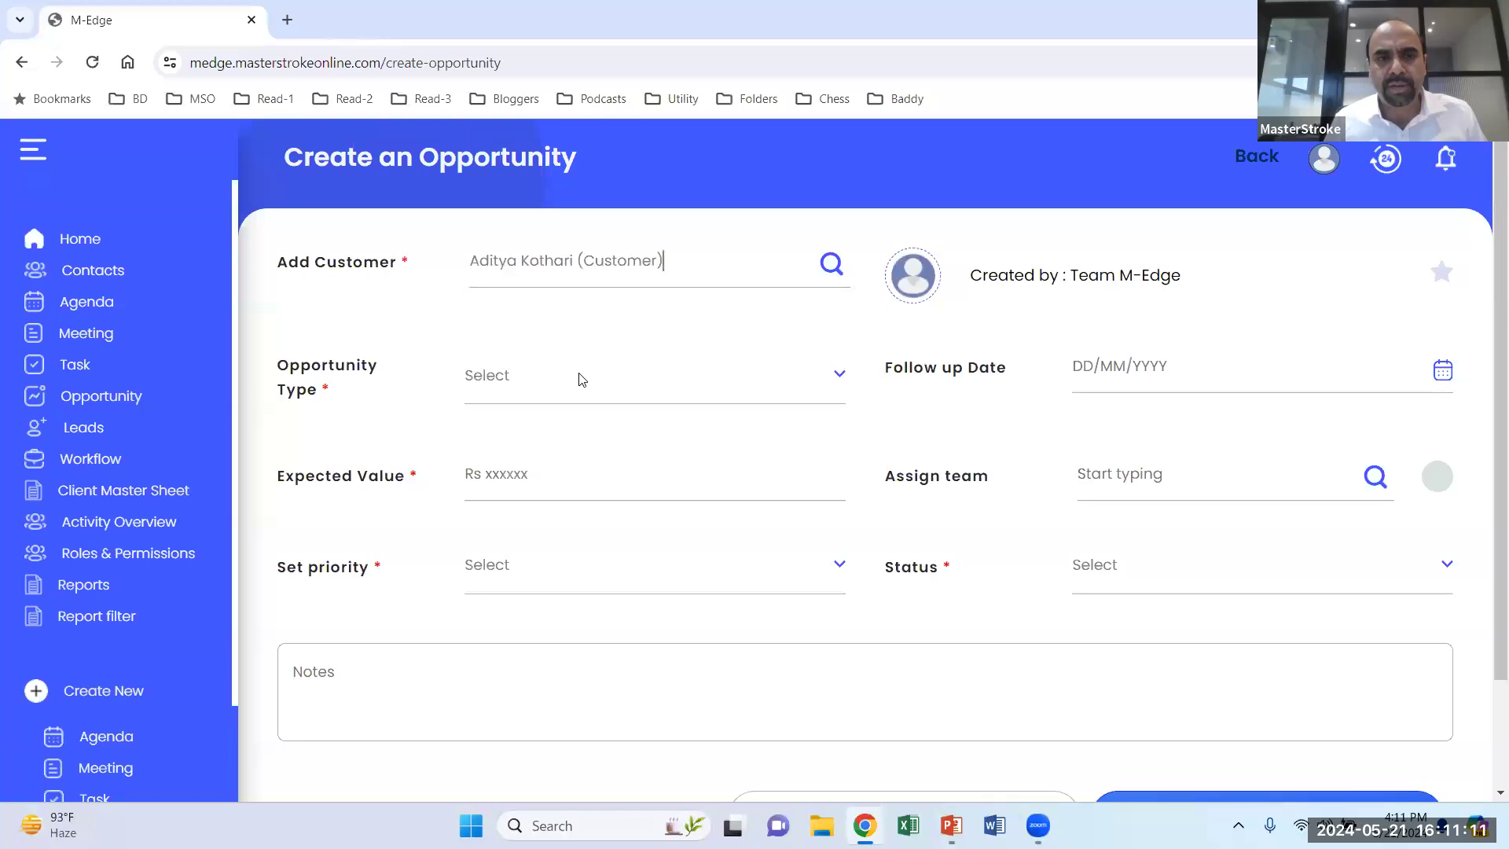
{"action": "left_click", "coordinate": [574, 387]}
{"action": "left_click", "coordinate": [539, 468]}
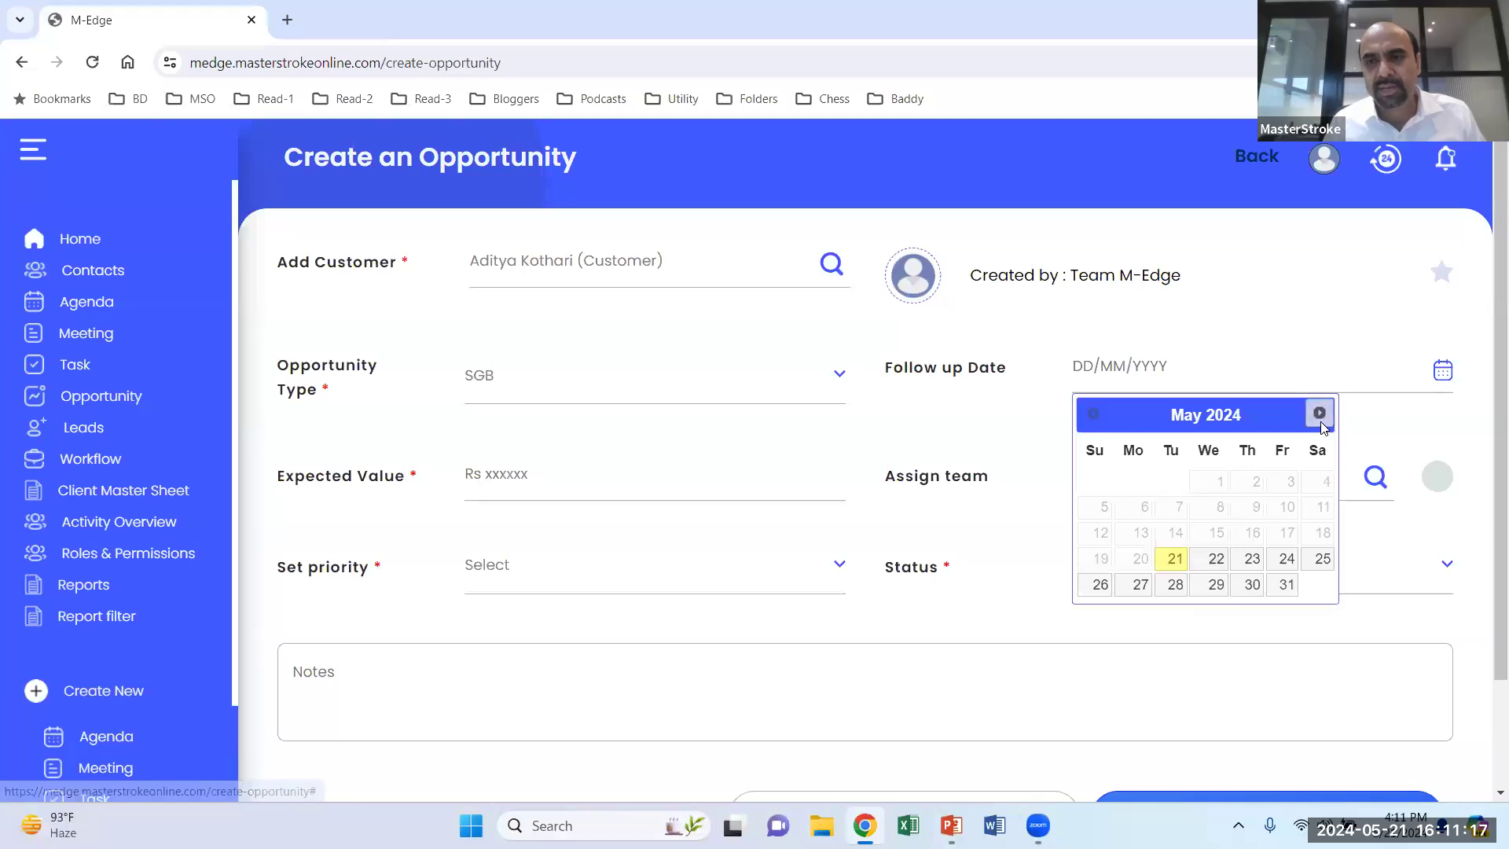
Set the opportunity's follow-up date to 11/06/2024 and its expected value to 500000.
{"action": "left_click", "coordinate": [1320, 416]}
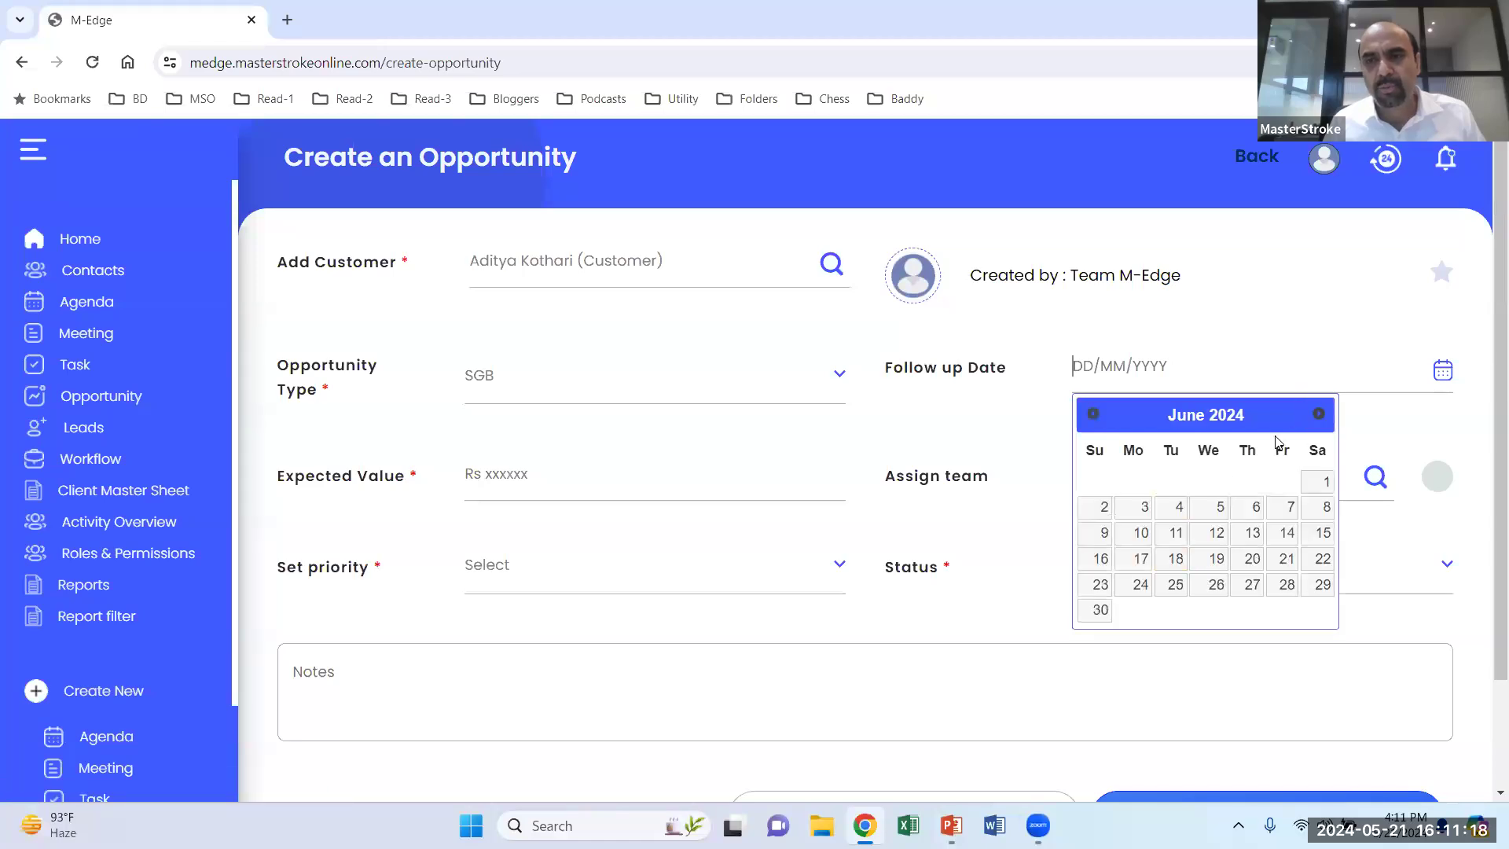
{"action": "left_click", "coordinate": [1174, 534]}
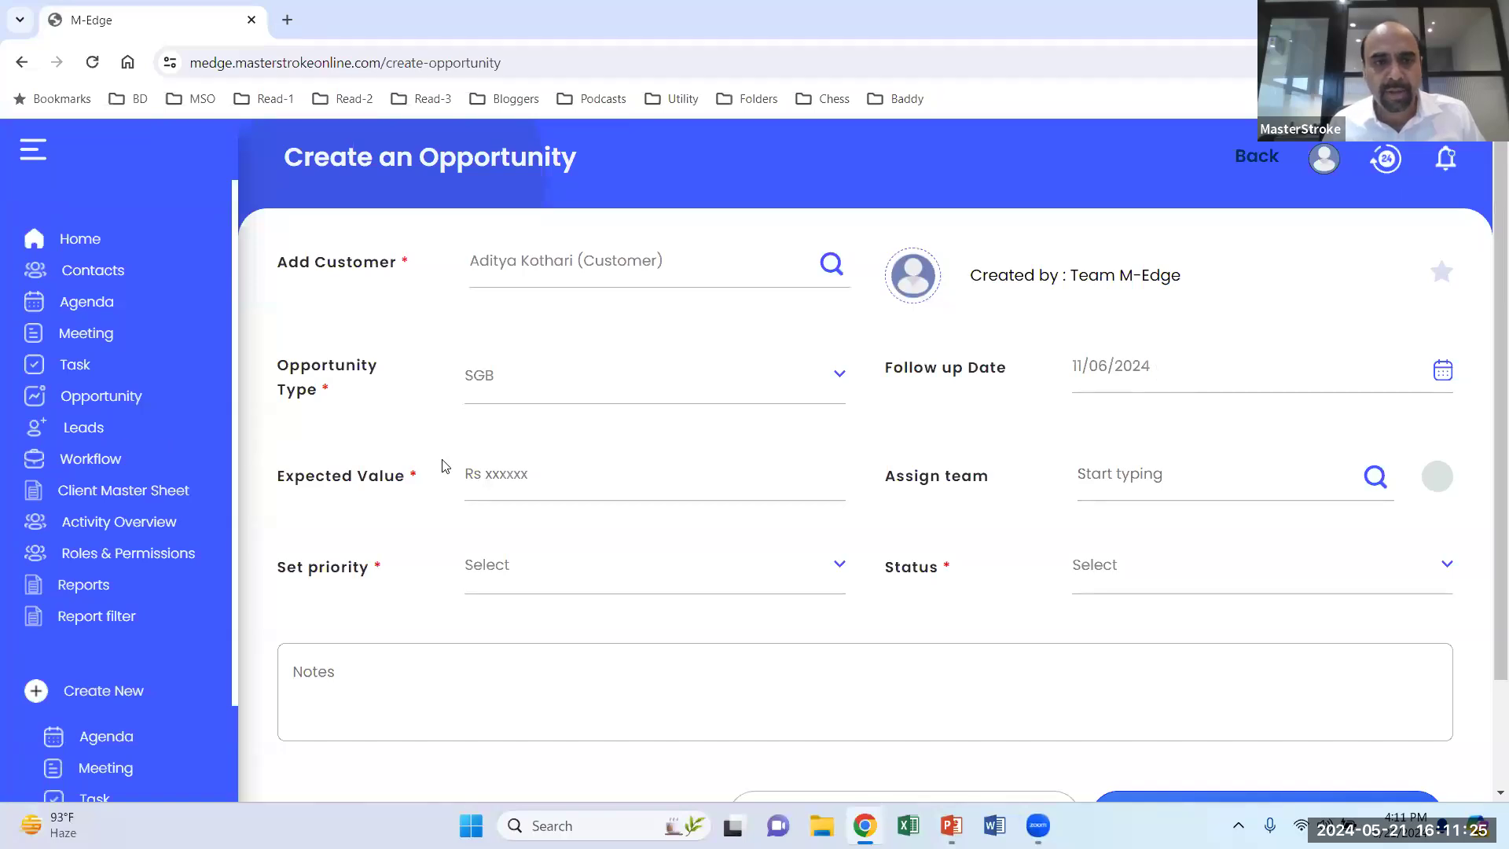
{"action": "type", "text": "500000"}
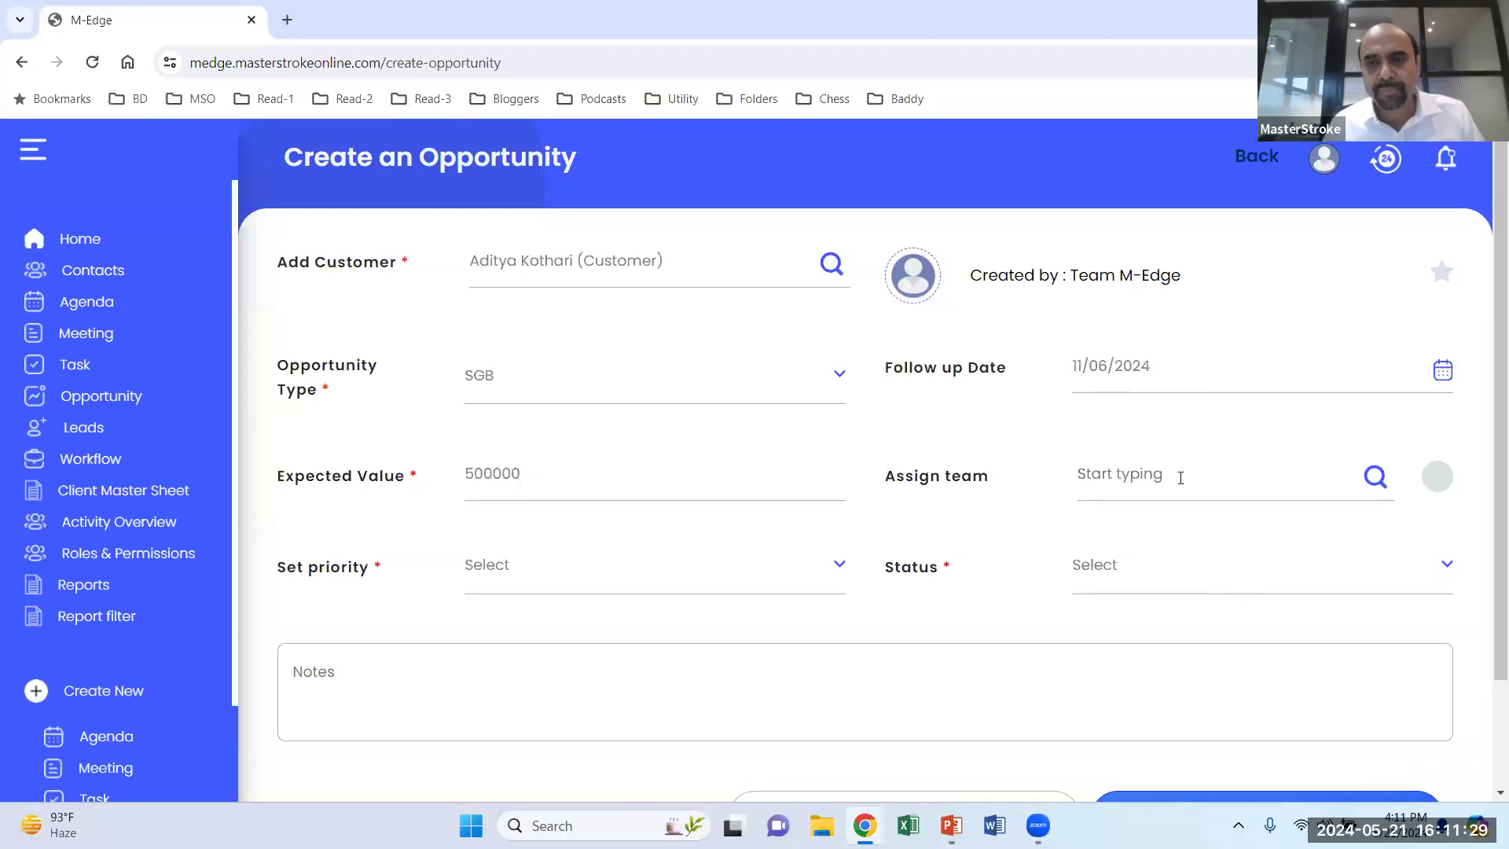
Set the opportunity's priority to High and its status to Potential.
{"action": "left_click", "coordinate": [550, 574]}
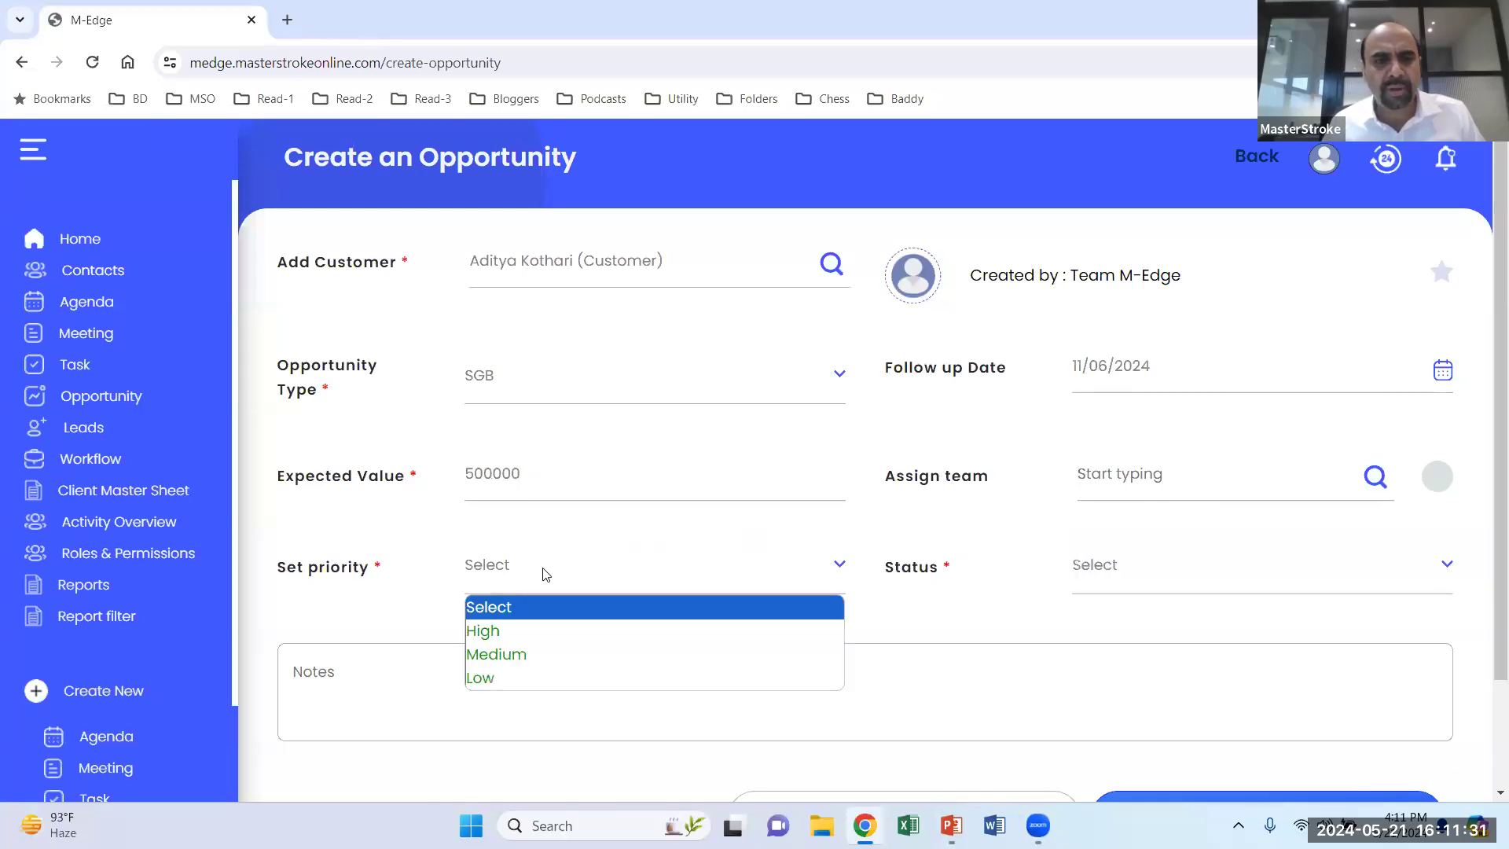
{"action": "left_click", "coordinate": [533, 632]}
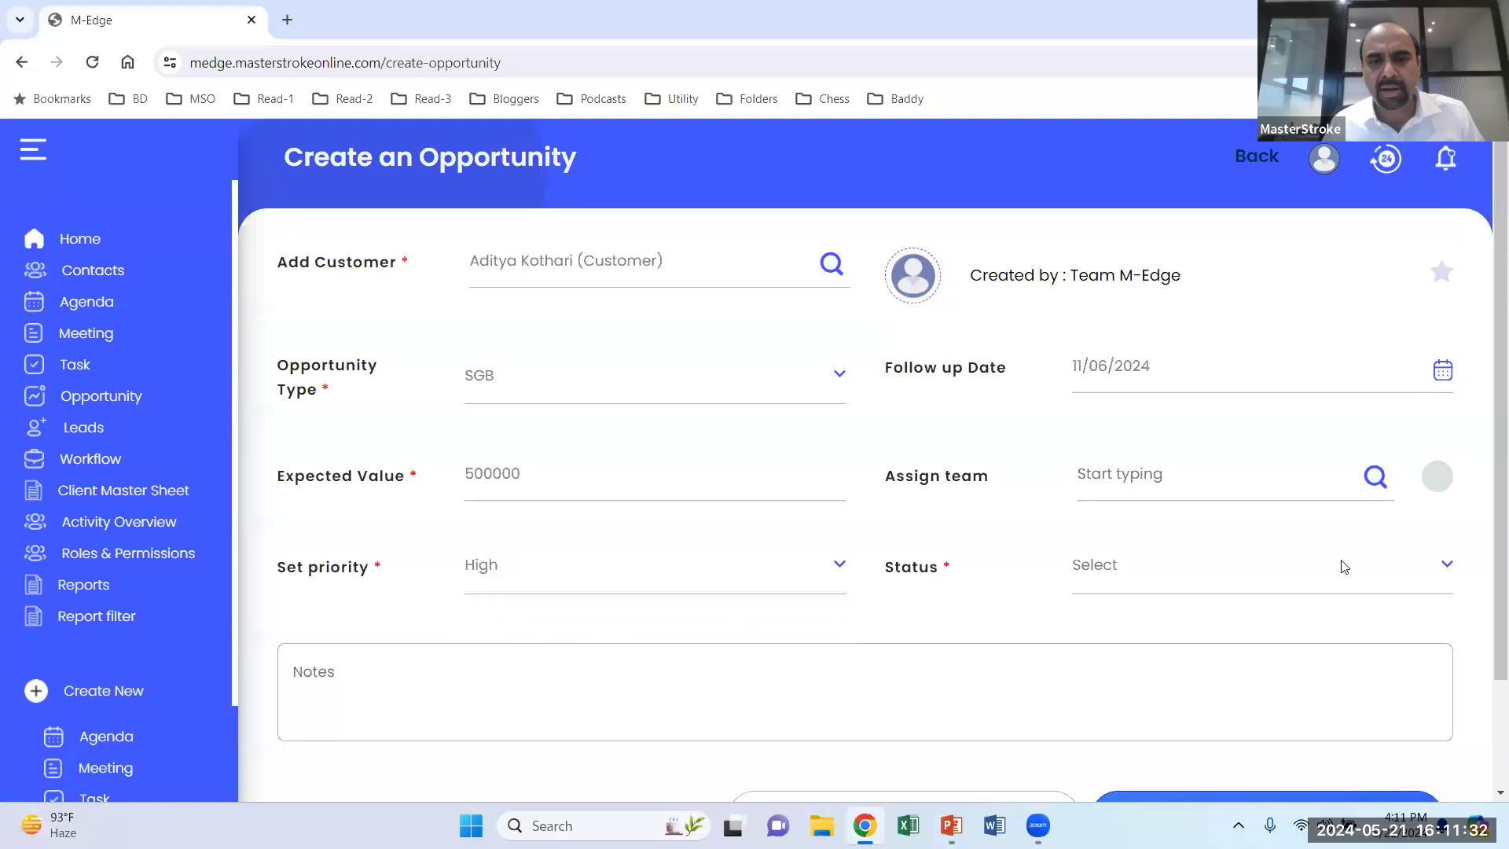
{"action": "left_click", "coordinate": [1155, 585]}
{"action": "left_click", "coordinate": [1132, 630]}
{"action": "scroll", "coordinate": [1132, 635], "scroll_direction": "down", "scroll_amount": 2}
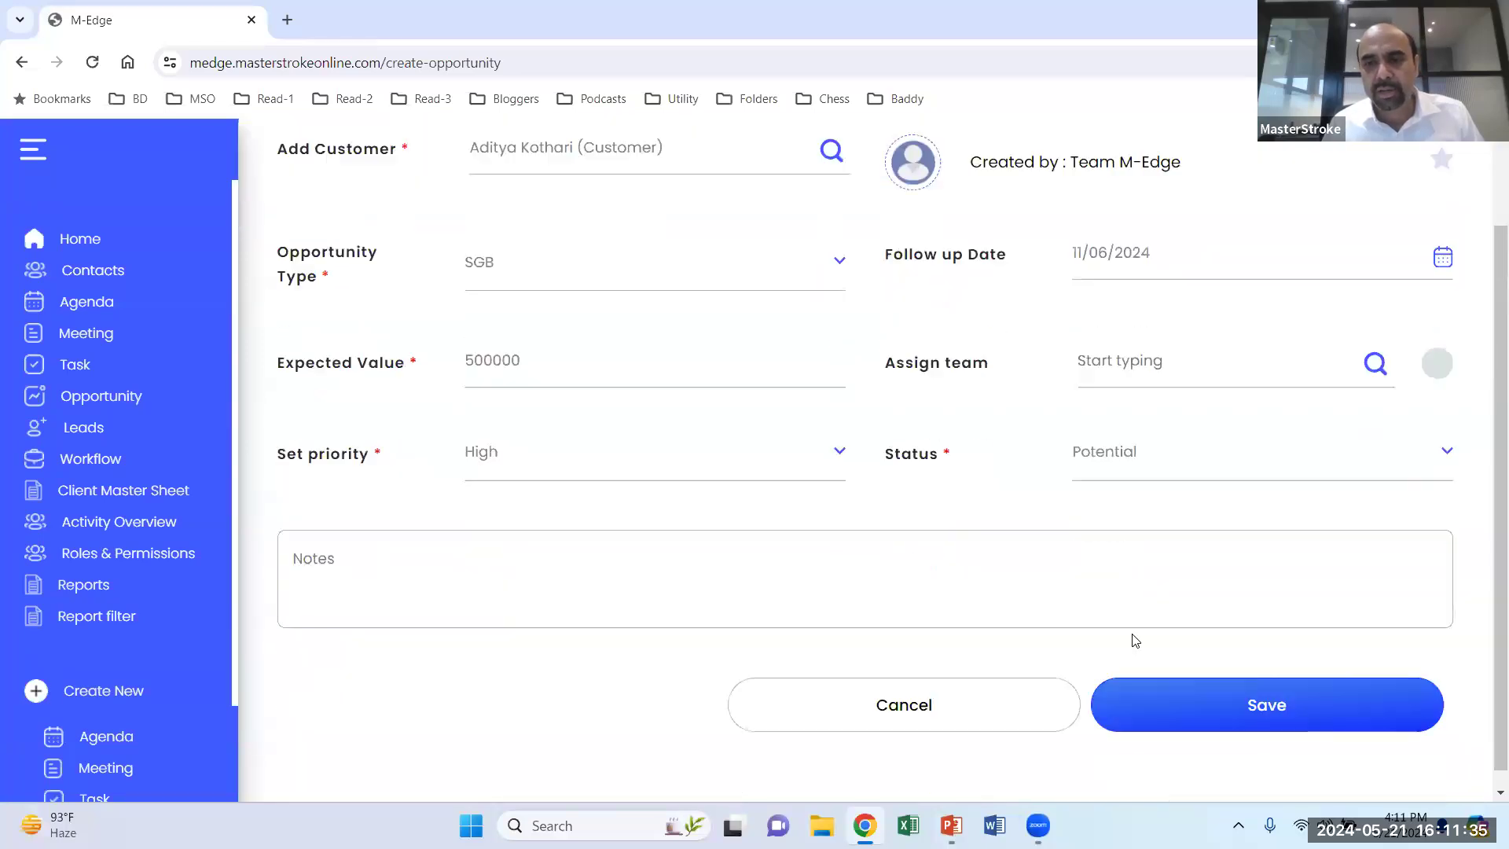
Save the new SGB opportunity.
{"action": "left_click", "coordinate": [1166, 693]}
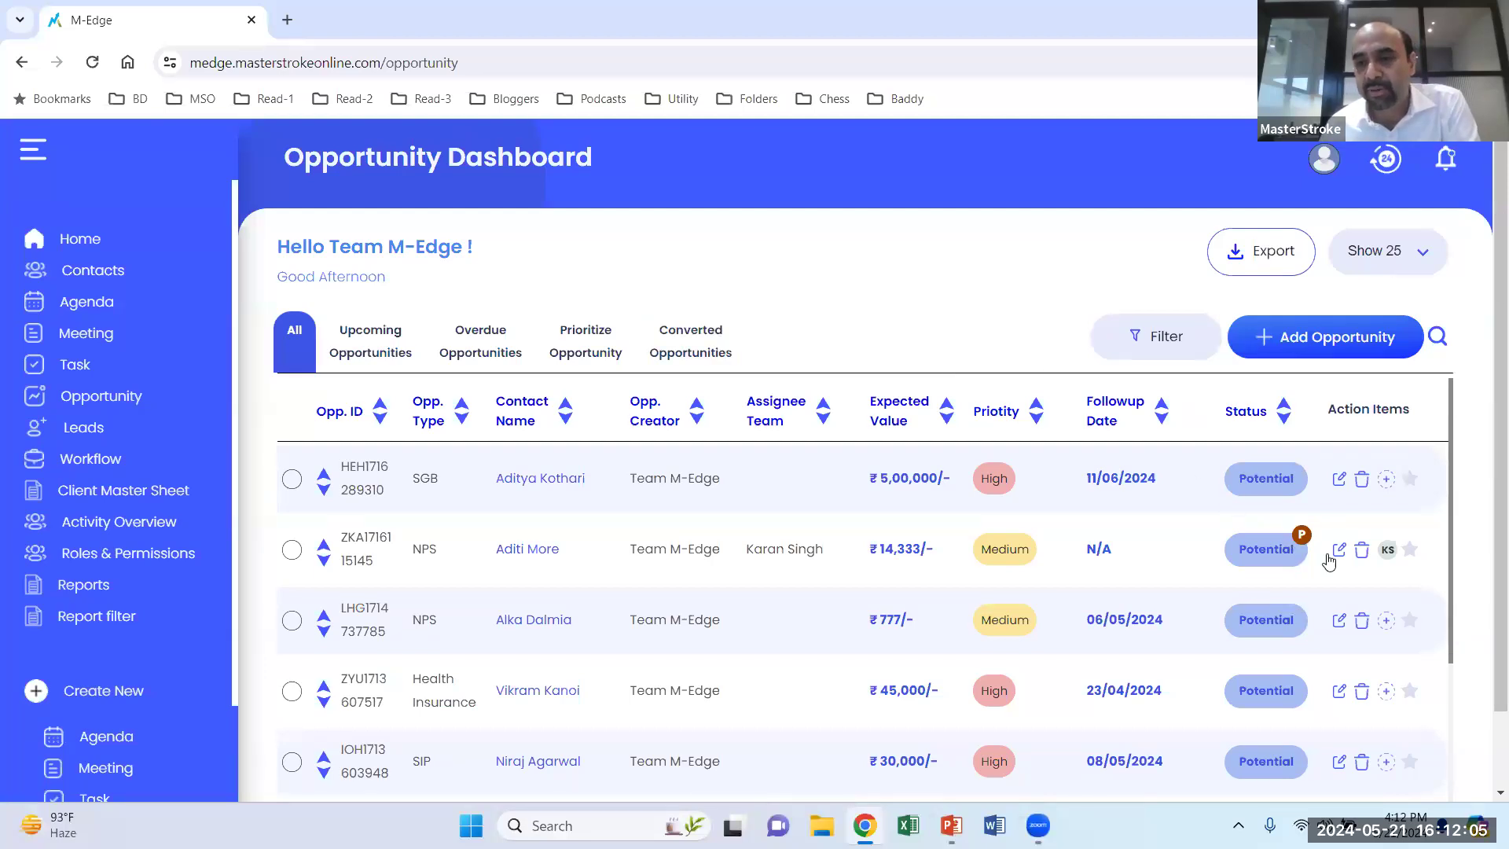
Request conversion of the second listed opportunity, of type NPS, and cancel at the confirmation.
{"action": "mouse_move", "coordinate": [1392, 563]}
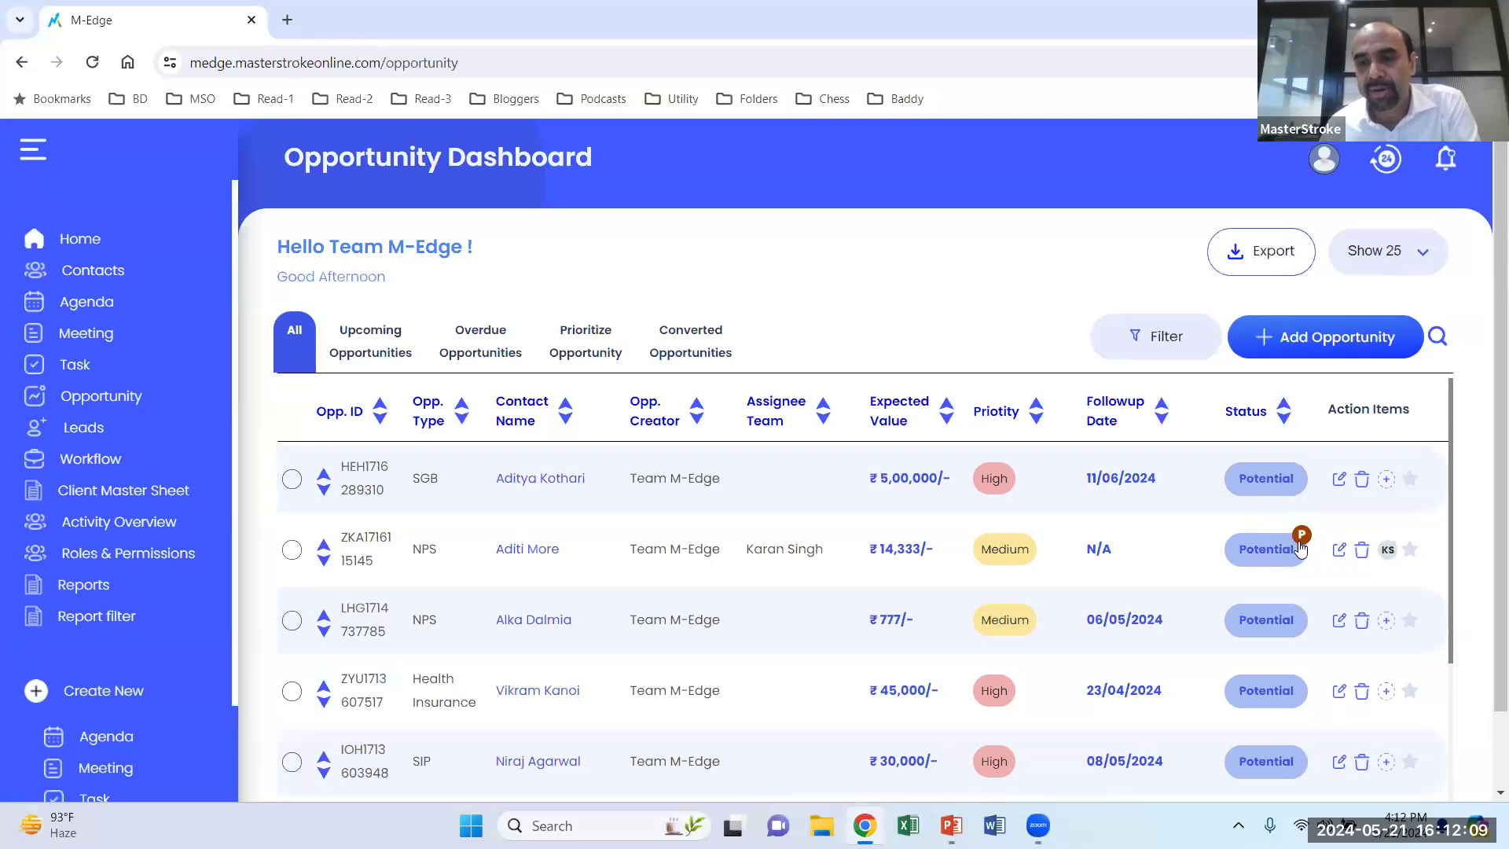
{"action": "left_click", "coordinate": [291, 550]}
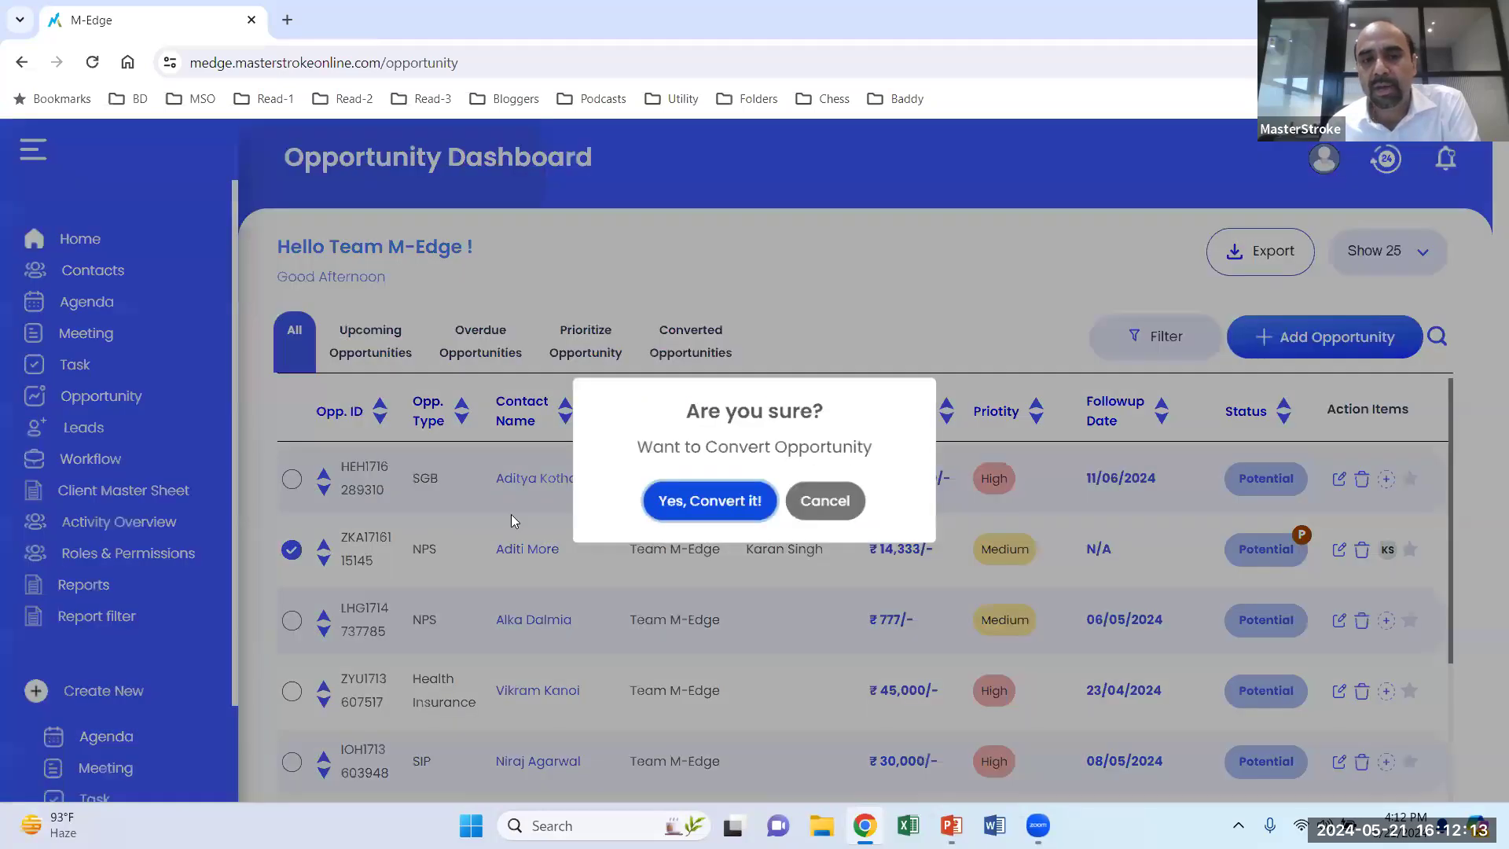
{"action": "left_click", "coordinate": [823, 507]}
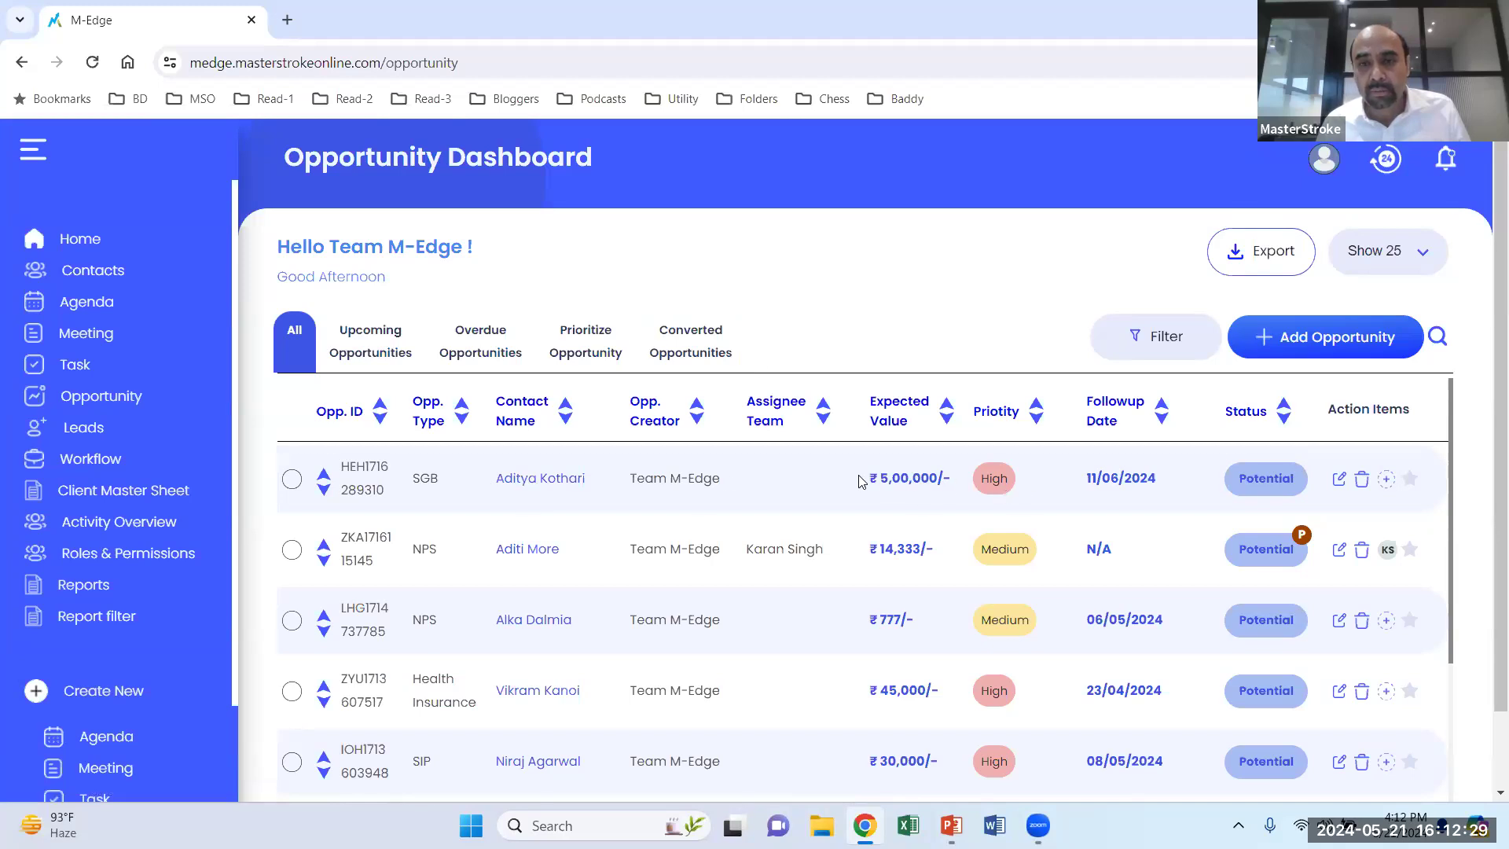
Set the first listed SGB opportunity's priority to Low and its expected value to 1500000 directly in the list.
{"action": "left_click", "coordinate": [992, 479]}
{"action": "left_click", "coordinate": [696, 483]}
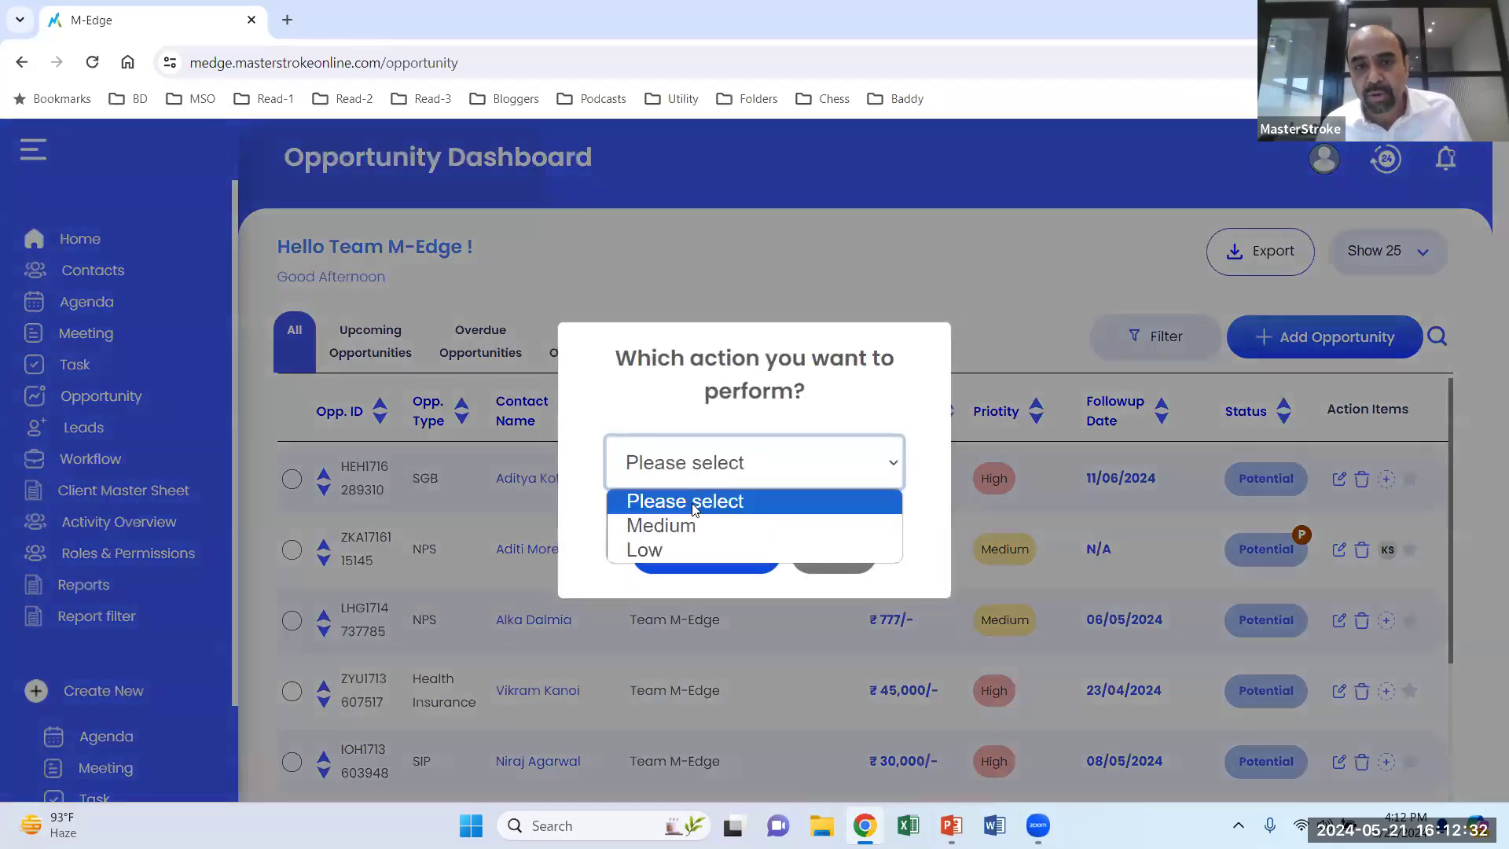
{"action": "left_click", "coordinate": [688, 549]}
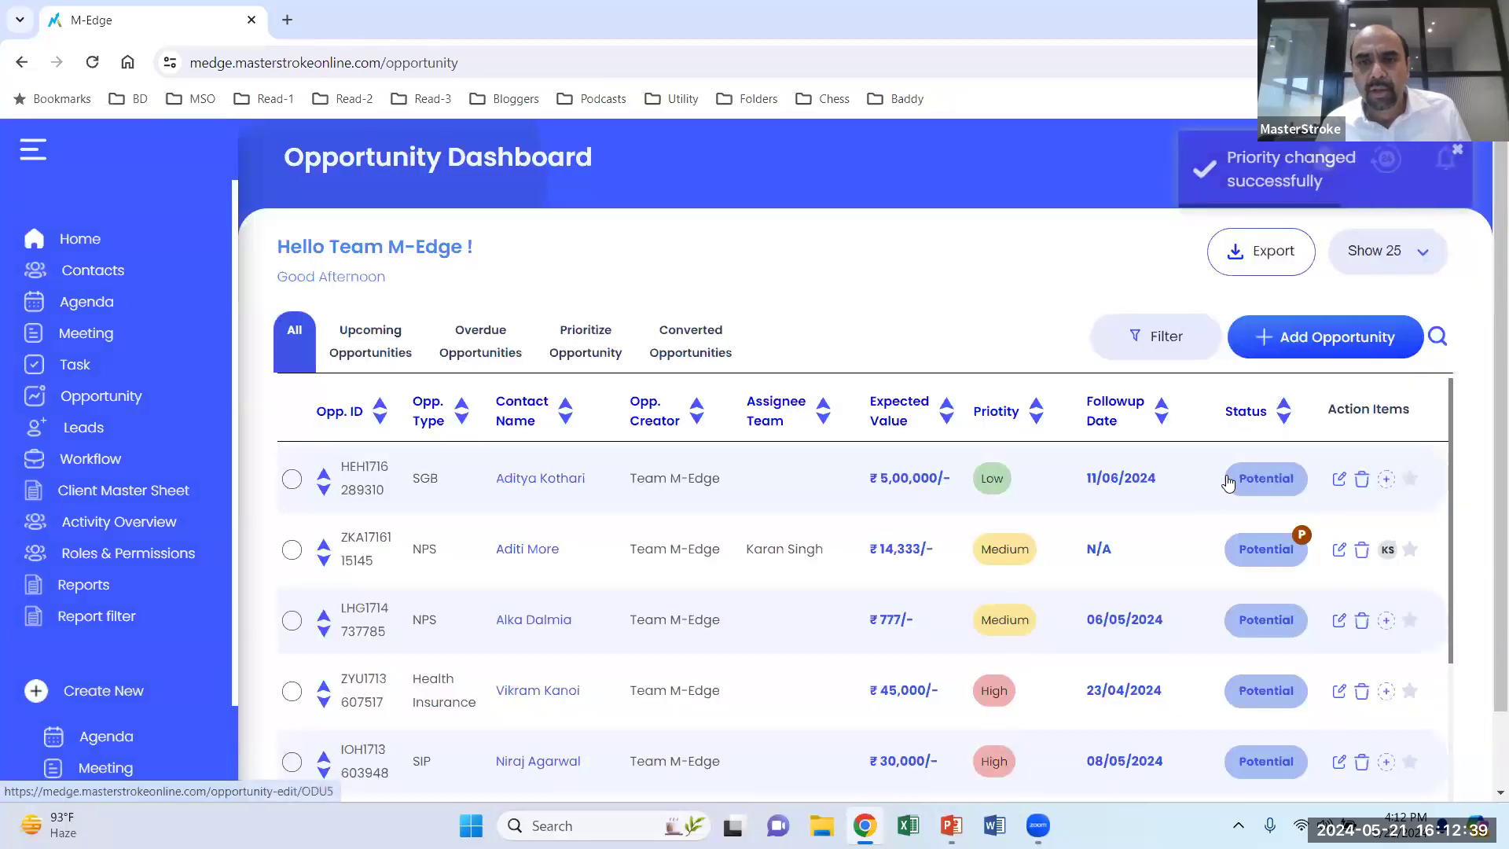
{"action": "left_click", "coordinate": [877, 479]}
{"action": "type", "text": "1500000"}
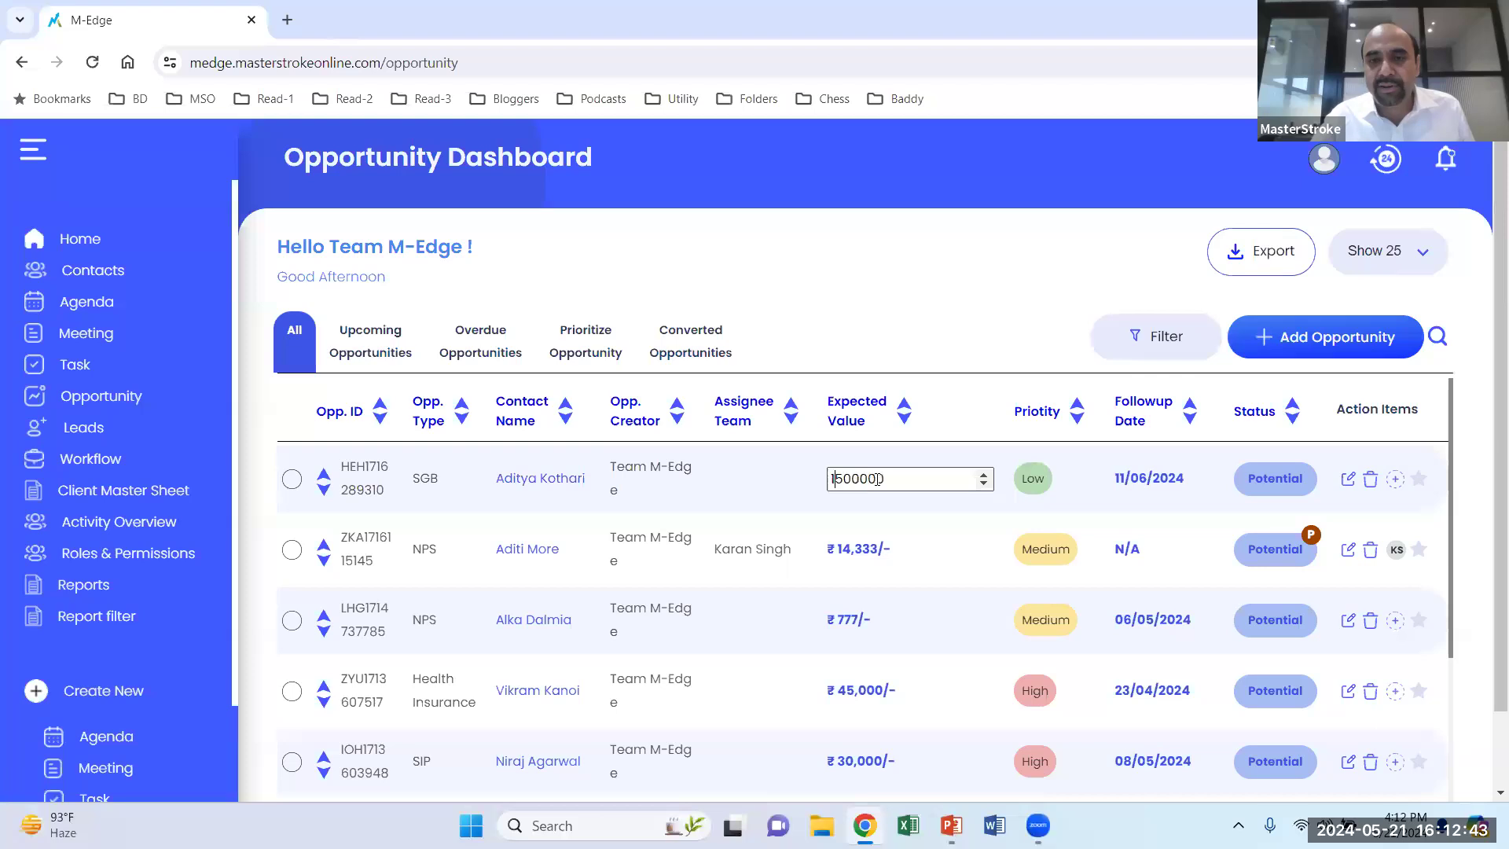
{"action": "left_click", "coordinate": [958, 519]}
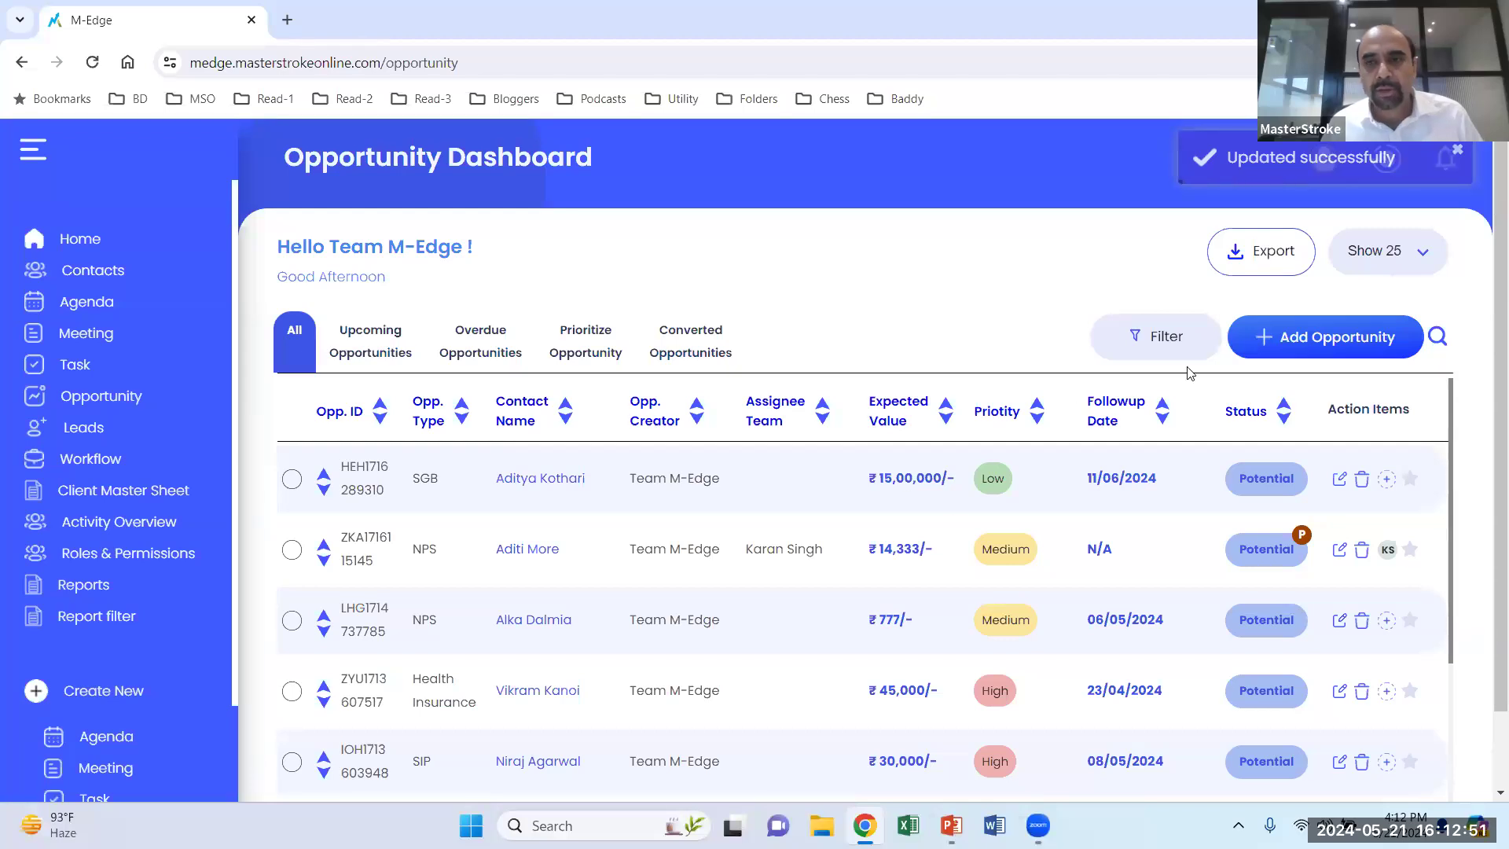
Filter the opportunity list by opportunity type SGB and look over the matching entries.
{"action": "left_click", "coordinate": [1179, 340]}
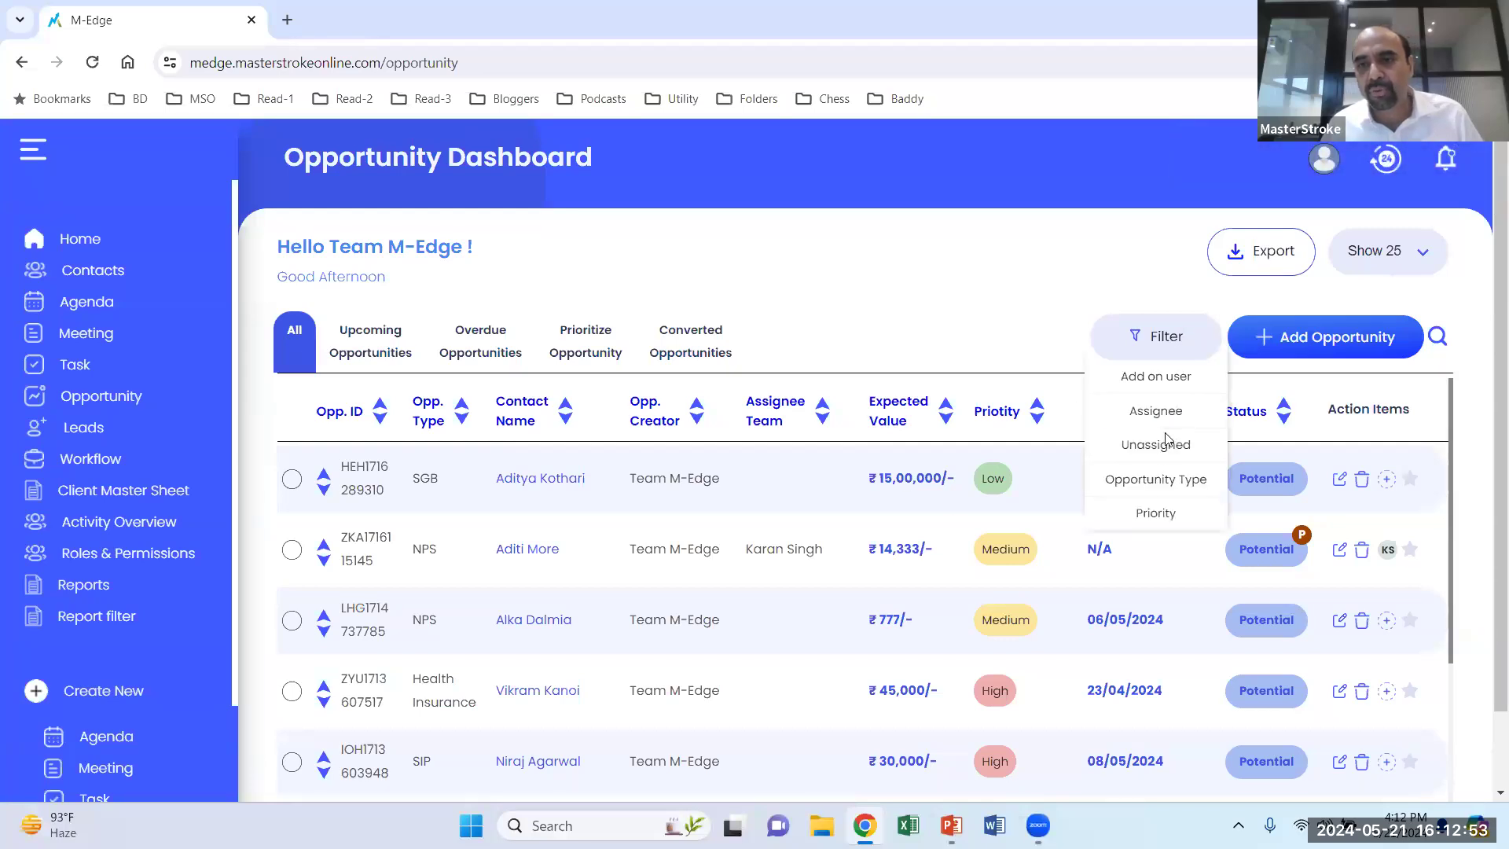
{"action": "left_click", "coordinate": [1162, 483]}
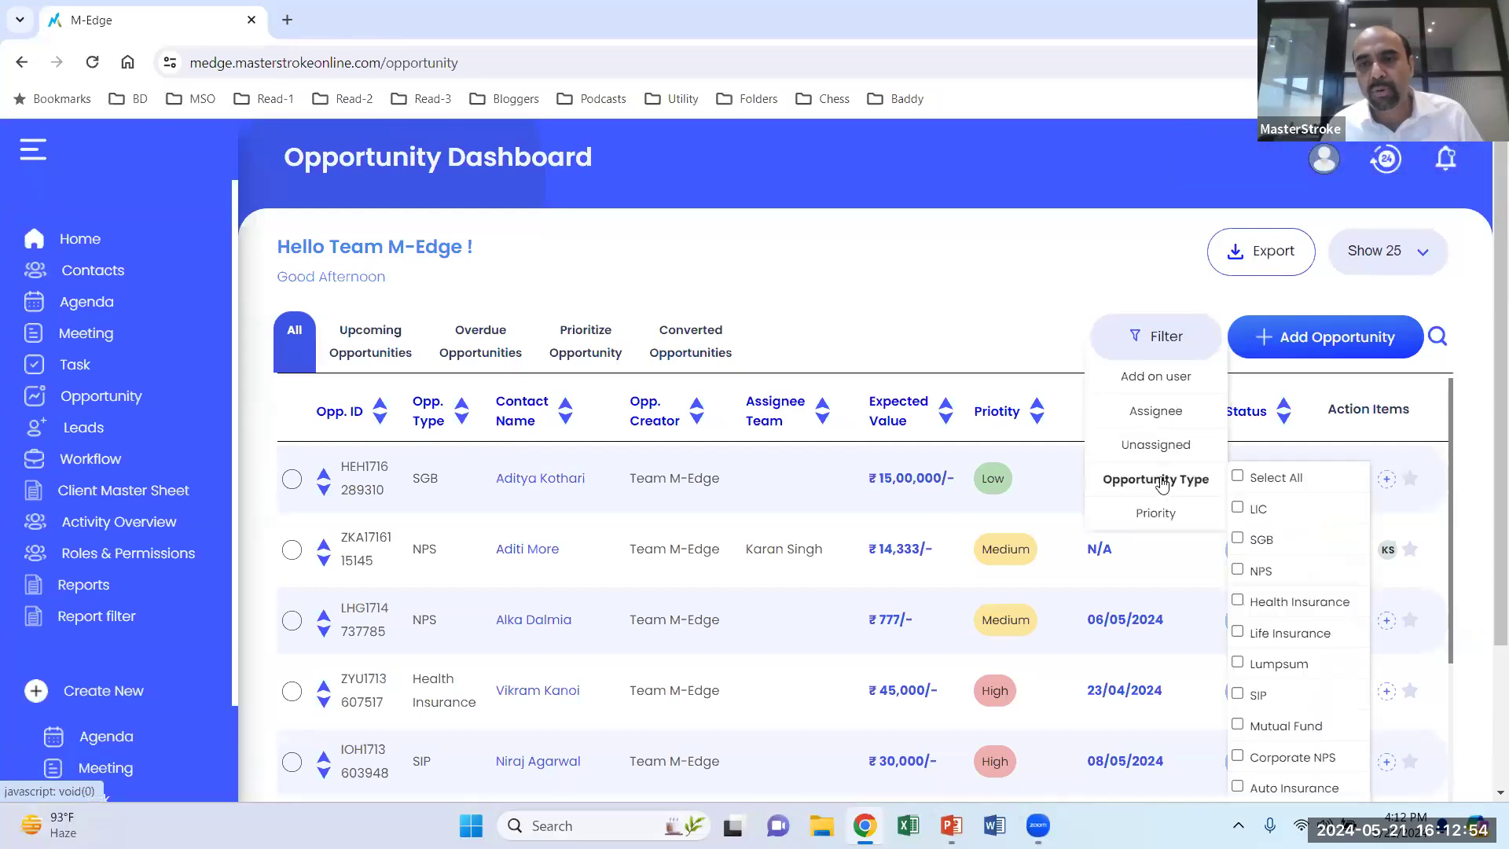
{"action": "left_click", "coordinate": [1238, 539]}
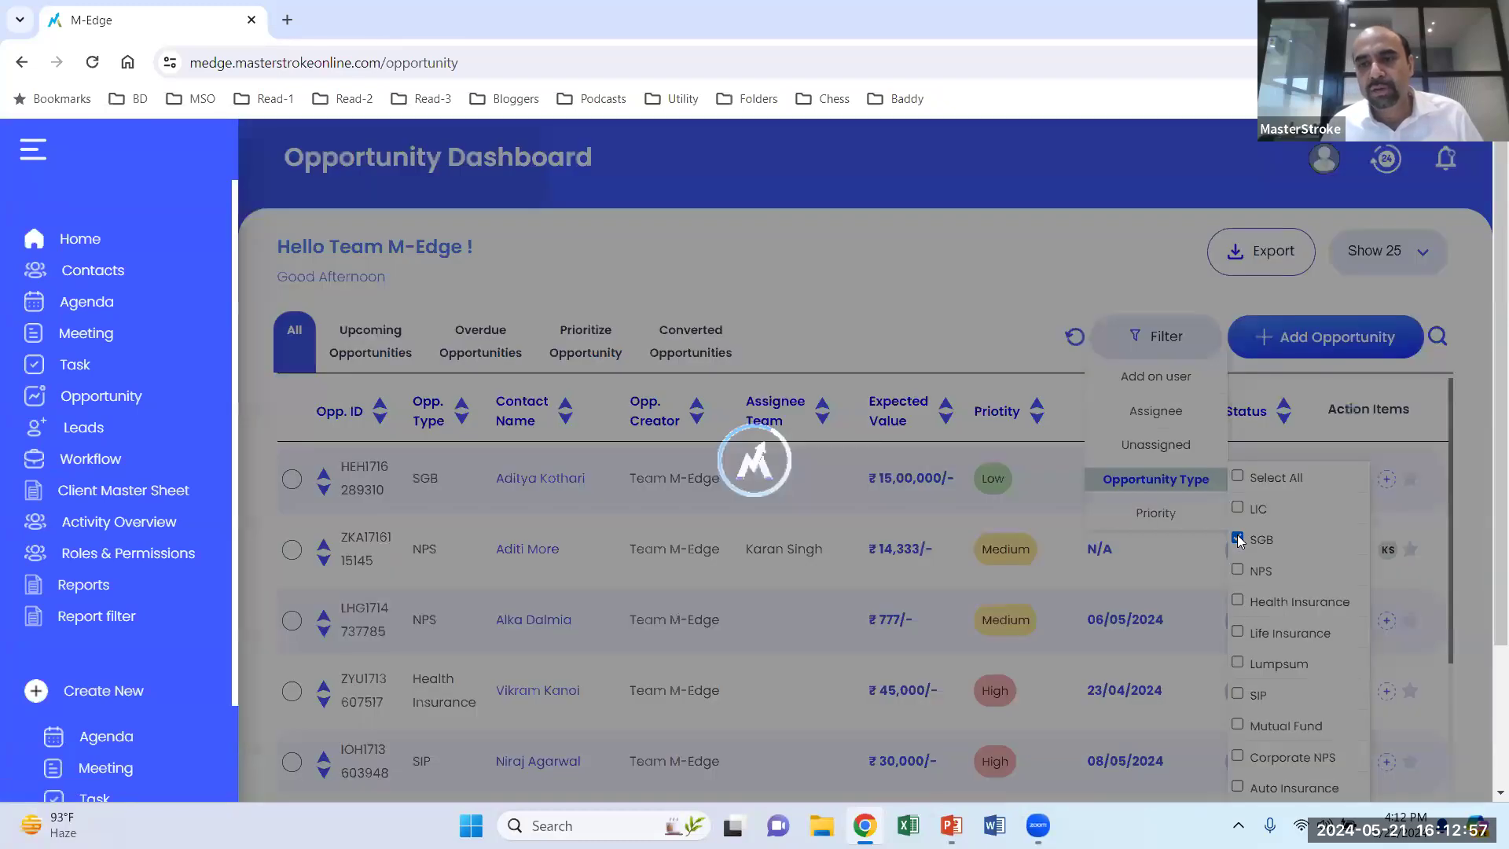
{"action": "scroll", "coordinate": [699, 524], "scroll_direction": "down", "scroll_amount": 2}
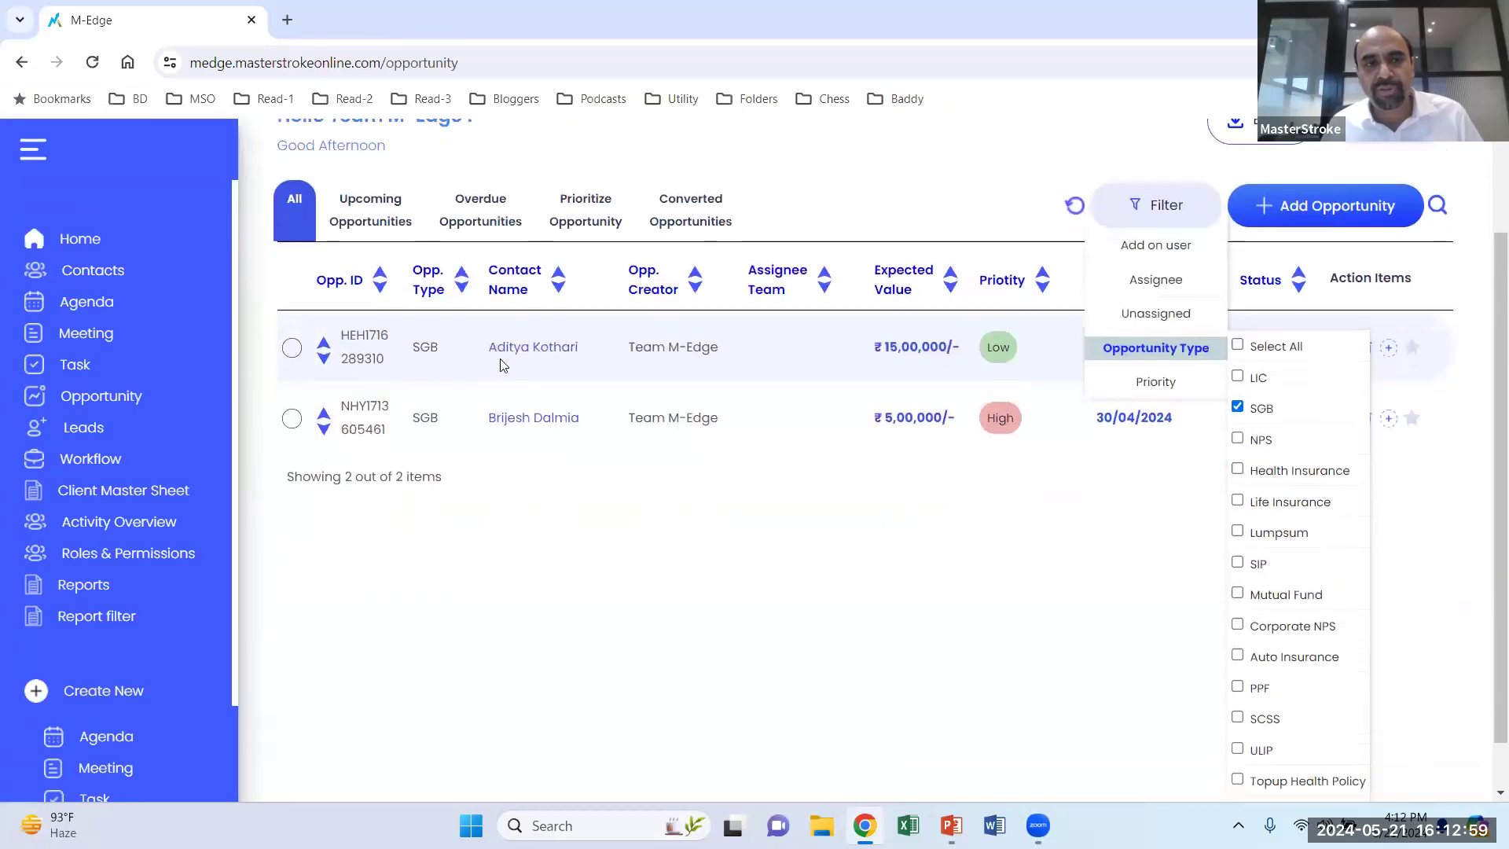
{"action": "scroll", "coordinate": [667, 493], "scroll_direction": "up", "scroll_amount": 2}
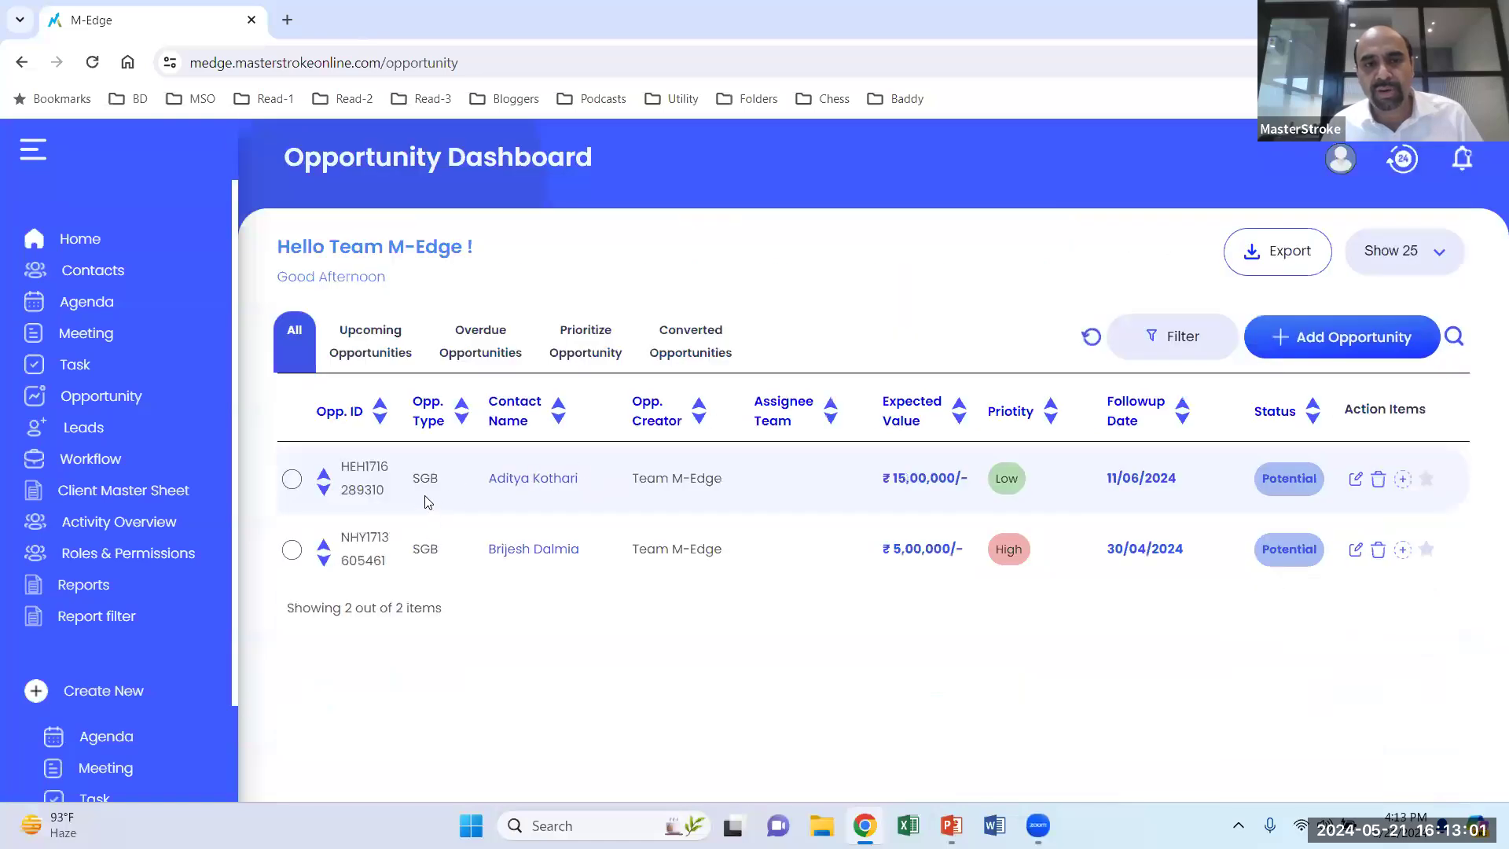
Replace the SGB filter with the opportunity type SIP and close the filter options.
{"action": "left_click", "coordinate": [1168, 340]}
{"action": "left_click", "coordinate": [1173, 478]}
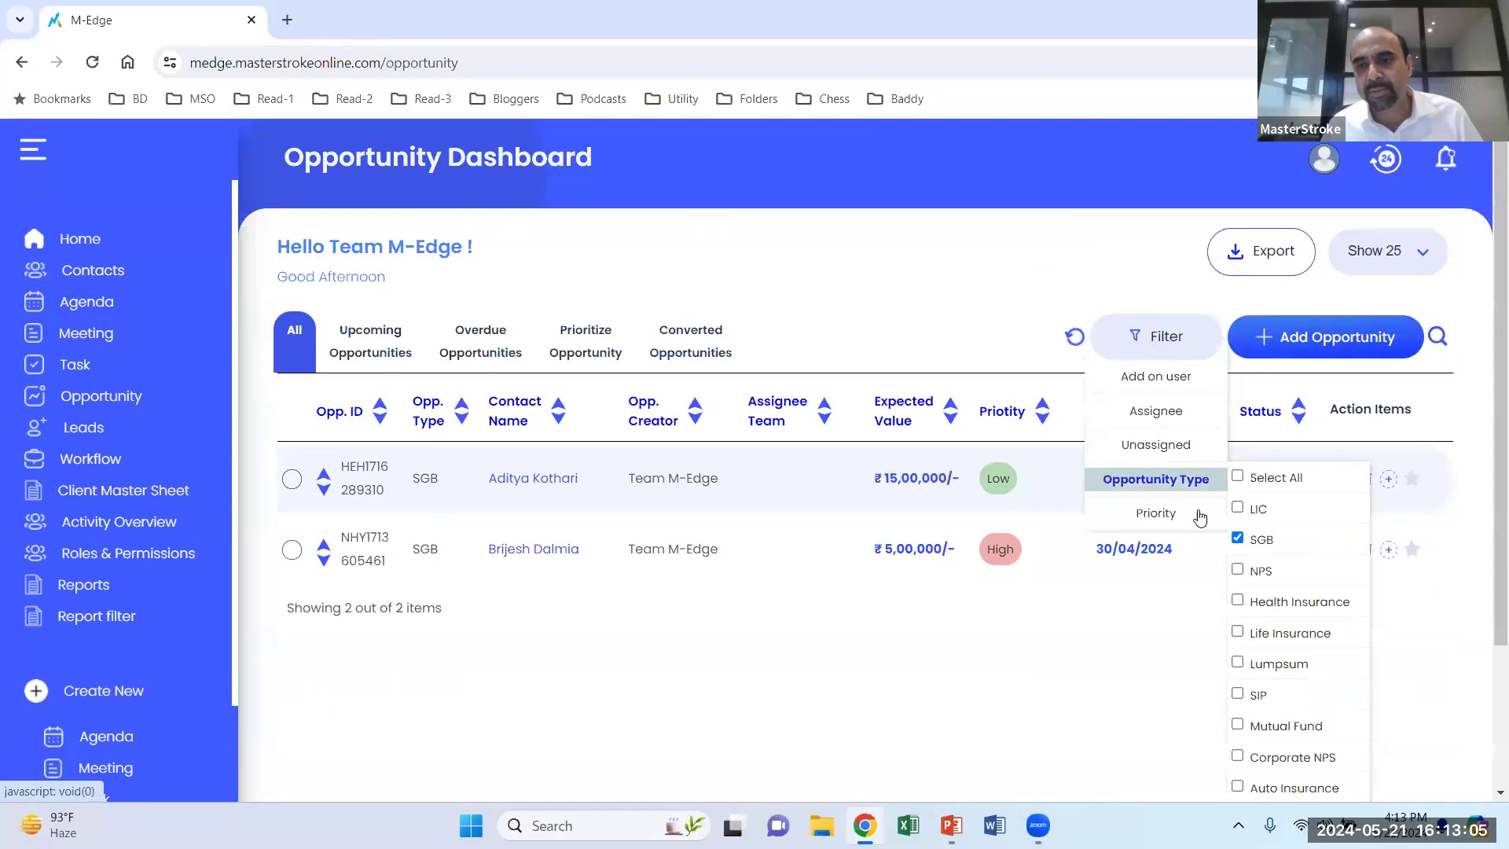
{"action": "left_click", "coordinate": [1238, 543]}
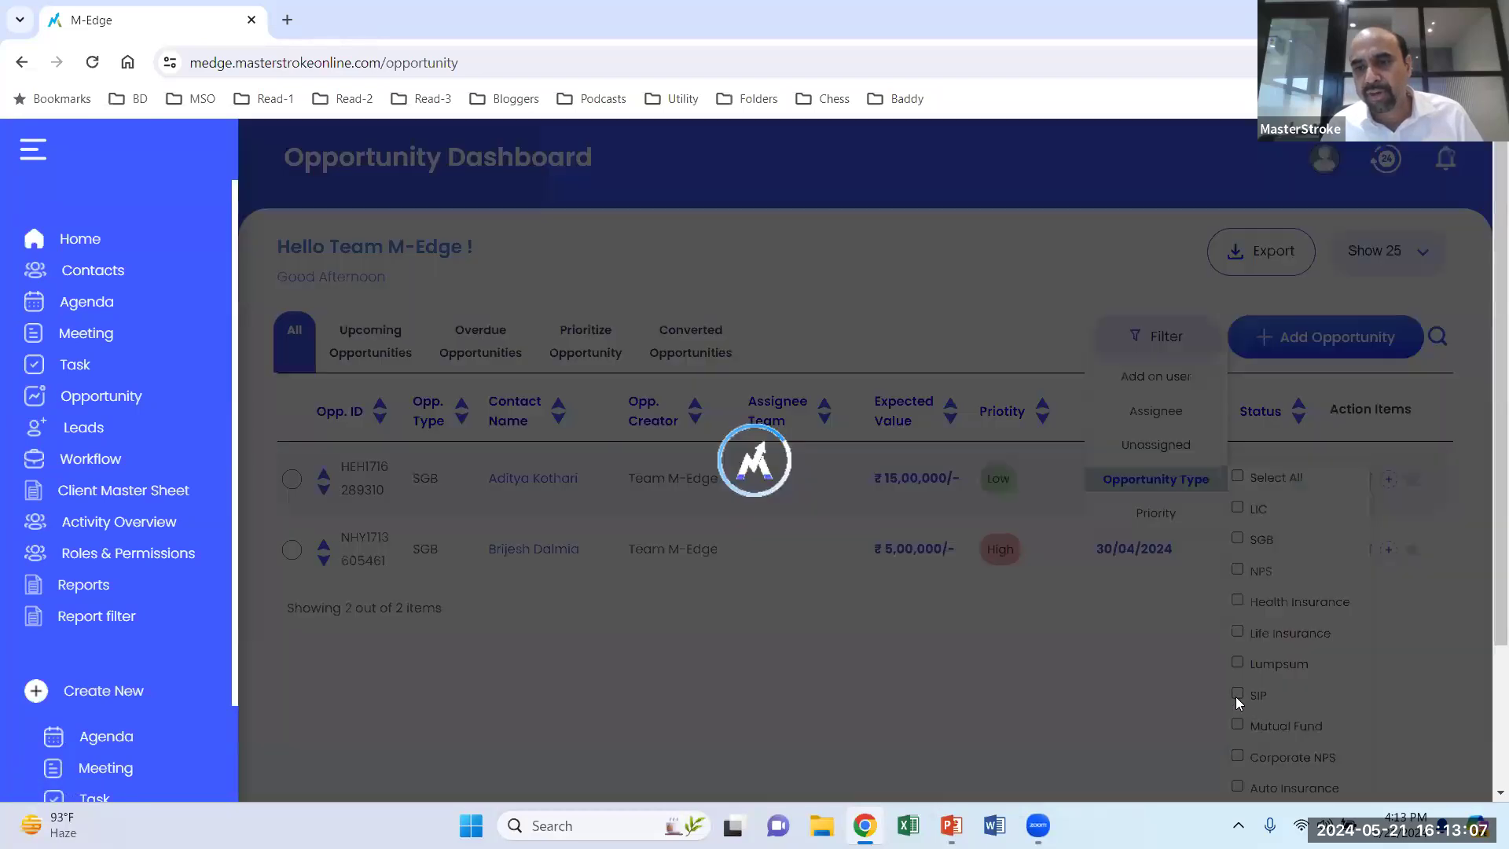
{"action": "left_click", "coordinate": [1236, 697]}
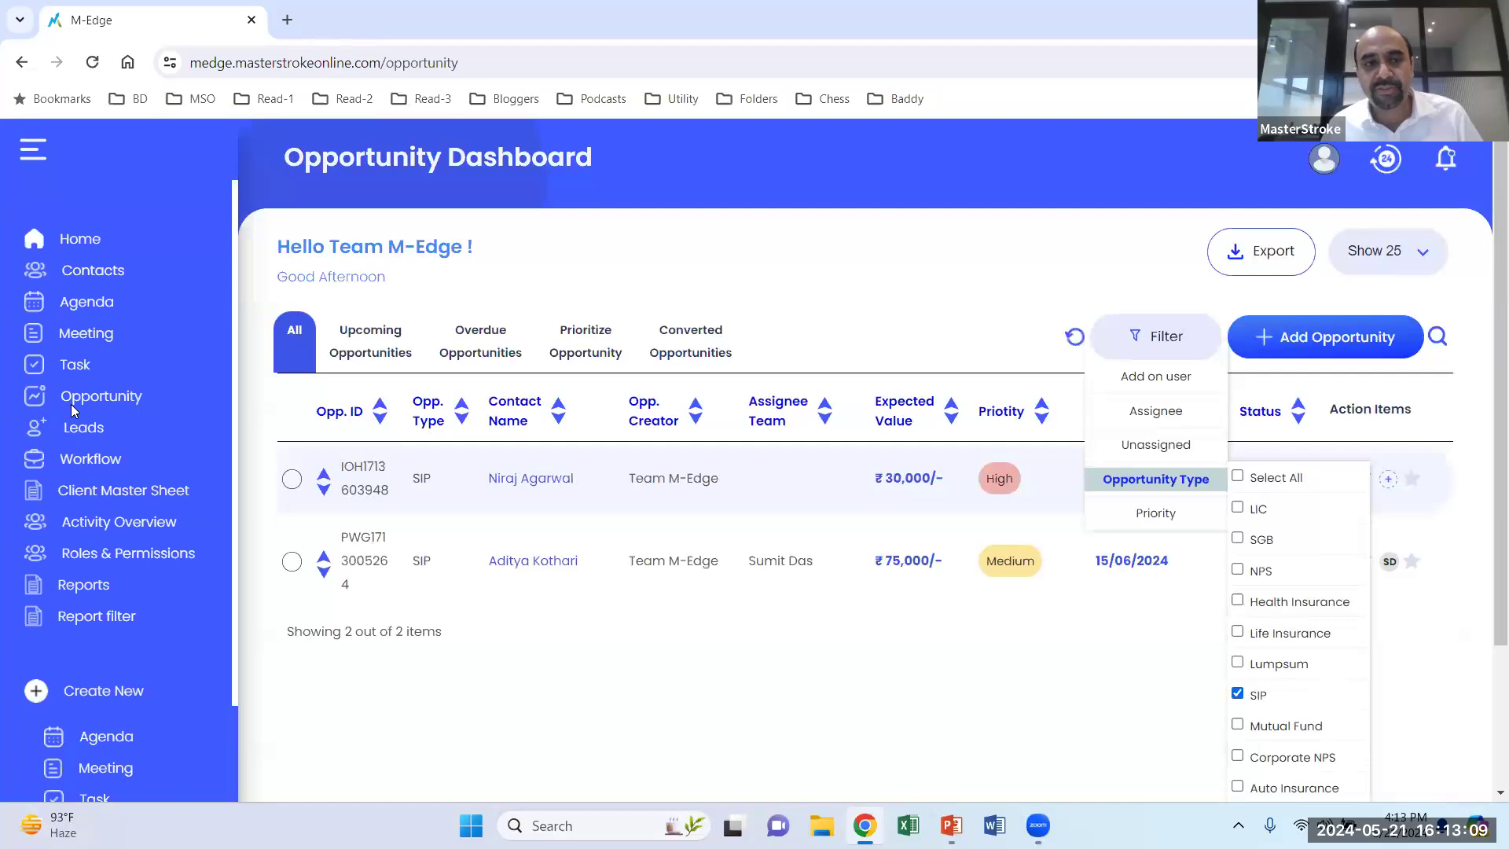
{"action": "left_click", "coordinate": [758, 489]}
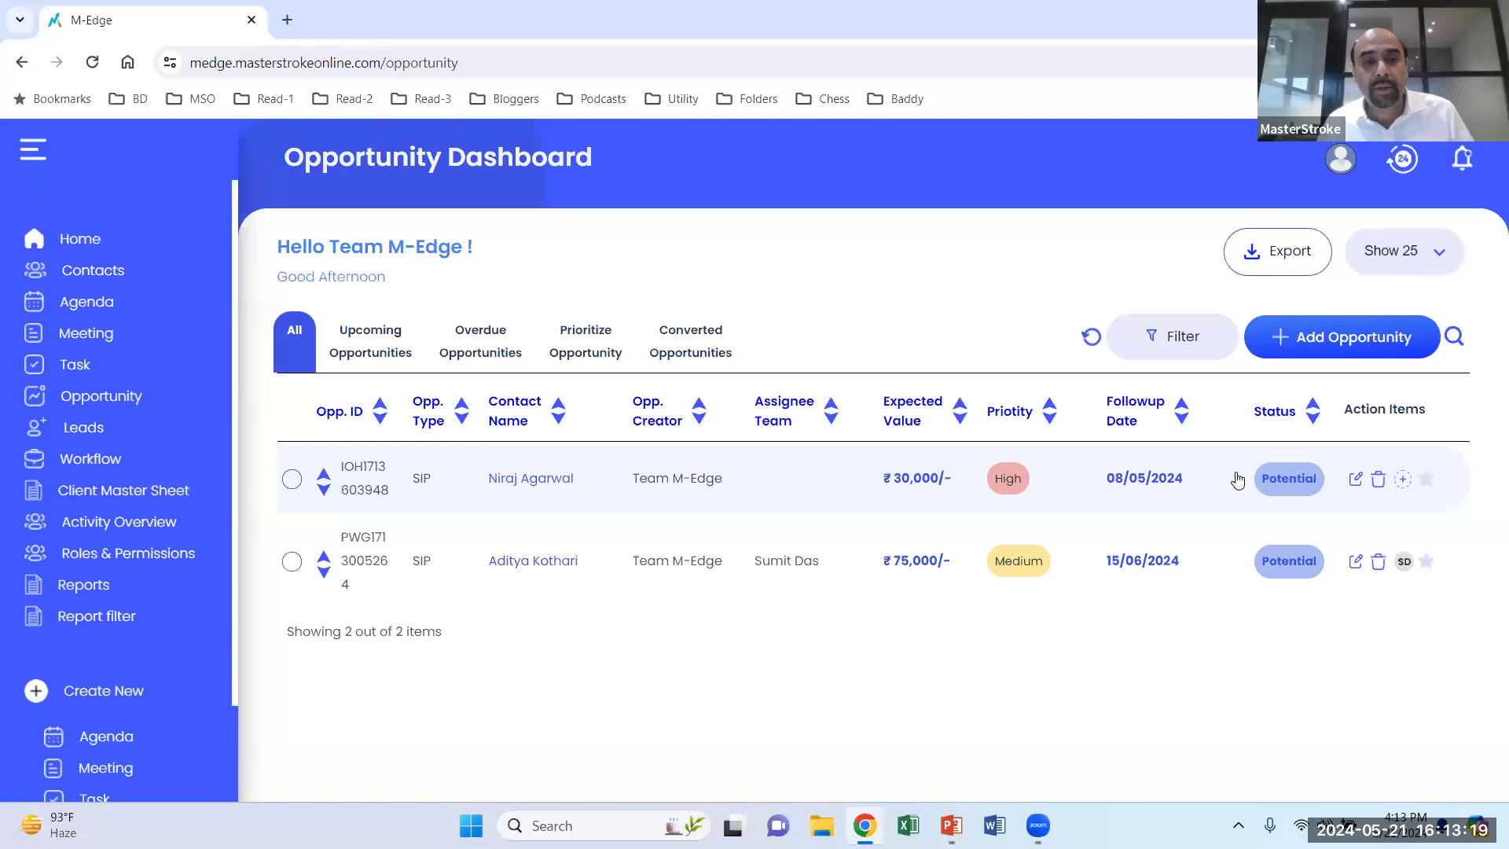
Switch to the running PowerPoint slide show and bring up the Lead Module slide.
{"action": "key", "text": "alt+Tab"}
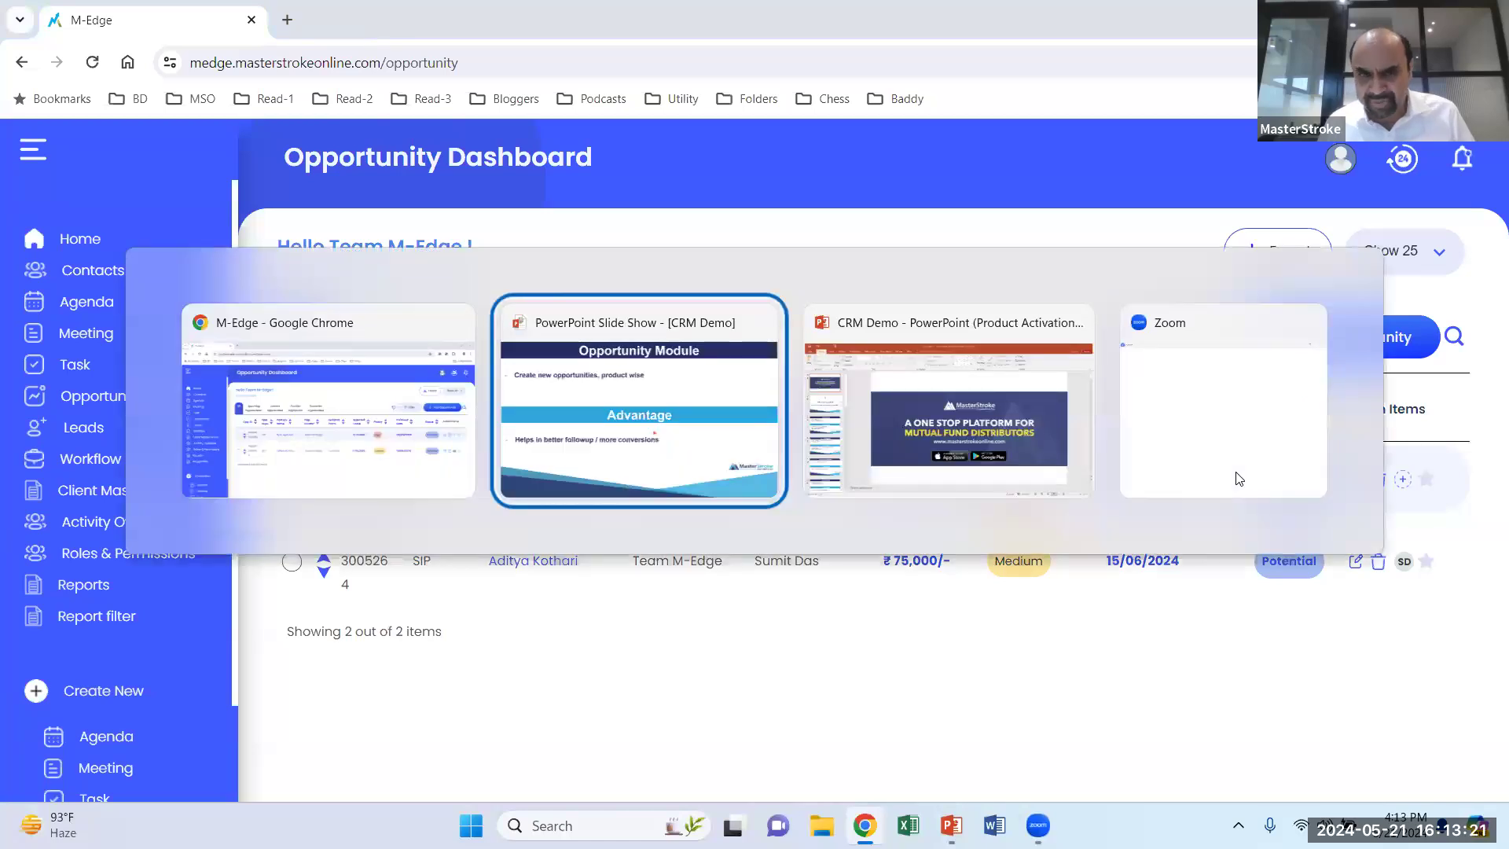
{"action": "key", "text": "alt+Tab"}
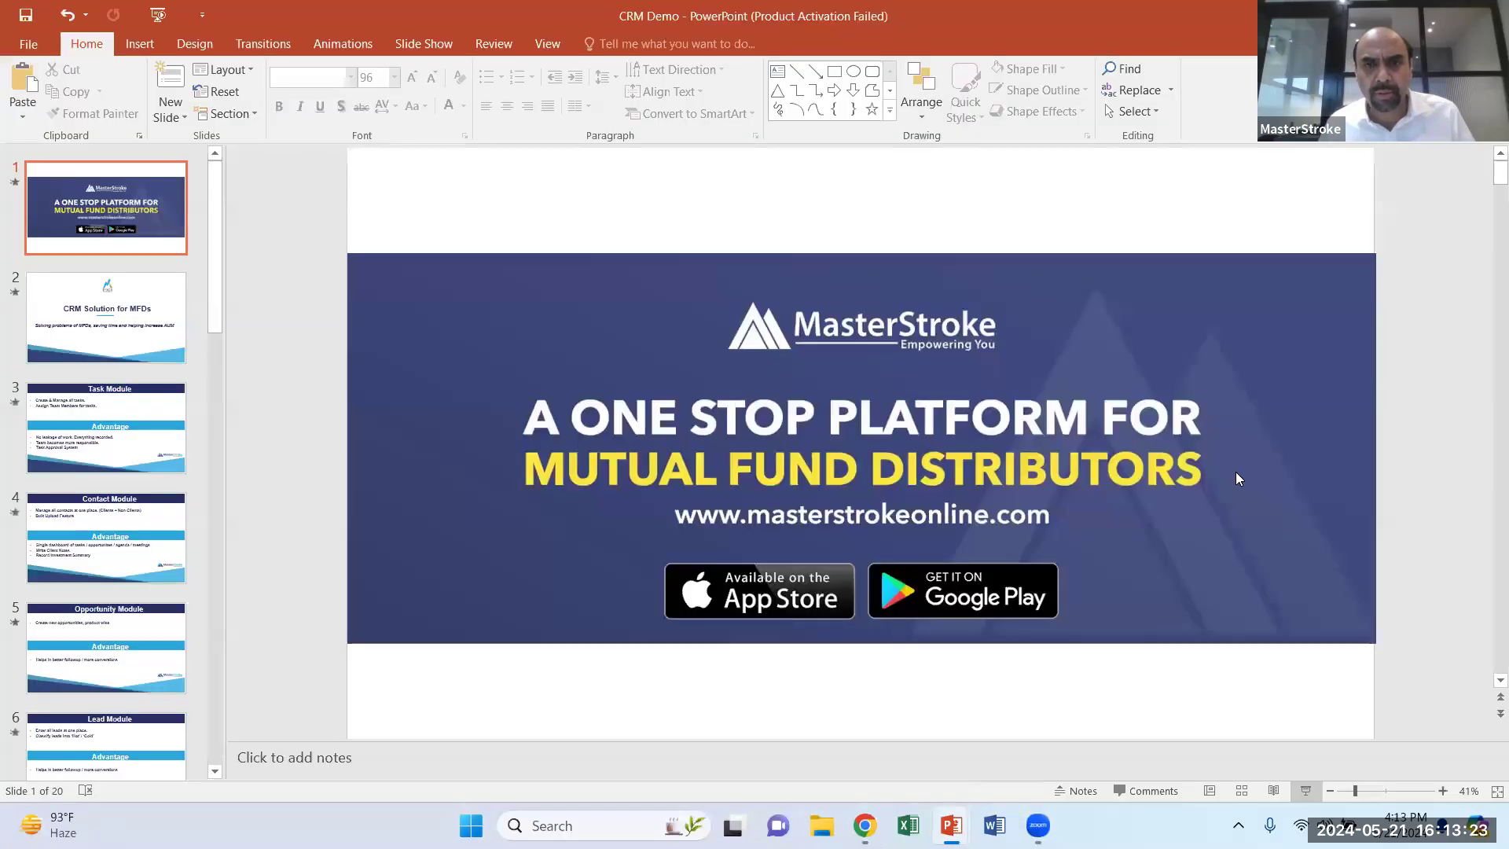
{"action": "key", "text": "alt+Tab"}
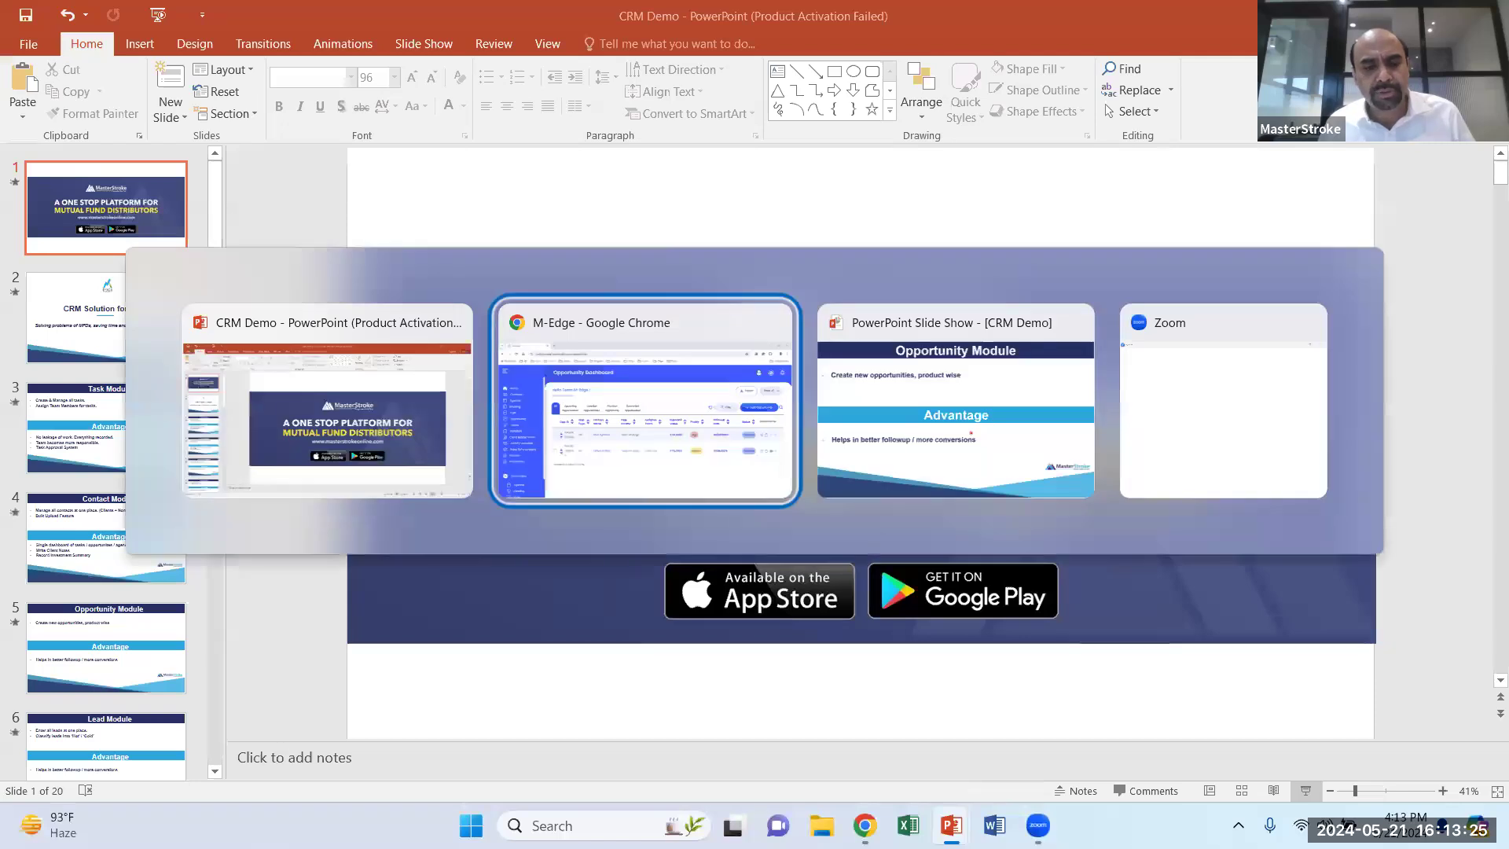
{"action": "key", "text": "alt+Tab"}
{"action": "key", "text": "Left"}
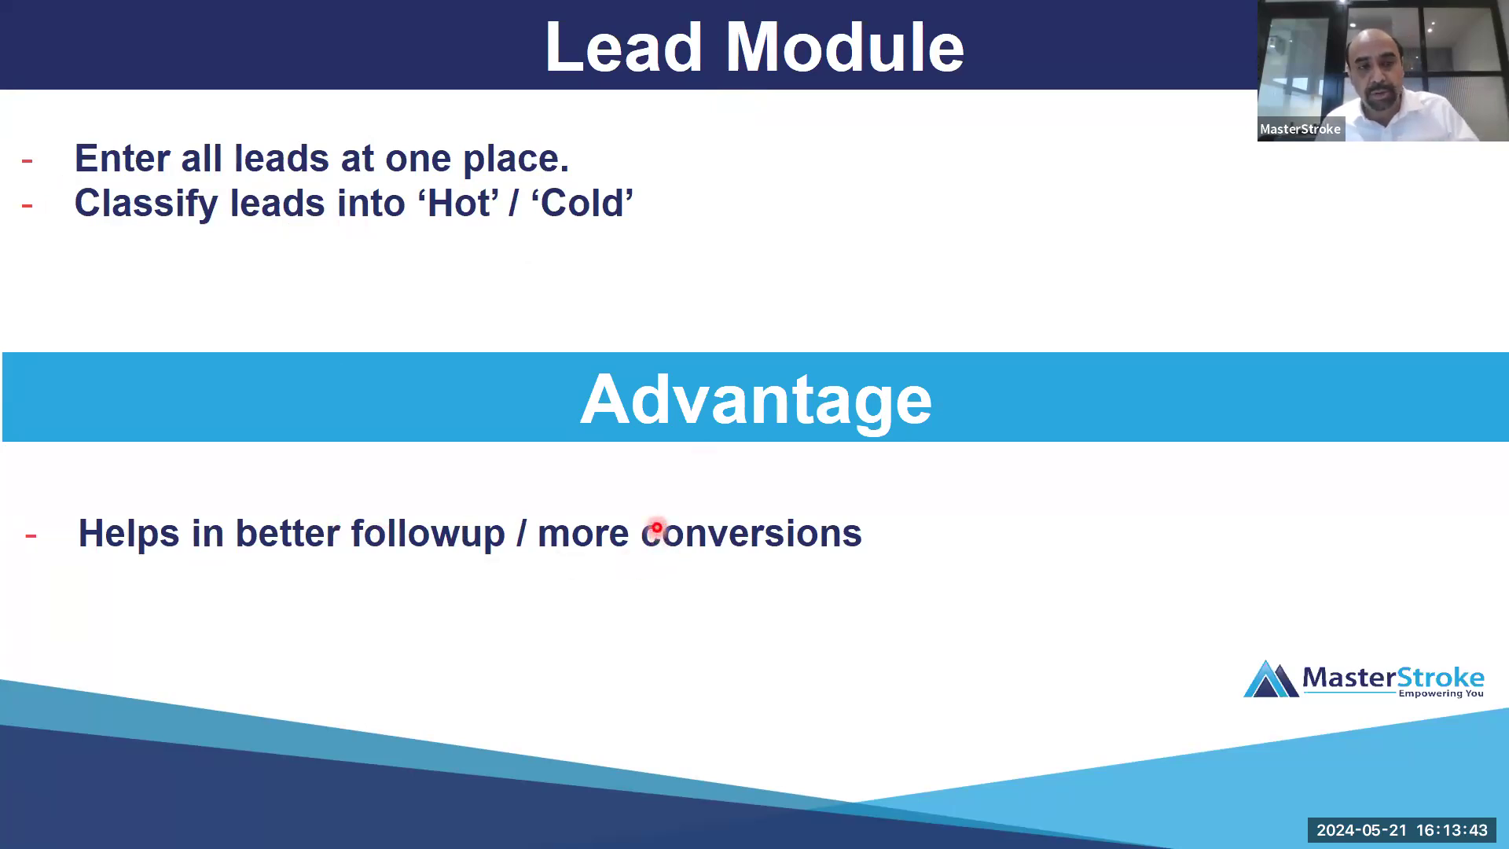
Switch back to M-Edge in the browser and open a blank form for a new lead.
{"action": "key", "text": "alt+Tab"}
{"action": "key", "text": "alt+Tab"}
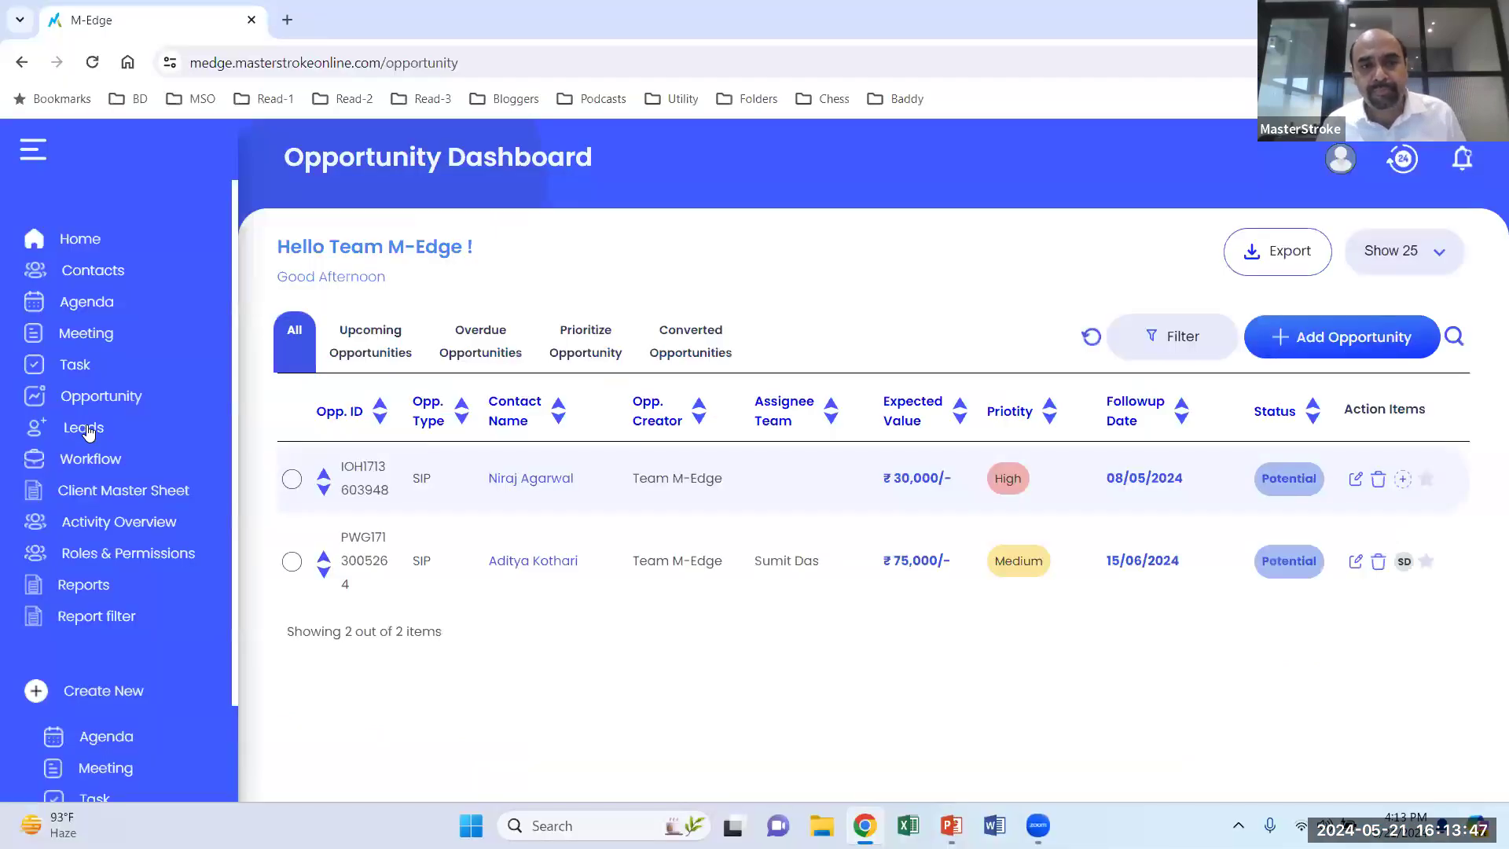
{"action": "left_click", "coordinate": [86, 429]}
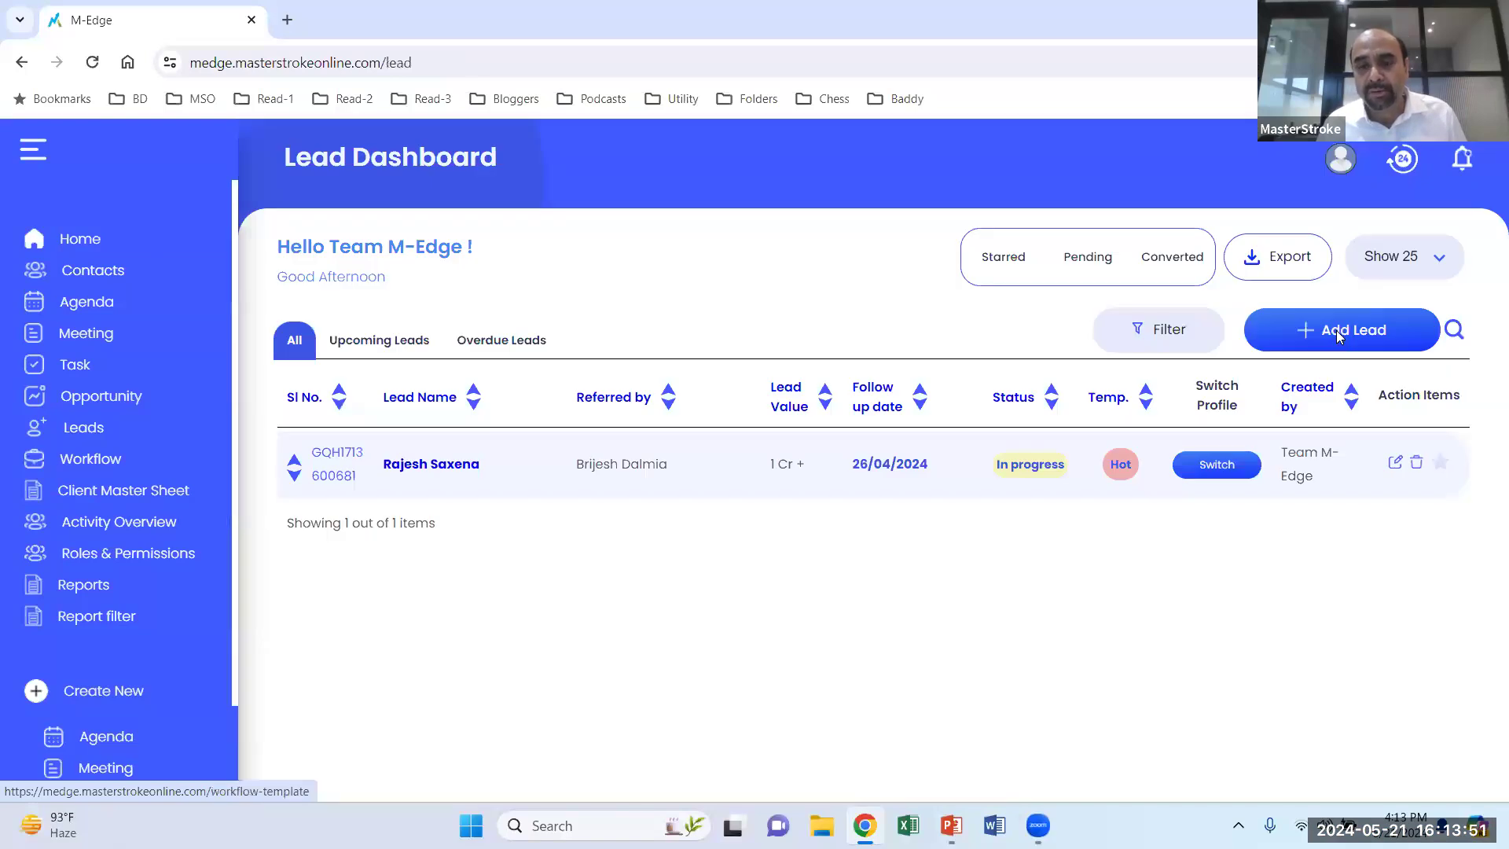
{"action": "left_click", "coordinate": [1287, 348]}
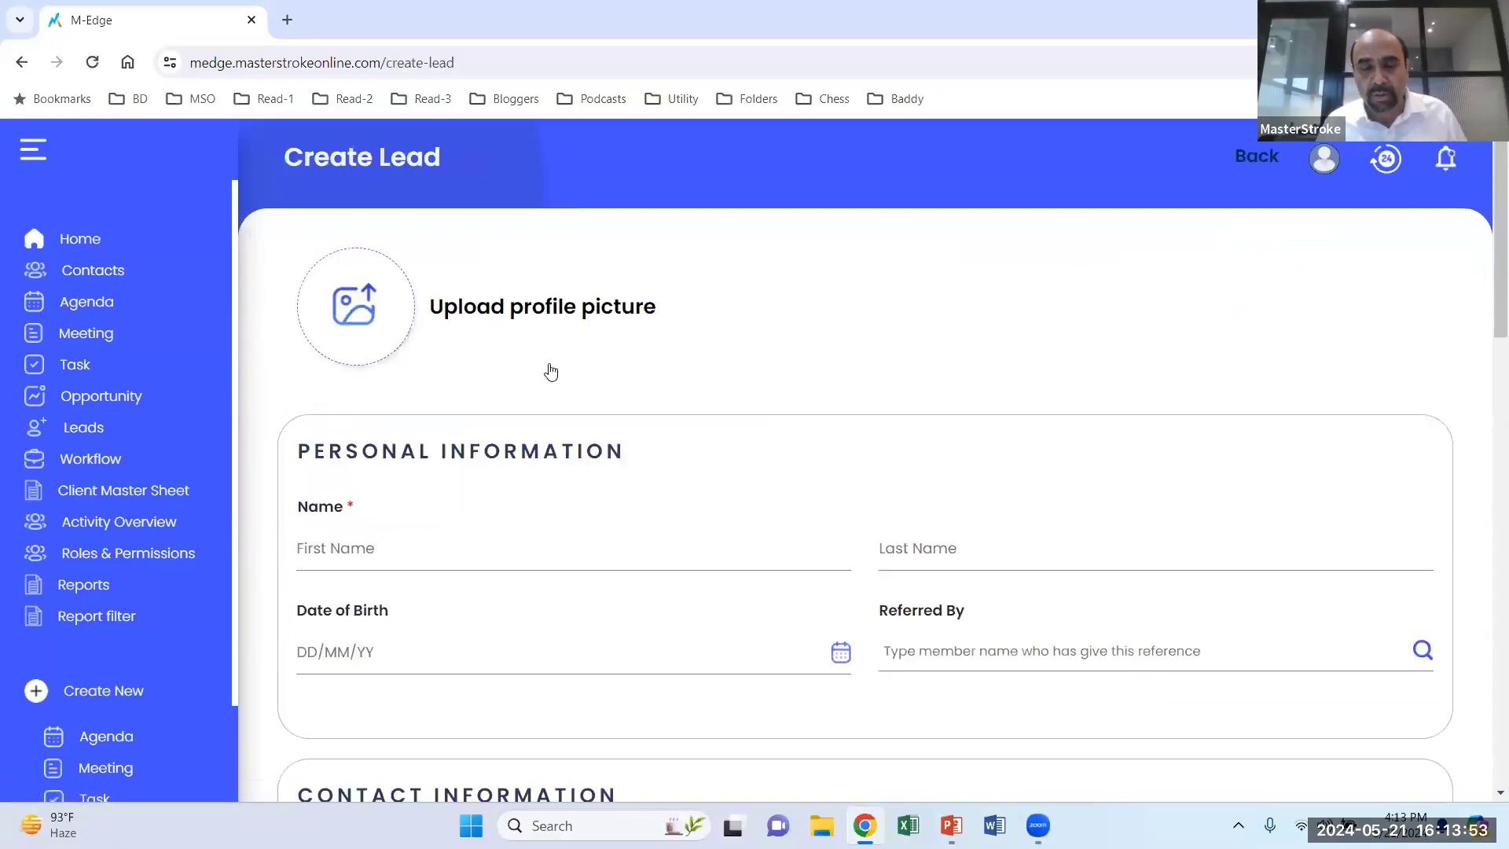
Look through the new lead form's personal, contact, temperature, status and interest fields, and return to the lead list without saving.
{"action": "scroll", "coordinate": [550, 372], "scroll_direction": "down", "scroll_amount": 2}
{"action": "scroll", "coordinate": [552, 370], "scroll_direction": "down", "scroll_amount": 10}
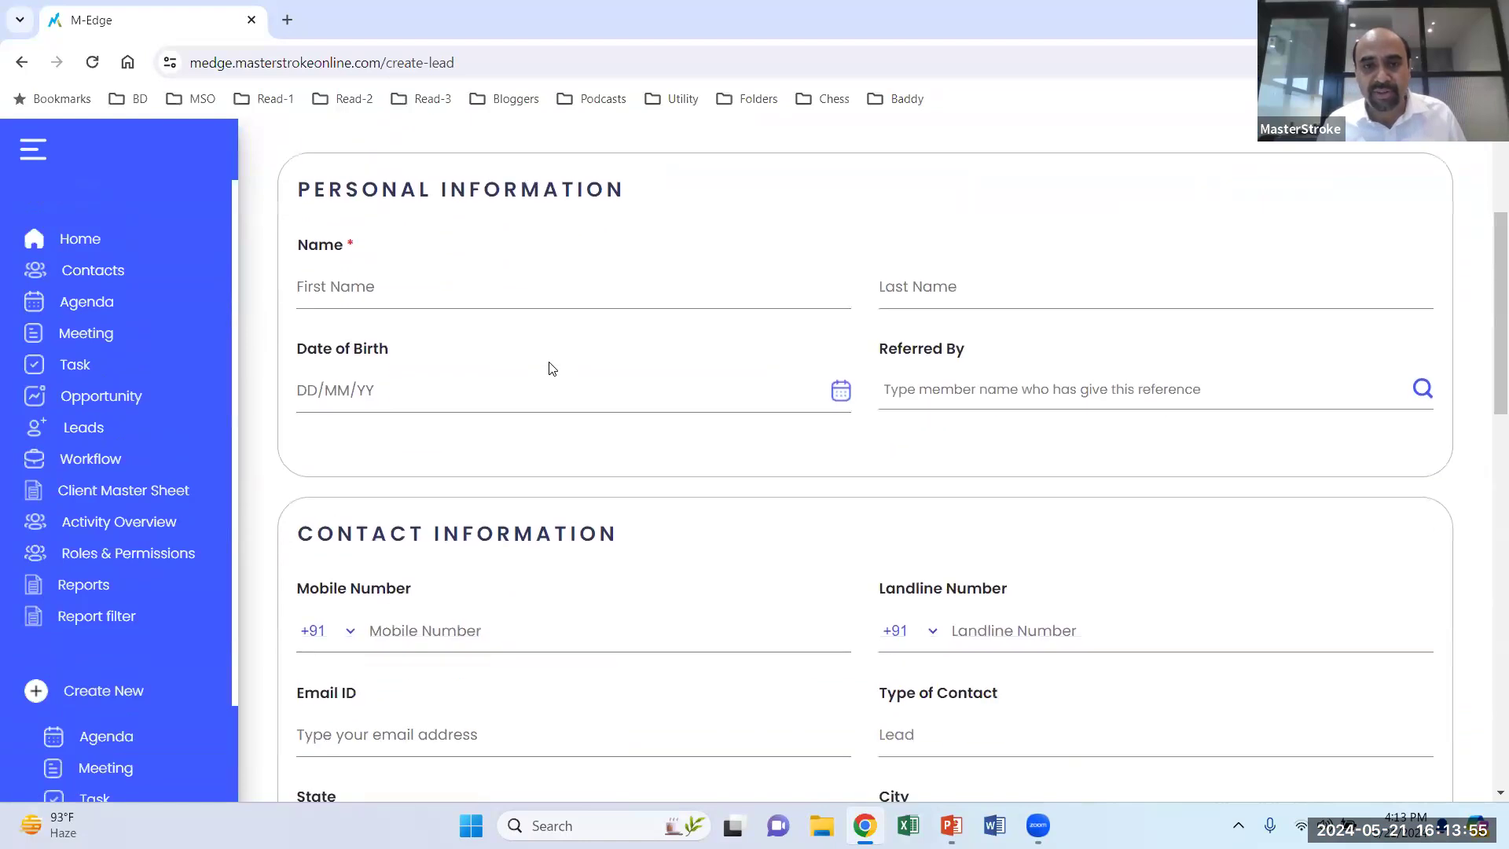
{"action": "scroll", "coordinate": [569, 550], "scroll_direction": "down", "scroll_amount": 7}
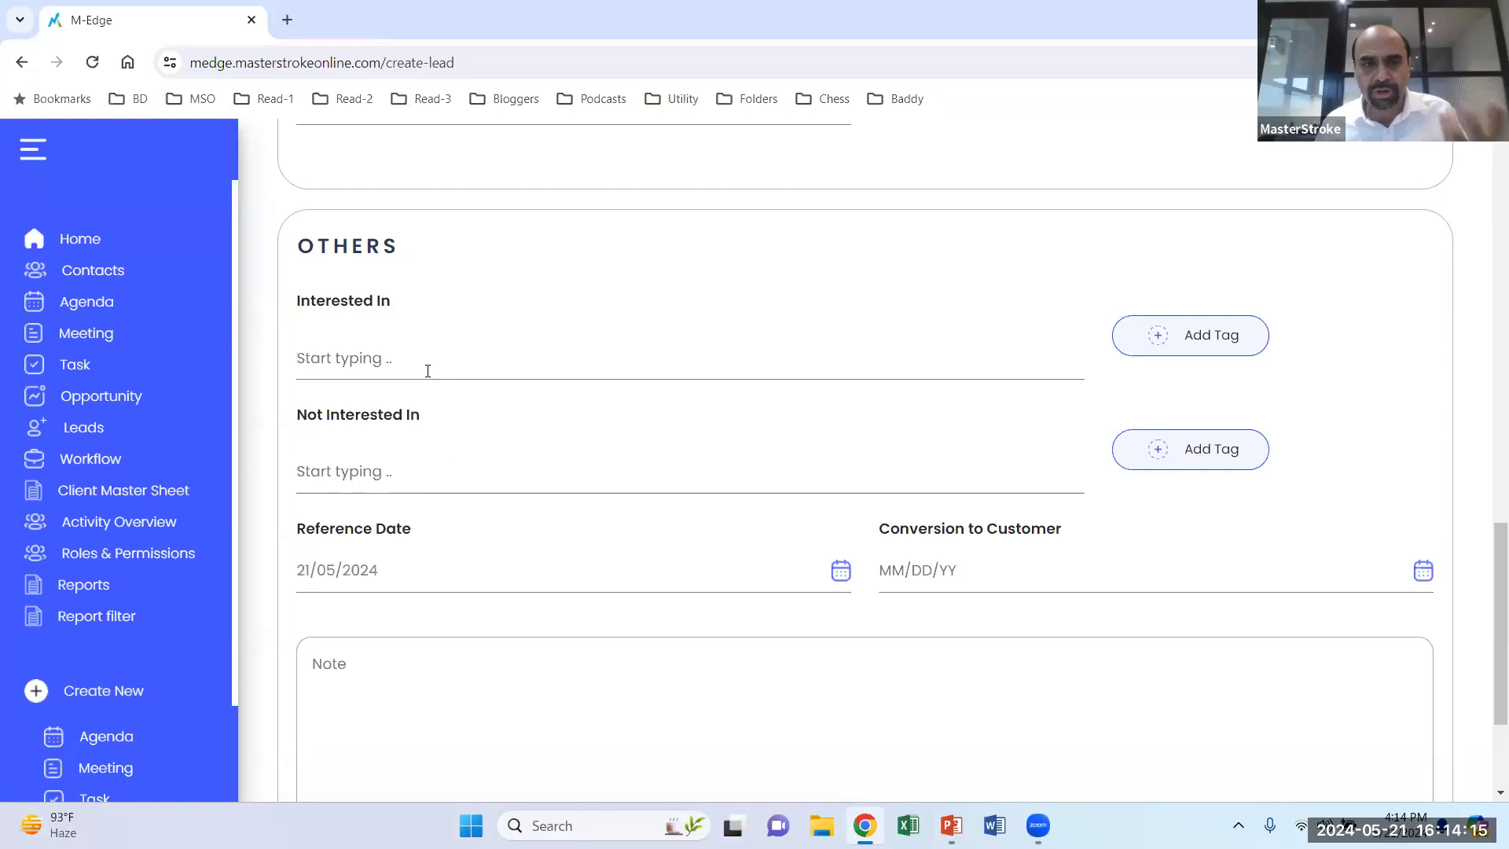
{"action": "scroll", "coordinate": [430, 425], "scroll_direction": "up", "scroll_amount": 3}
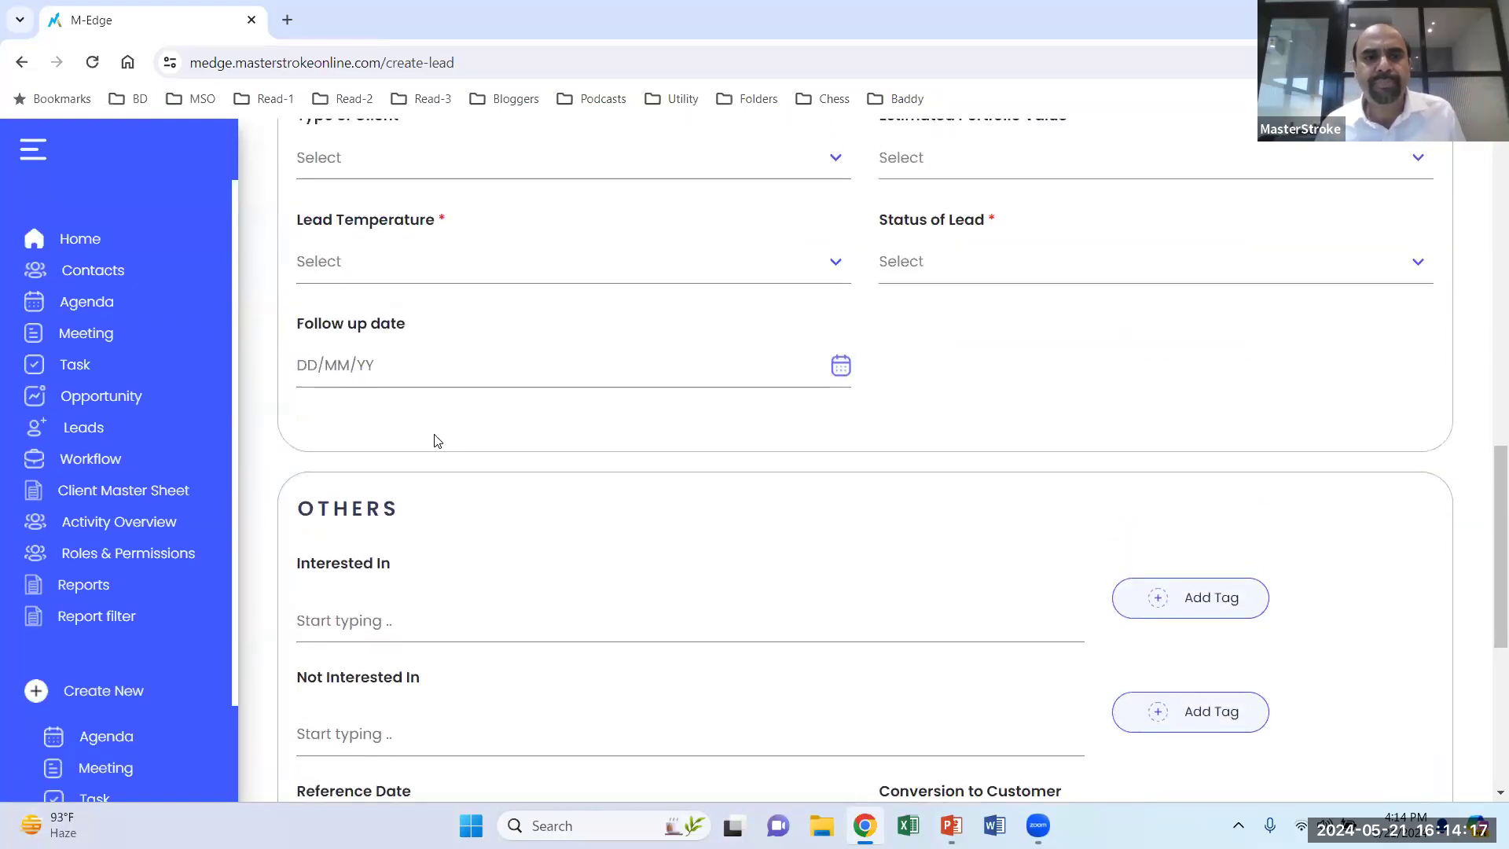
{"action": "scroll", "coordinate": [438, 441], "scroll_direction": "up", "scroll_amount": 9}
{"action": "left_click", "coordinate": [23, 63]}
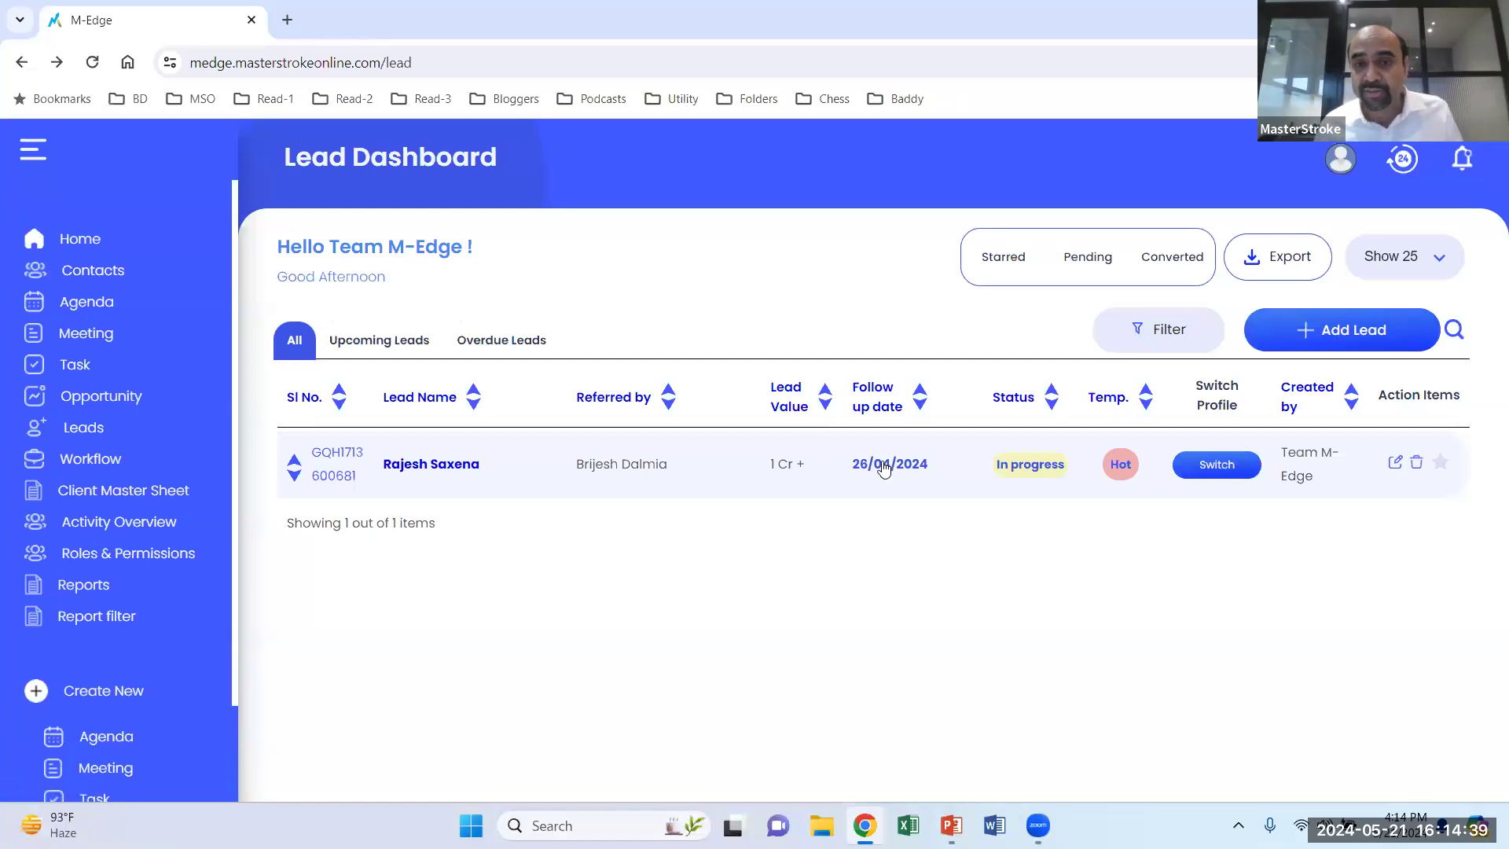
Set the listed lead's follow-up date to 23/05/2024 and its status to Later.
{"action": "left_click", "coordinate": [884, 468]}
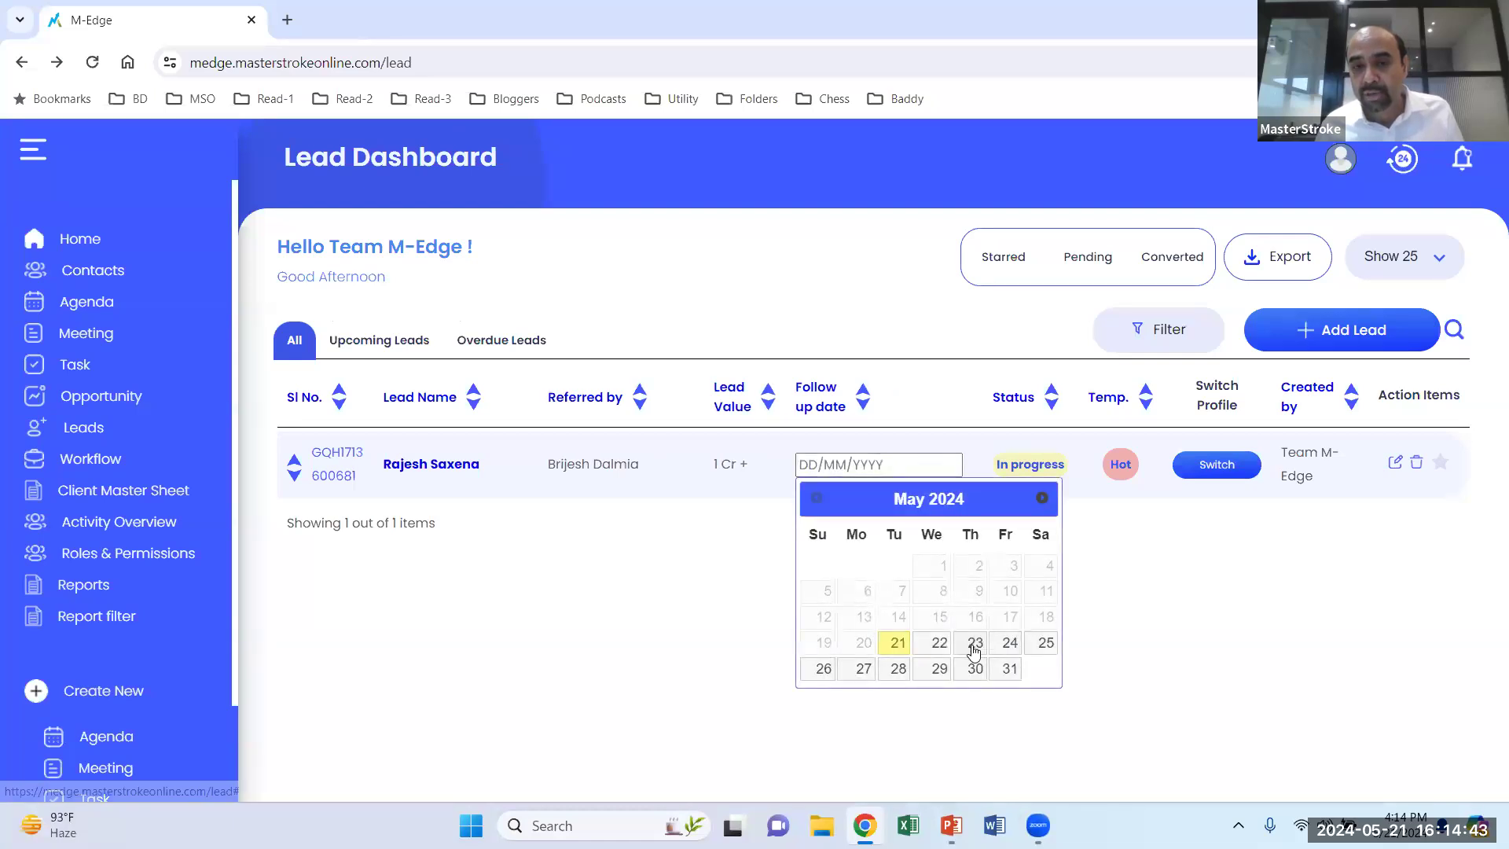
{"action": "left_click", "coordinate": [975, 649]}
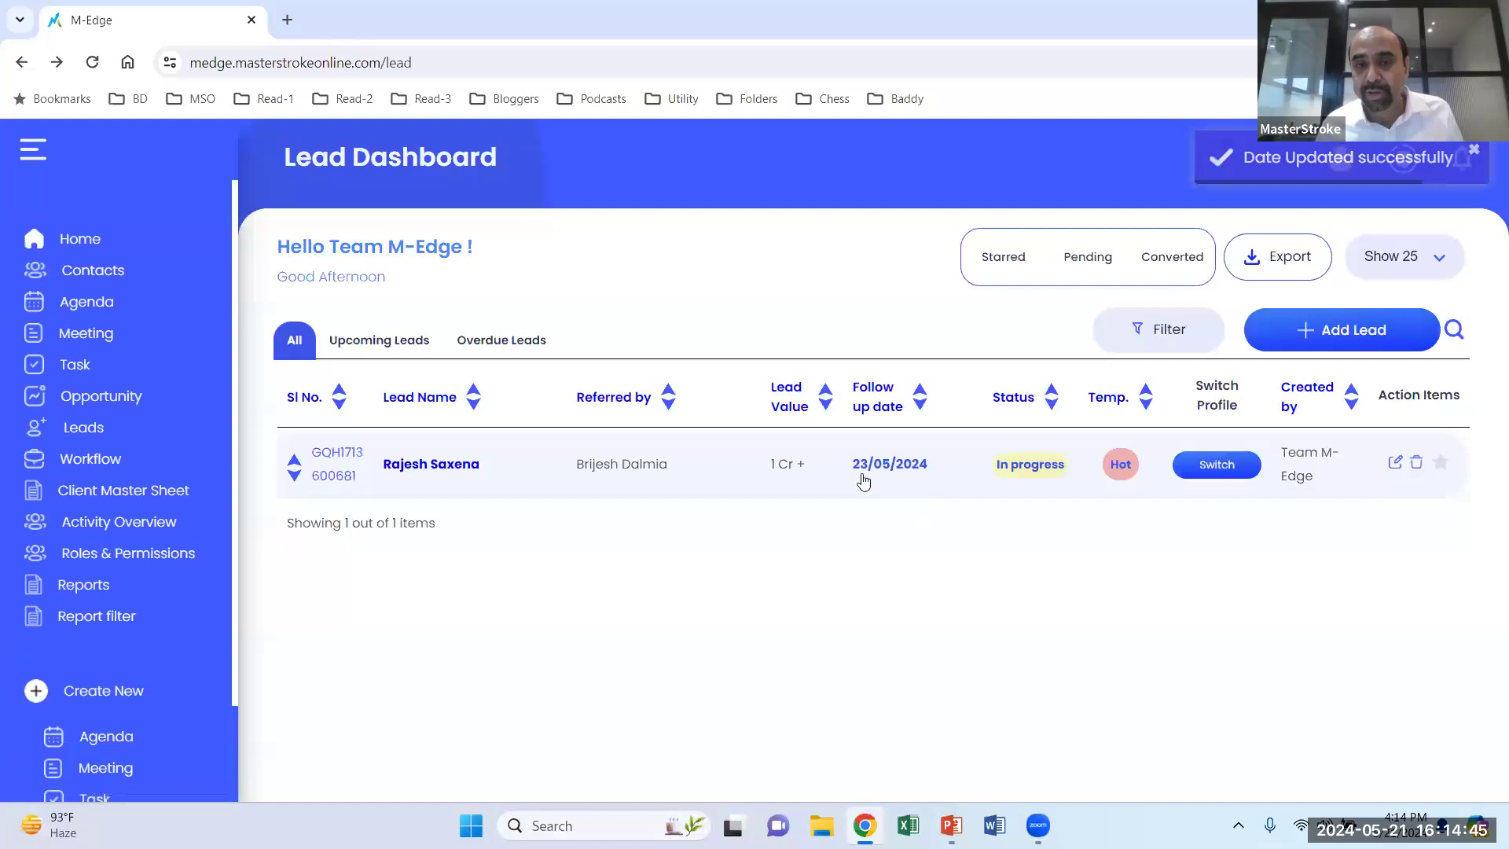
{"action": "left_click", "coordinate": [1022, 472]}
{"action": "left_click", "coordinate": [674, 456]}
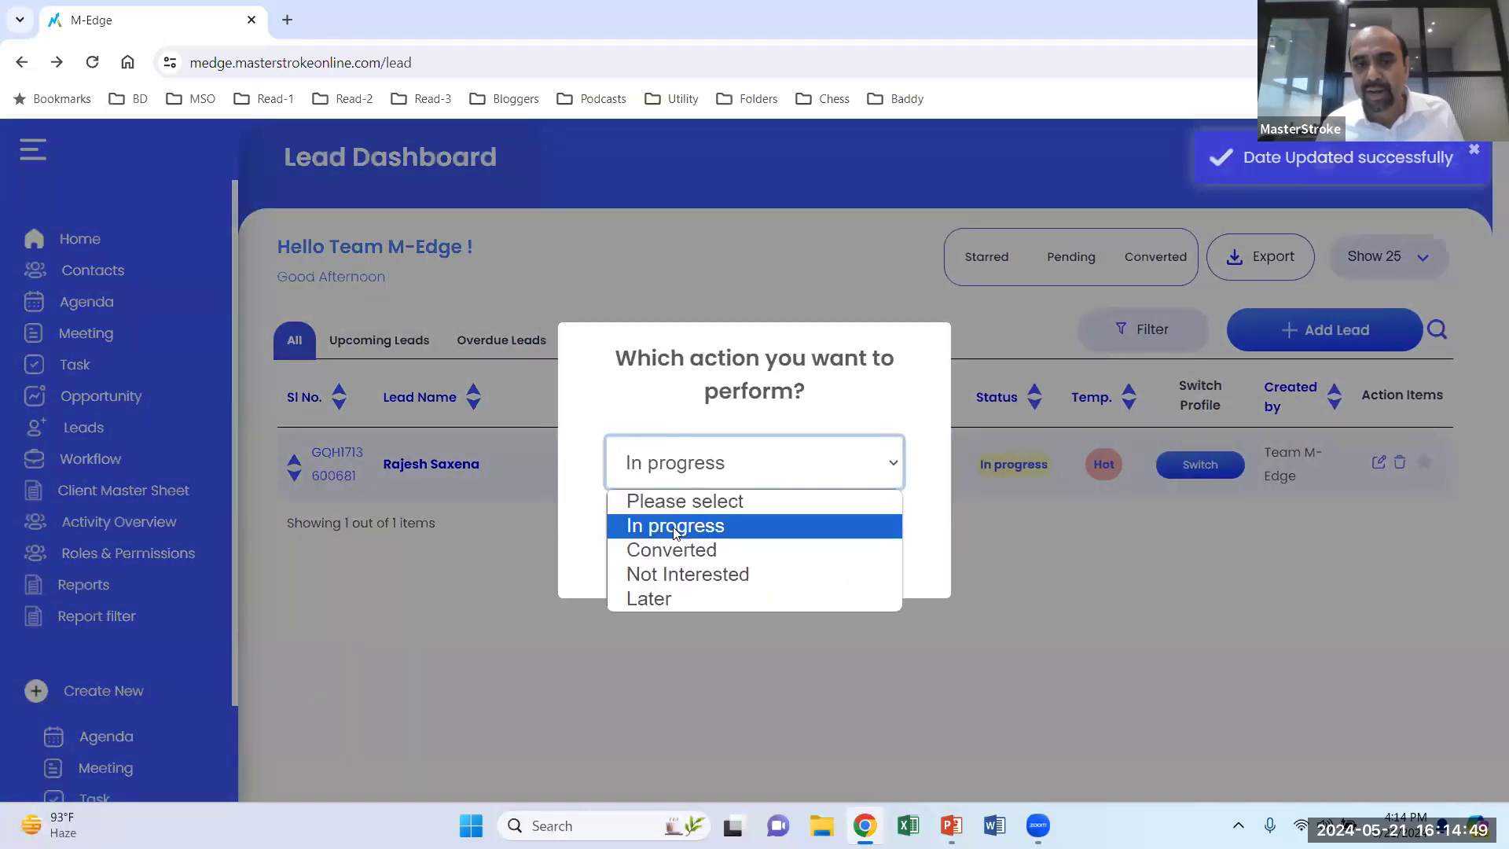
{"action": "left_click", "coordinate": [670, 599]}
{"action": "left_click", "coordinate": [726, 553]}
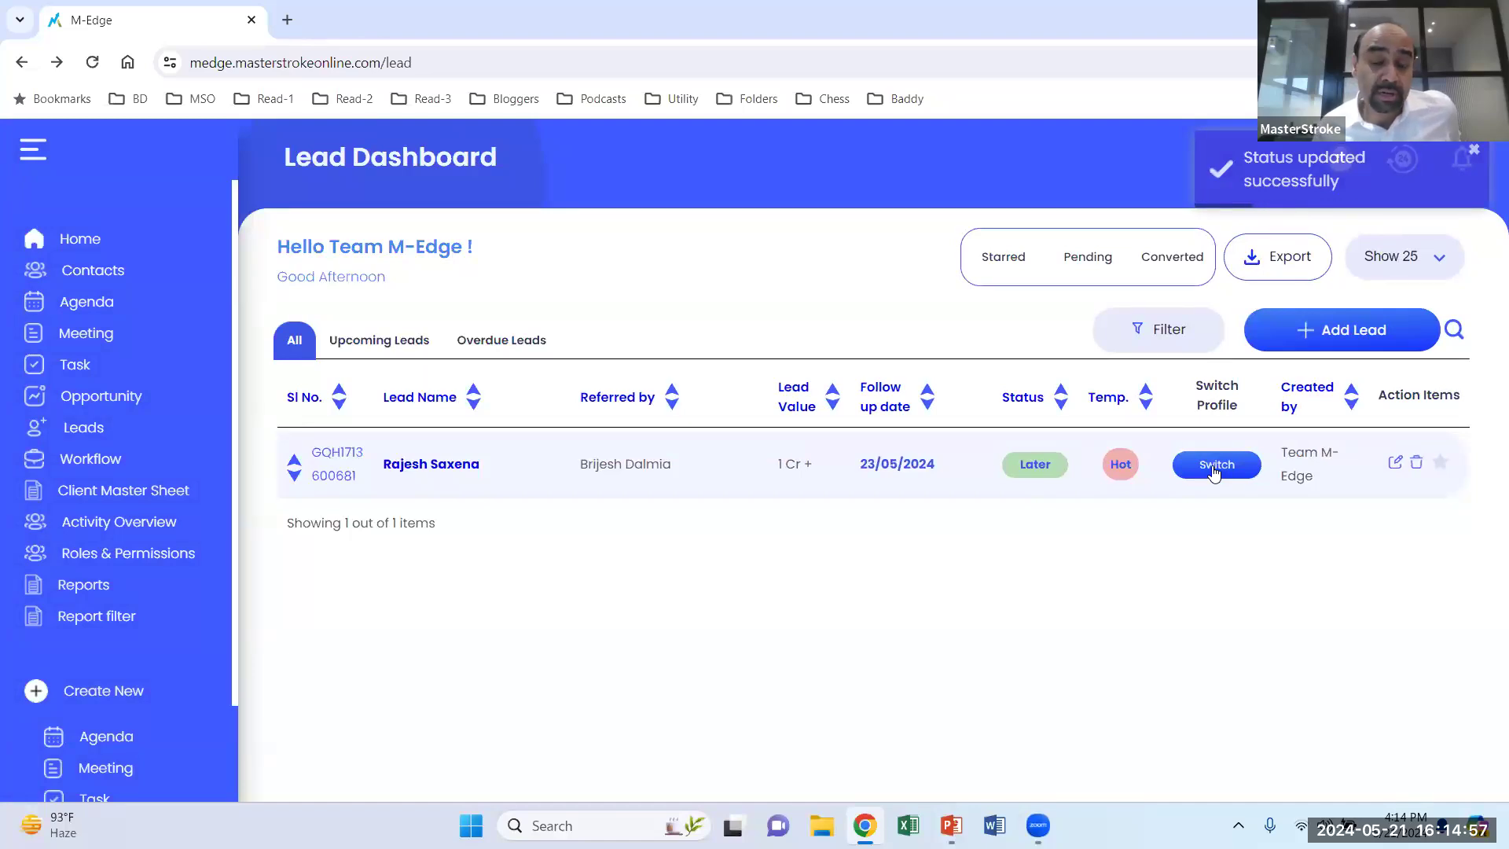
Bring up the confirmation for switching the lead to a customer and dismiss it without switching.
{"action": "left_click", "coordinate": [1213, 466]}
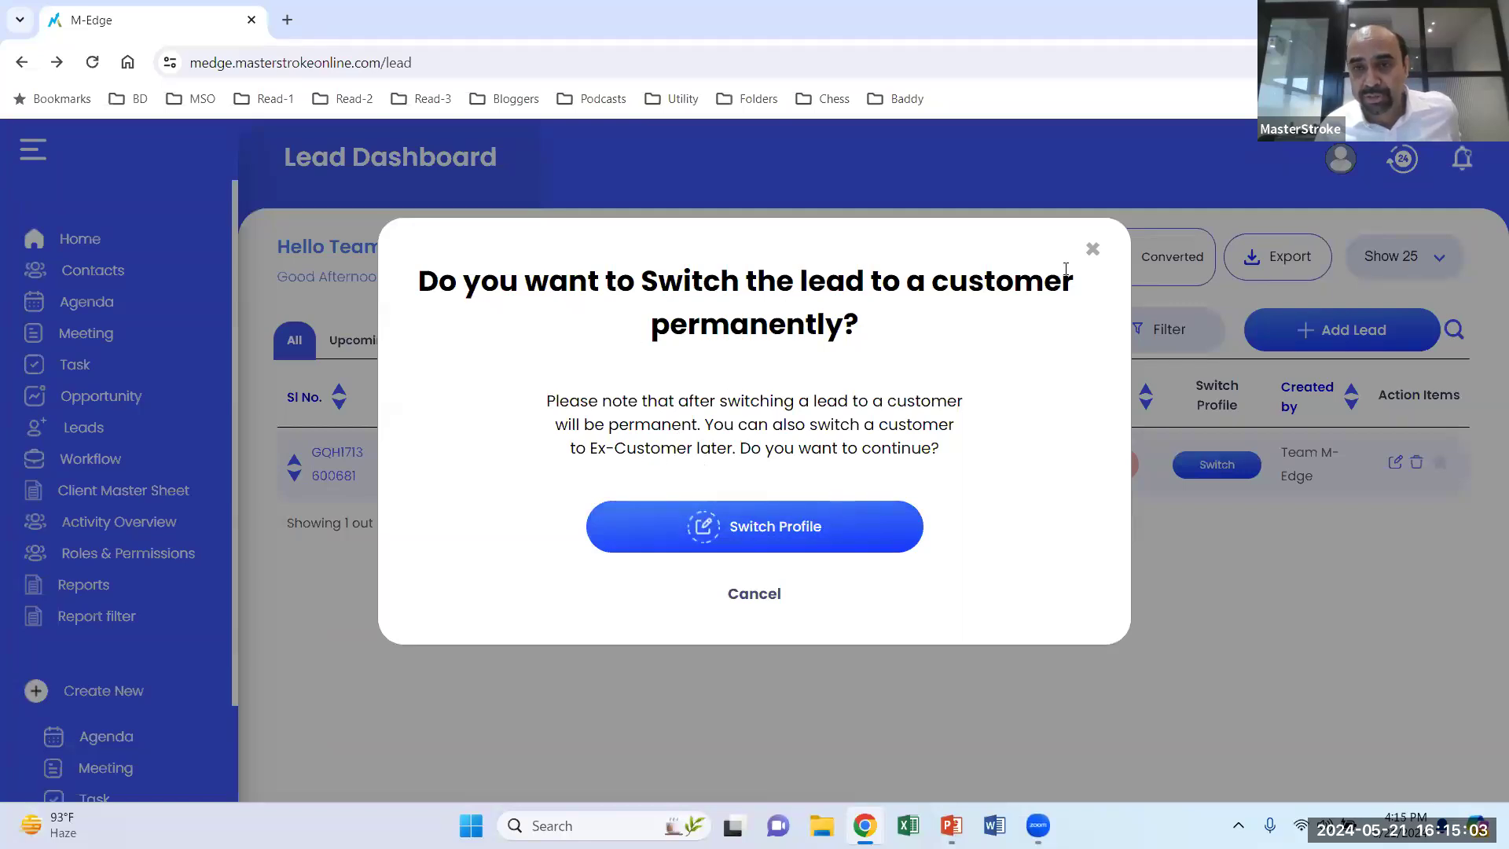
{"action": "left_click", "coordinate": [1092, 250]}
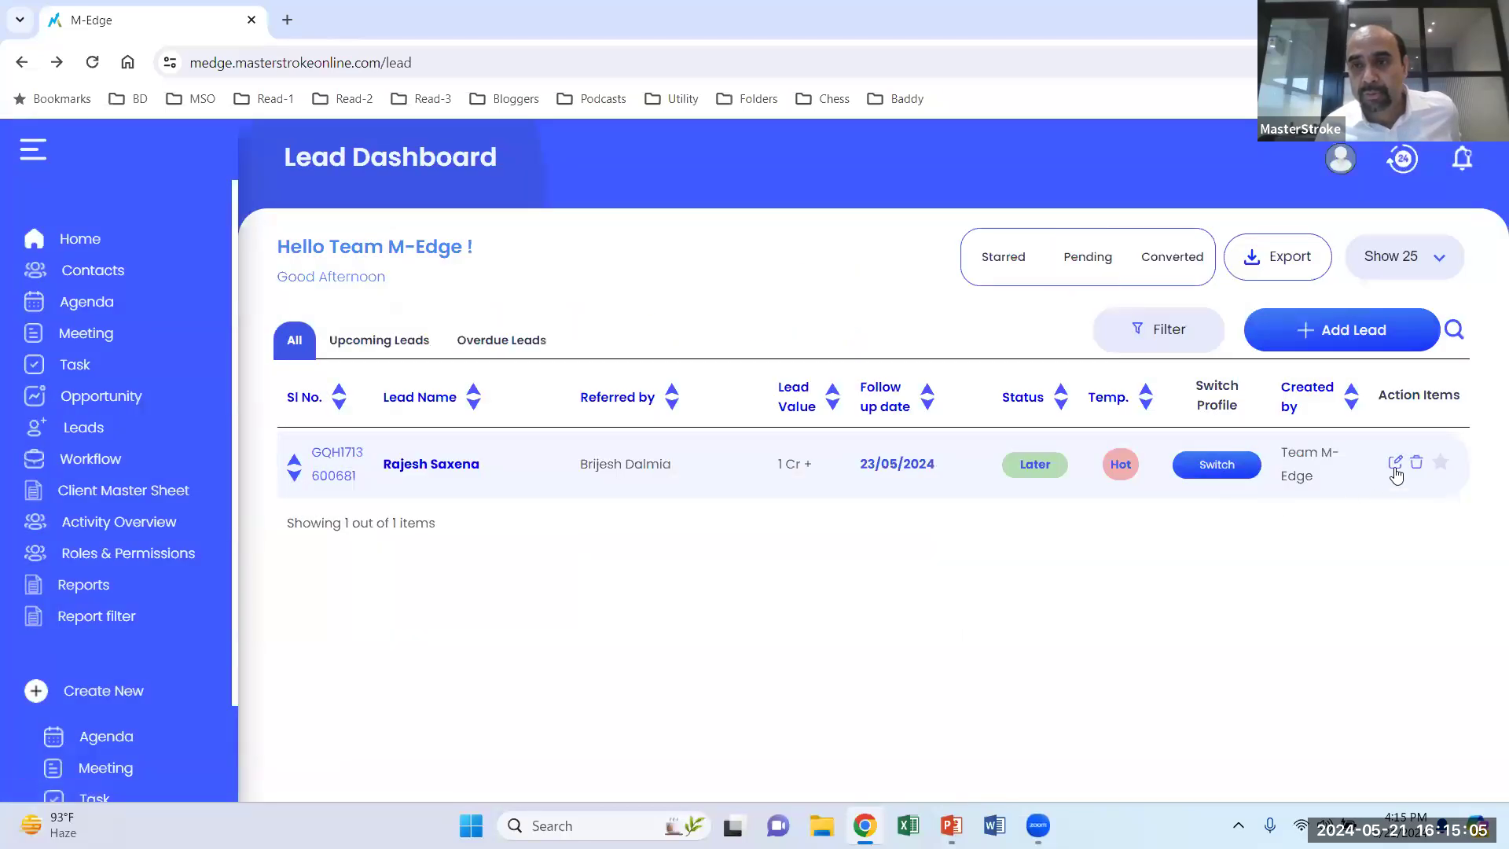
Filter the lead list by Hot temperature and reset the filter.
{"action": "left_click", "coordinate": [1131, 344]}
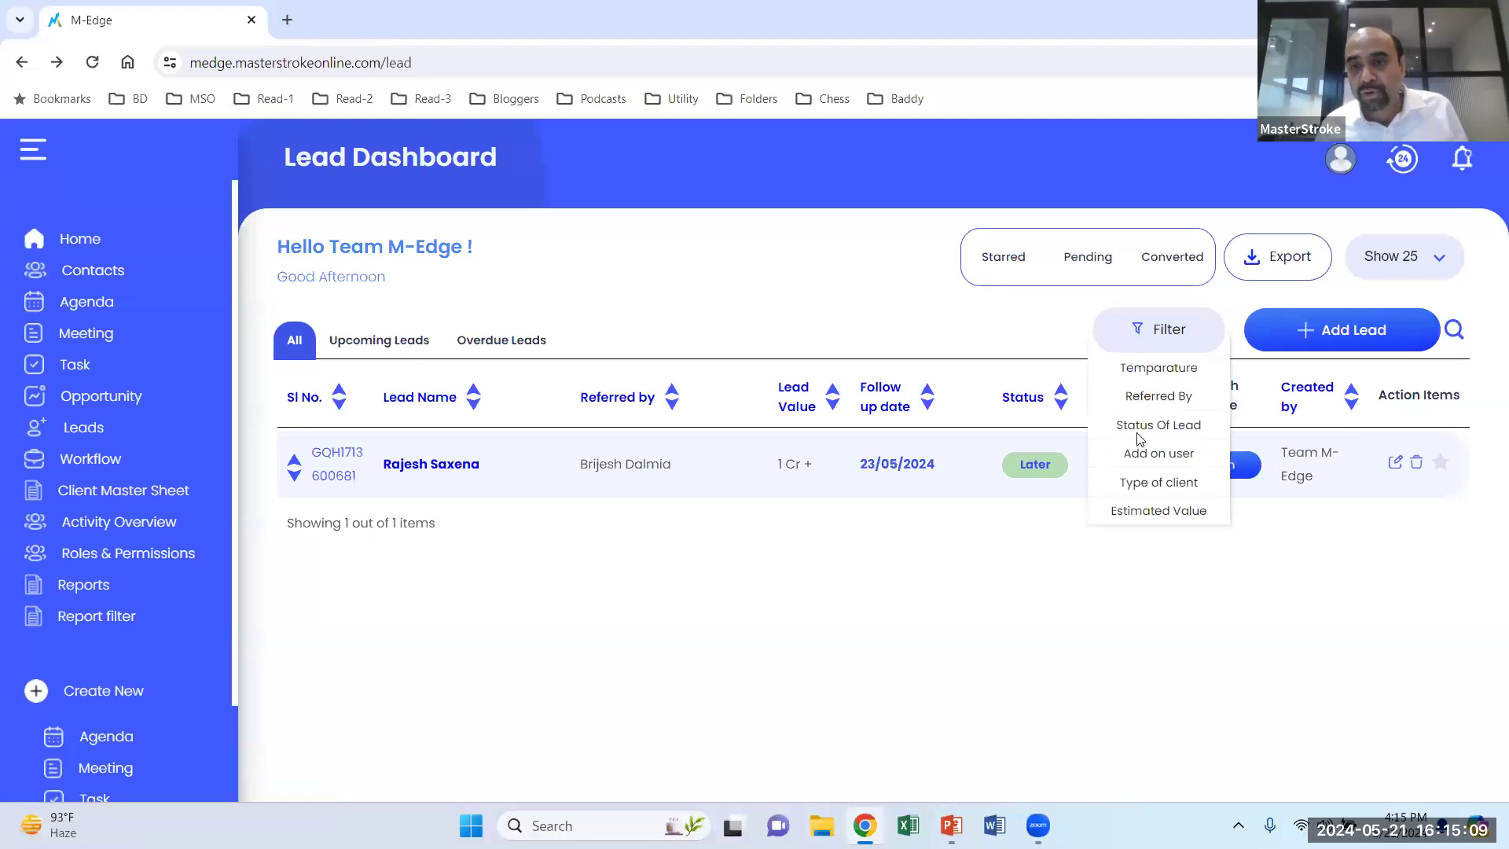
{"action": "left_click", "coordinate": [1169, 370]}
{"action": "left_click", "coordinate": [1169, 372]}
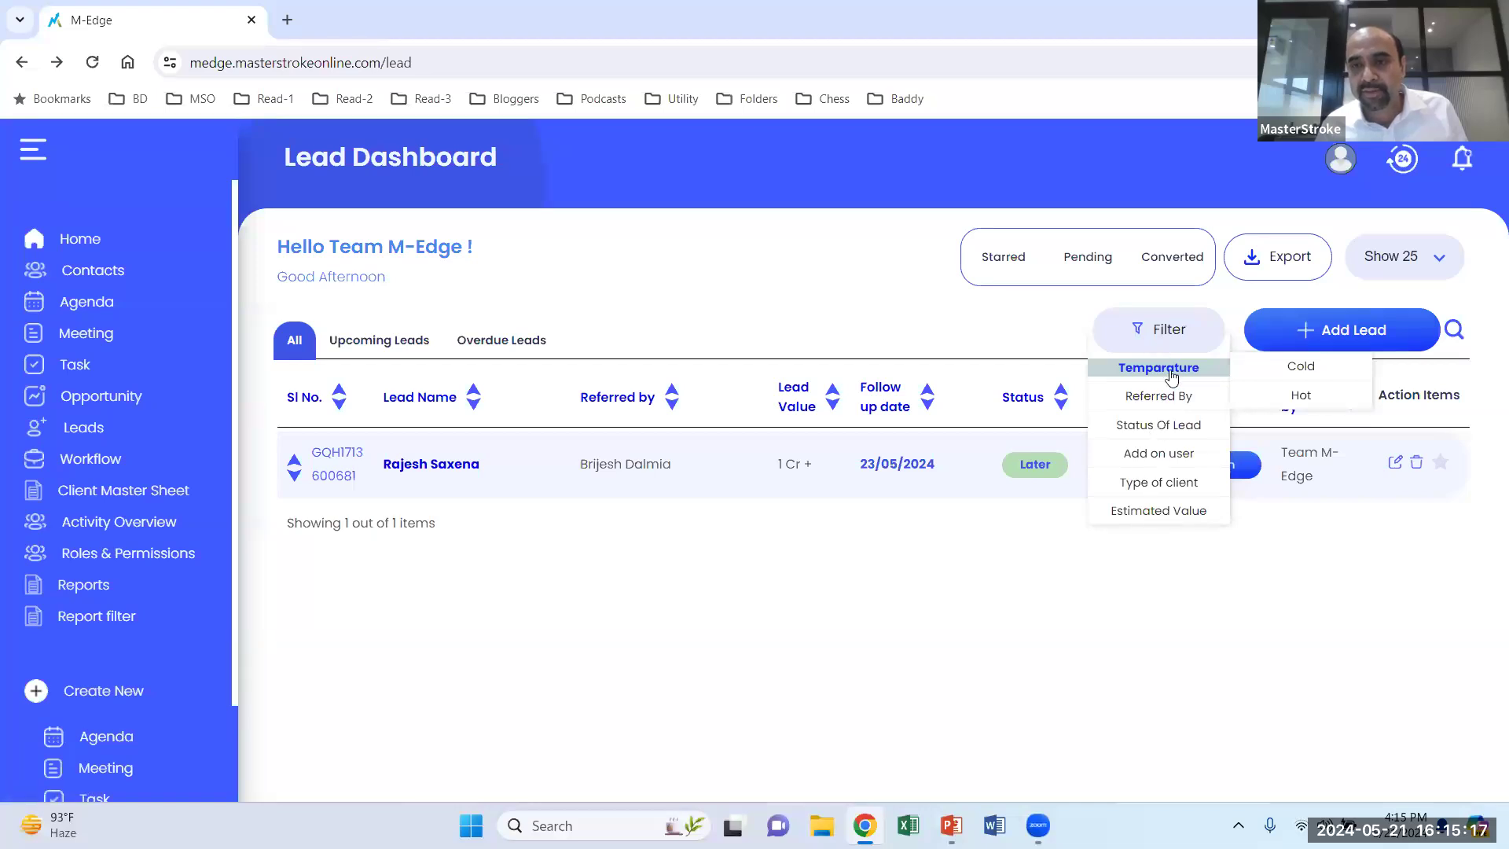
{"action": "left_click", "coordinate": [1293, 399]}
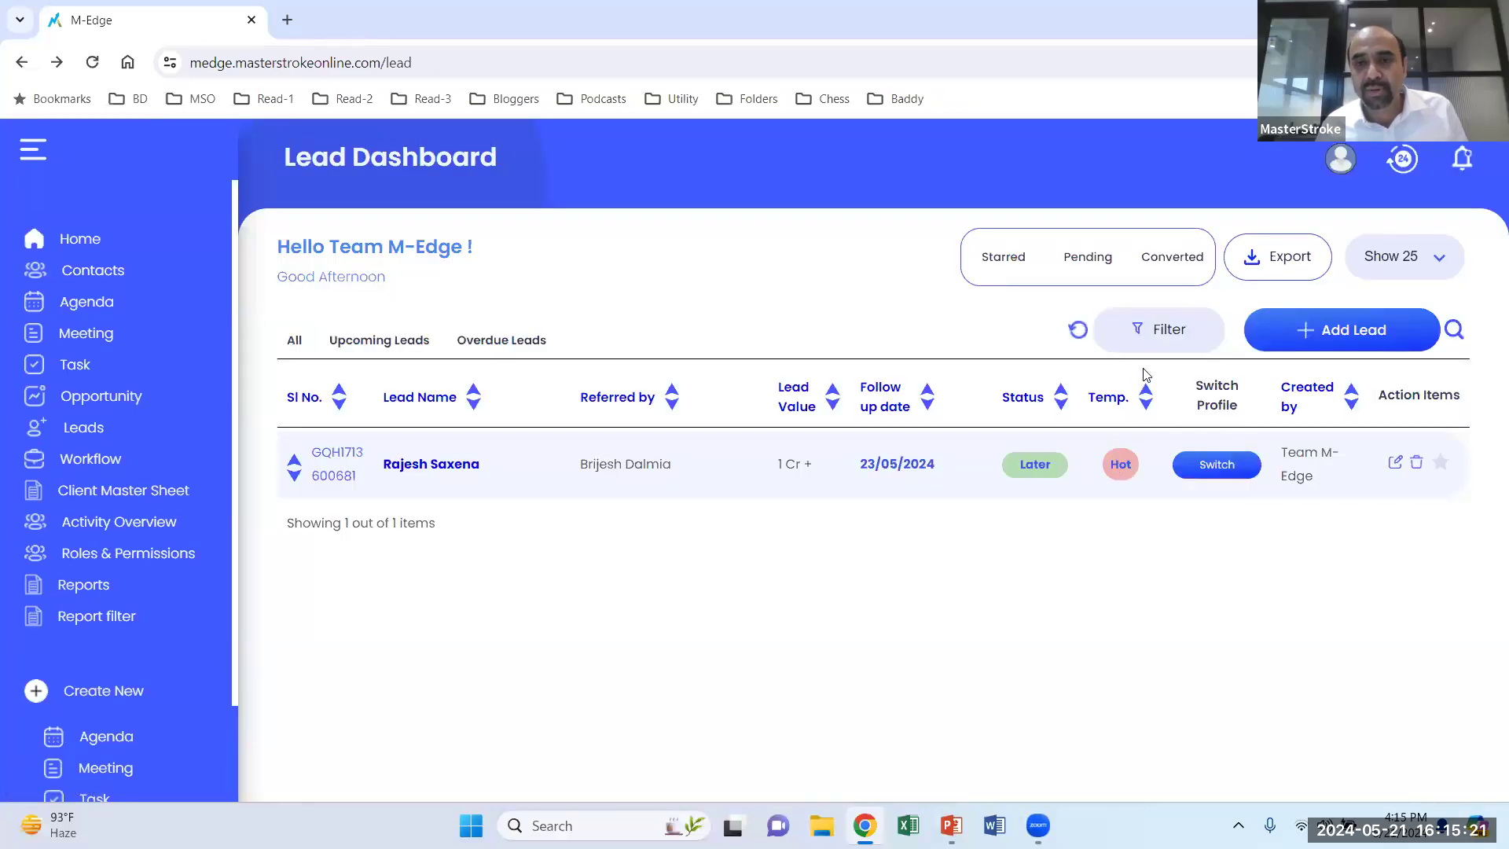
{"action": "left_click", "coordinate": [1167, 330]}
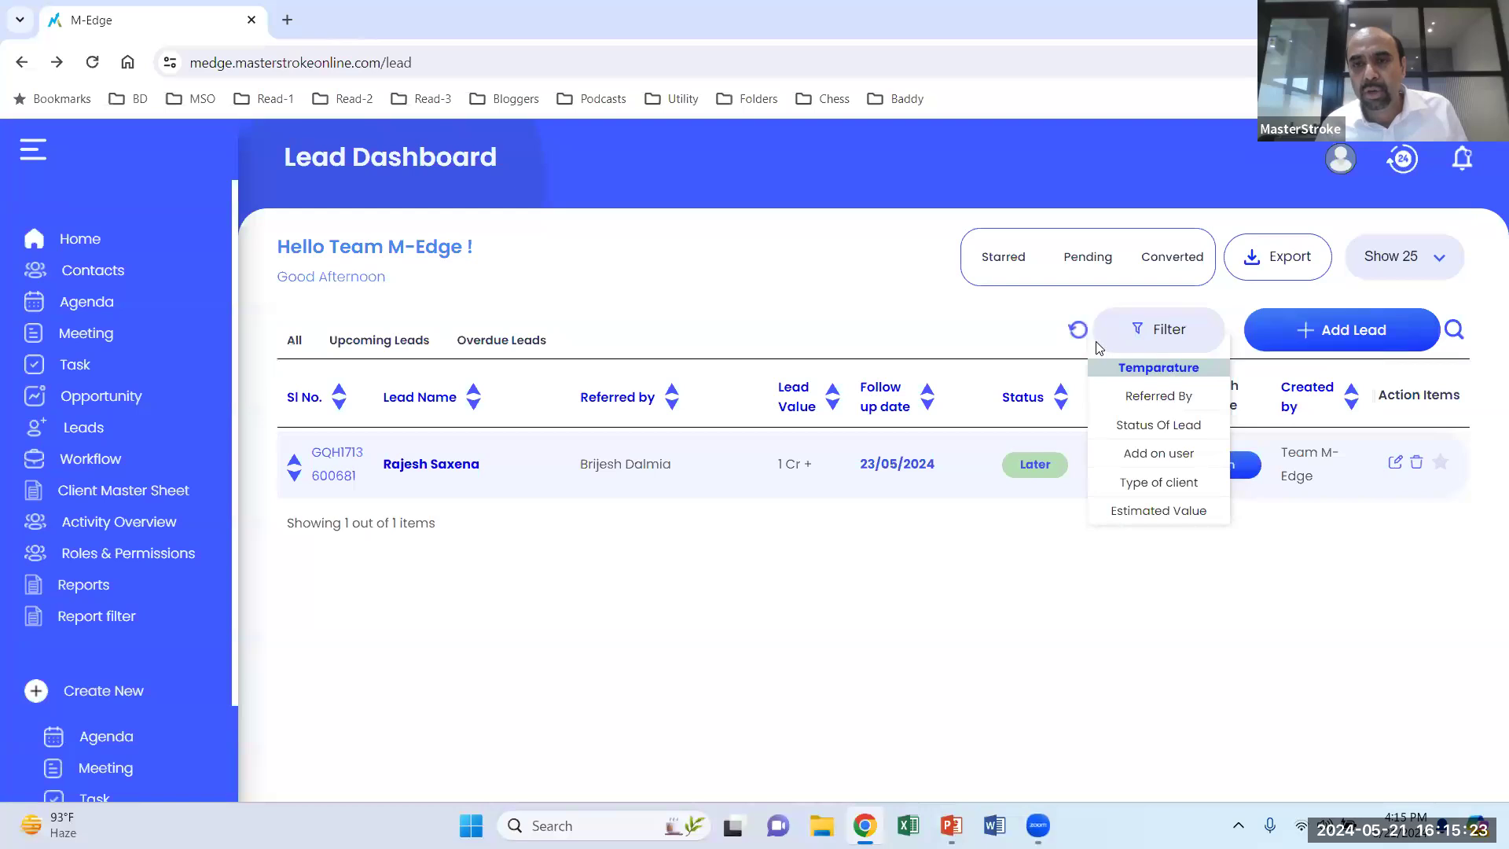
{"action": "left_click", "coordinate": [1078, 330]}
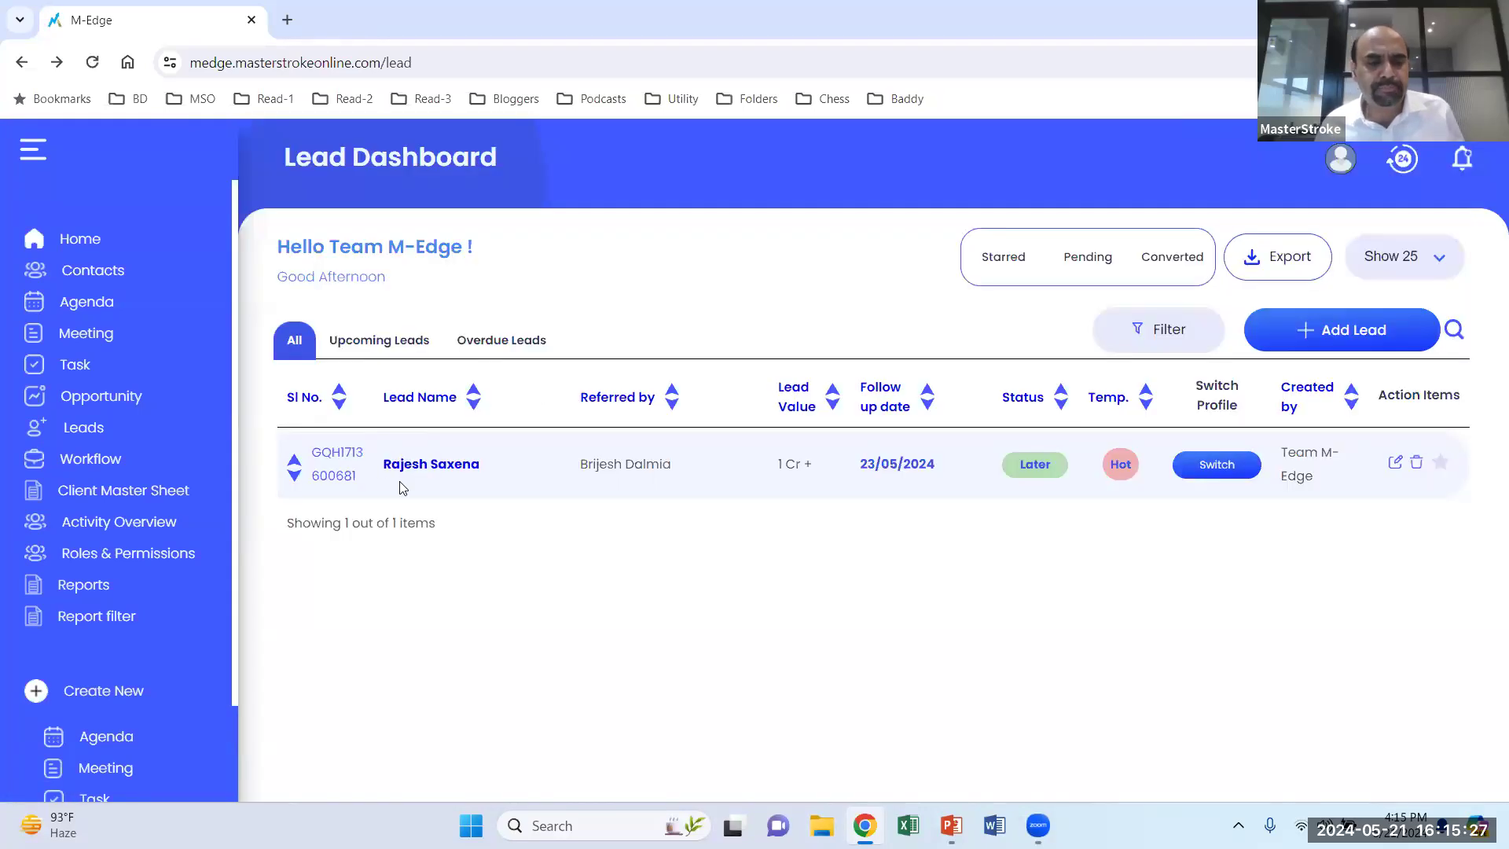
Switch to the presentation, advance from the Lead Module slide to the Agenda Module slide, and return to M-Edge in the browser.
{"action": "key", "text": "alt+Tab"}
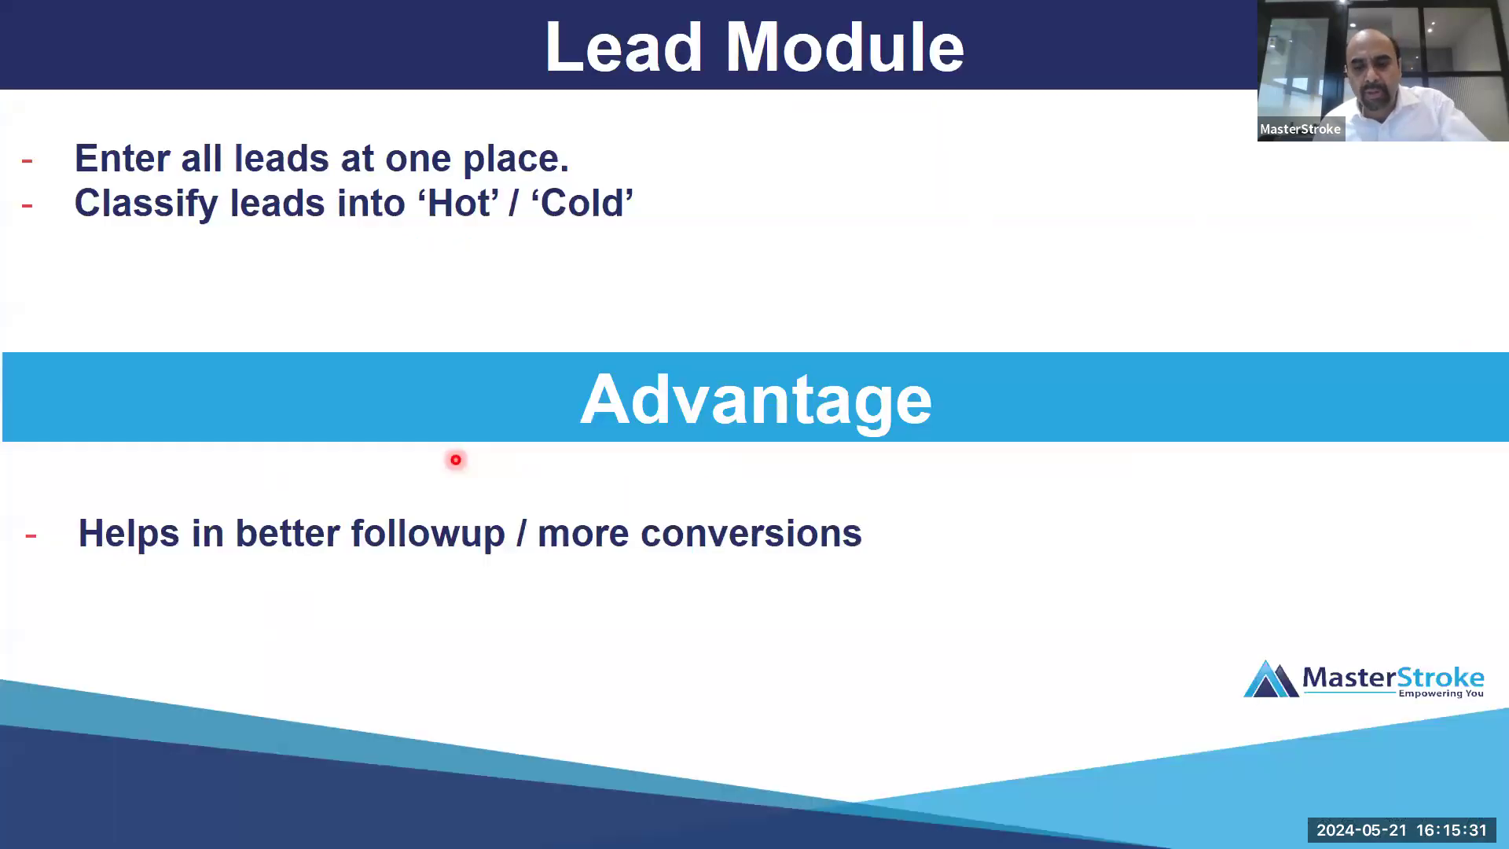
{"action": "key", "text": "Right"}
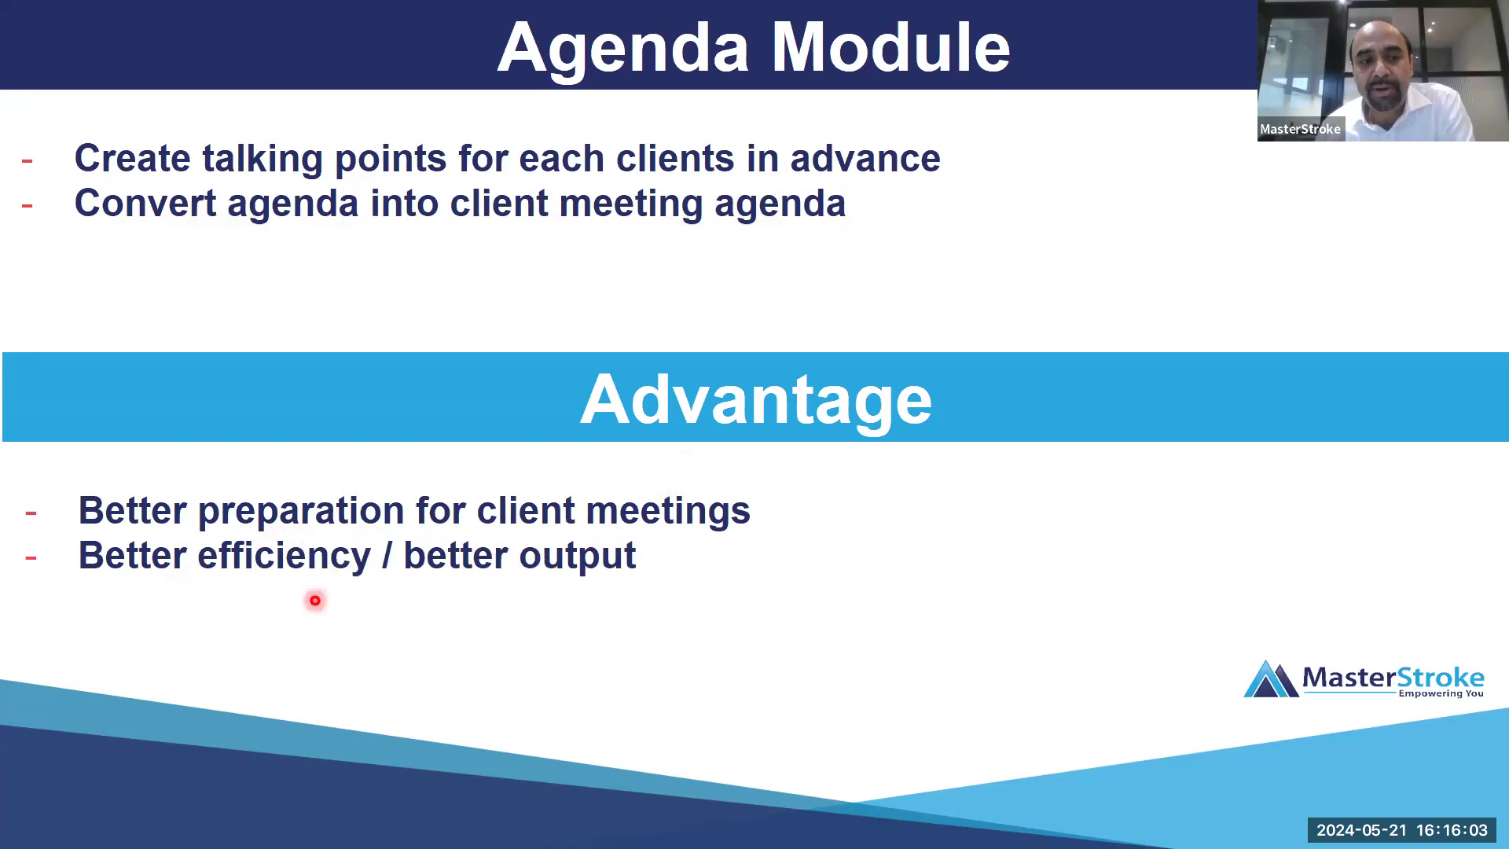
{"action": "key", "text": "alt+Tab"}
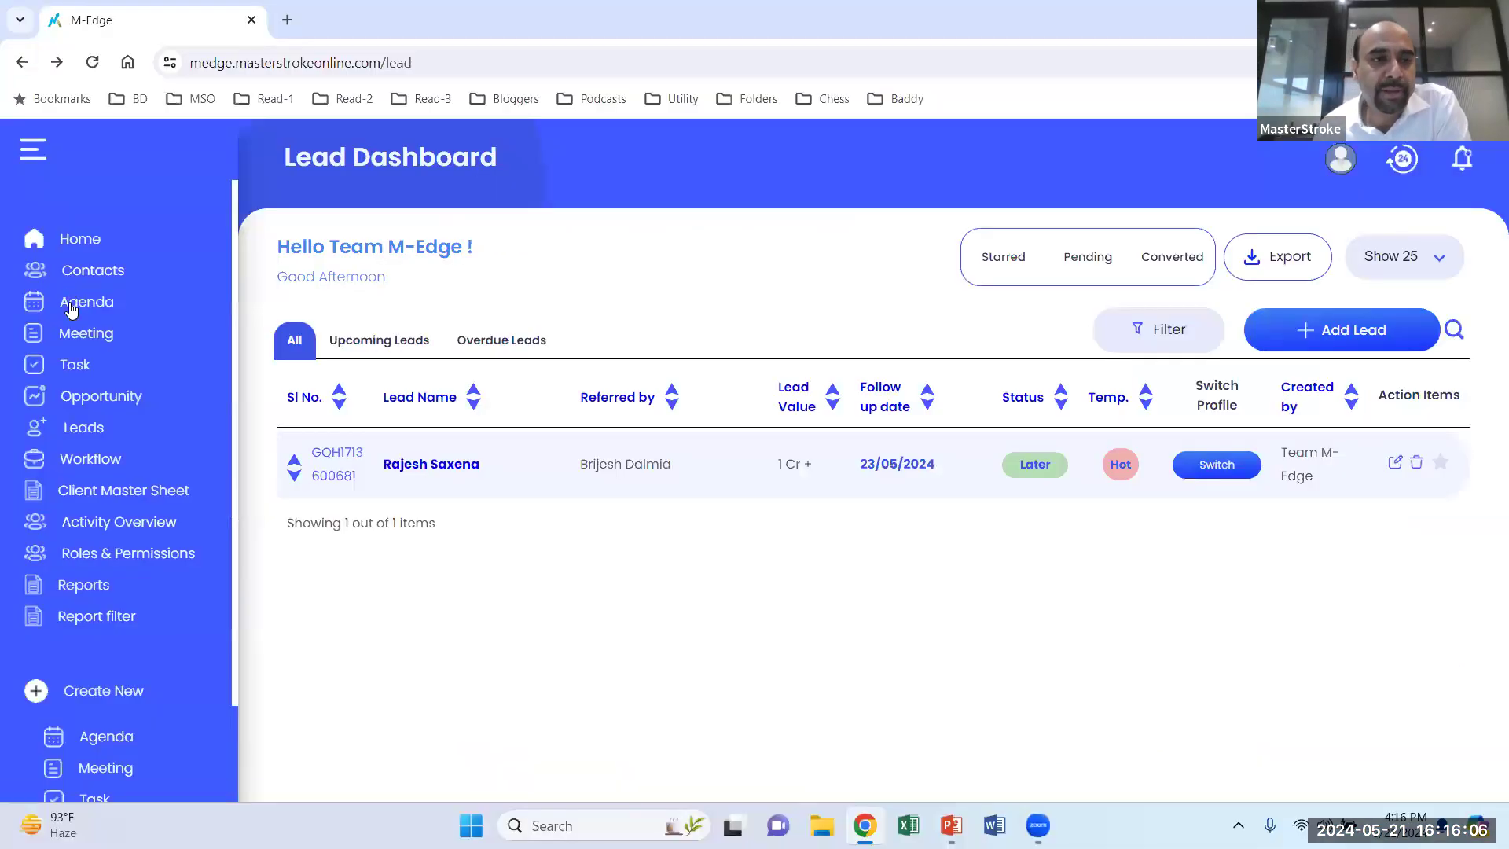
Start a new agenda from the Agenda Dashboard and choose the existing customer as its contact by searching the first name.
{"action": "left_click", "coordinate": [70, 309]}
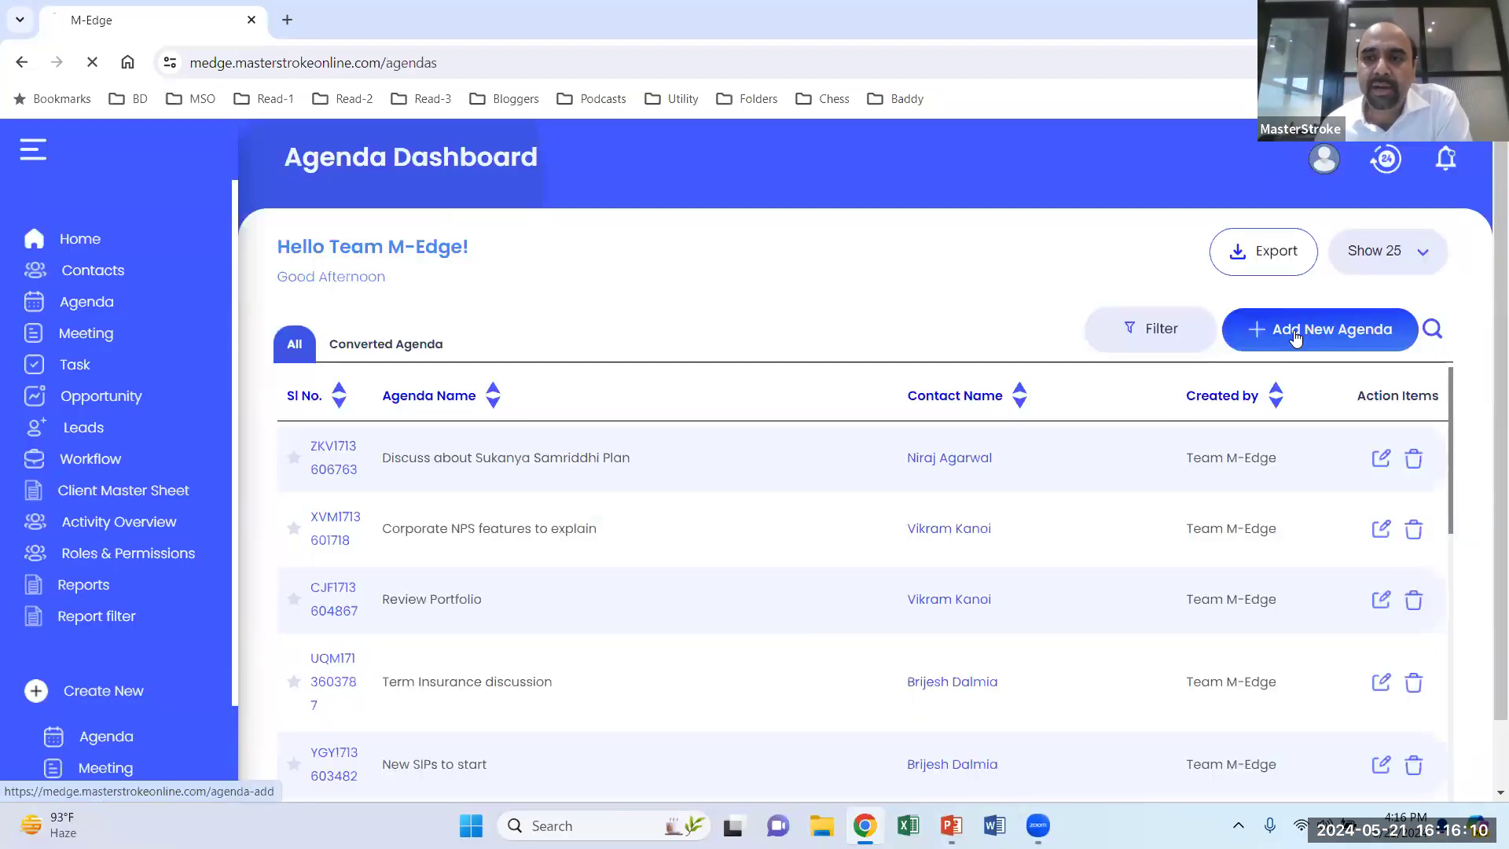
{"action": "left_click", "coordinate": [1296, 336]}
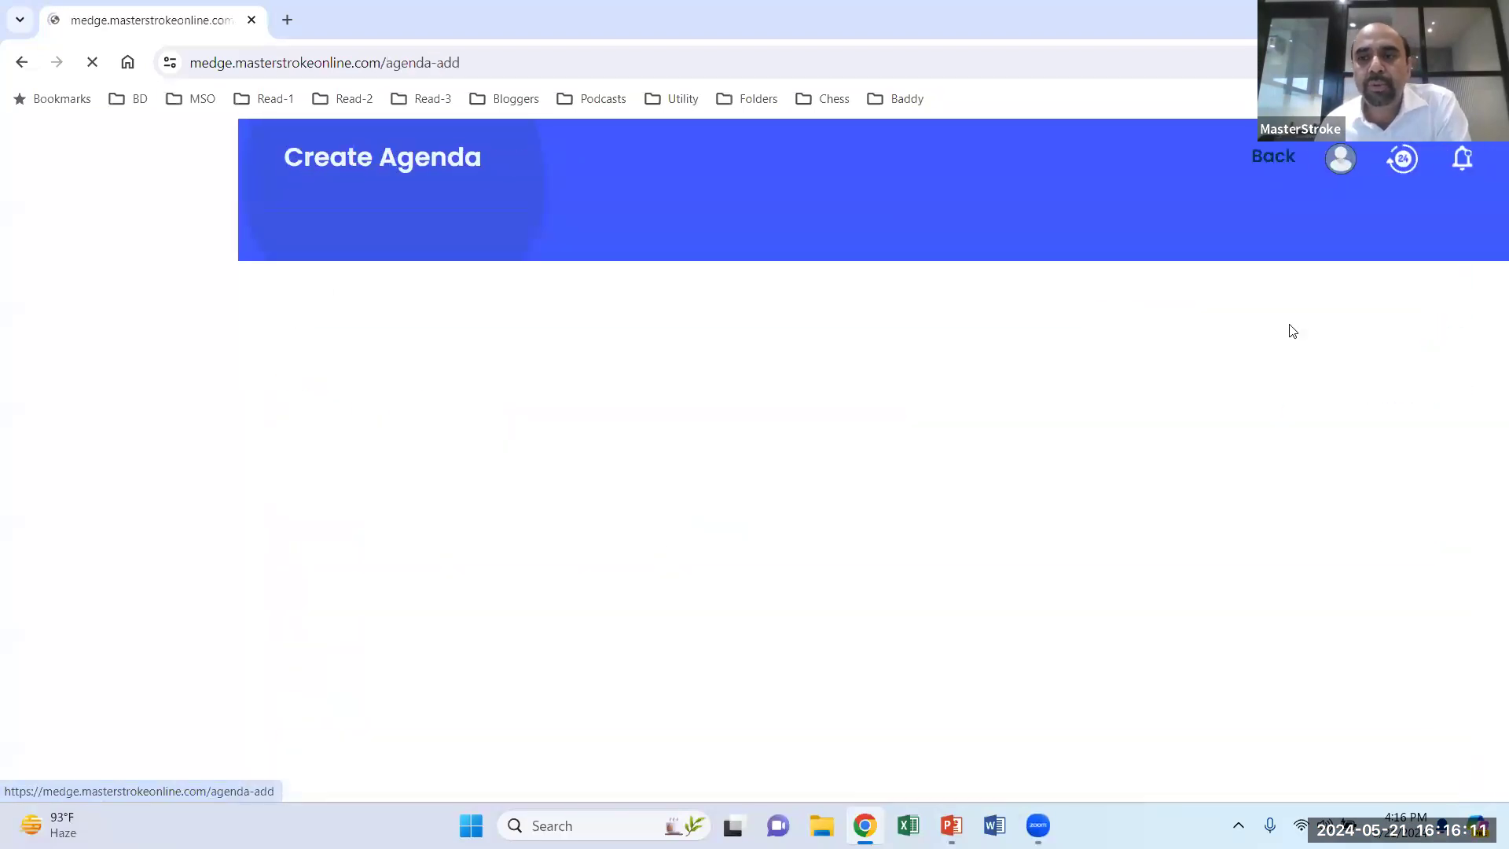
{"action": "left_click", "coordinate": [617, 293]}
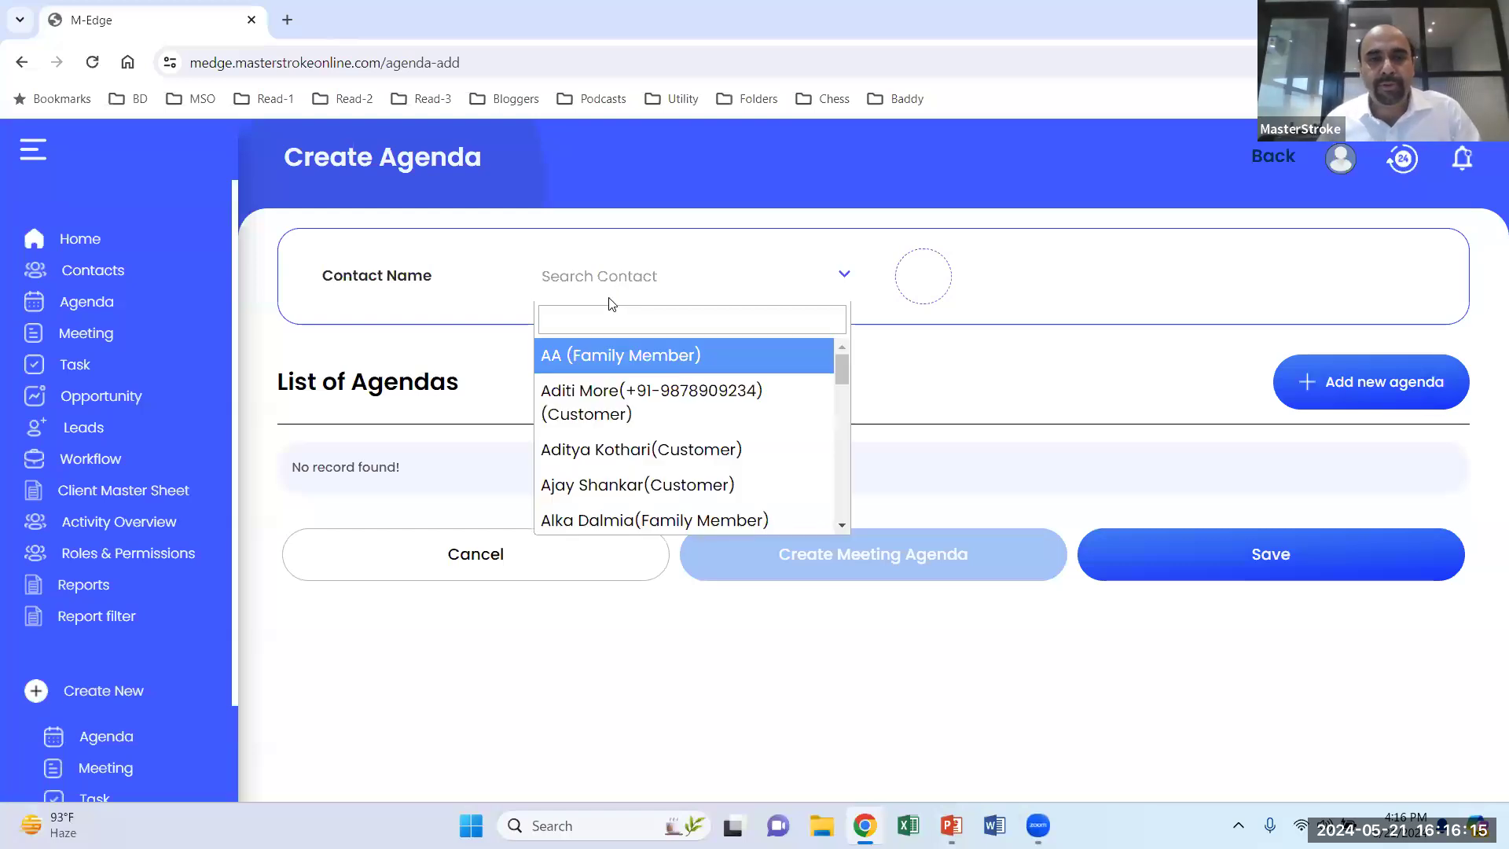
{"action": "type", "text": "niraj"}
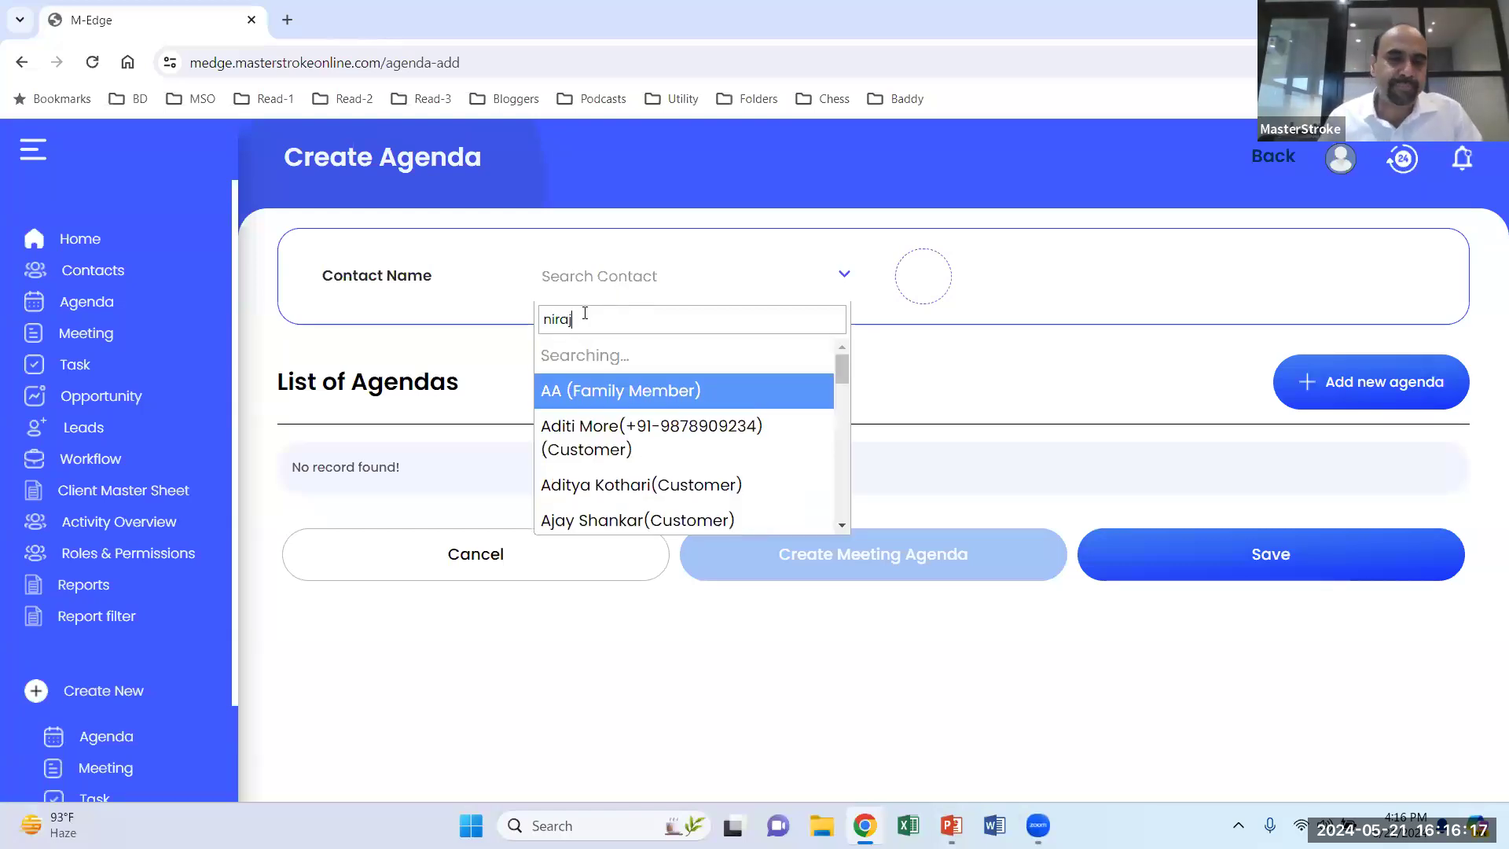
{"action": "left_click", "coordinate": [603, 357]}
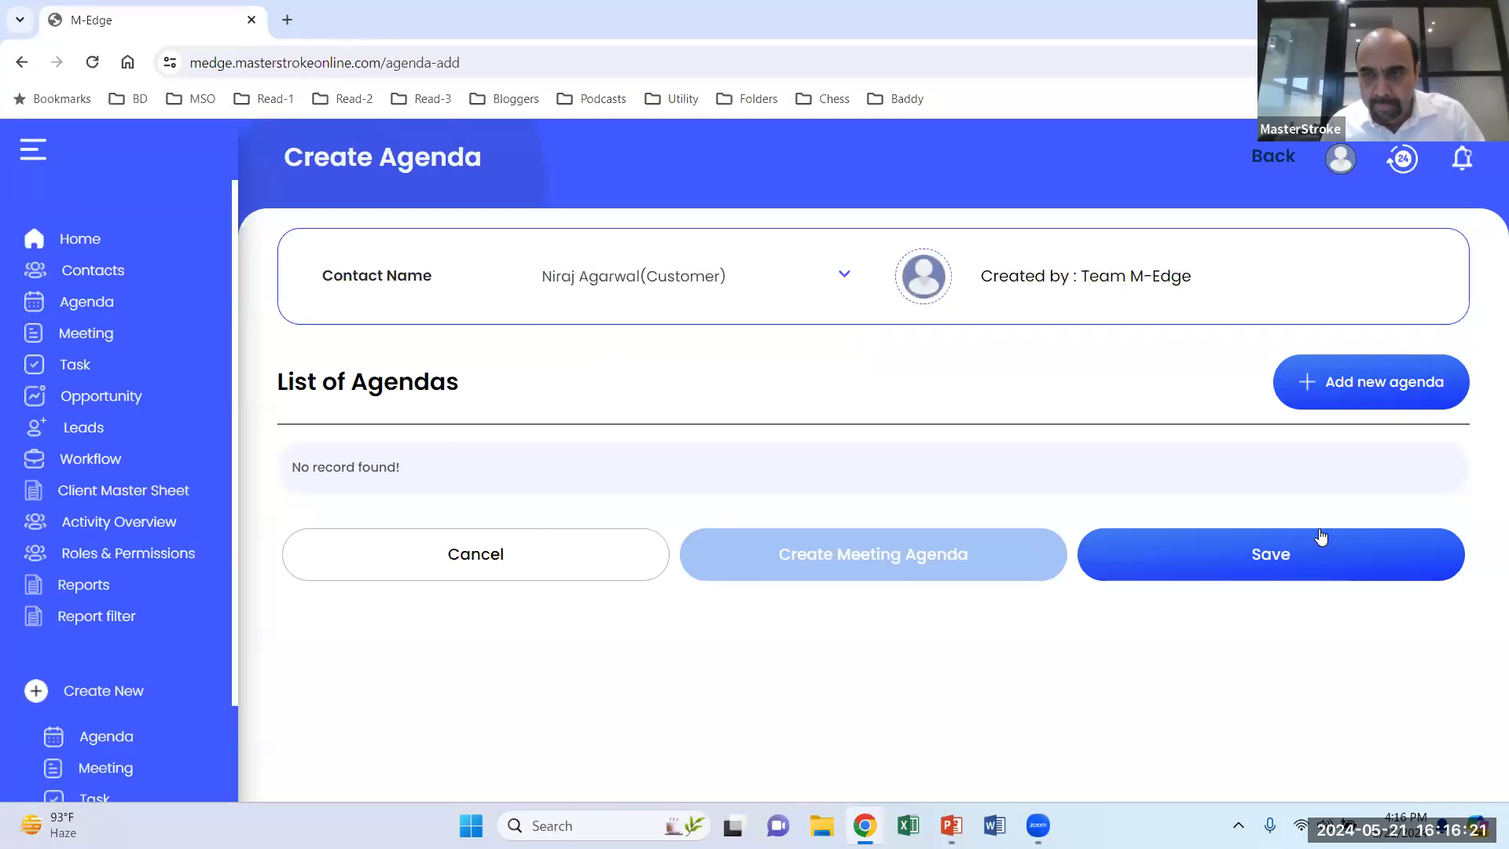
Add the agenda item "Discuss about term insurance" to the customer's list of agendas.
{"action": "left_click", "coordinate": [1352, 384]}
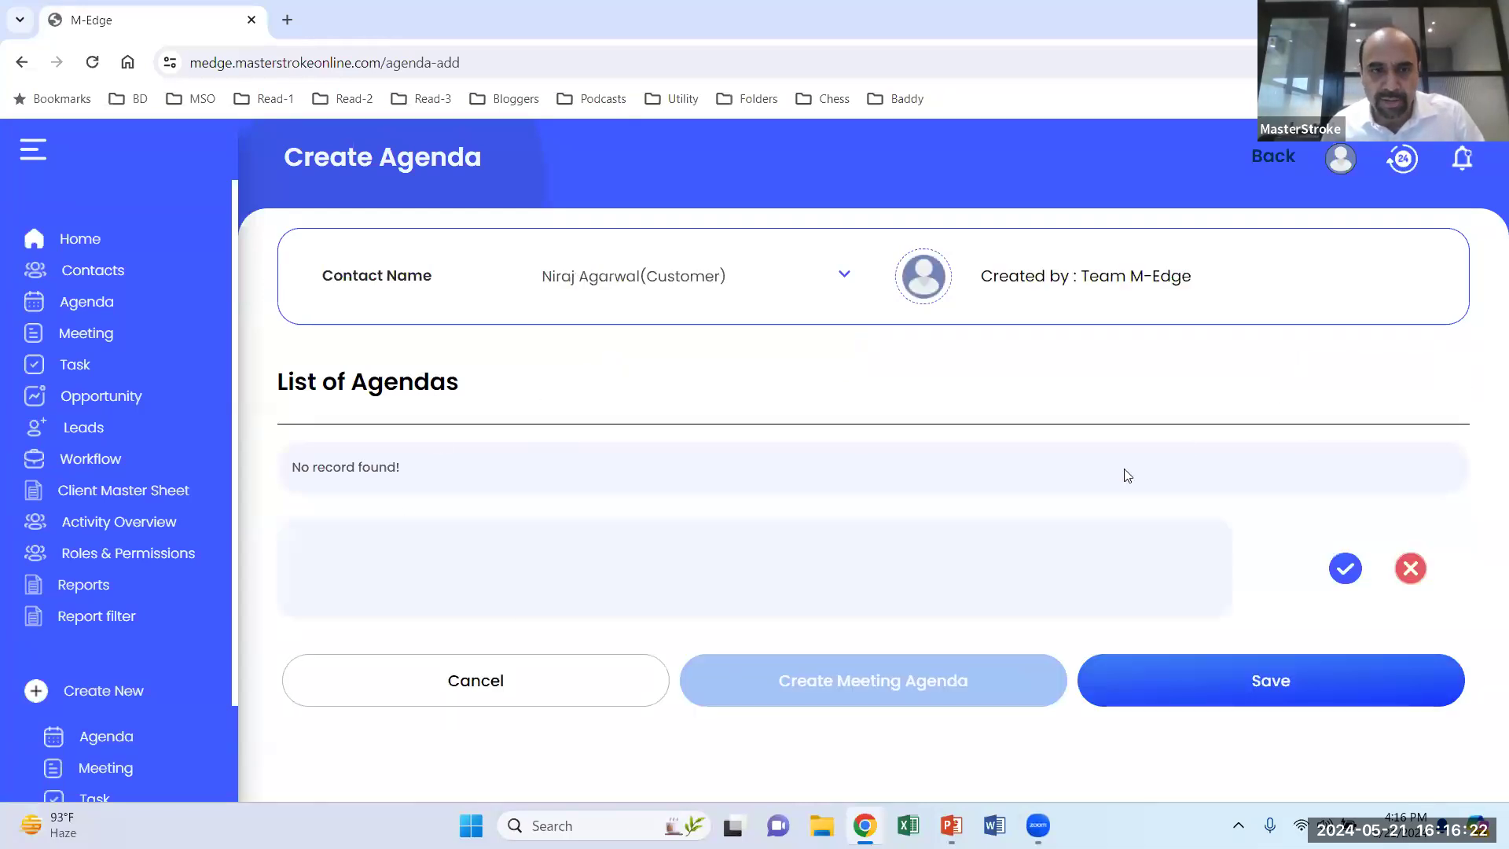
{"action": "left_click", "coordinate": [445, 545]}
{"action": "type", "text": "D"}
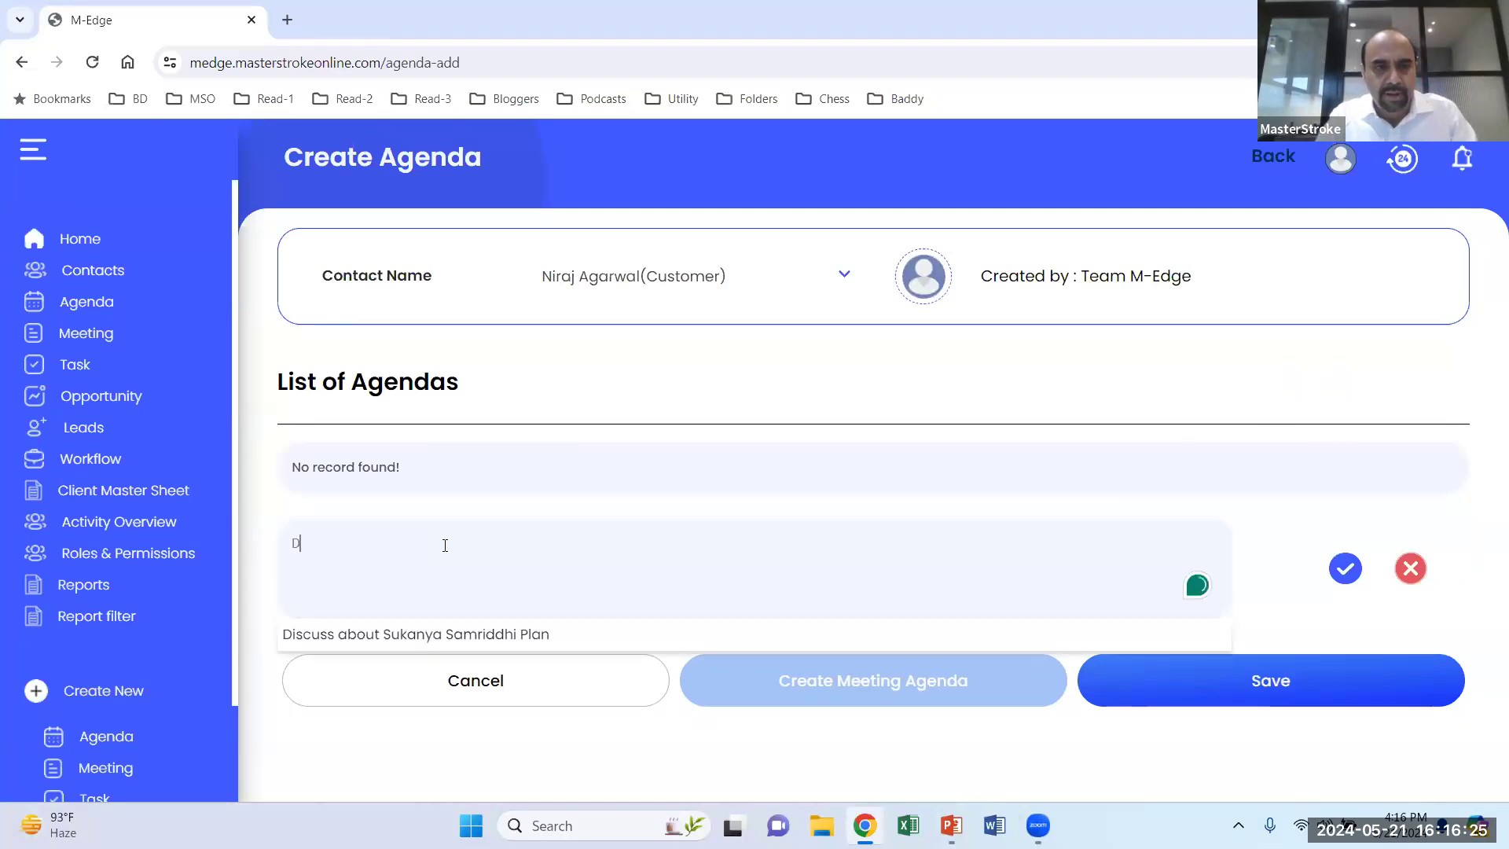
{"action": "type", "text": "iscuss about term insurance"}
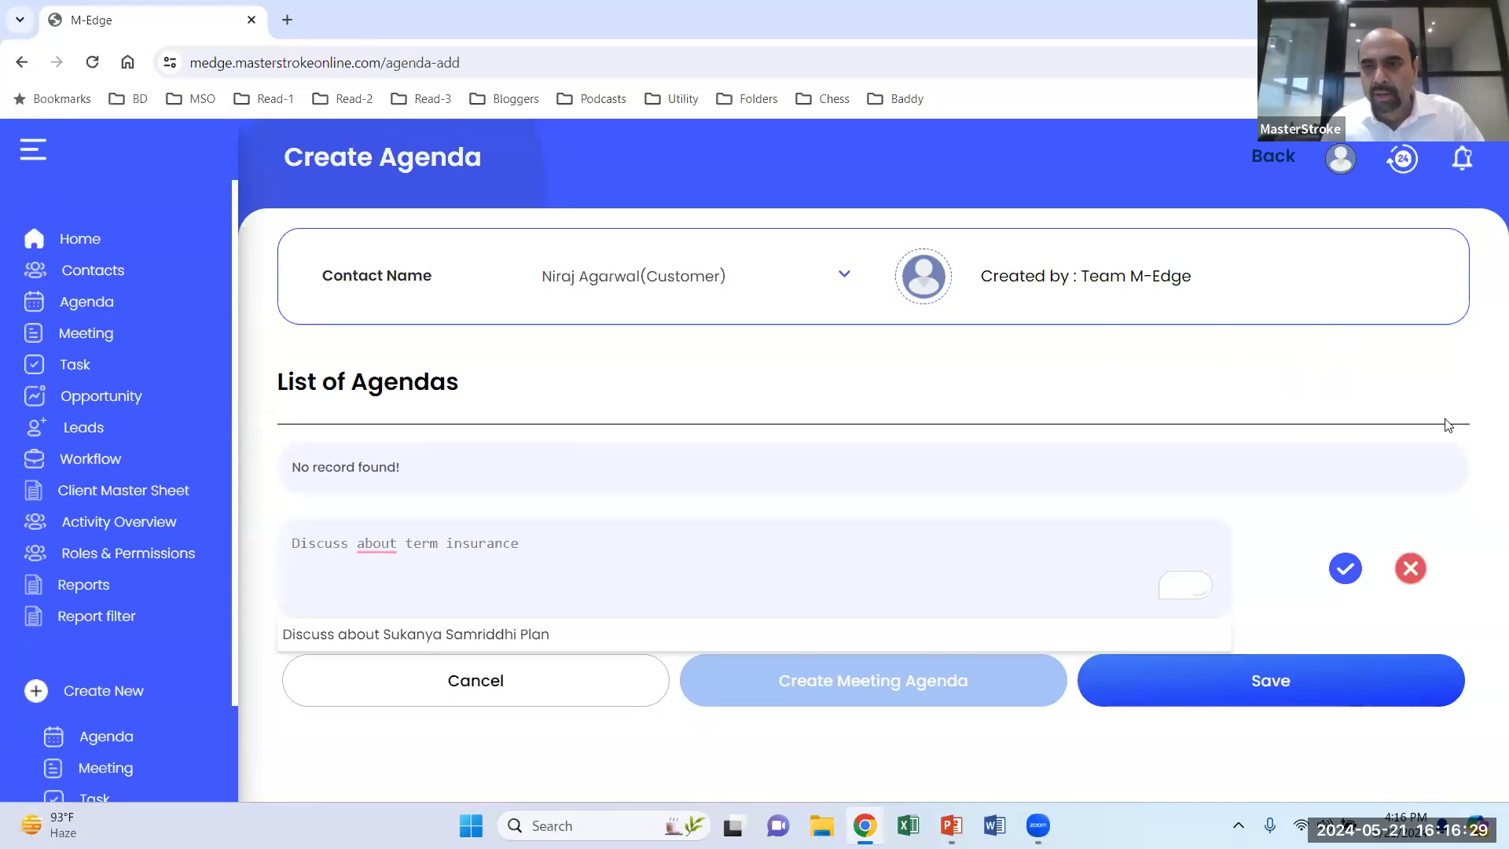
{"action": "left_click", "coordinate": [1345, 570]}
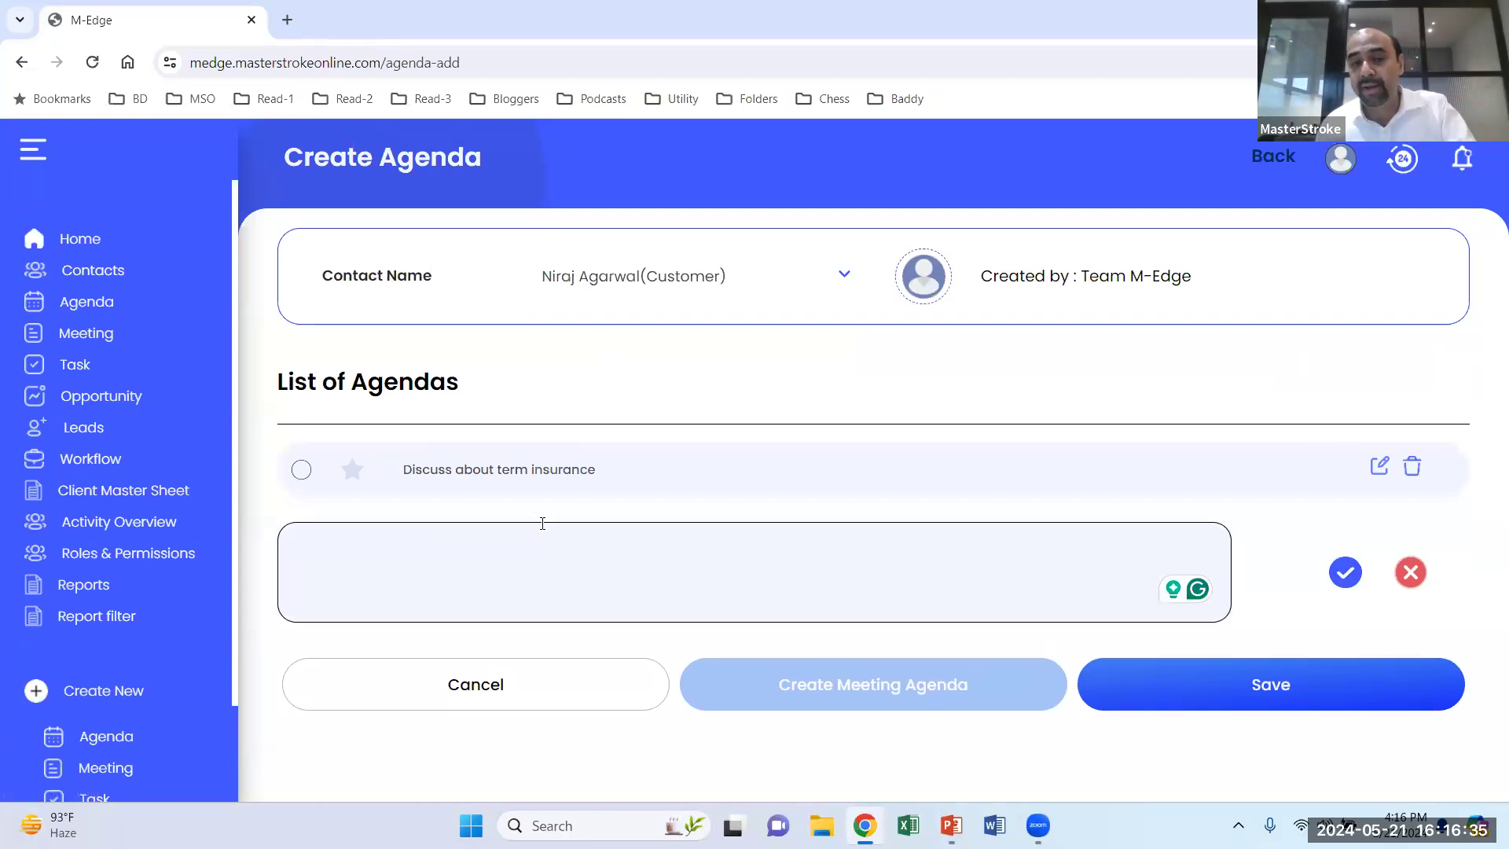
Add a second agenda item, "Profit booking after elections", and save the customer's agendas.
{"action": "left_click", "coordinate": [459, 550]}
{"action": "type", "text": "Profot b"}
{"action": "key", "text": "BackSpace"}
{"action": "key", "text": "BackSpace"}
{"action": "key", "text": "BackSpace"}
{"action": "key", "text": "BackSpace"}
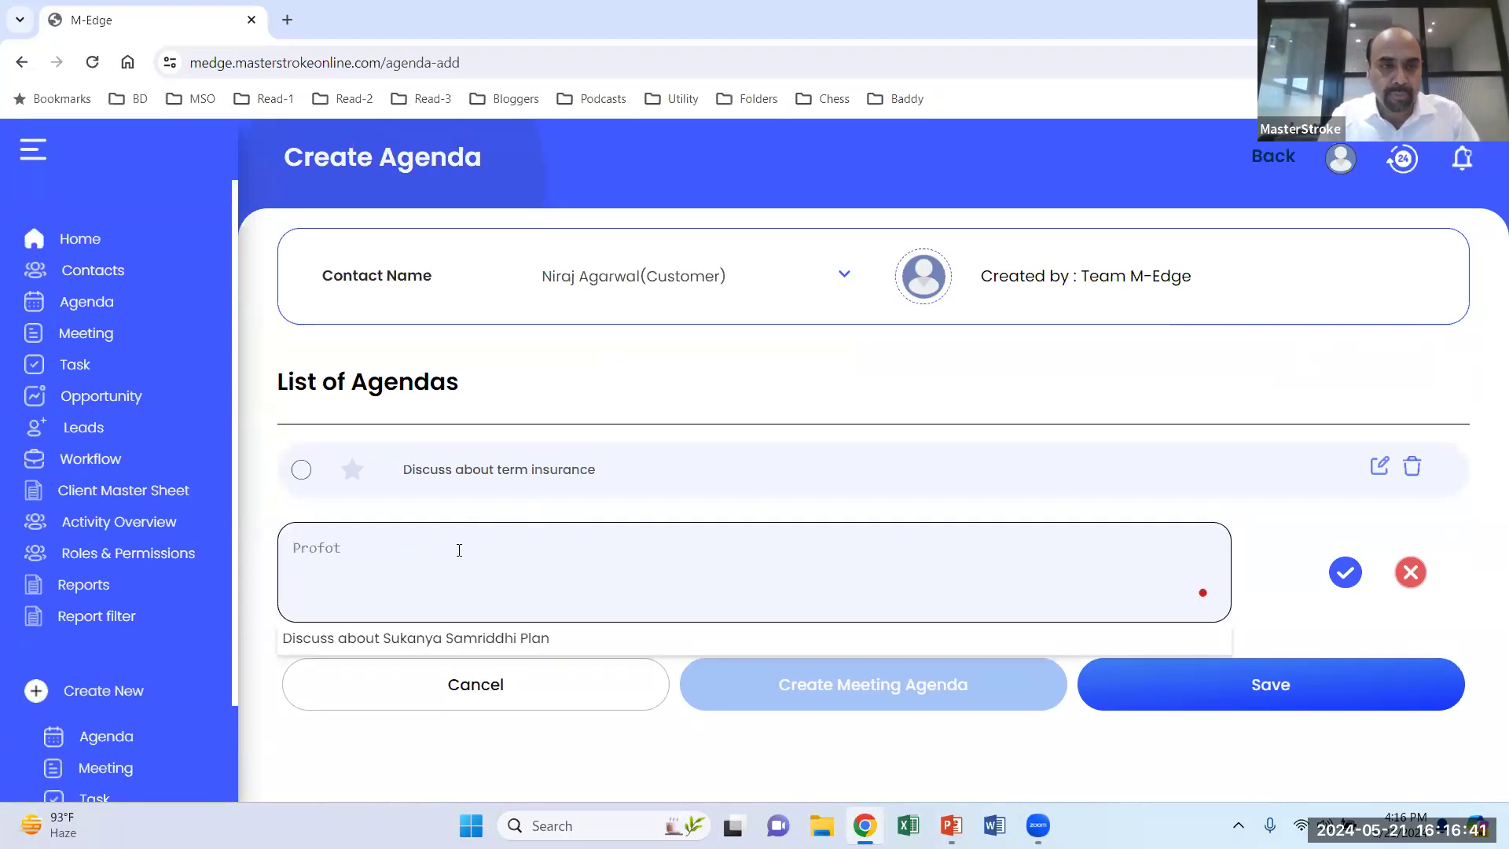
{"action": "type", "text": "it bok"}
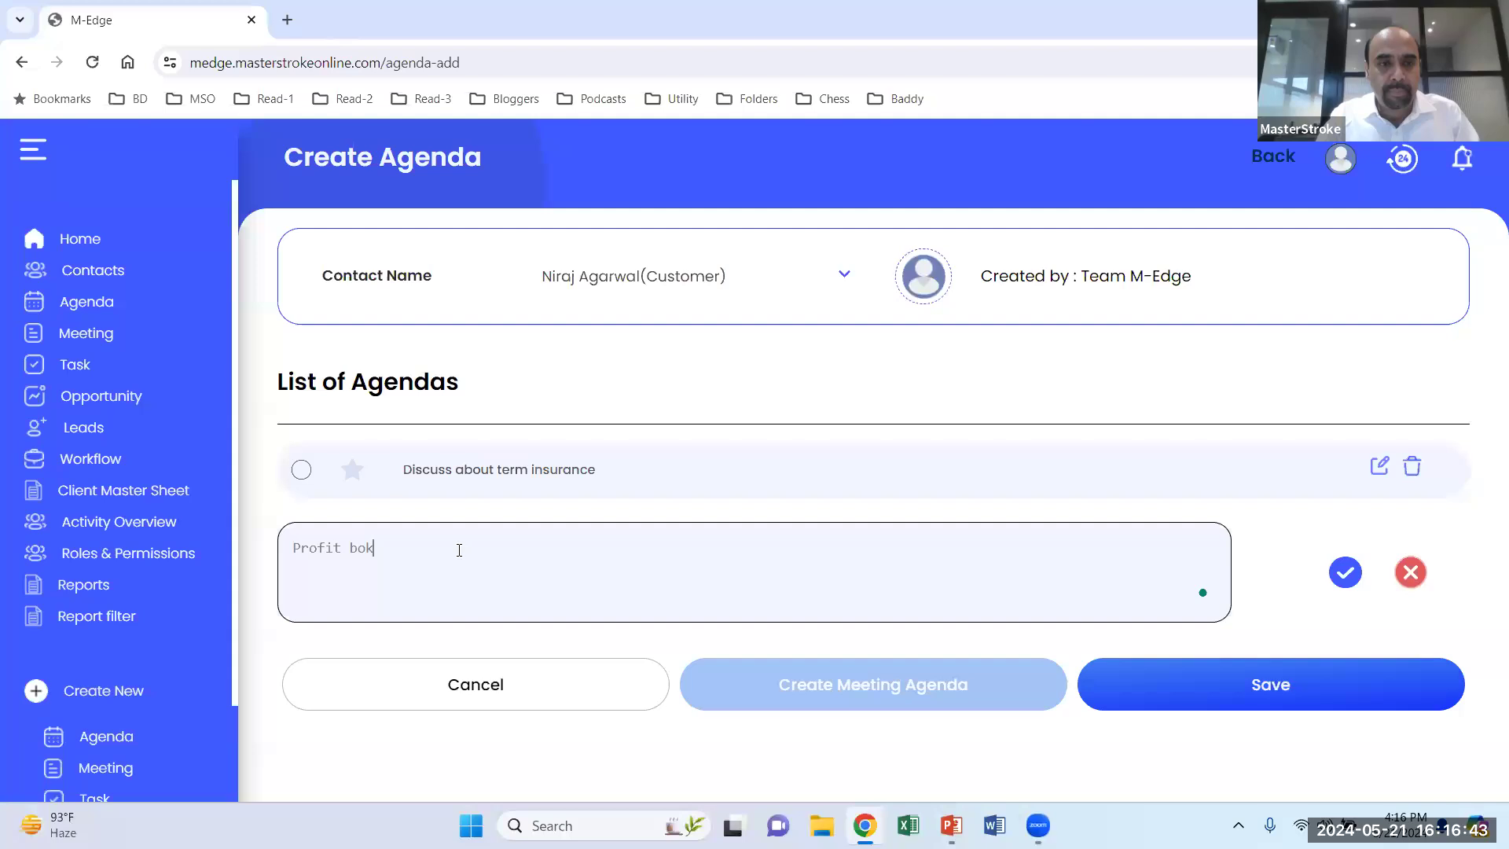
{"action": "key", "text": "BackSpace"}
{"action": "type", "text": "oking after elections"}
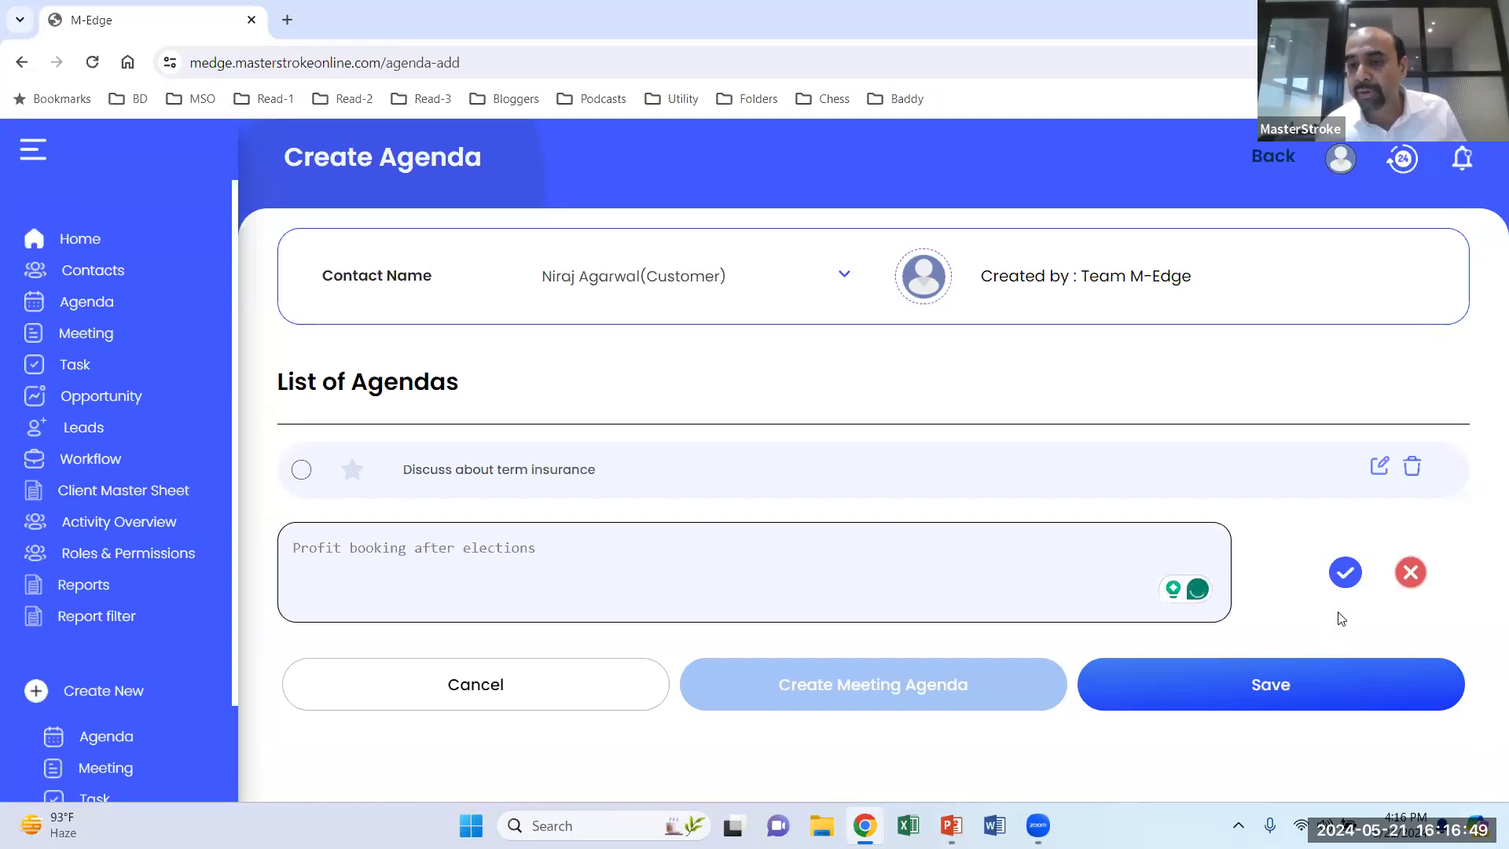
{"action": "left_click", "coordinate": [1345, 578]}
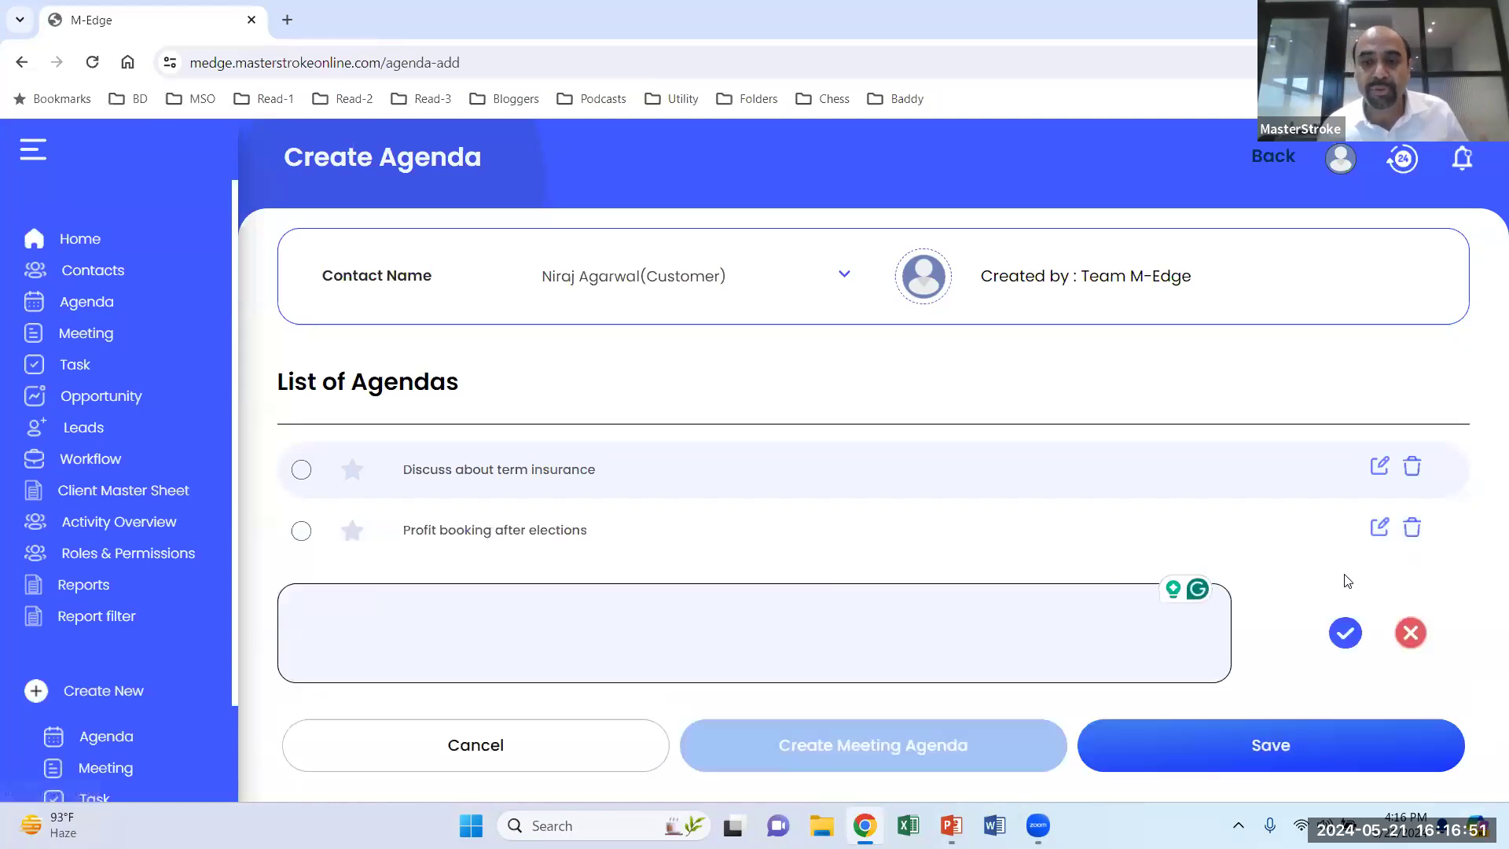
{"action": "left_click", "coordinate": [1295, 744]}
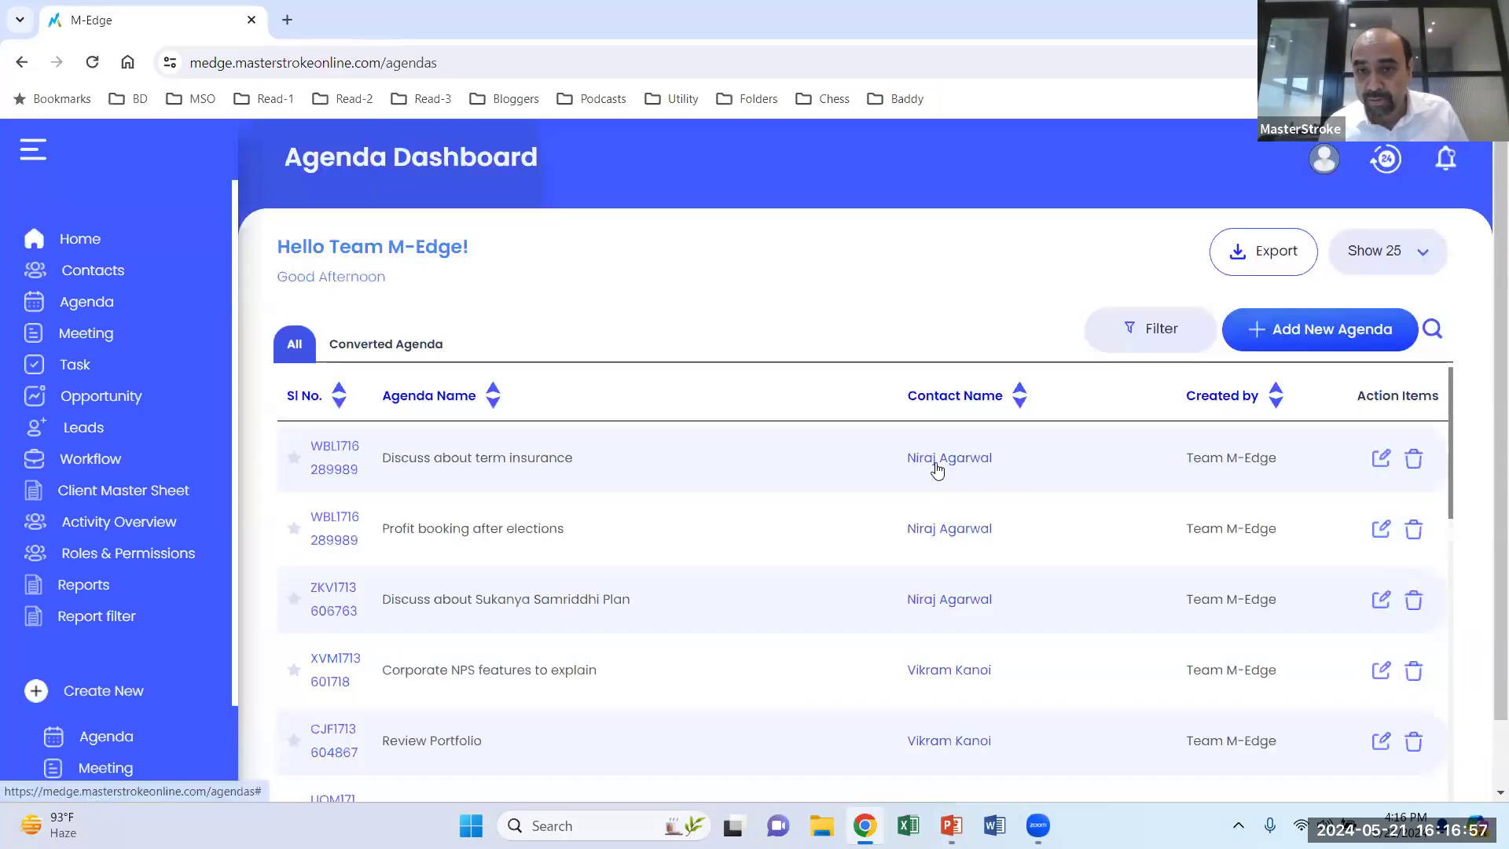
Open the client profile from the new term insurance agenda entry and review the customer's full list of agenda items.
{"action": "left_click", "coordinate": [935, 464]}
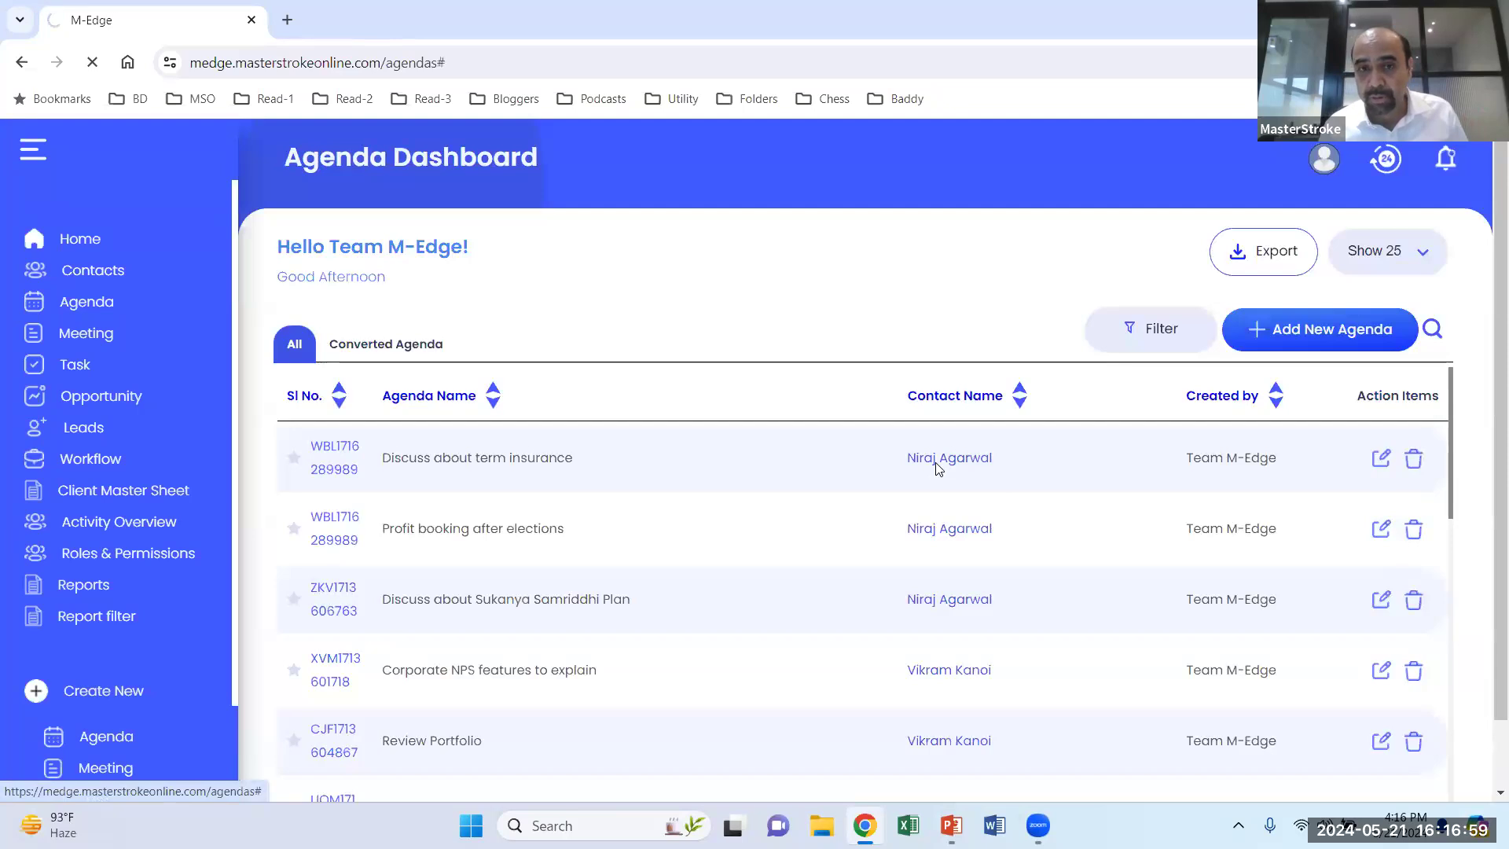
{"action": "scroll", "coordinate": [727, 601], "scroll_direction": "down", "scroll_amount": 2}
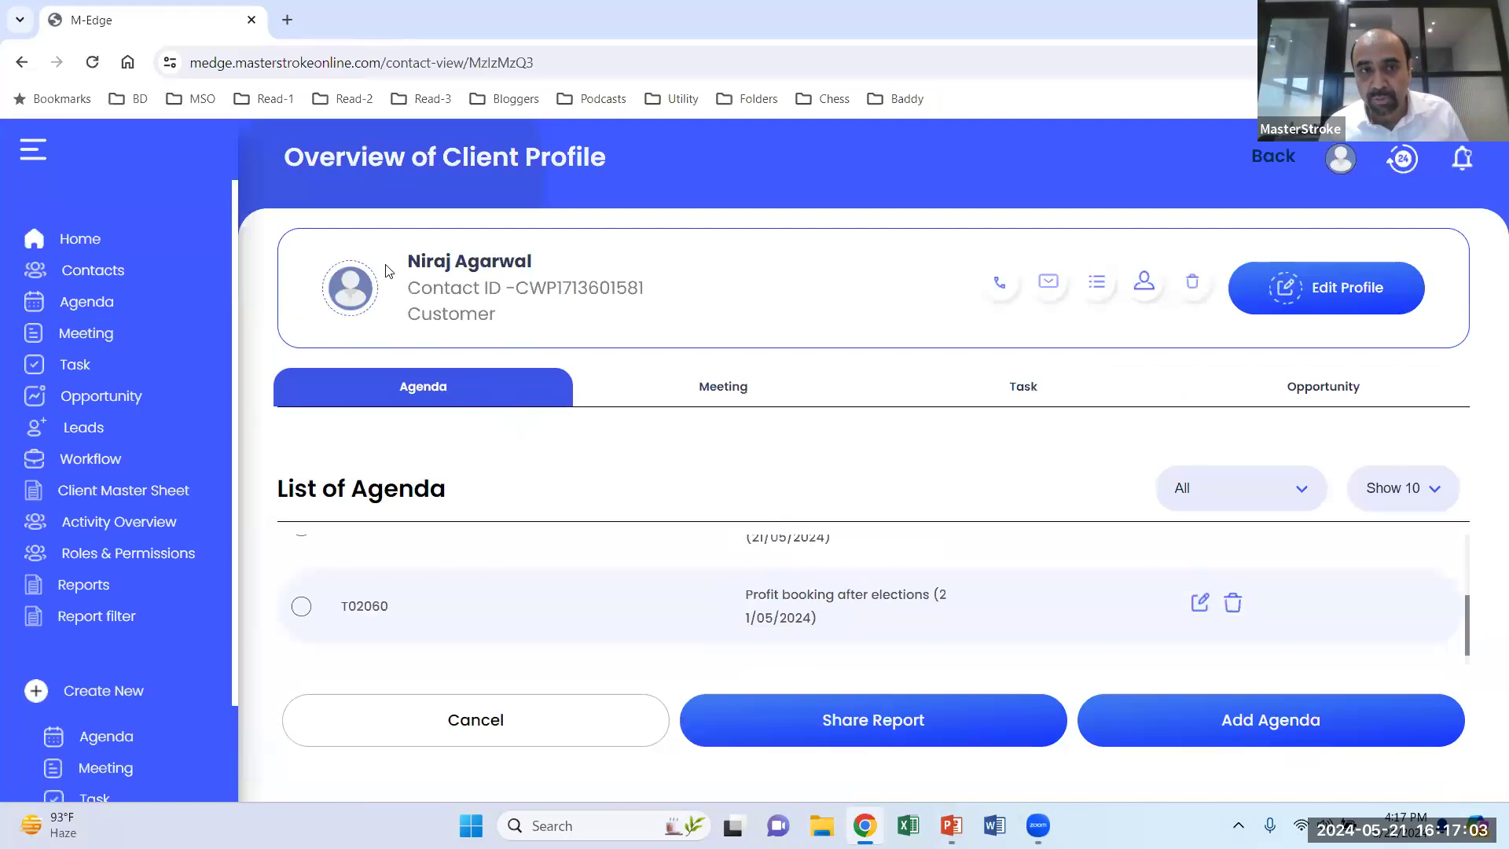
{"action": "left_click_drag", "start_coordinate": [433, 264], "coordinate": [528, 264]}
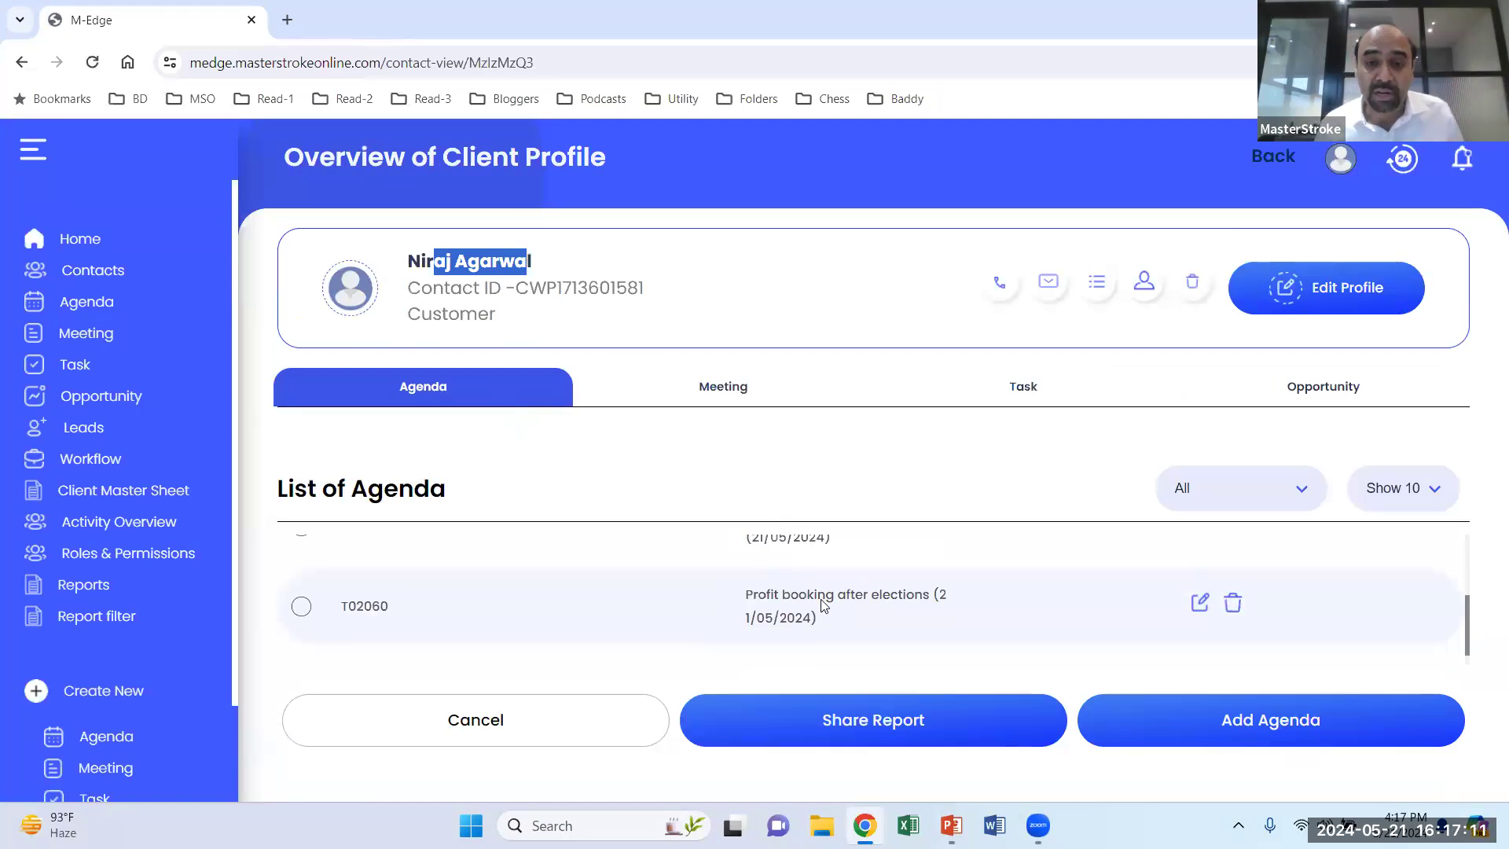
{"action": "scroll", "coordinate": [823, 605], "scroll_direction": "up", "scroll_amount": 3}
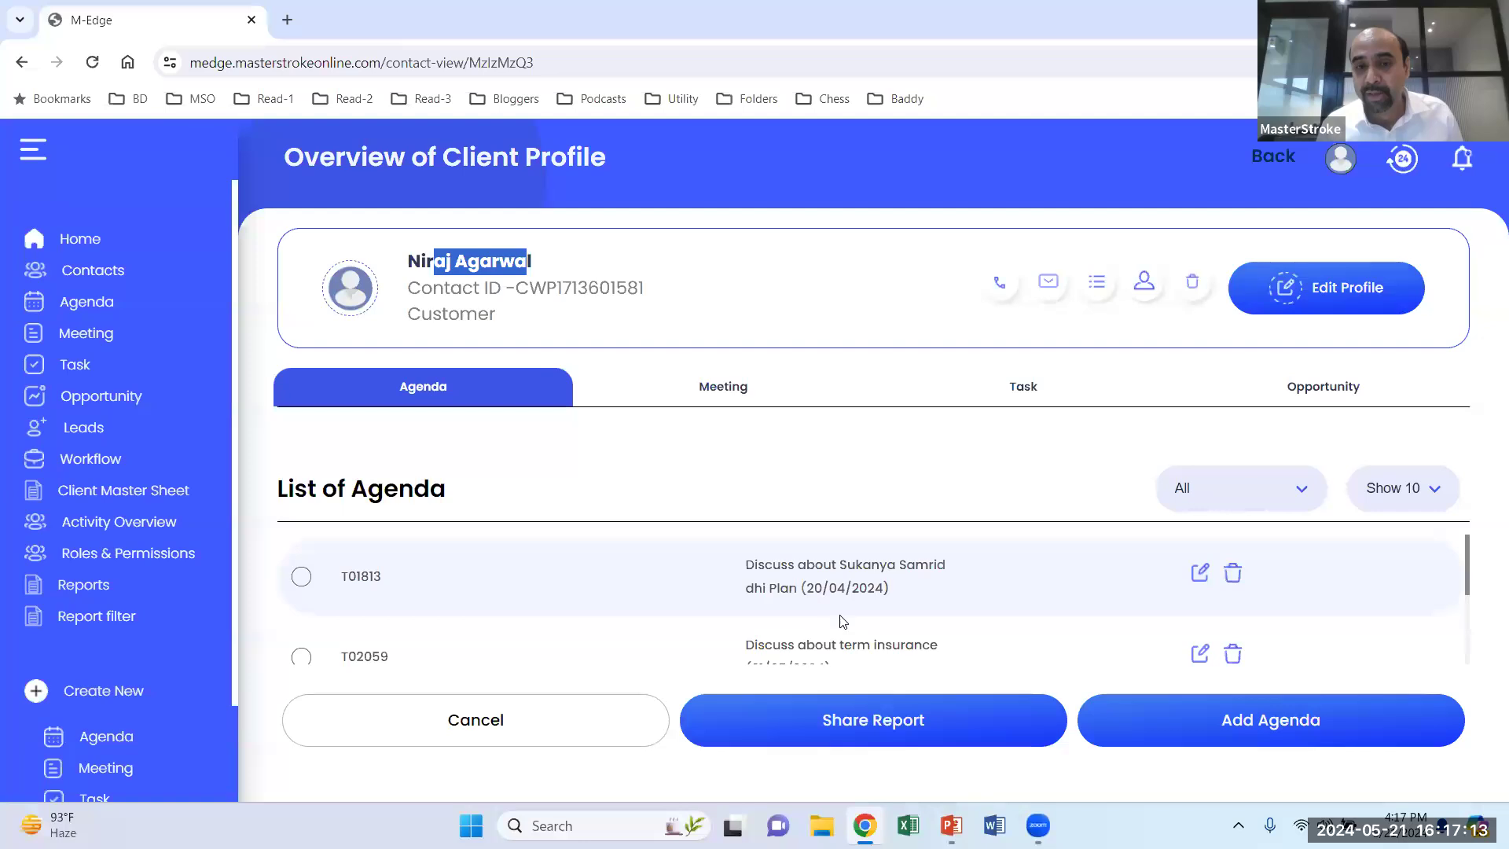
{"action": "scroll", "coordinate": [820, 598], "scroll_direction": "down", "scroll_amount": 3}
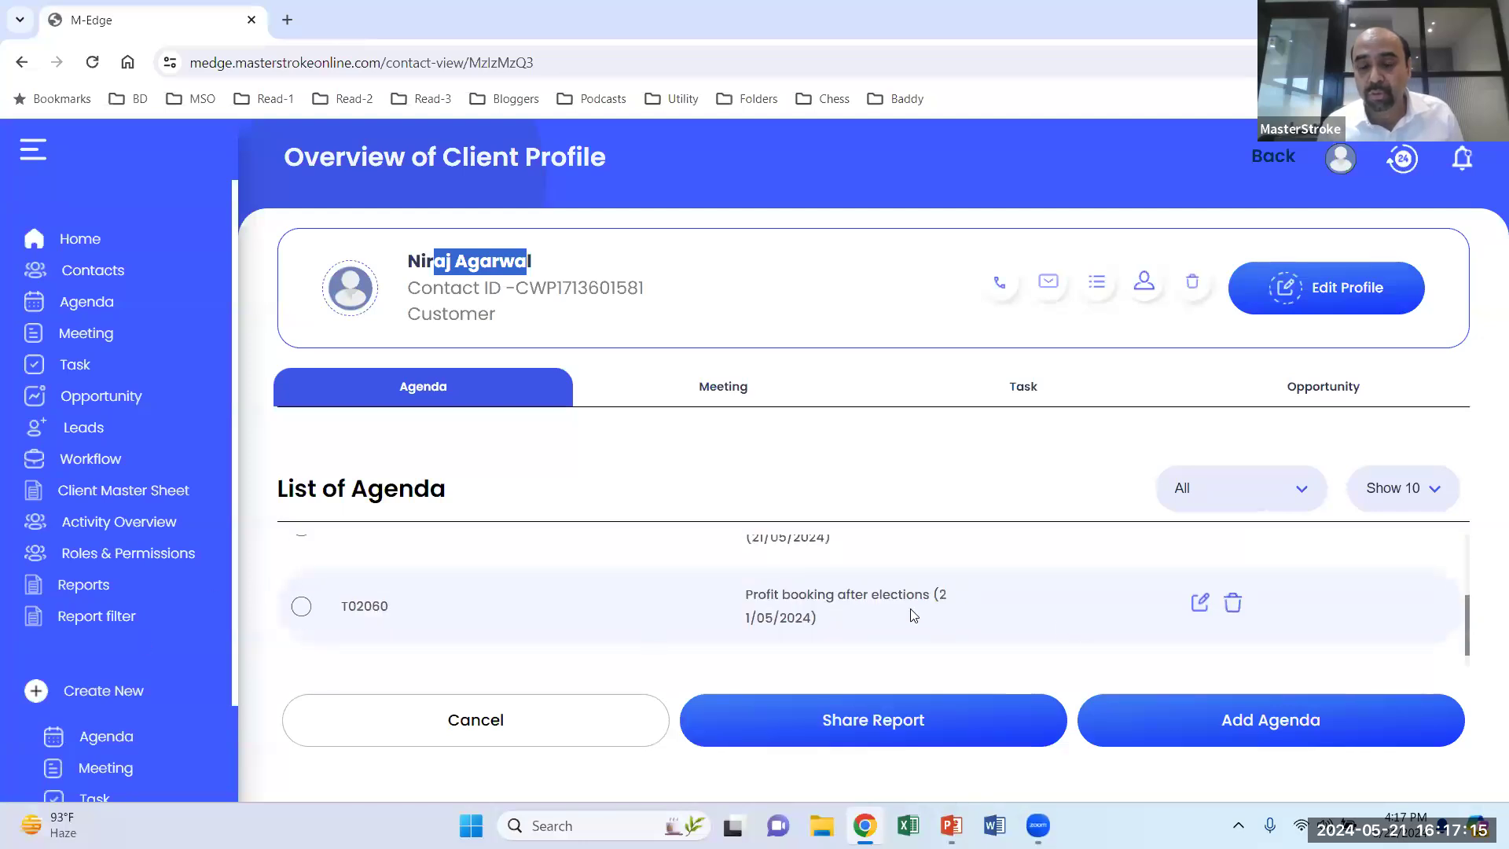
{"action": "scroll", "coordinate": [866, 602], "scroll_direction": "up", "scroll_amount": 3}
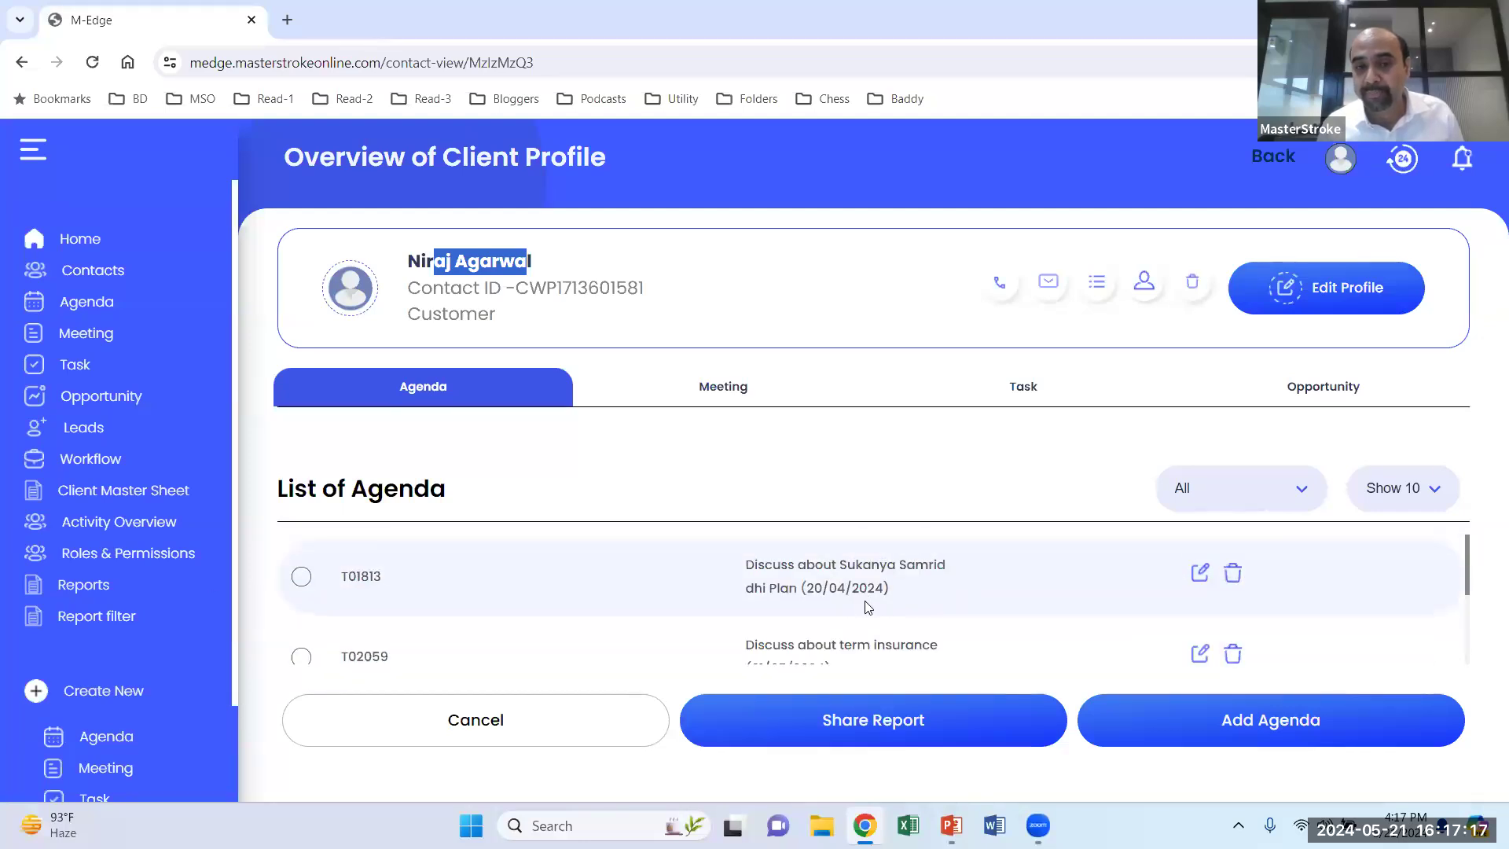
{"action": "scroll", "coordinate": [868, 606], "scroll_direction": "down", "scroll_amount": 3}
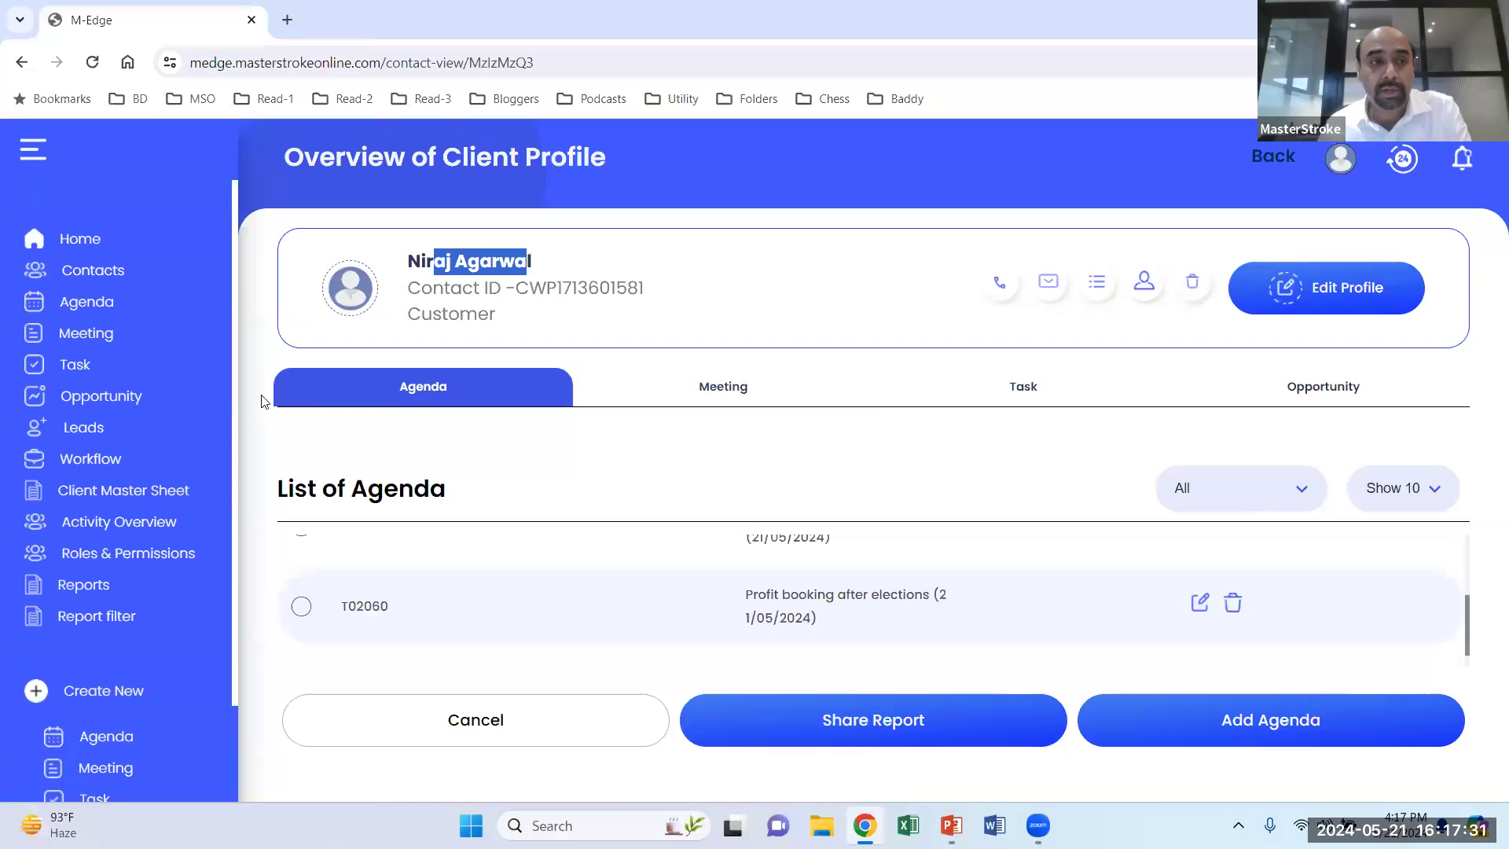
Start a new meeting from the Meeting List and select the same customer by searching the first name.
{"action": "left_click", "coordinate": [104, 343]}
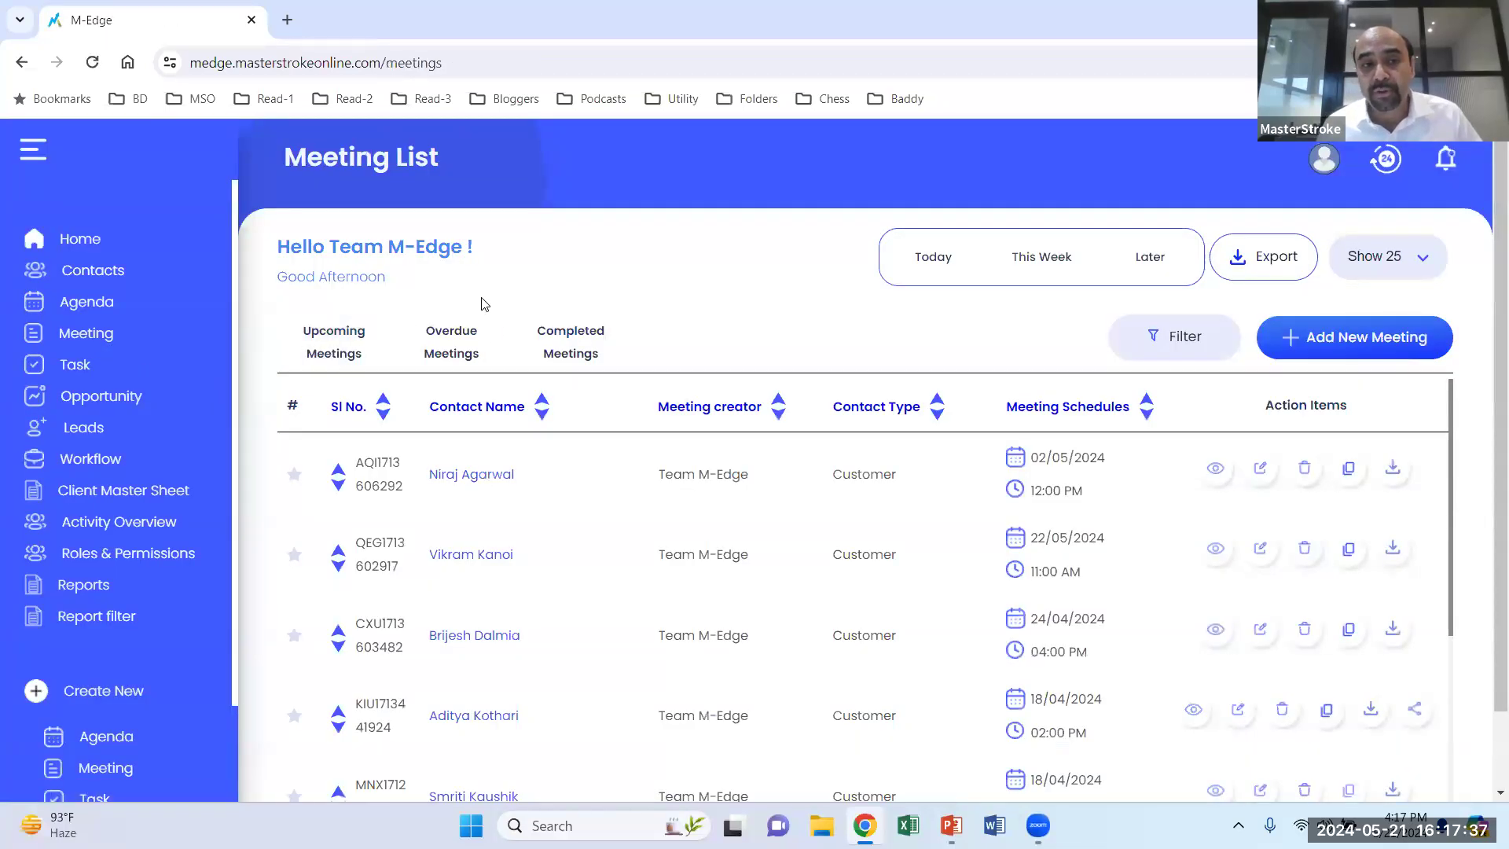
{"action": "left_click", "coordinate": [1349, 343]}
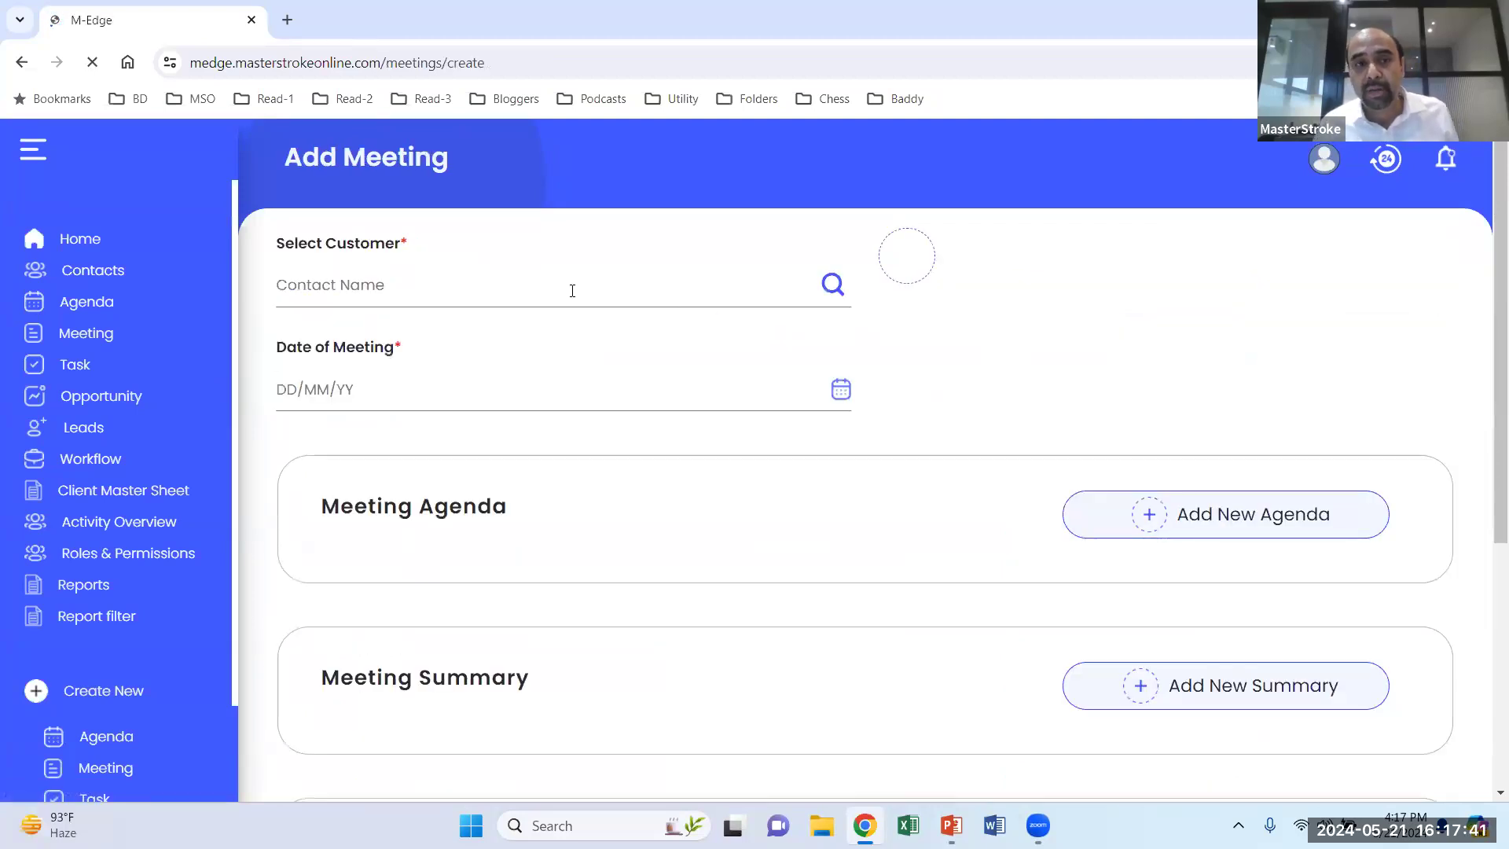
{"action": "type", "text": "niraj"}
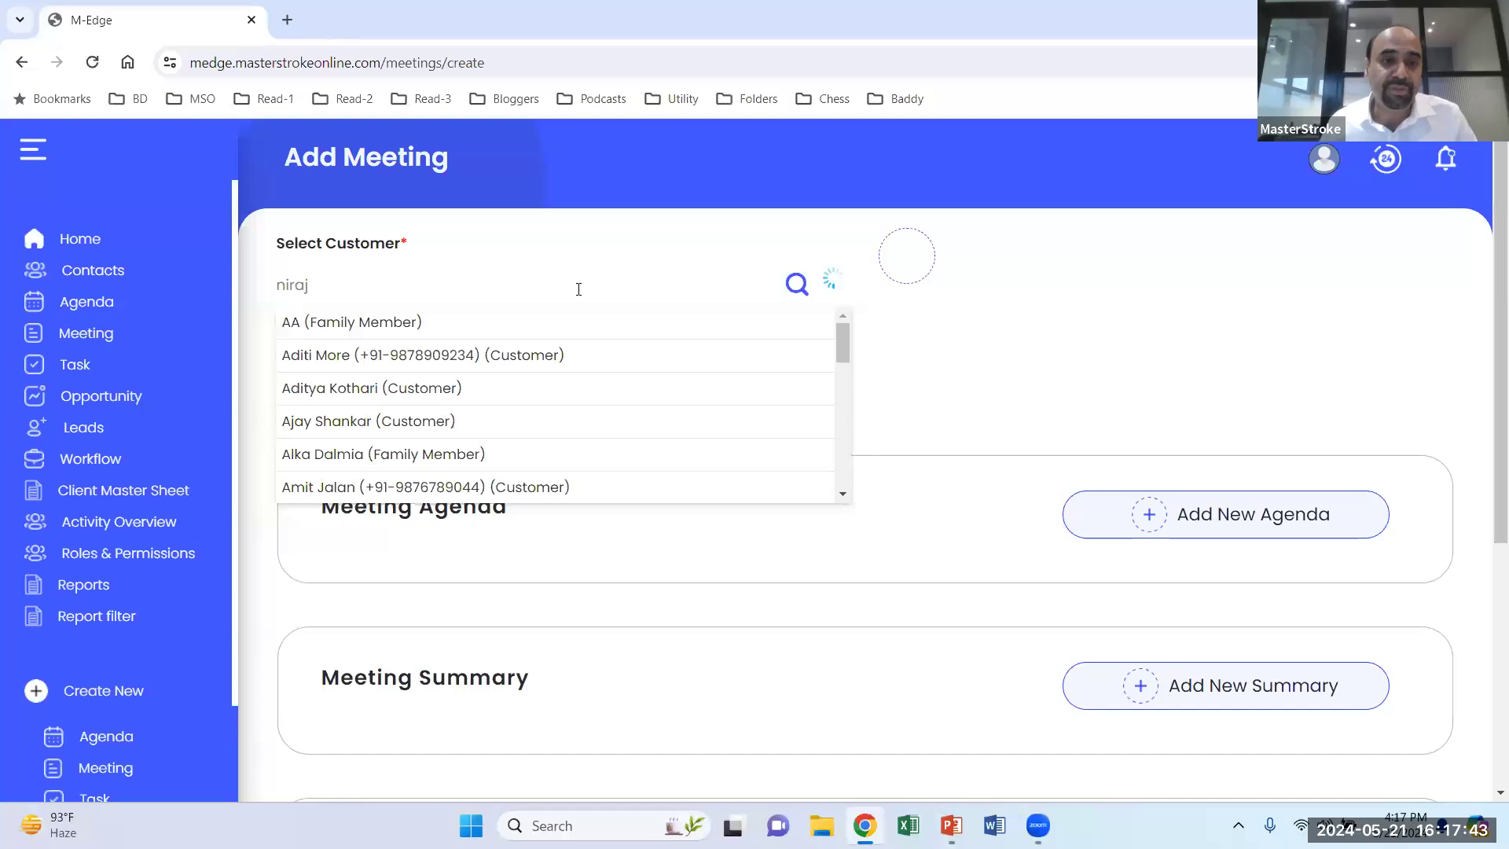
{"action": "left_click", "coordinate": [403, 324]}
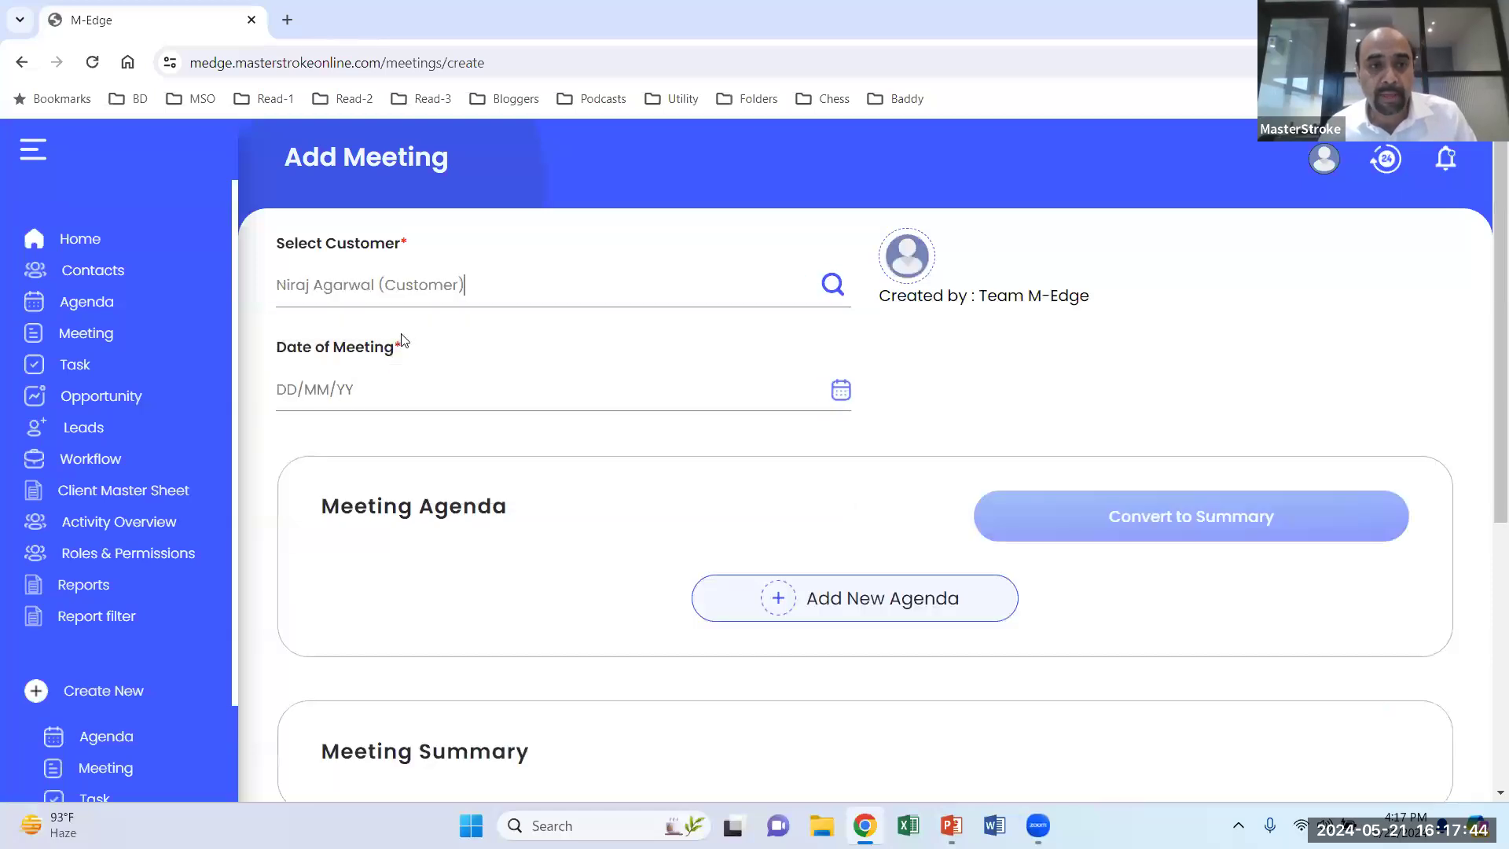
Set the date of the meeting to 24/05/2024 04:00 PM.
{"action": "left_click", "coordinate": [388, 403]}
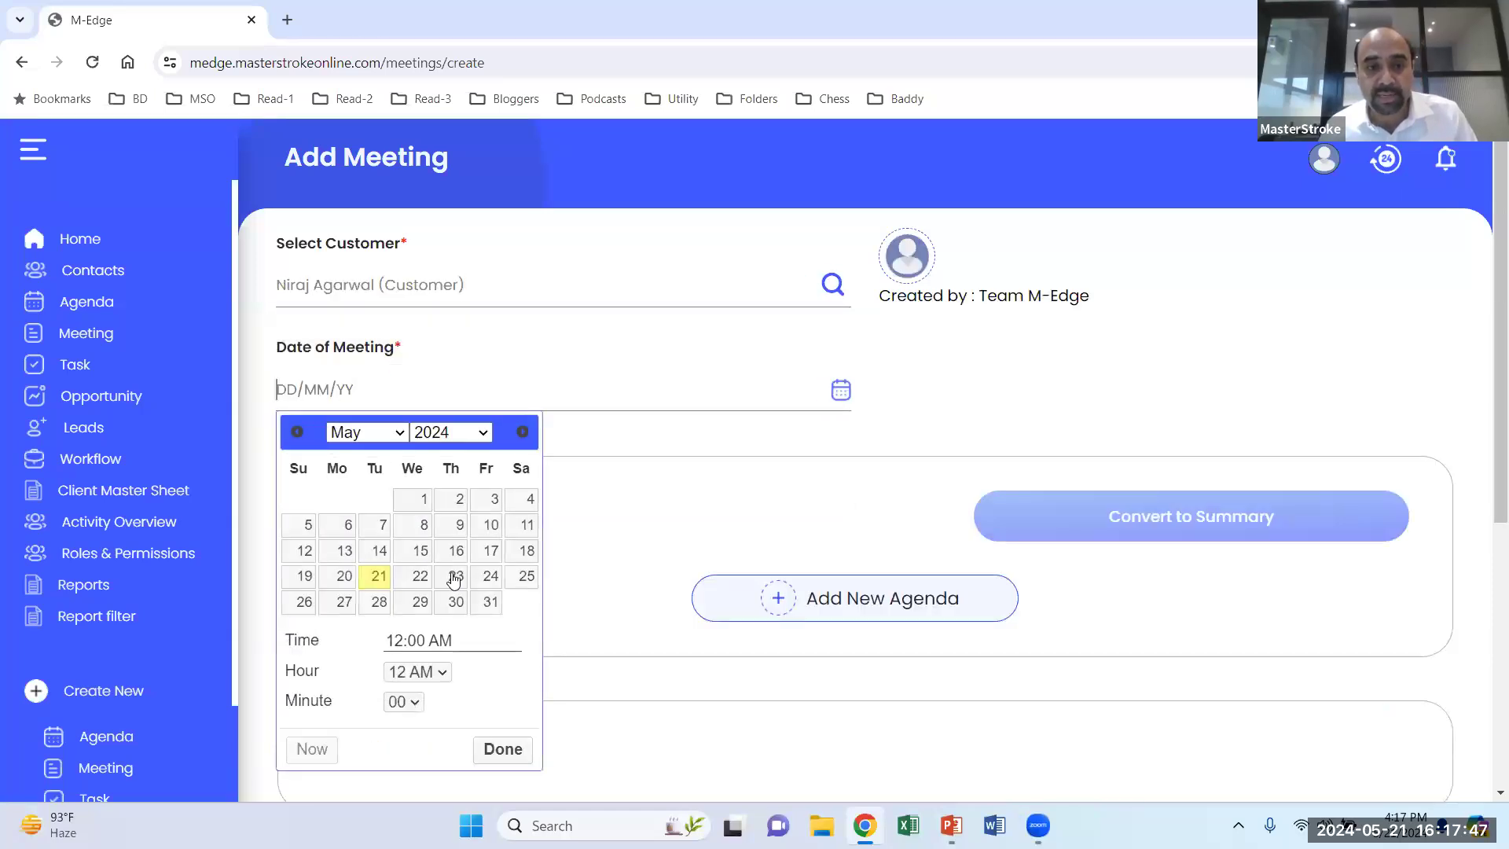
{"action": "left_click", "coordinate": [490, 578]}
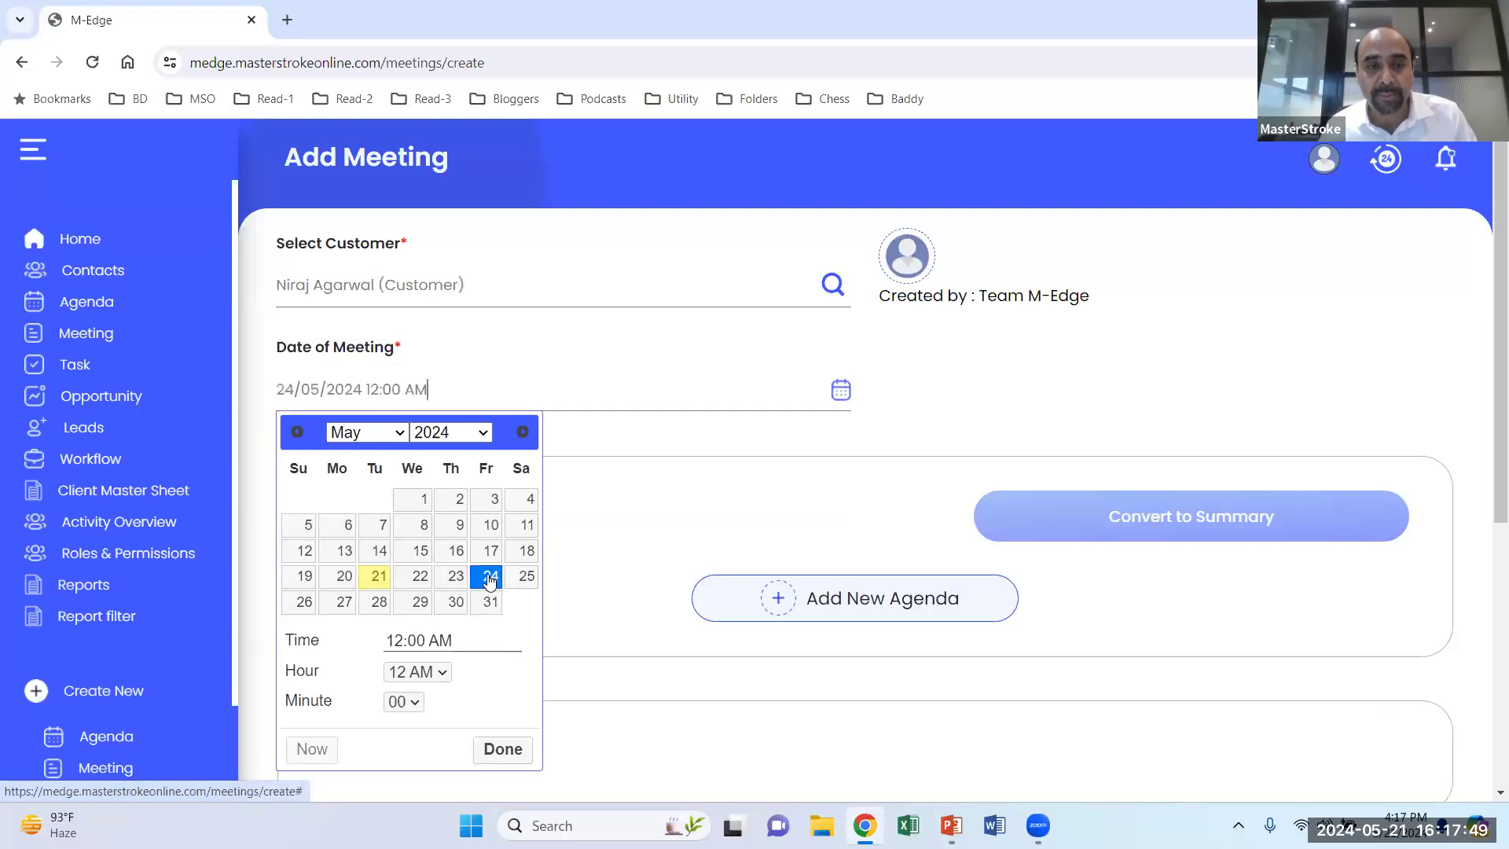
{"action": "left_click", "coordinate": [425, 672]}
{"action": "left_click", "coordinate": [417, 591]}
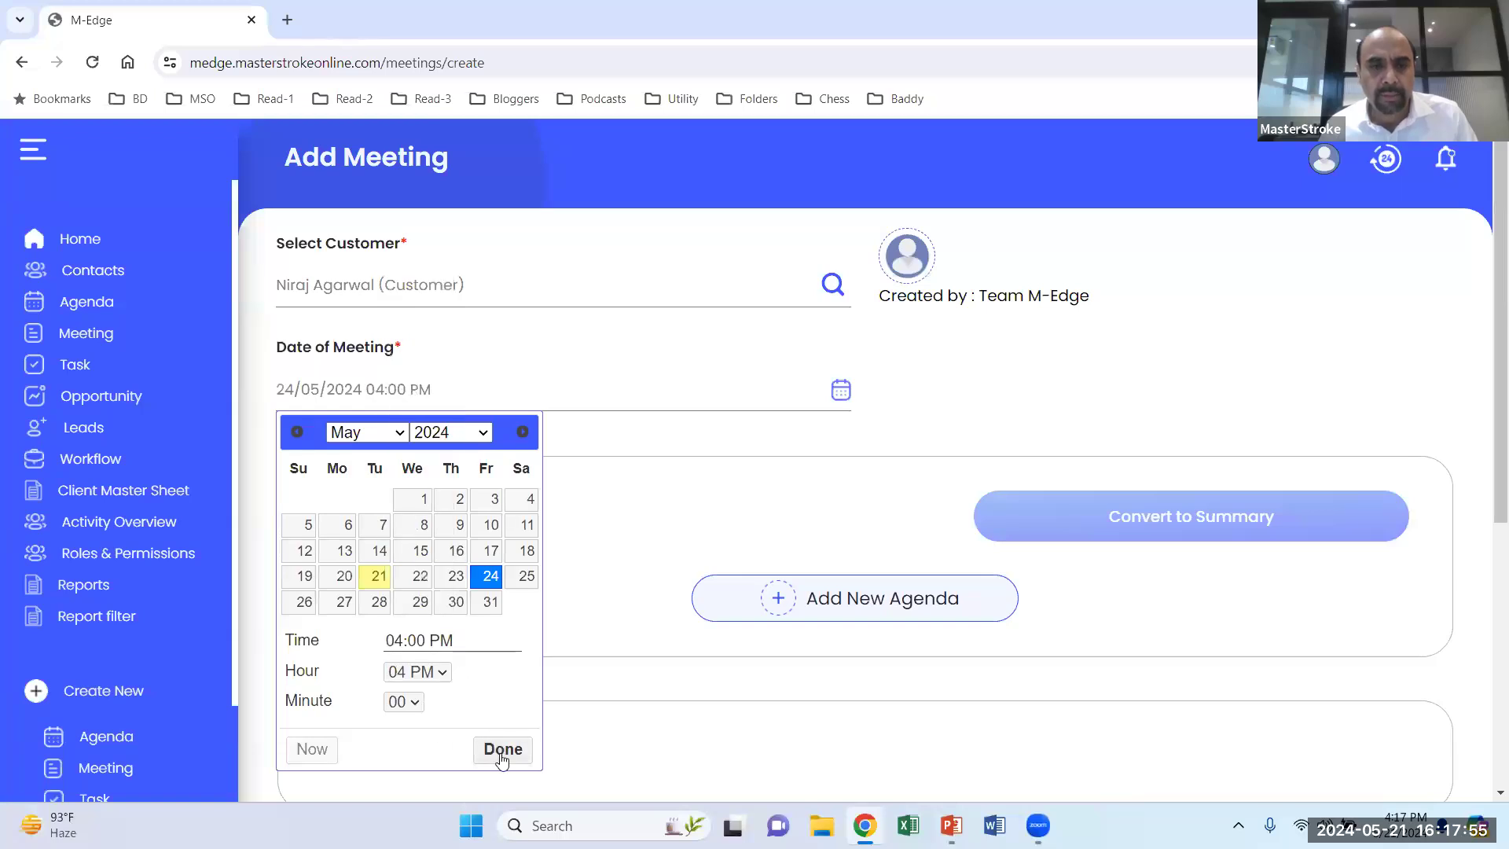
{"action": "left_click", "coordinate": [502, 755]}
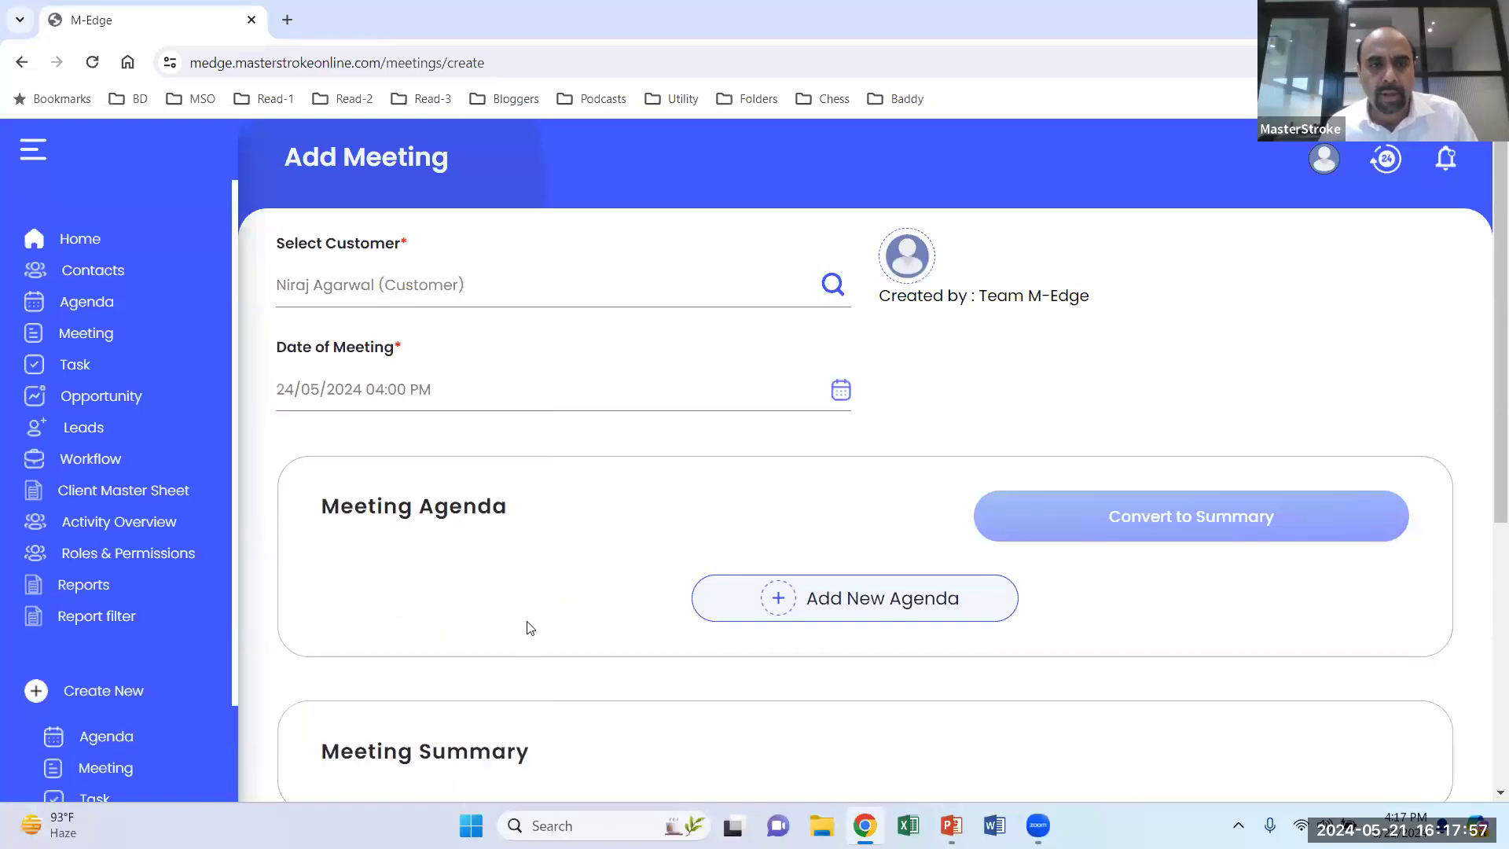
Add the existing agenda items "Profit booking after elections" and "Discuss about term insurance" to the meeting agenda.
{"action": "scroll", "coordinate": [525, 627], "scroll_direction": "down", "scroll_amount": 2}
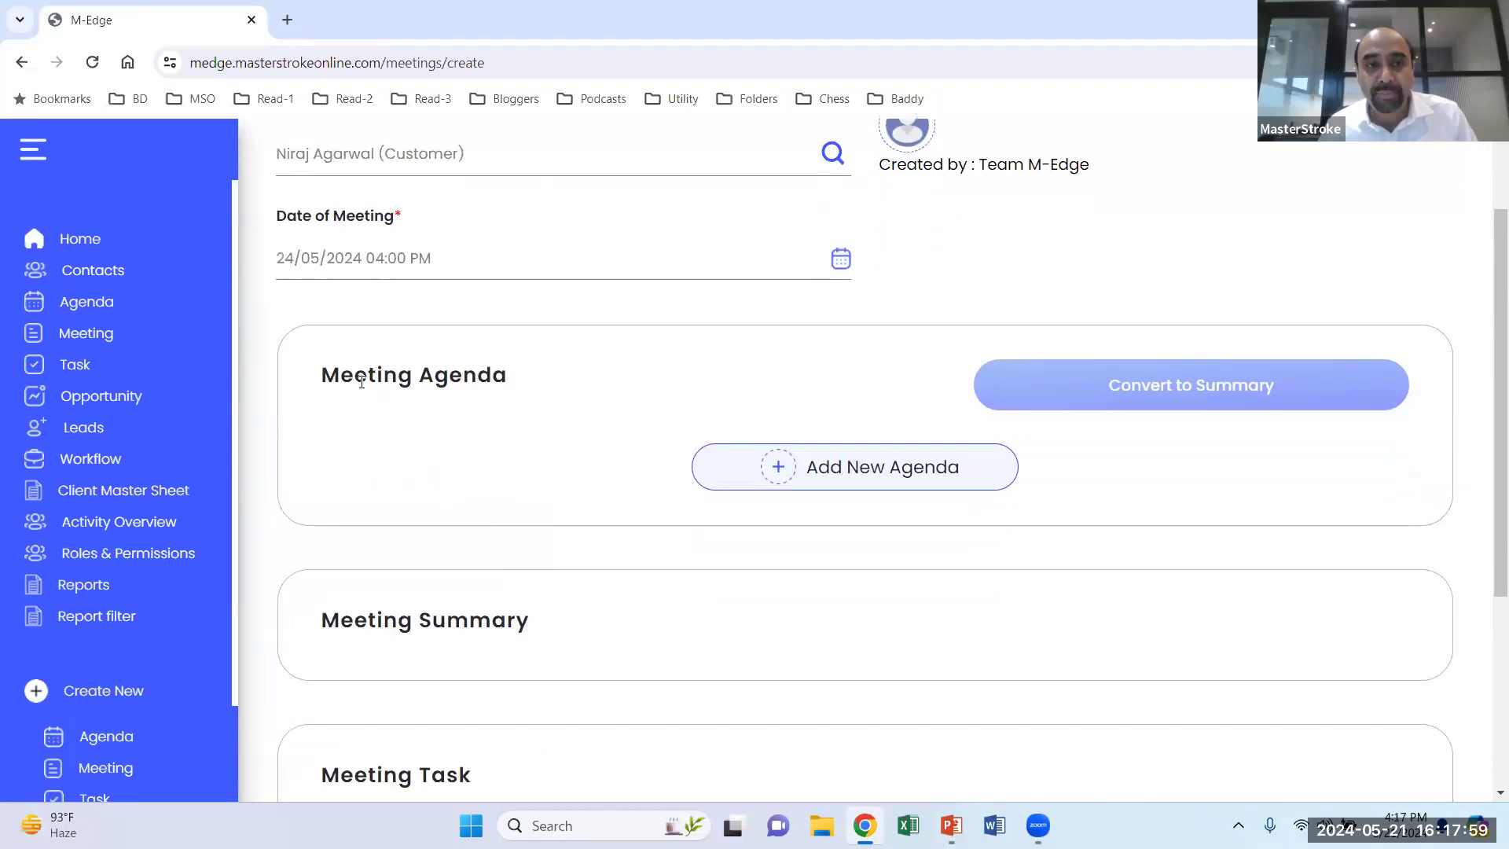
{"action": "left_click_drag", "start_coordinate": [356, 376], "coordinate": [507, 391]}
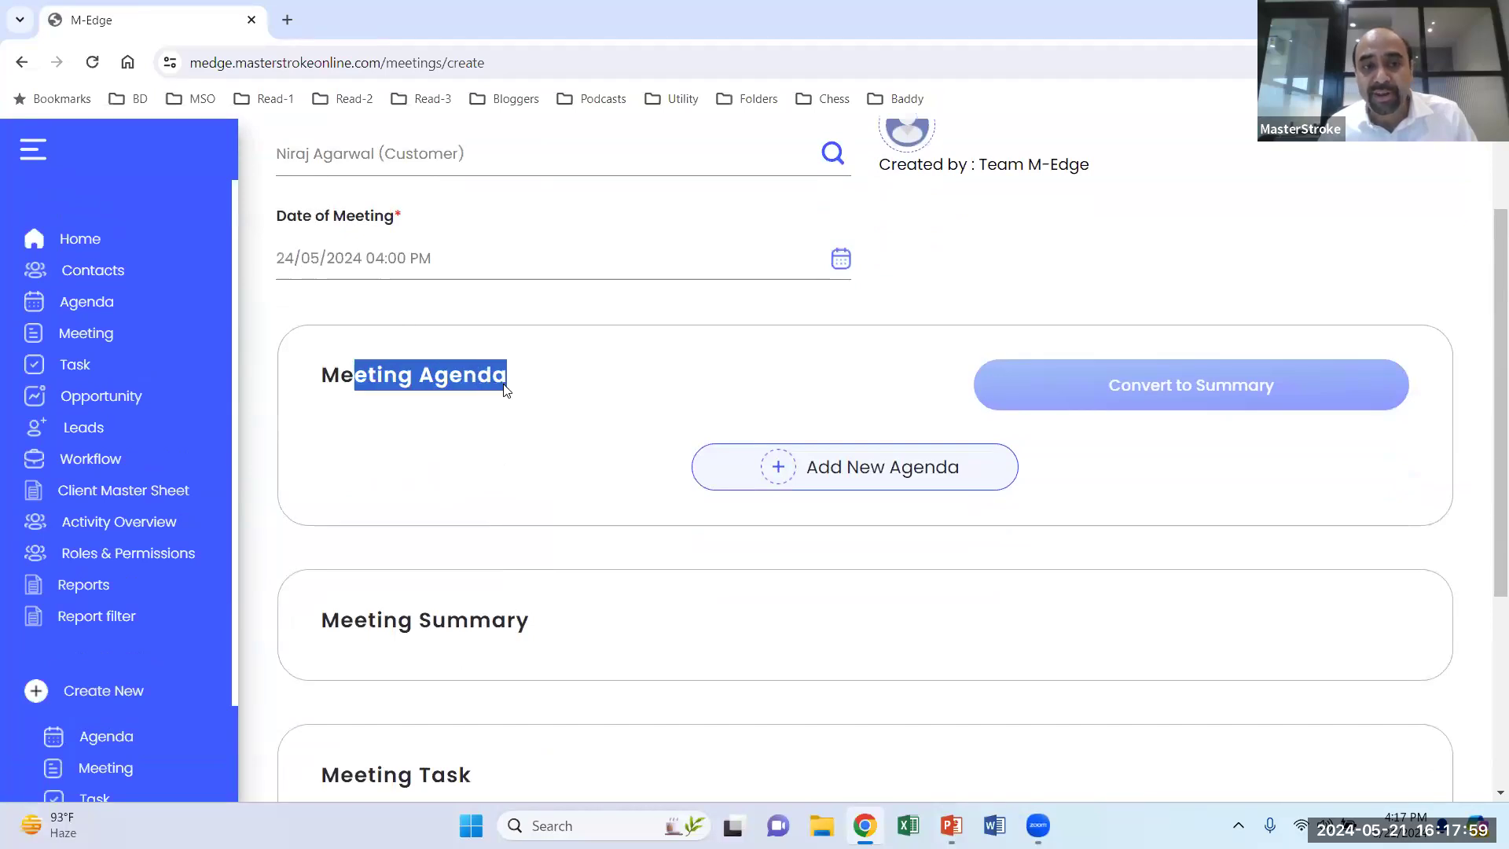
{"action": "left_click", "coordinate": [812, 469]}
{"action": "left_click", "coordinate": [540, 524]}
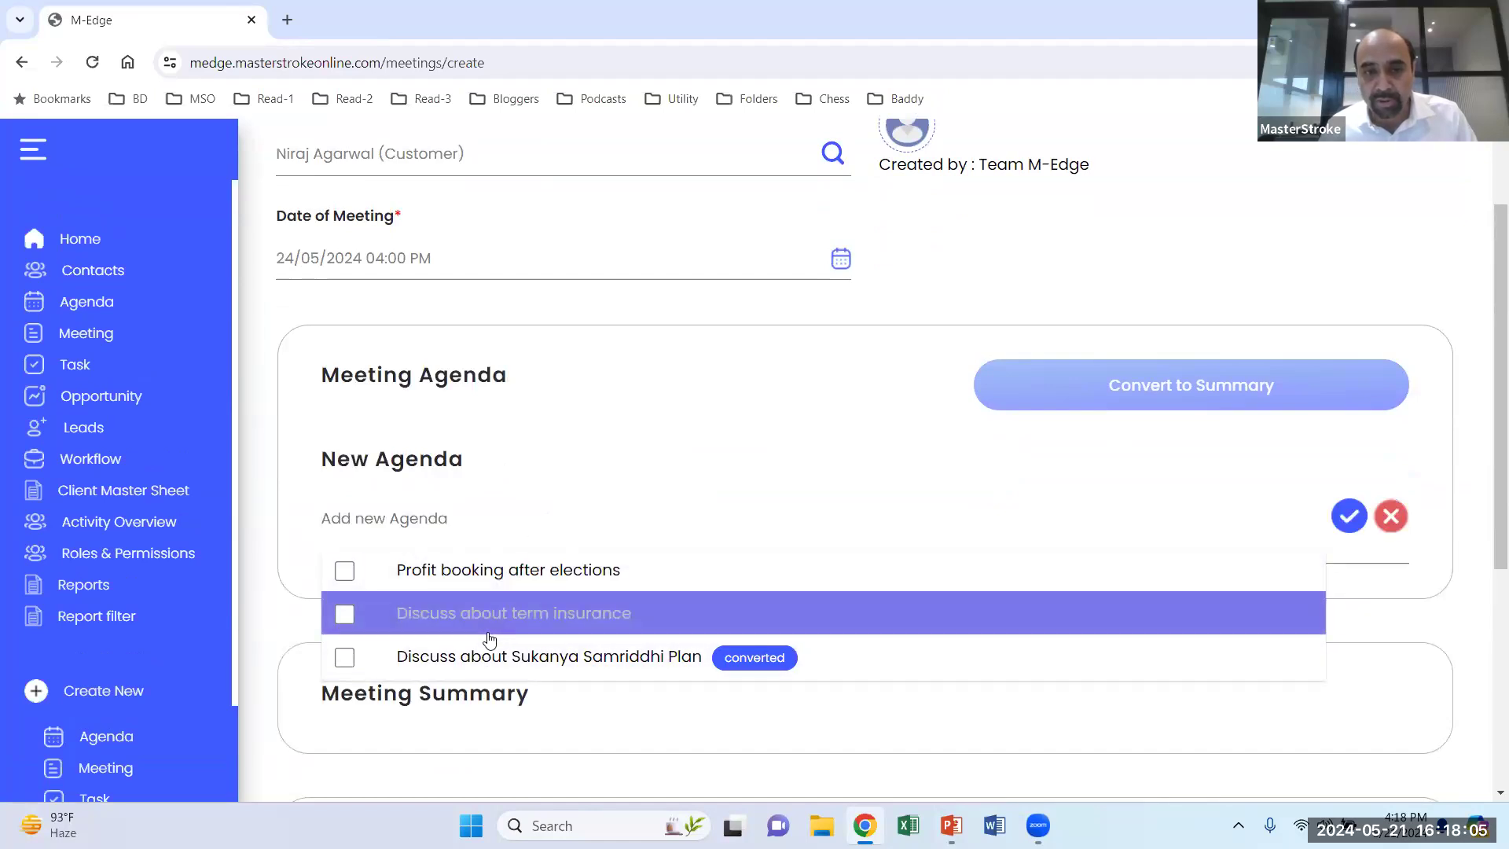
{"action": "left_click", "coordinate": [350, 575]}
{"action": "left_click", "coordinate": [344, 617]}
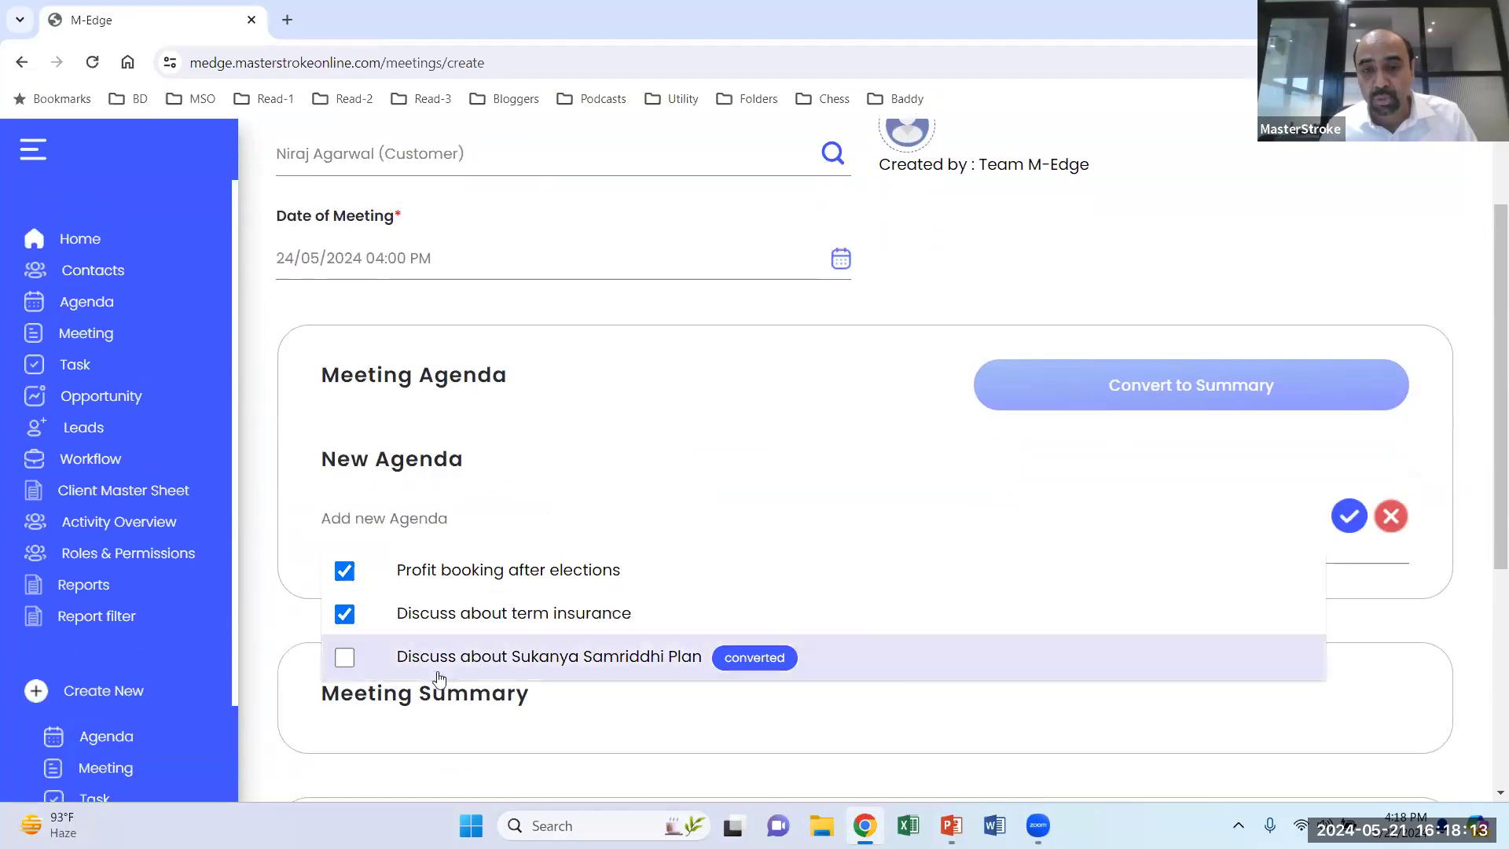
{"action": "left_click", "coordinate": [1354, 518]}
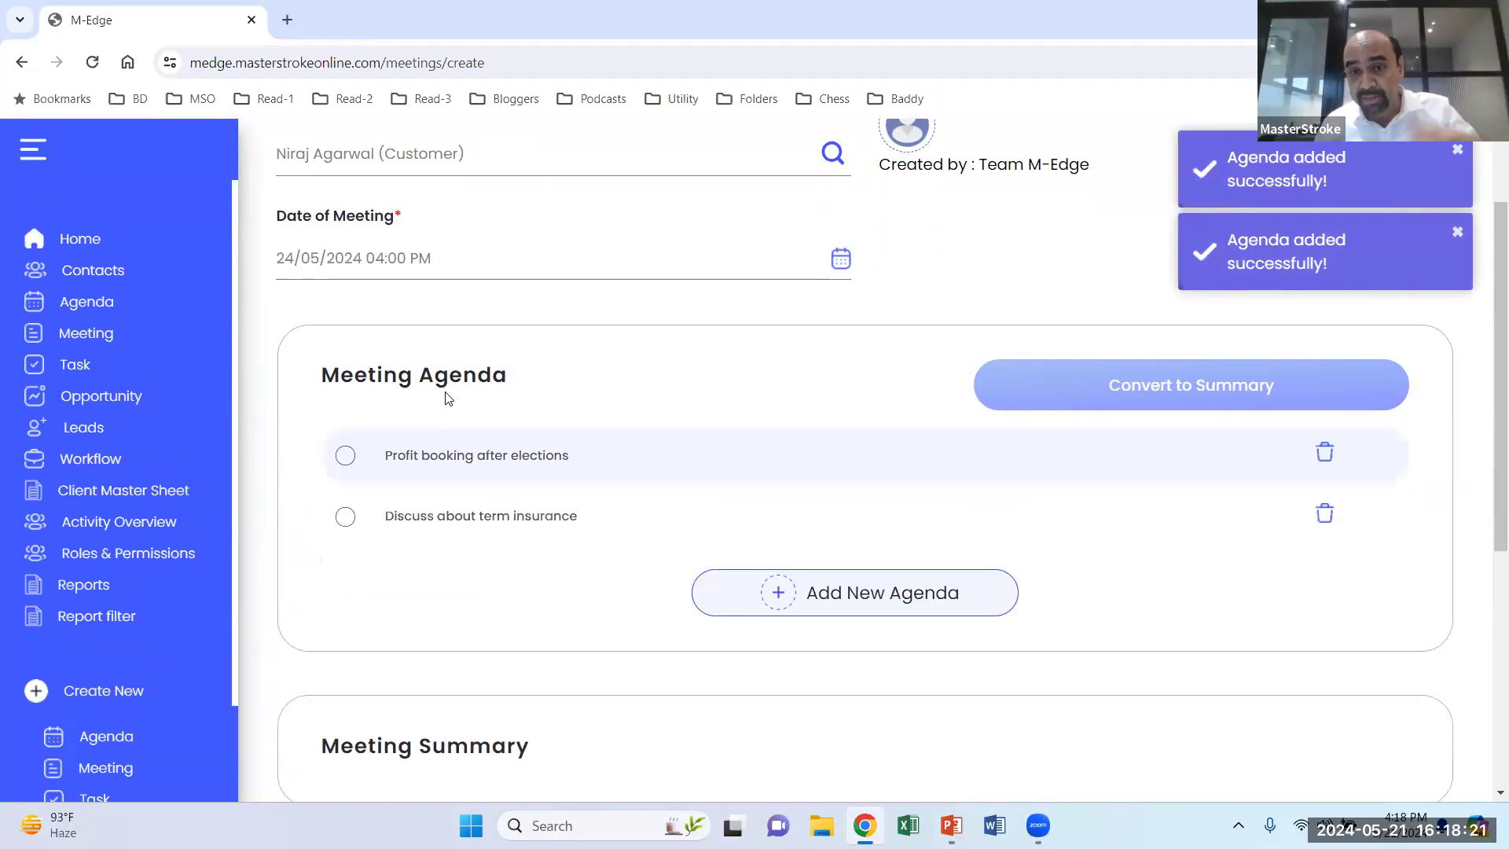
Review the meeting's summary, task and sync sections, and save the meeting with no Zoom or Google Meet sync.
{"action": "scroll", "coordinate": [448, 397], "scroll_direction": "down", "scroll_amount": 6}
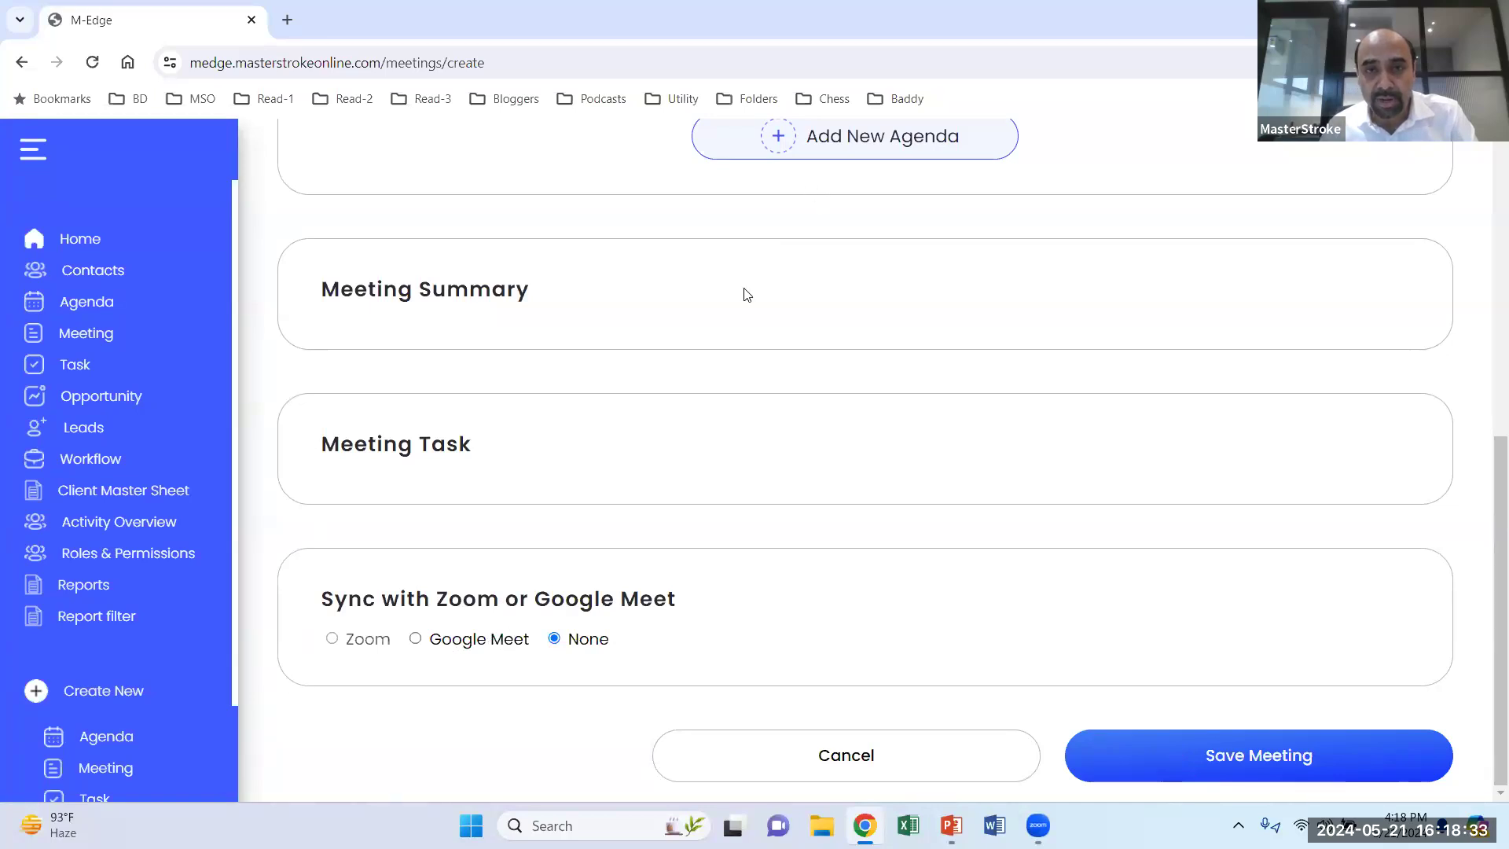
{"action": "scroll", "coordinate": [645, 267], "scroll_direction": "up", "scroll_amount": 3}
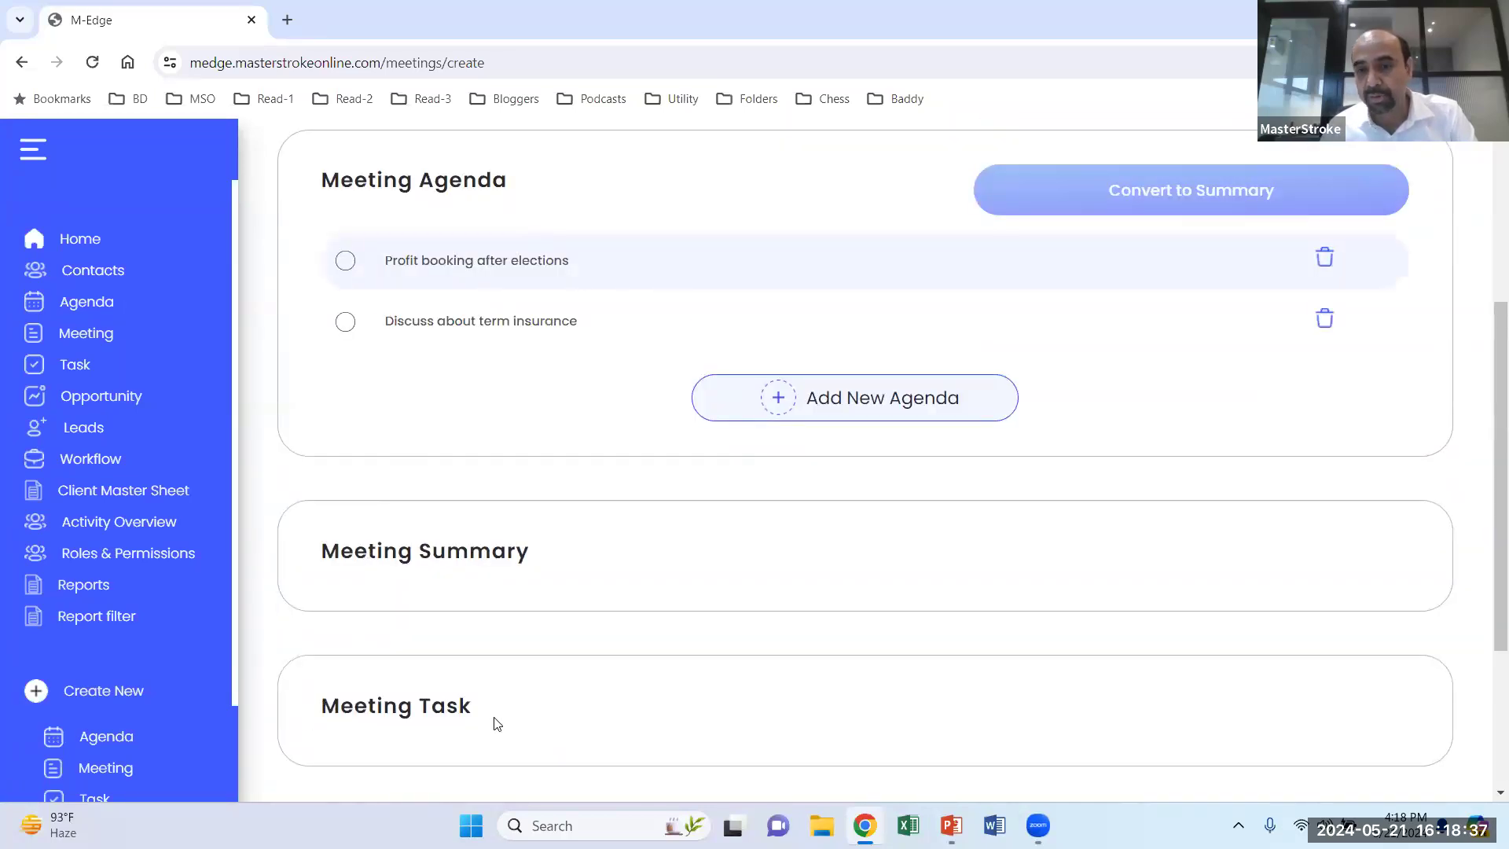
{"action": "scroll", "coordinate": [1195, 393], "scroll_direction": "down", "scroll_amount": 3}
{"action": "left_click", "coordinate": [1222, 757]}
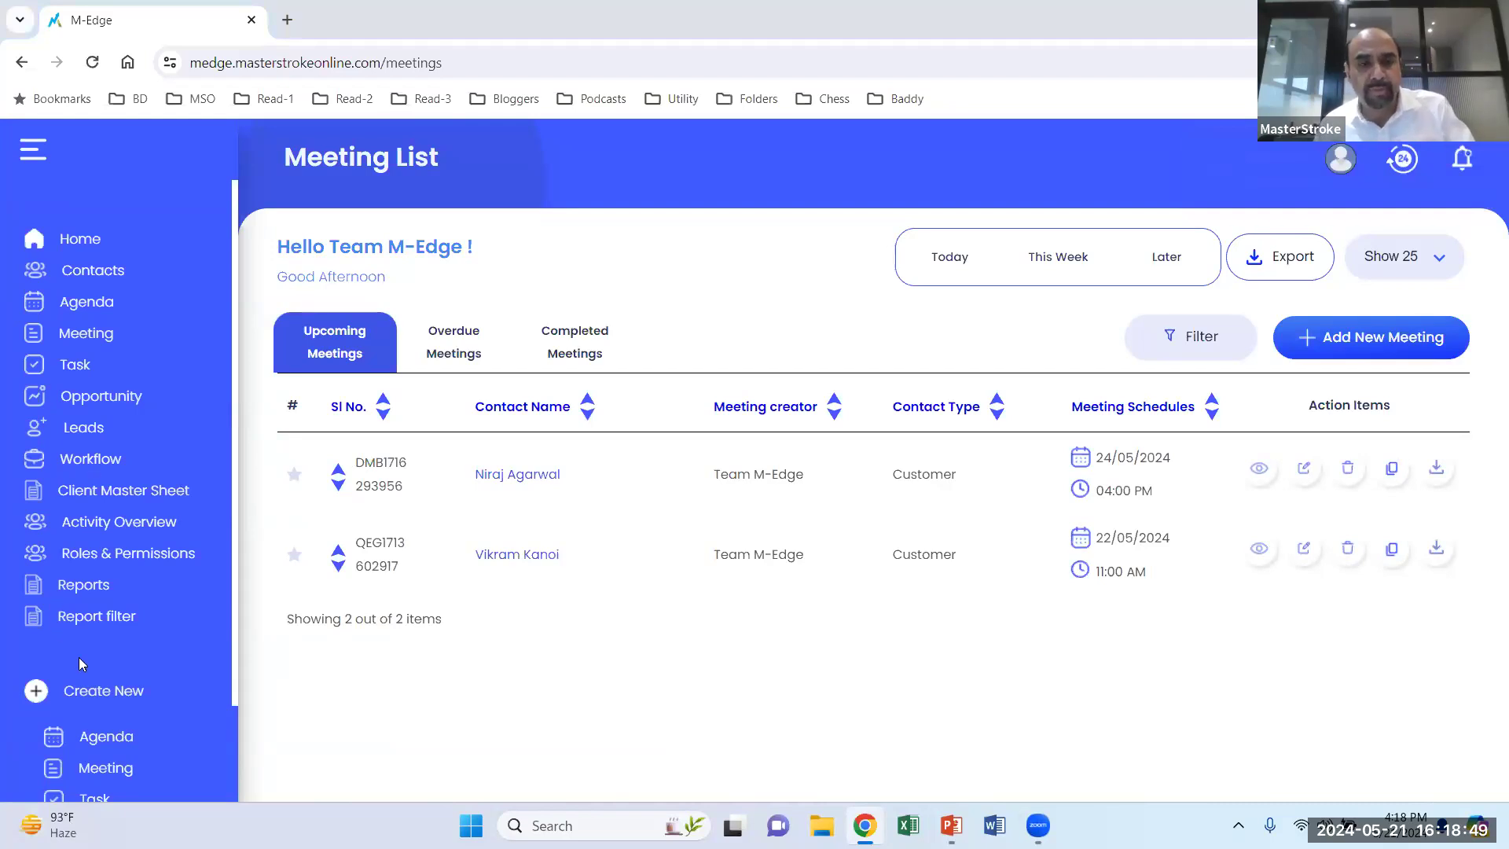
Switch to the slide presentation and advance past the Meeting Module slide to the Workflow Module slide.
{"action": "key", "text": "alt+Tab"}
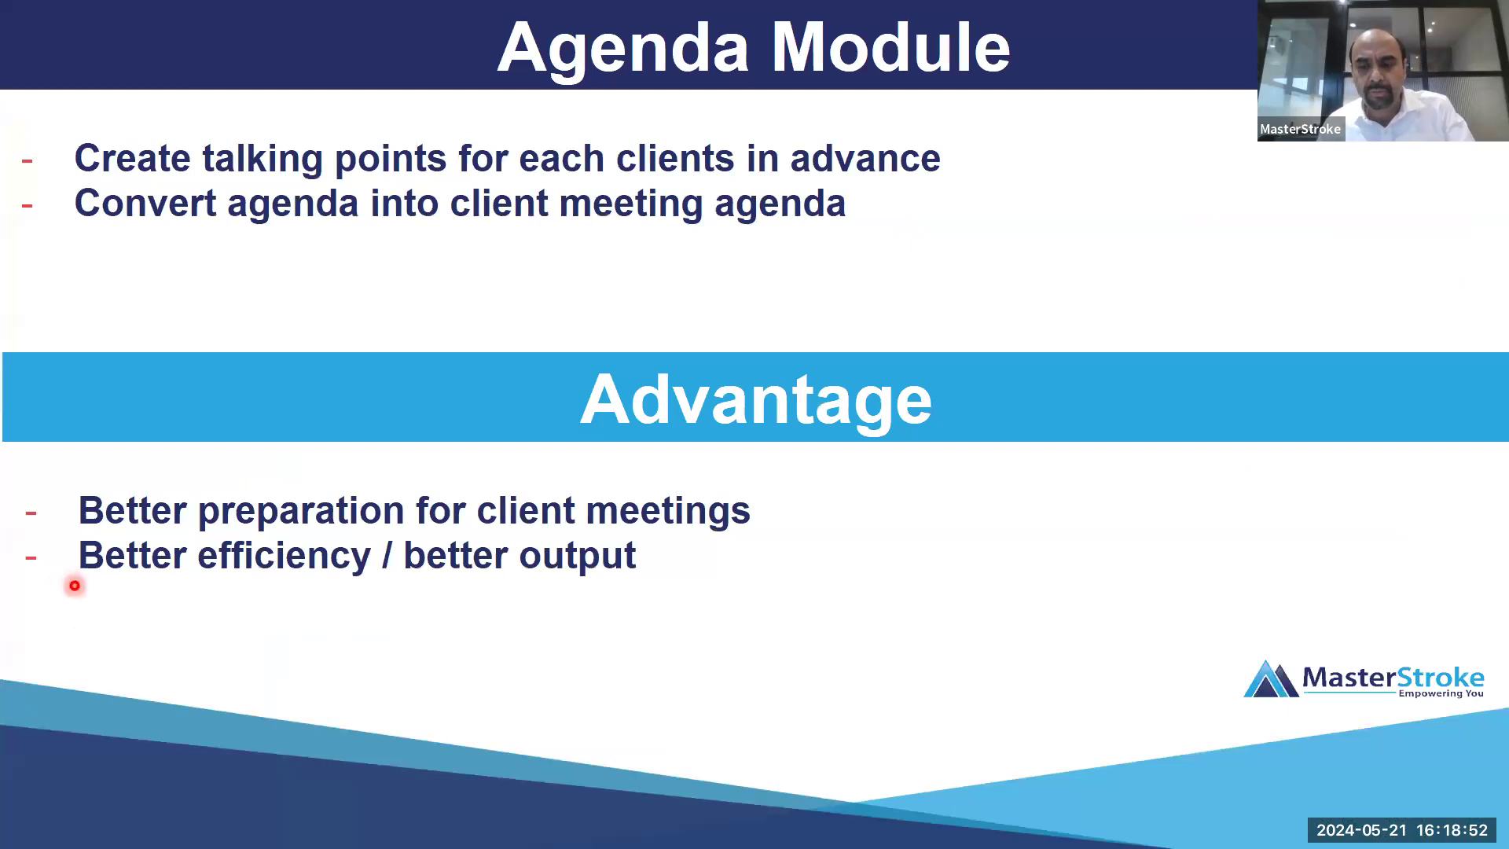
{"action": "left_click", "coordinate": [86, 591]}
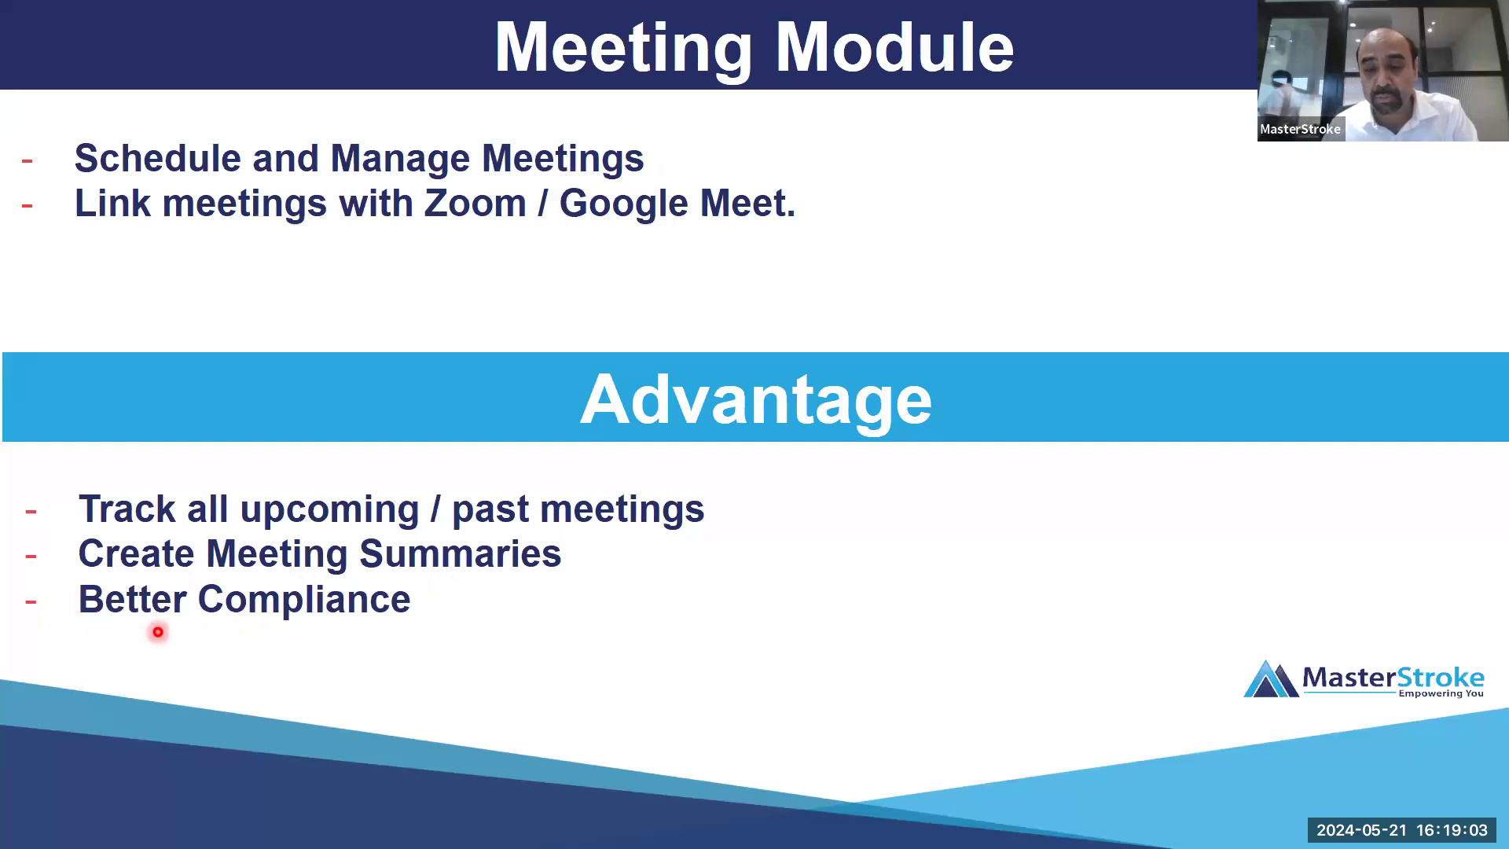
{"action": "key", "text": "Right"}
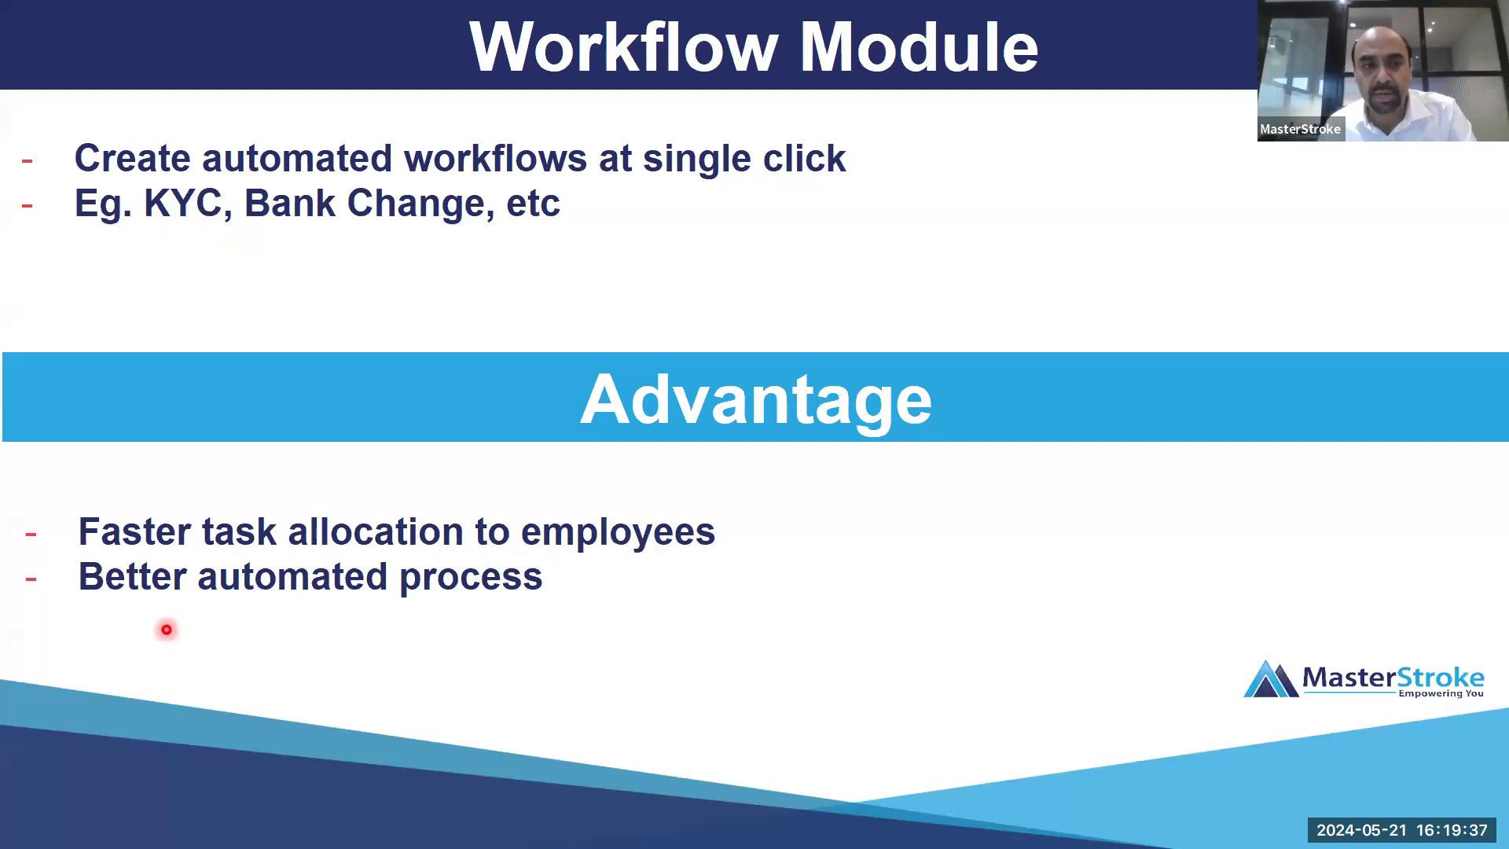
Switch back to M-Edge in the browser and view the active workflows of the KYC template.
{"action": "key", "text": "alt+Tab"}
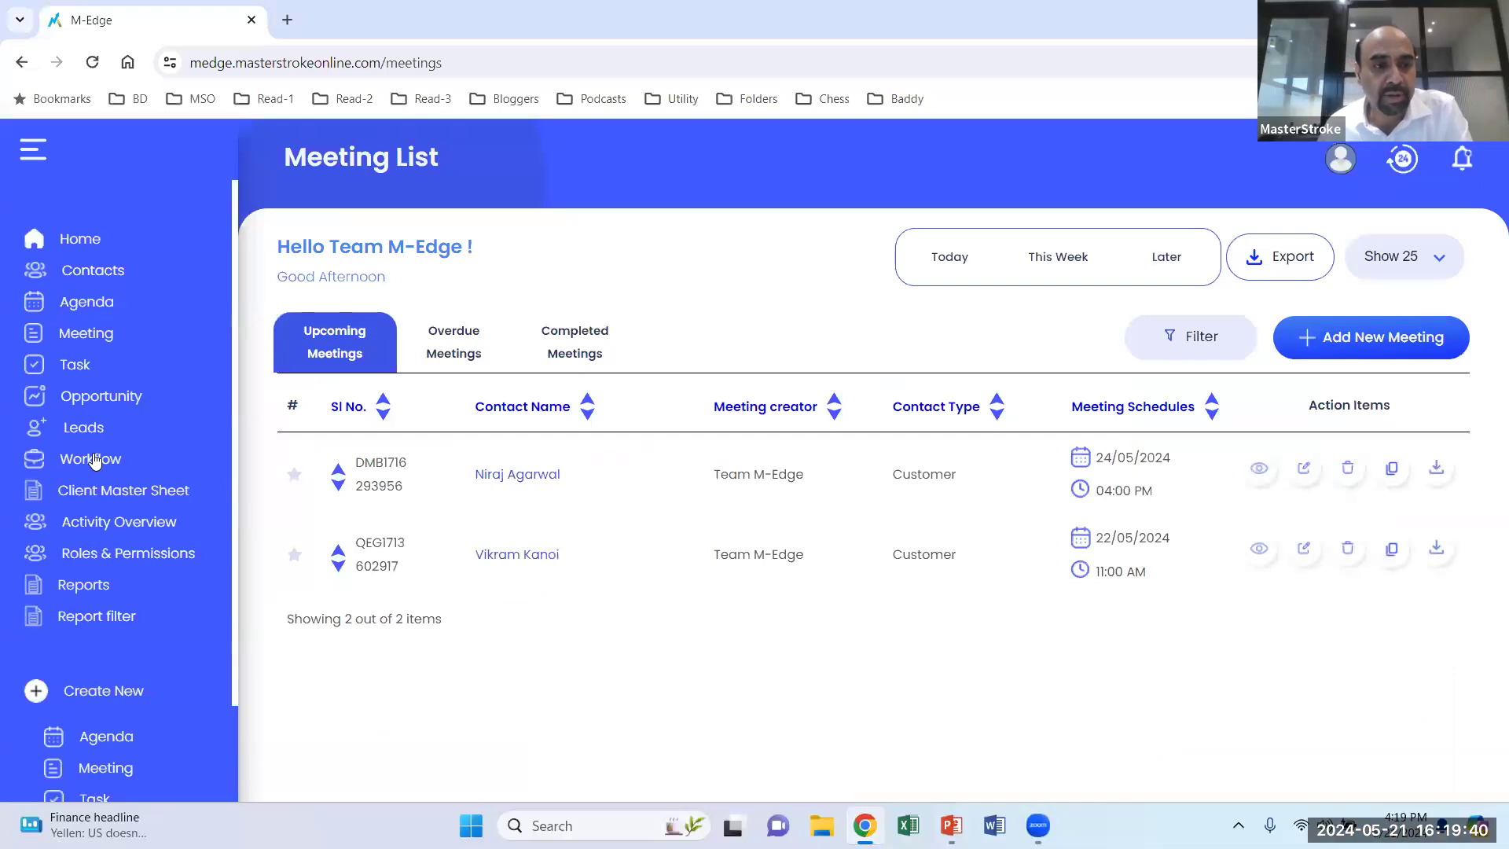
{"action": "left_click", "coordinate": [92, 459]}
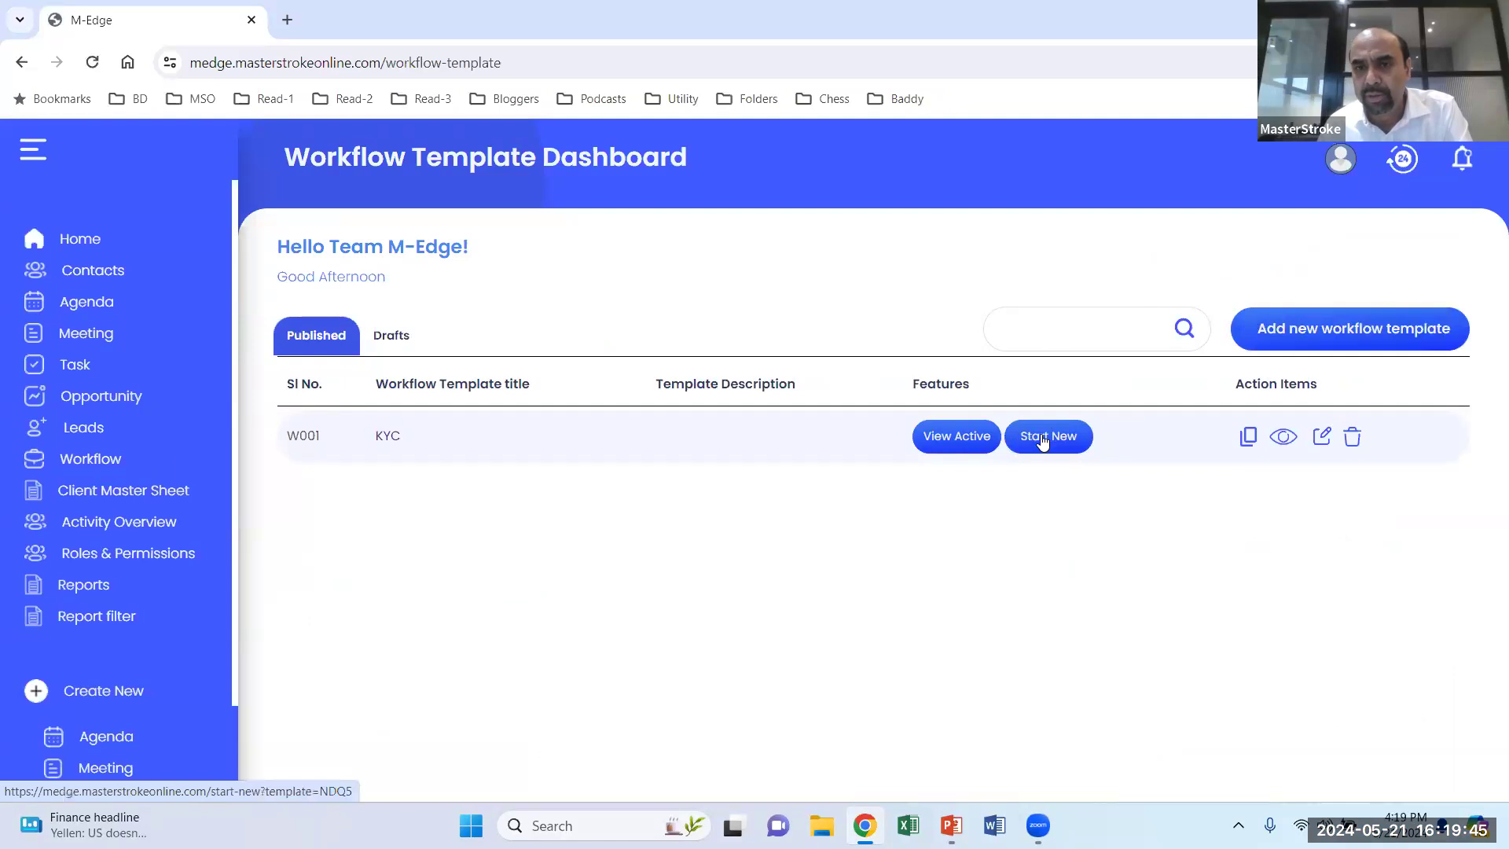
{"action": "left_click", "coordinate": [961, 442]}
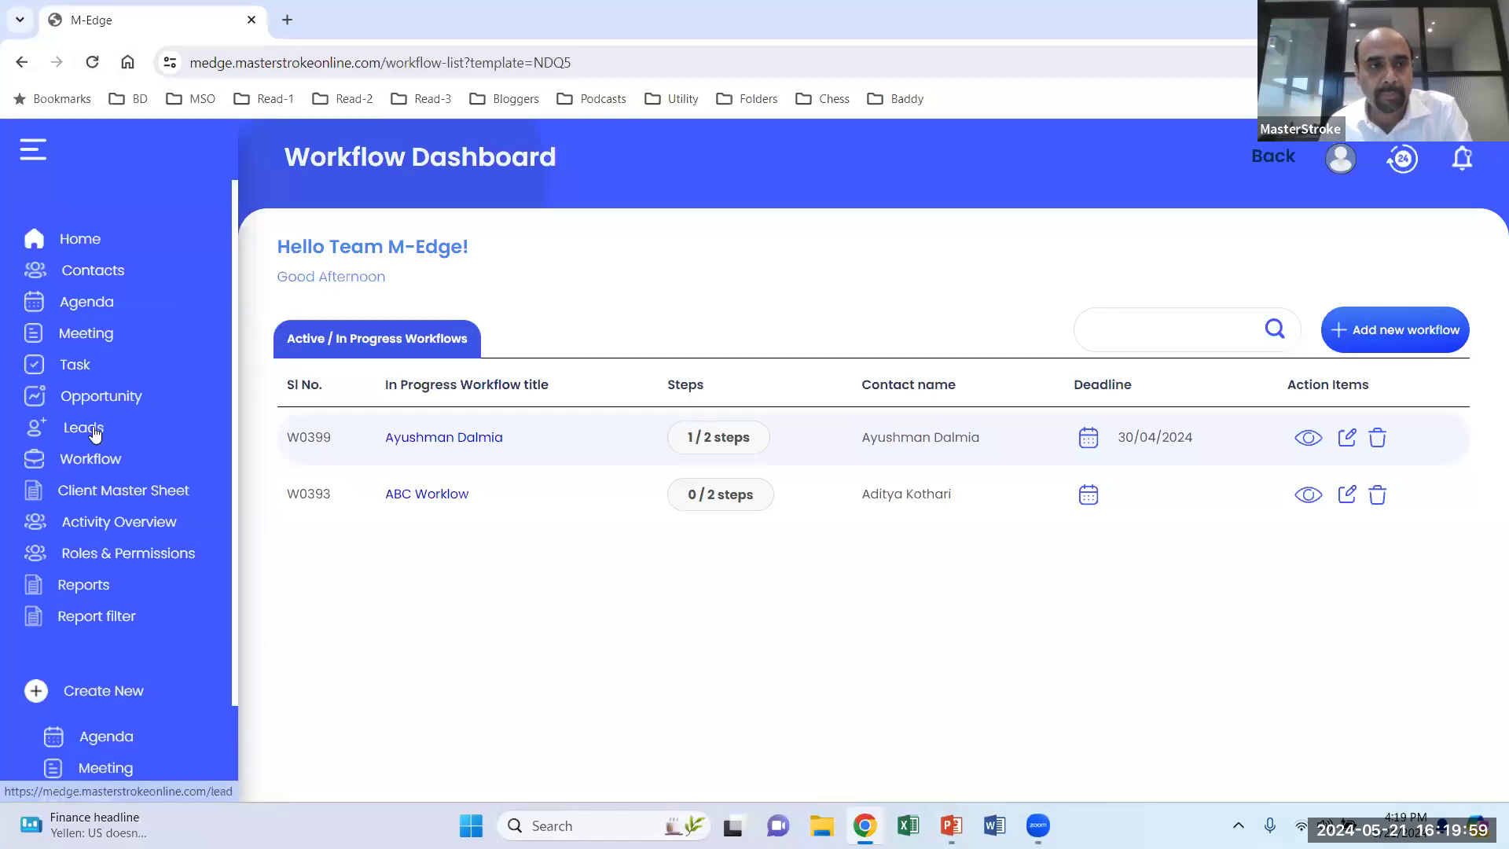
Start a new workflow from the KYC template, name it with the customer's first name, and select that customer as the contact.
{"action": "left_click", "coordinate": [78, 470]}
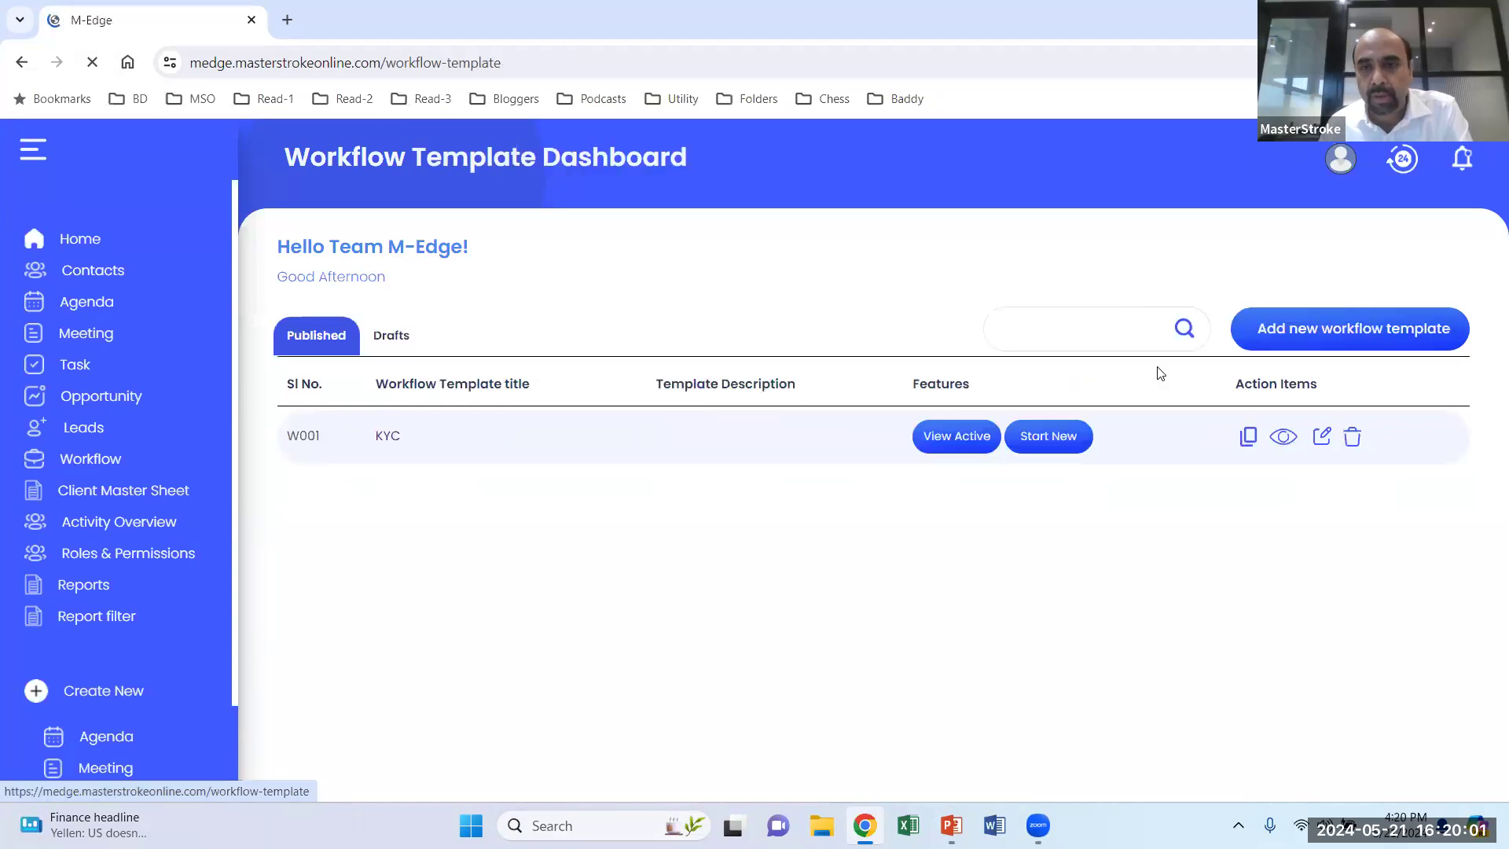
{"action": "left_click", "coordinate": [1049, 438]}
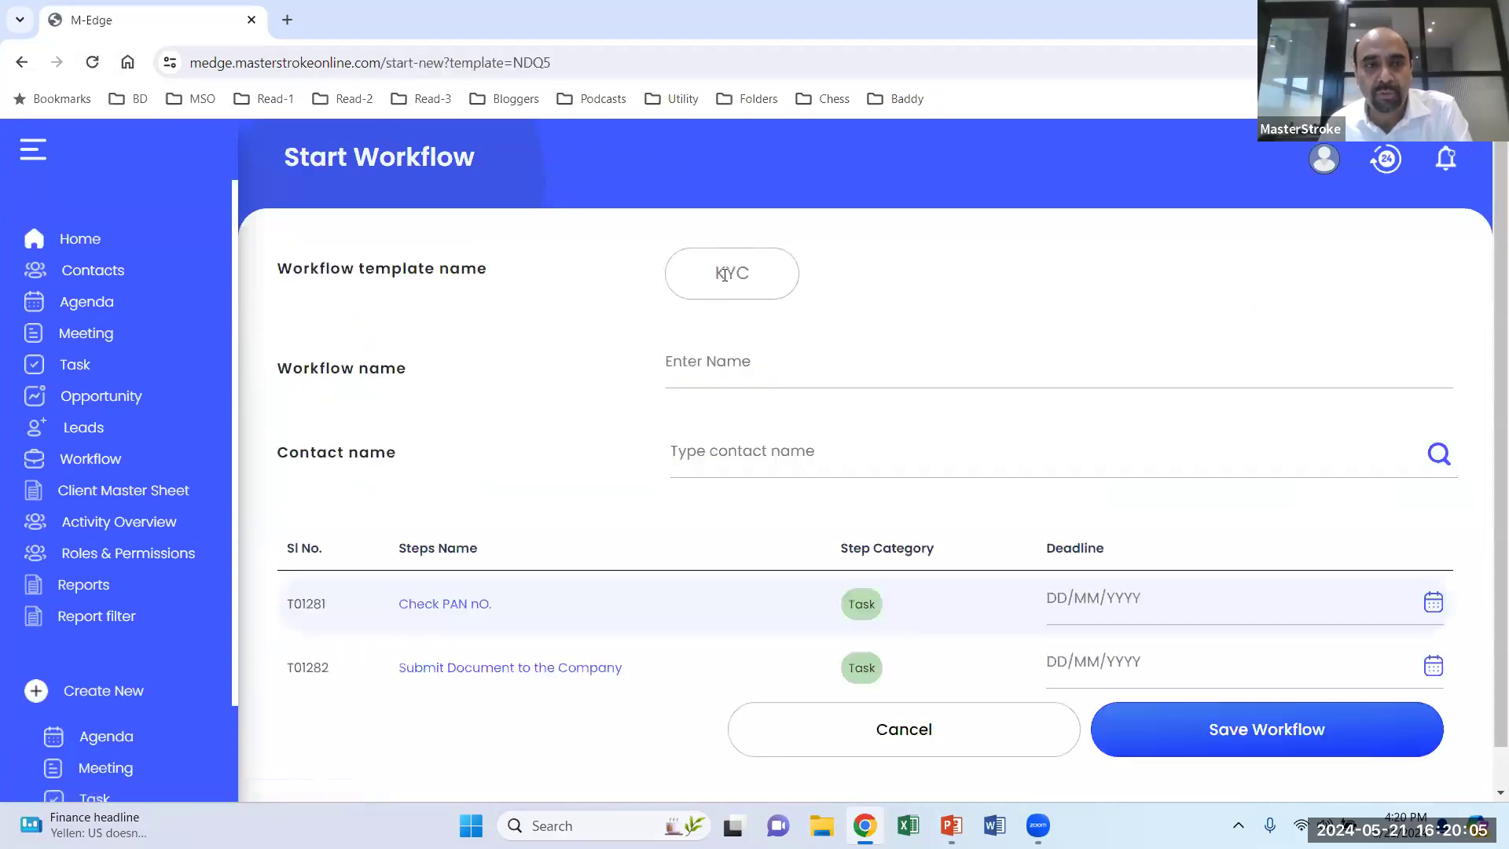
{"action": "left_click", "coordinate": [696, 357]}
{"action": "type", "text": "N"}
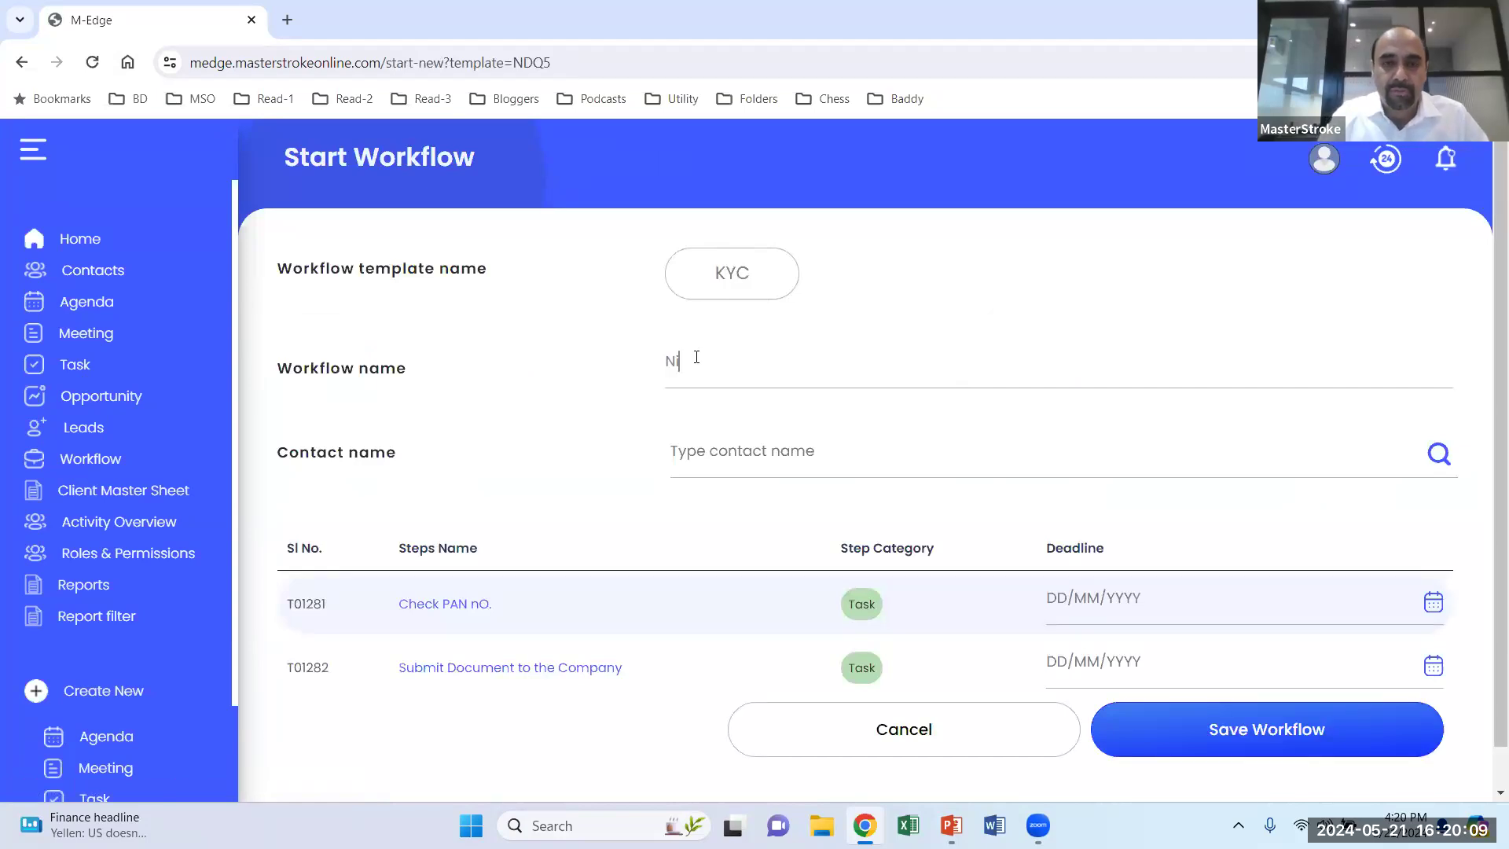
{"action": "type", "text": "iraj"}
{"action": "left_click", "coordinate": [712, 446]}
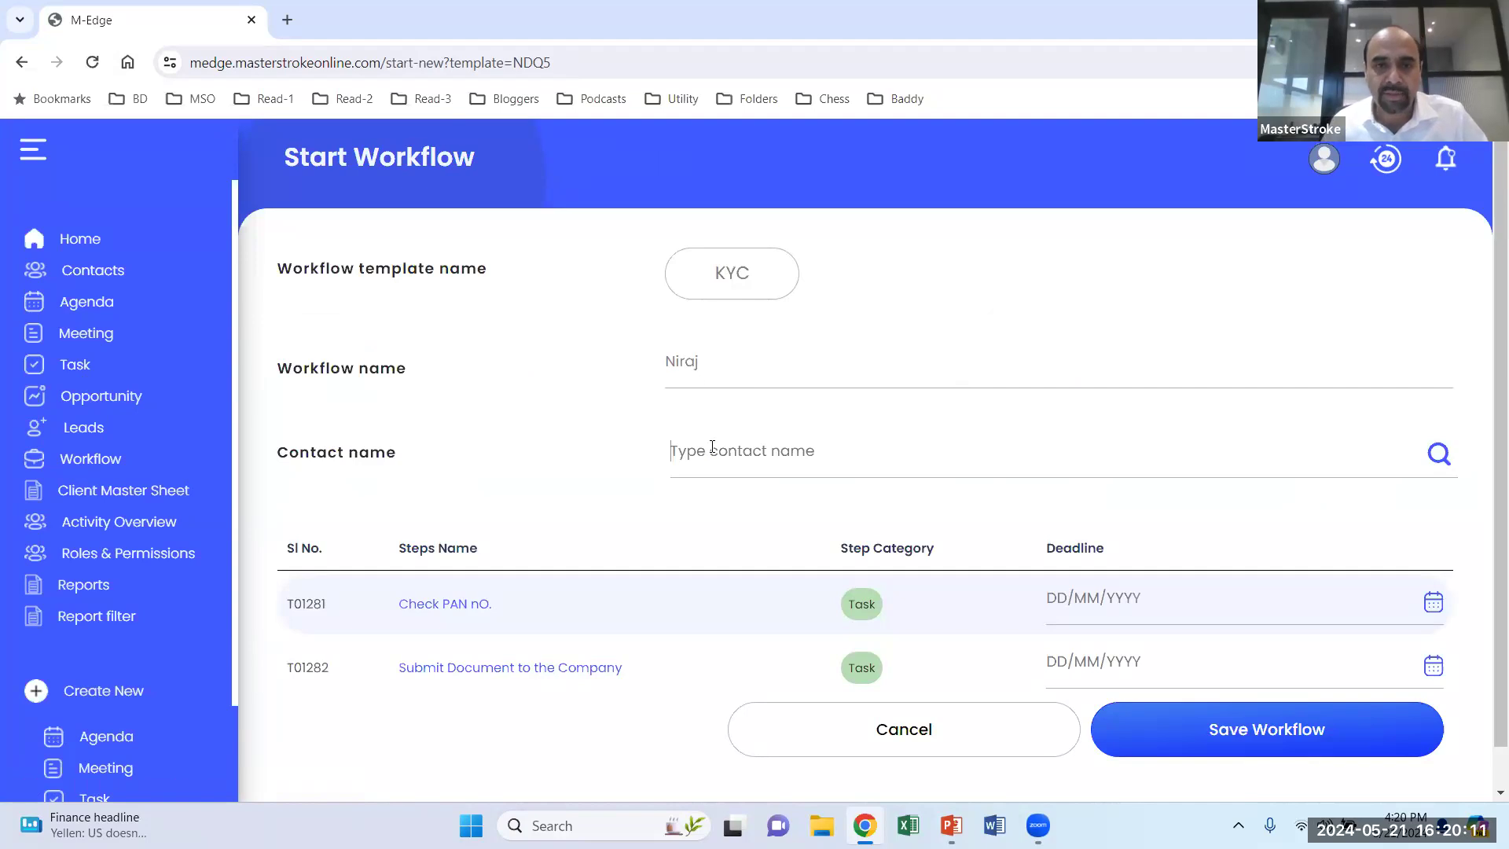
{"action": "type", "text": "Niraj ag"}
{"action": "left_click", "coordinate": [724, 493]}
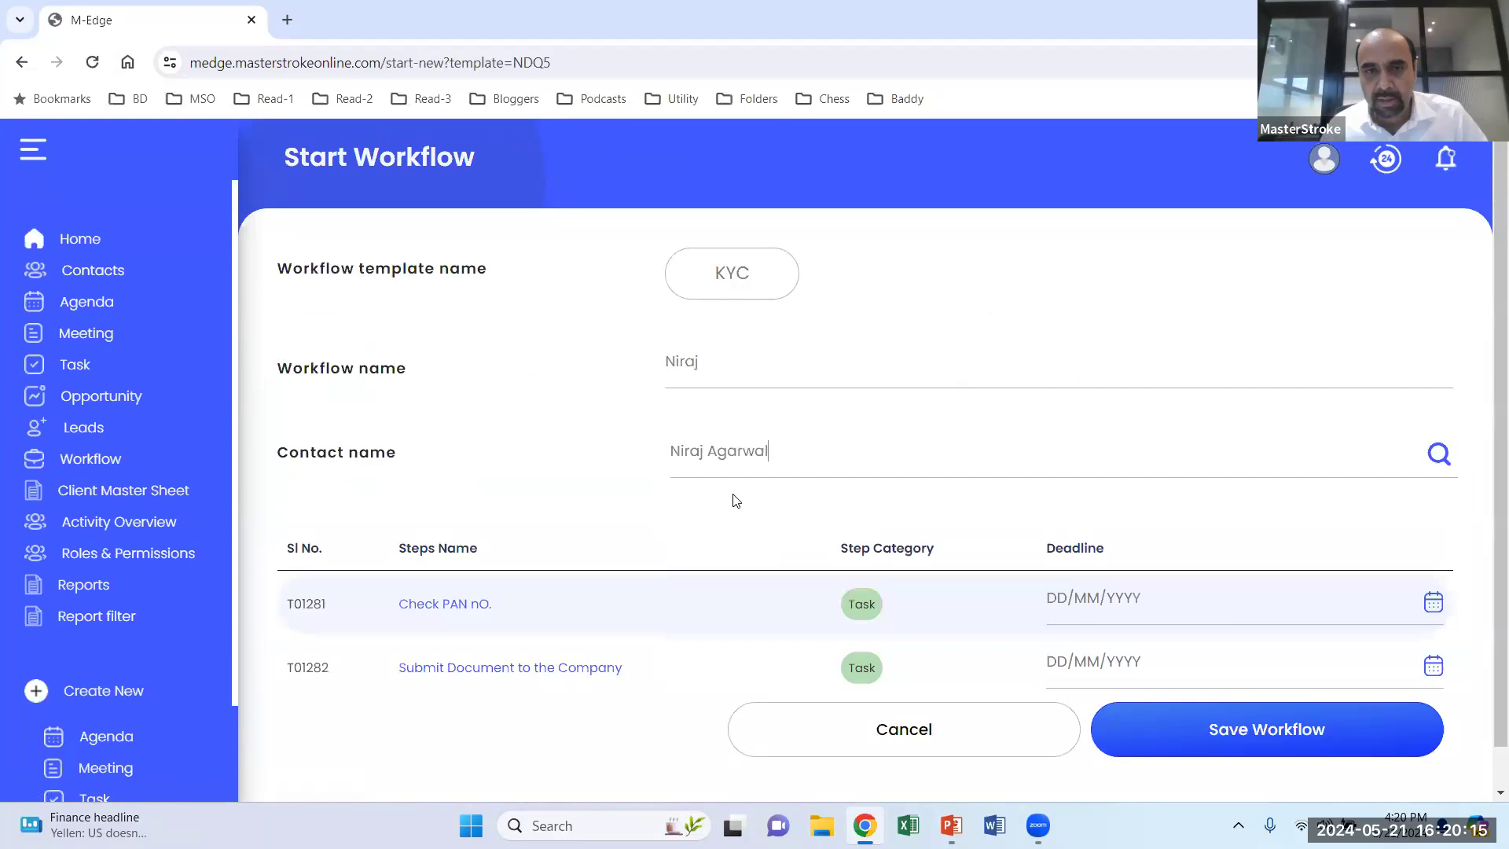
Extend the workflow name to the customer's first name followed by "-Son" and save the workflow without deadlines.
{"action": "left_click", "coordinate": [727, 358]}
{"action": "type", "text": "Niraj-Son"}
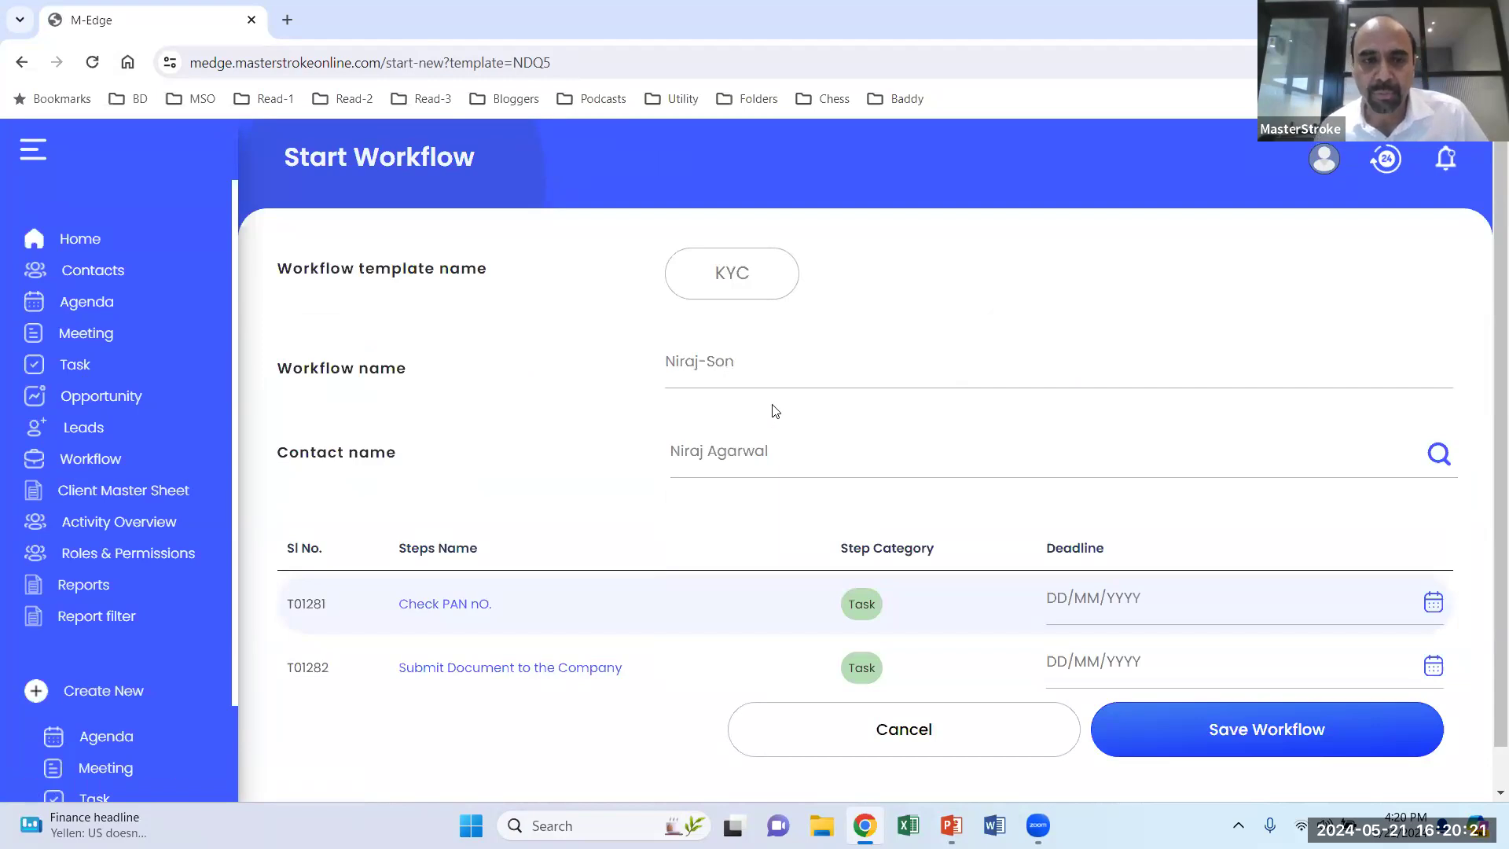
{"action": "scroll", "coordinate": [776, 410], "scroll_direction": "down", "scroll_amount": 1}
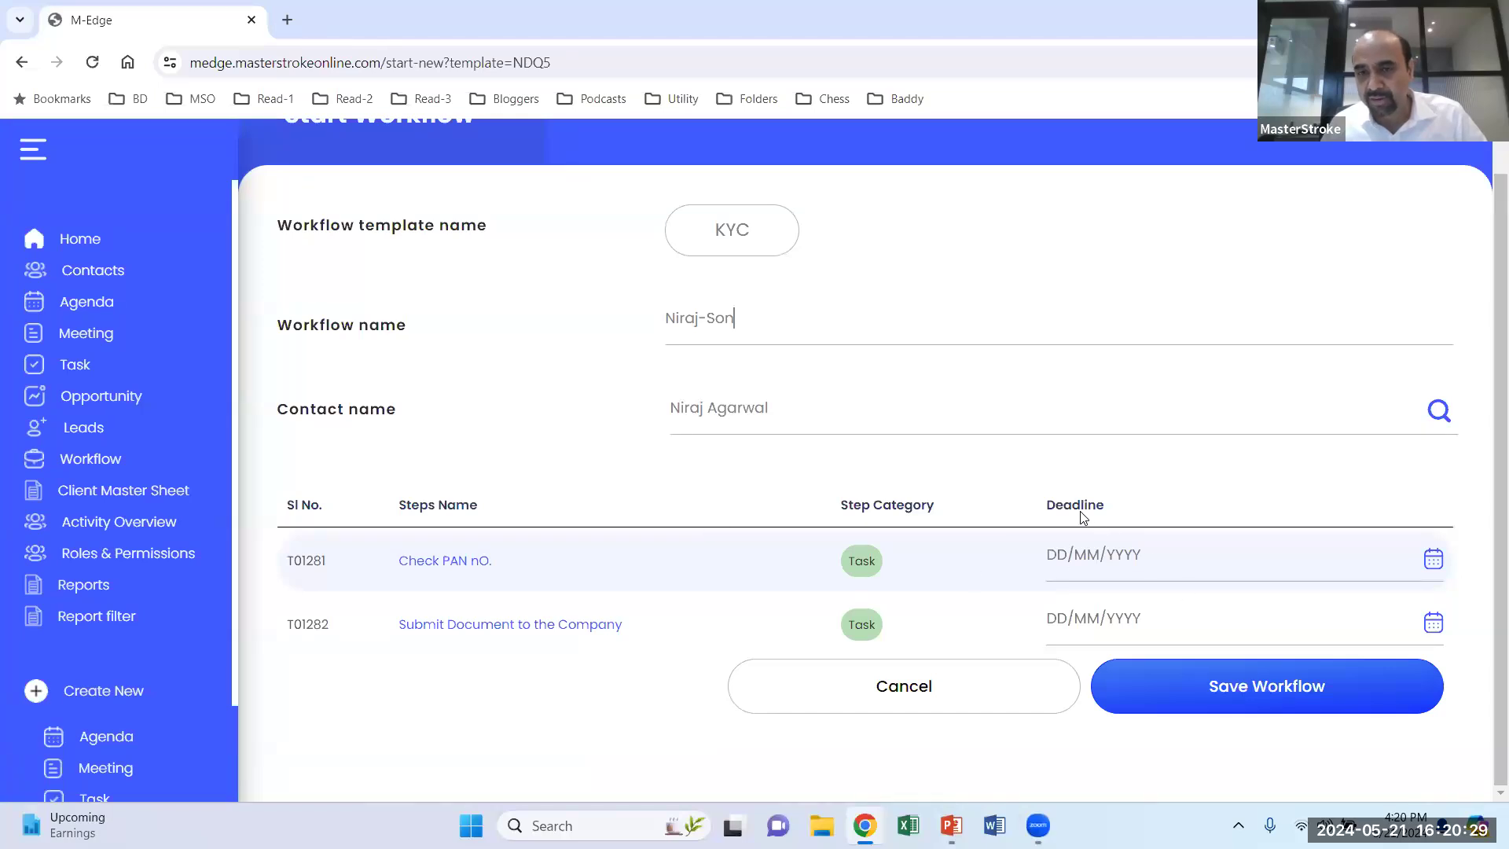
{"action": "left_click", "coordinate": [1202, 687]}
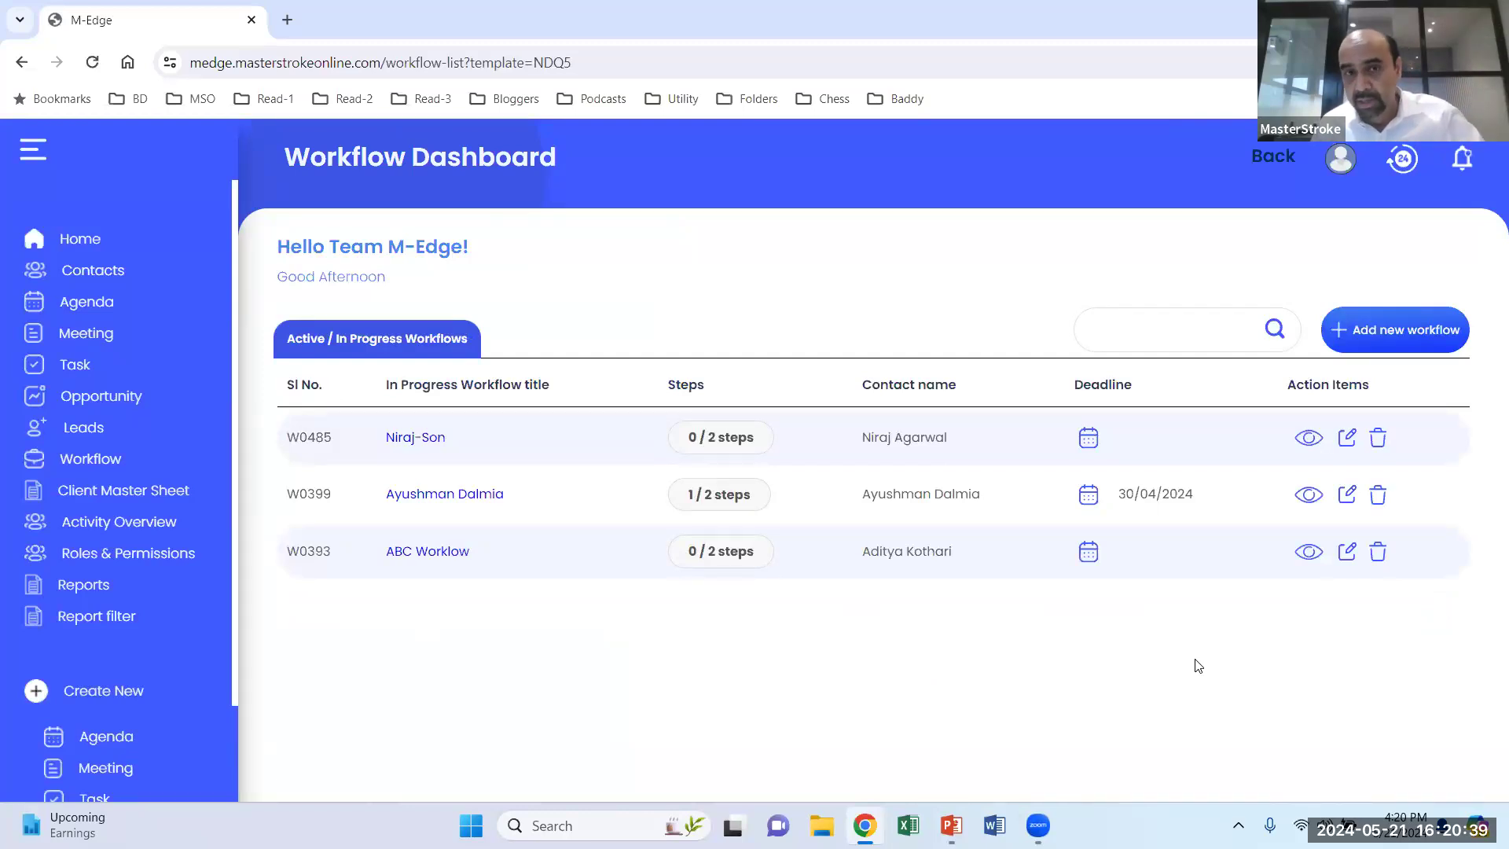
Open another blank KYC workflow form, look over its fields, and return to the active workflows list.
{"action": "left_click", "coordinate": [1386, 336]}
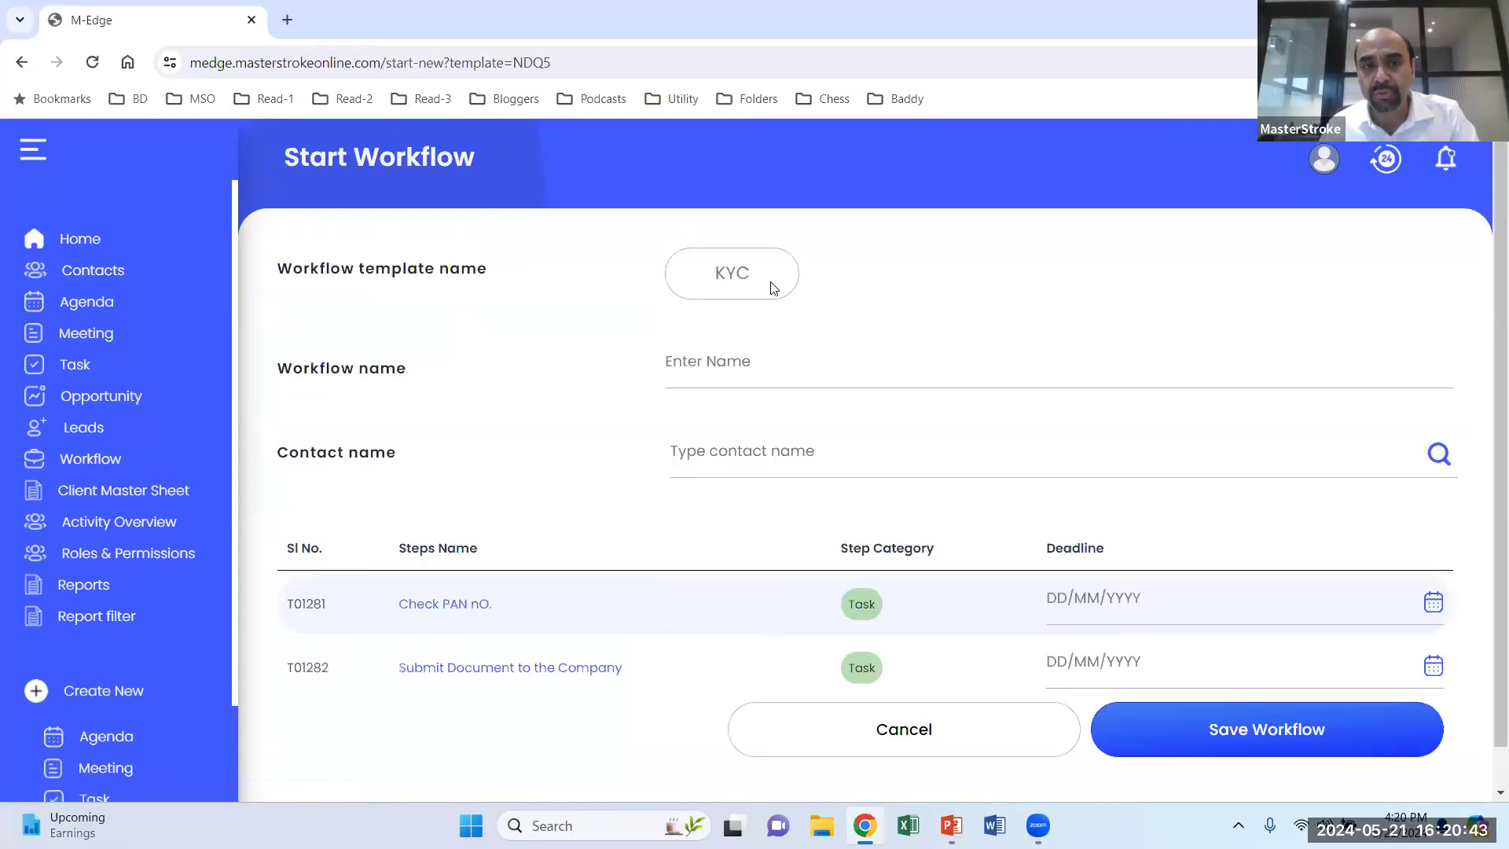
{"action": "scroll", "coordinate": [683, 358], "scroll_direction": "down", "scroll_amount": 1}
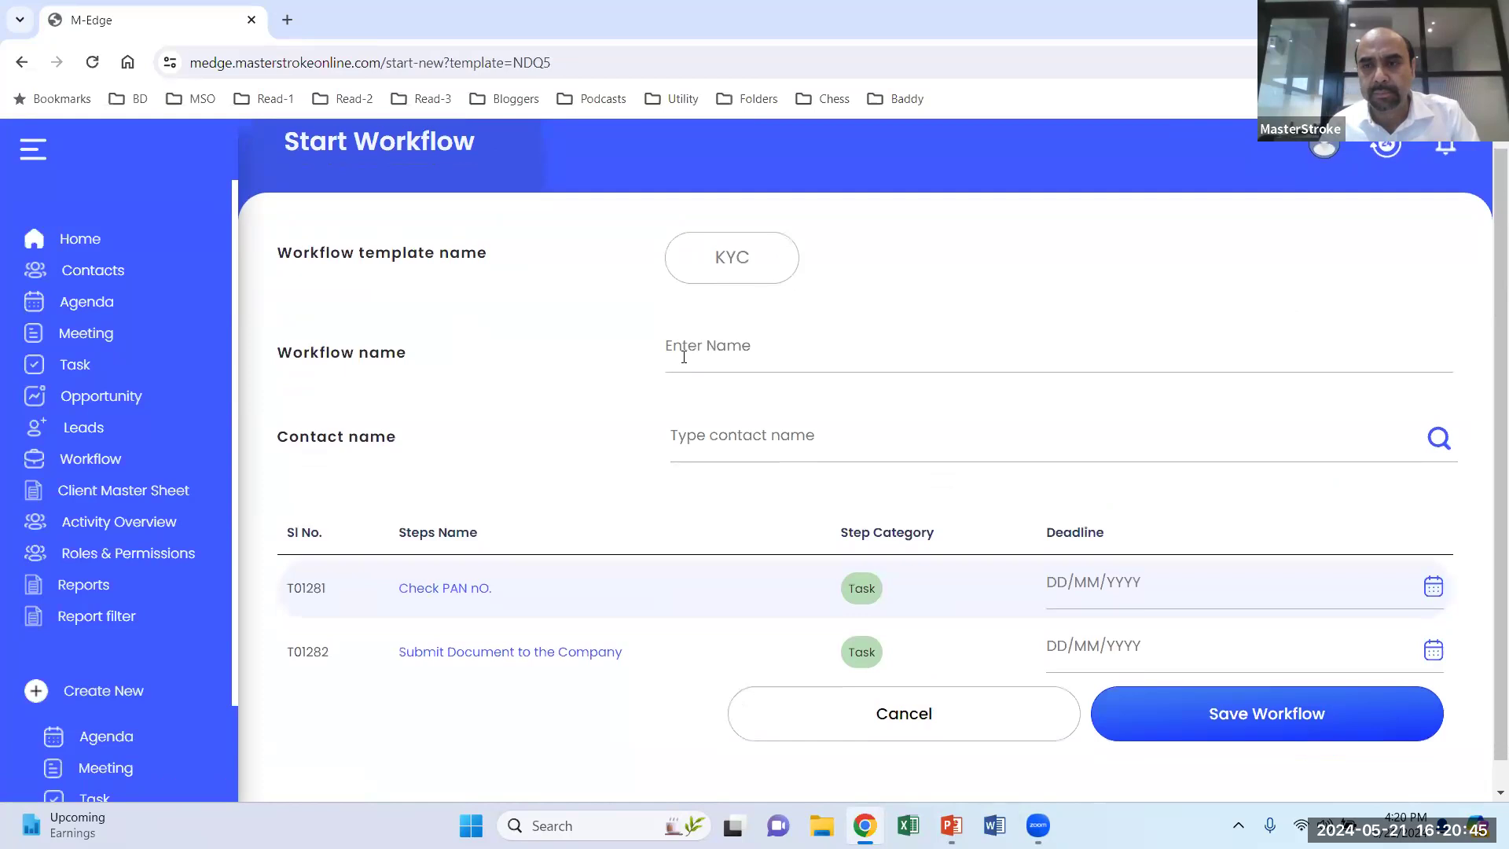
{"action": "scroll", "coordinate": [706, 388], "scroll_direction": "up", "scroll_amount": 1}
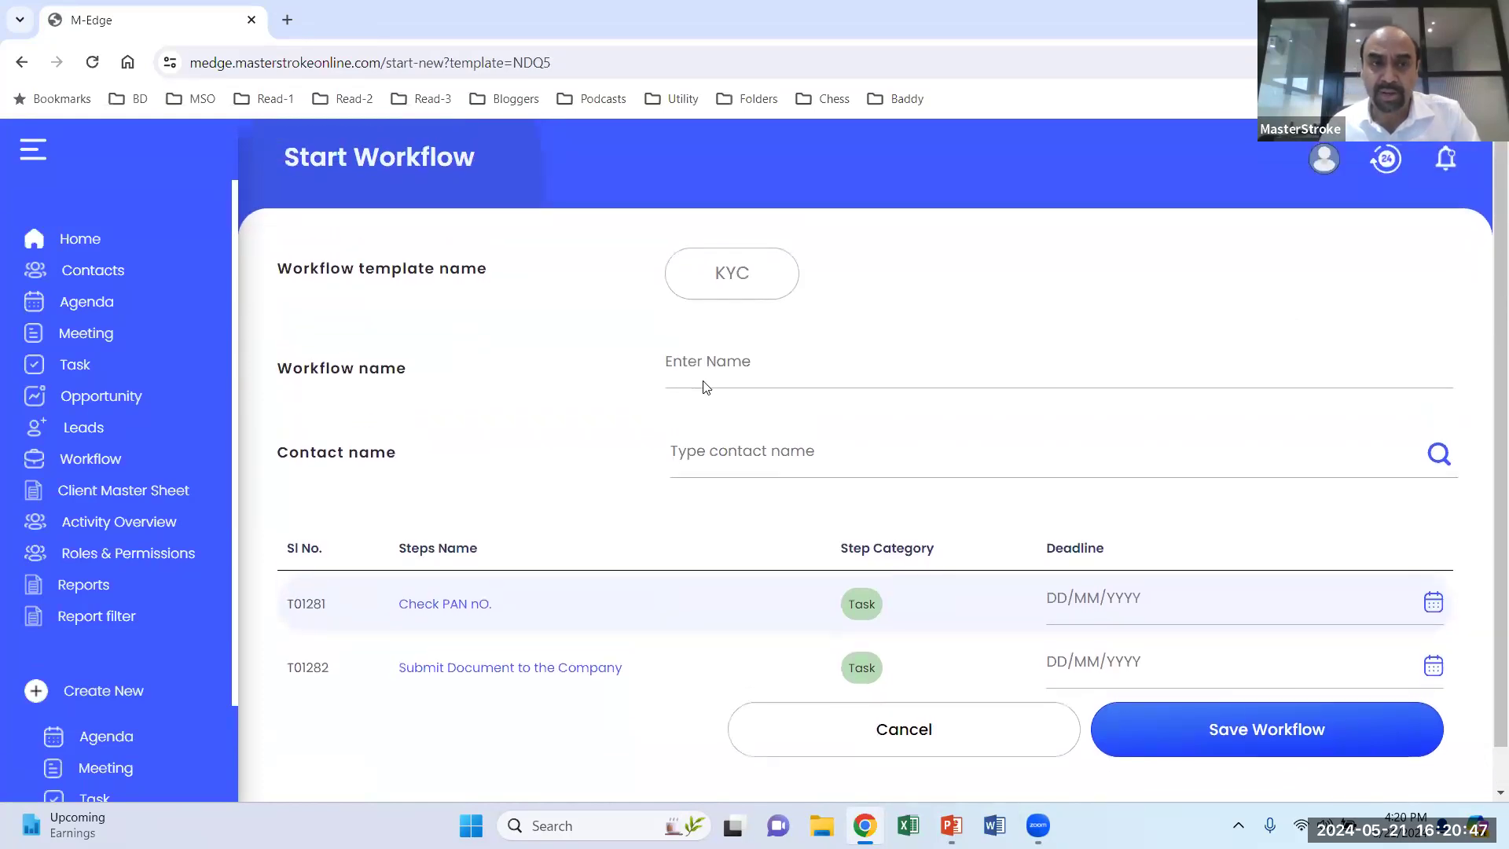
{"action": "left_click", "coordinate": [28, 67]}
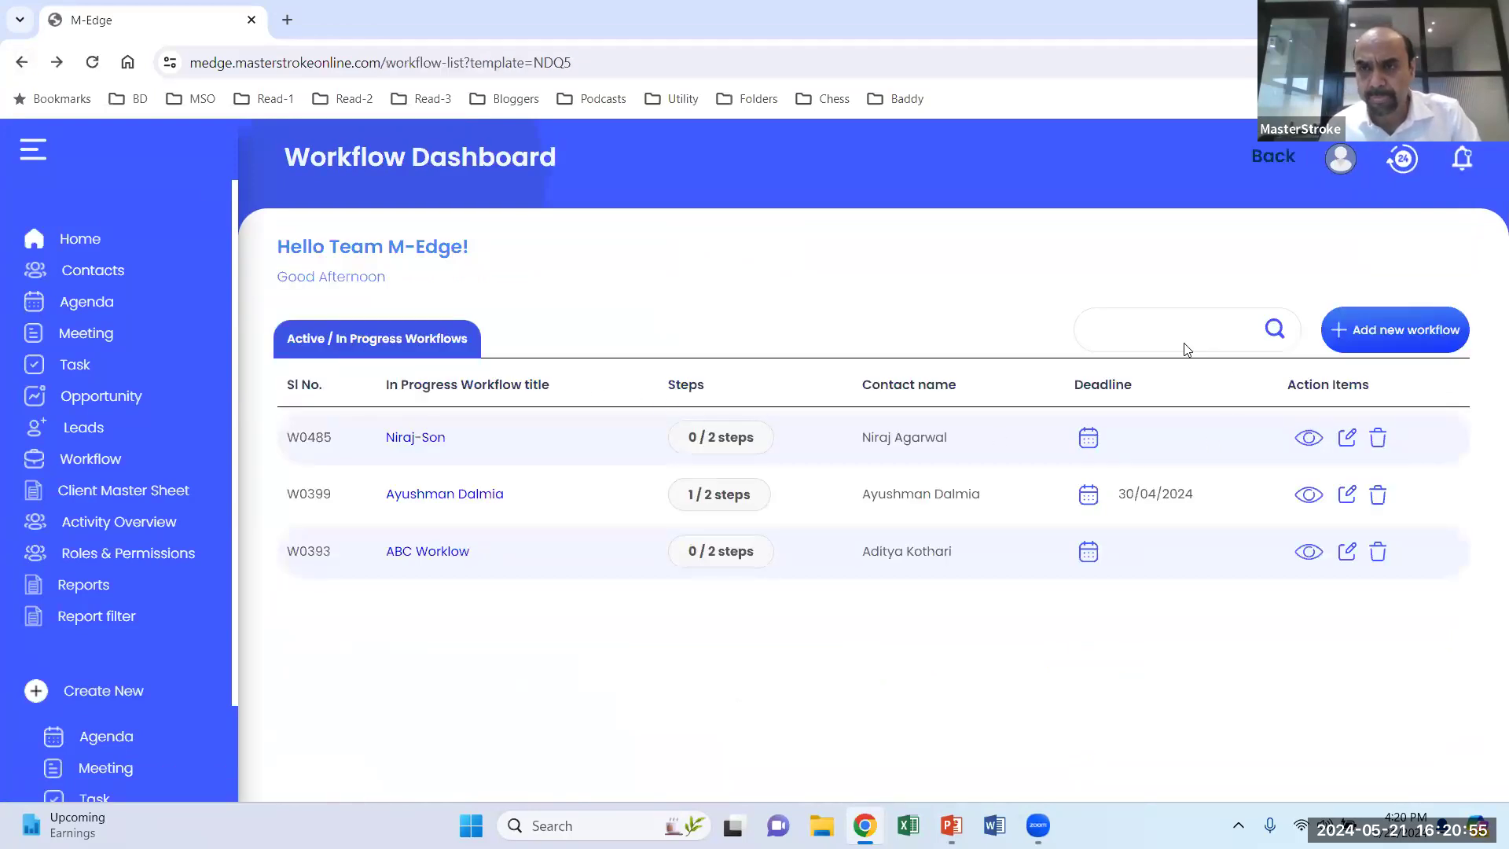
Open the "Check PAN nO." step of ABC Worklow for editing and review its deadline, assignee, priority, category and description fields.
{"action": "left_click", "coordinate": [395, 555]}
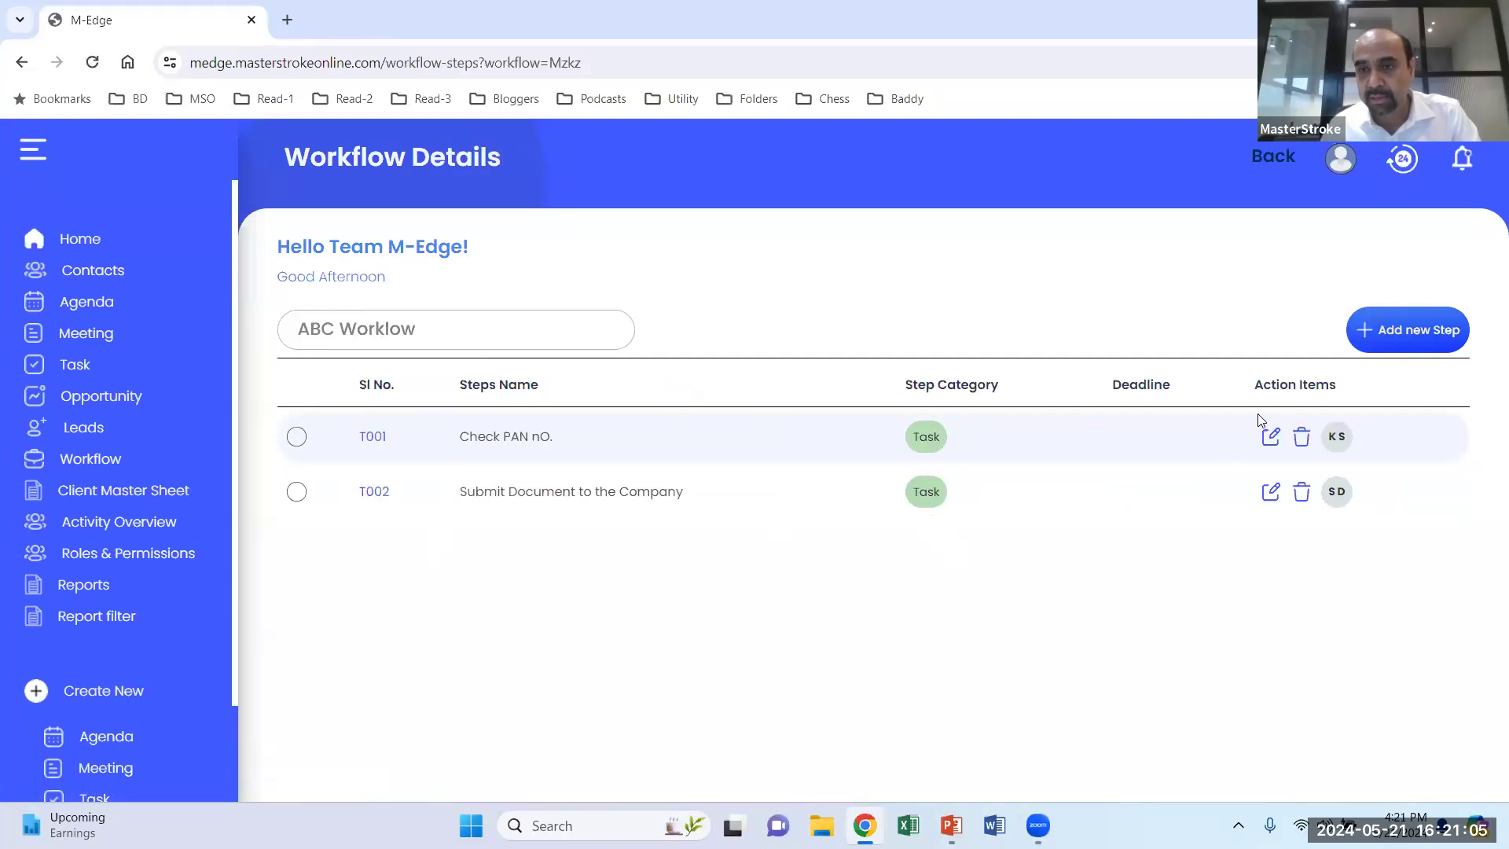
{"action": "left_click", "coordinate": [1271, 437]}
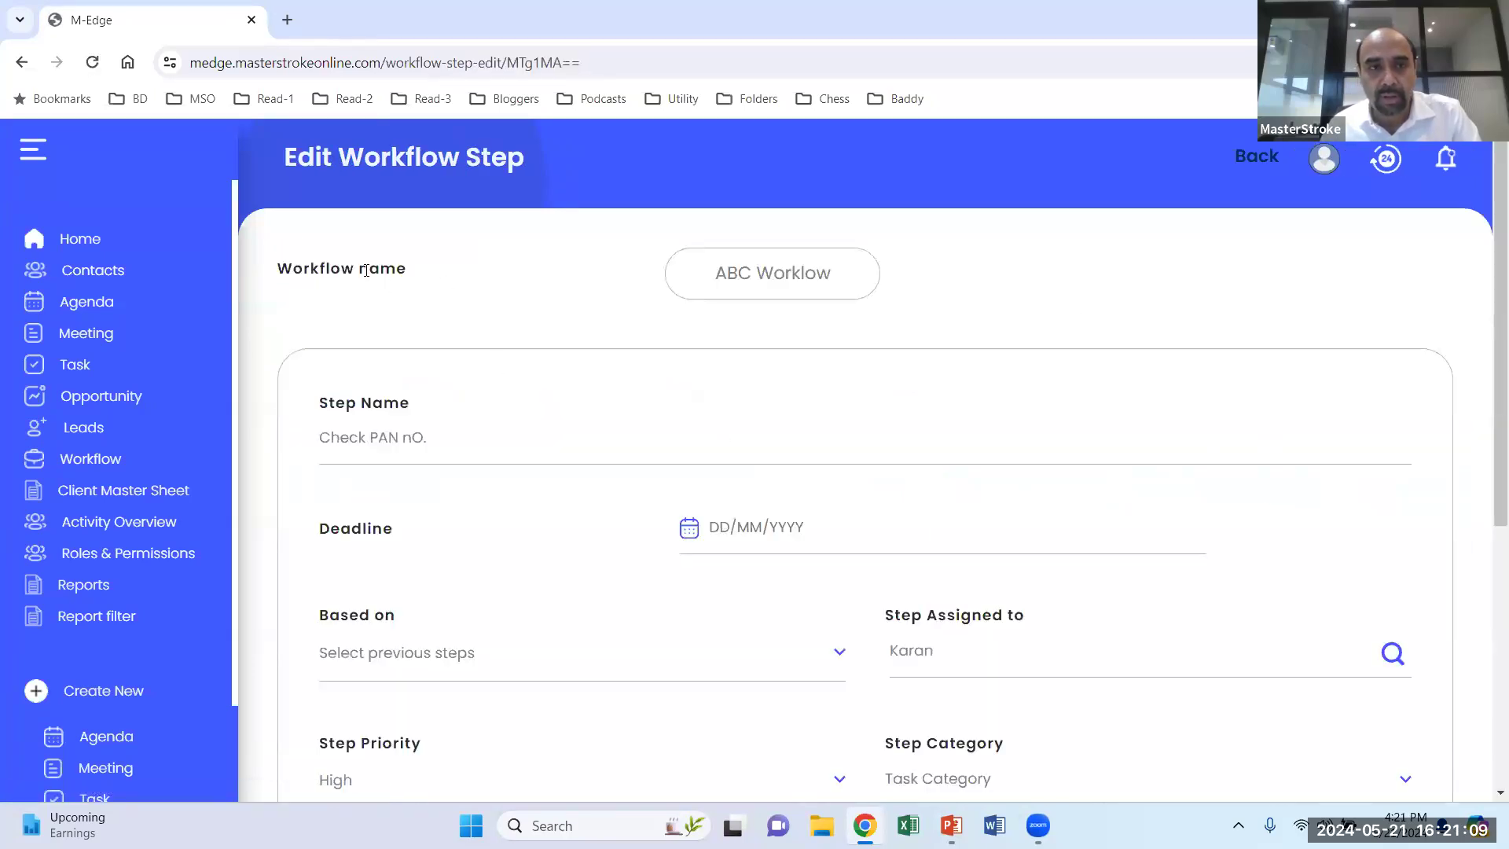
{"action": "scroll", "coordinate": [403, 296], "scroll_direction": "down", "scroll_amount": 2}
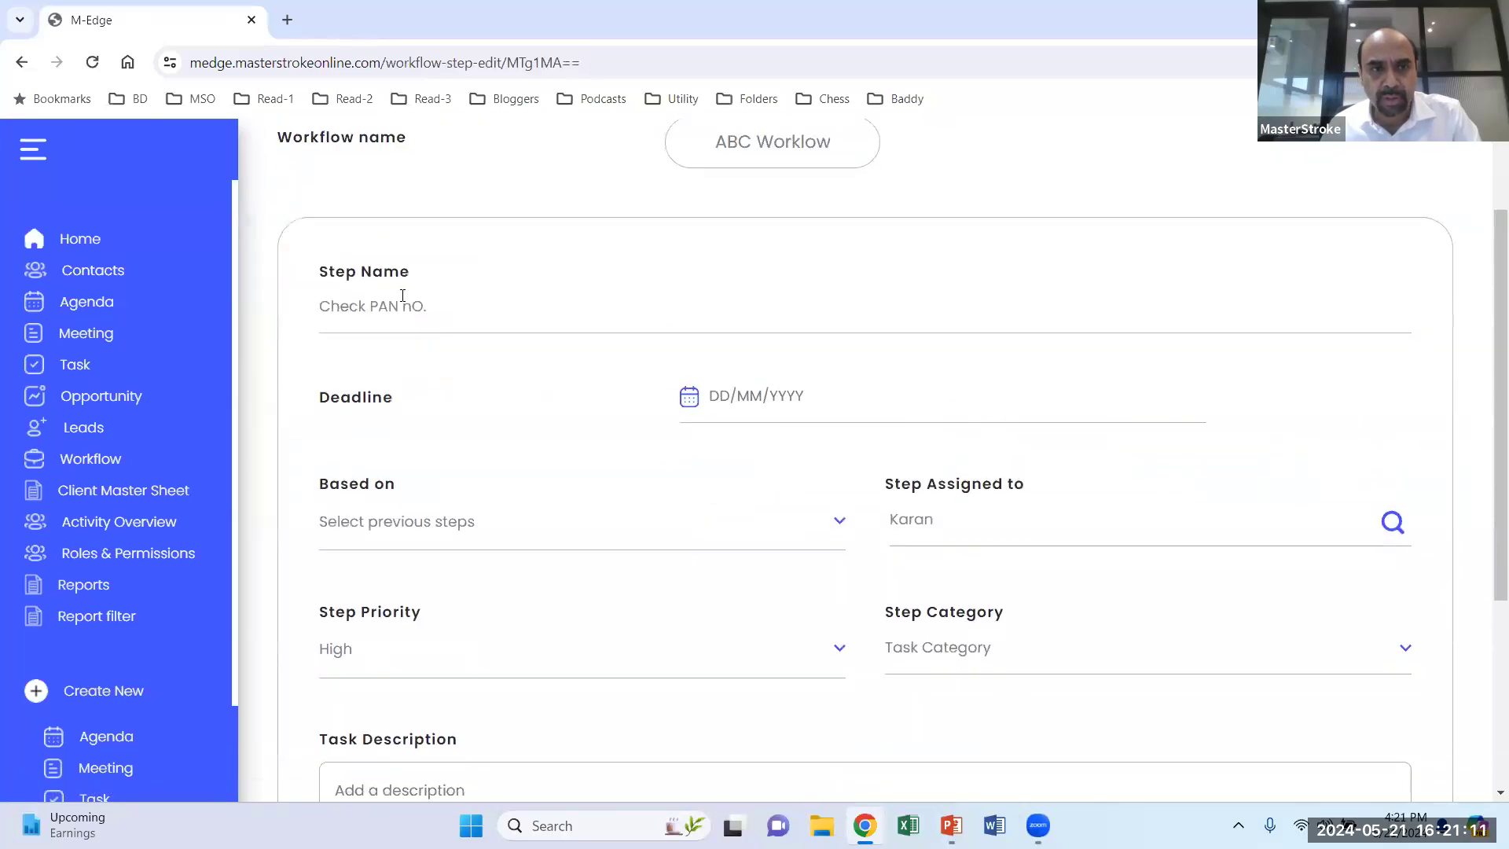
{"action": "scroll", "coordinate": [377, 516], "scroll_direction": "down", "scroll_amount": 5}
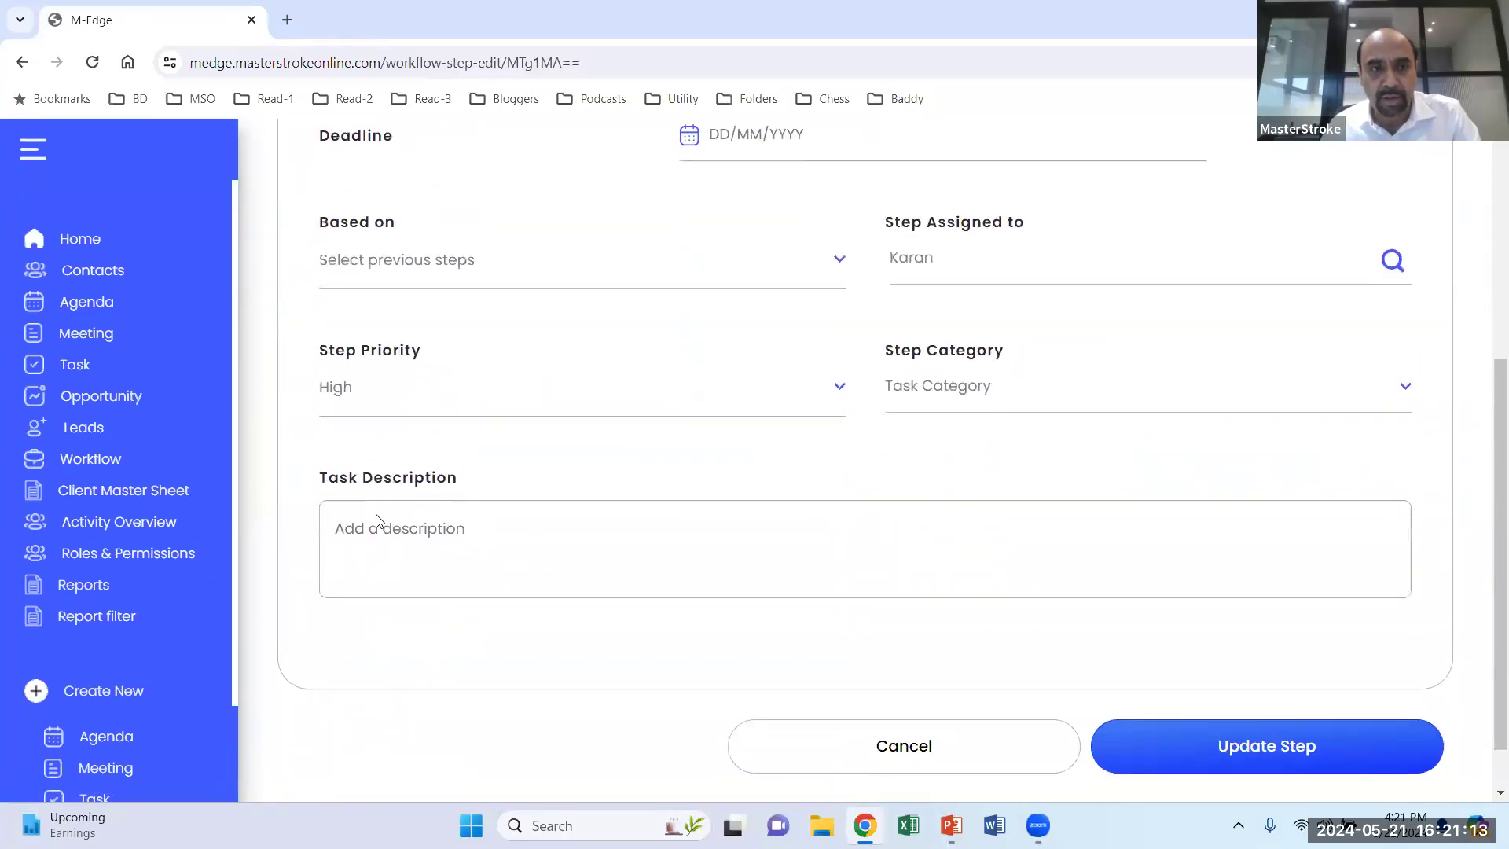
{"action": "scroll", "coordinate": [377, 516], "scroll_direction": "up", "scroll_amount": 2}
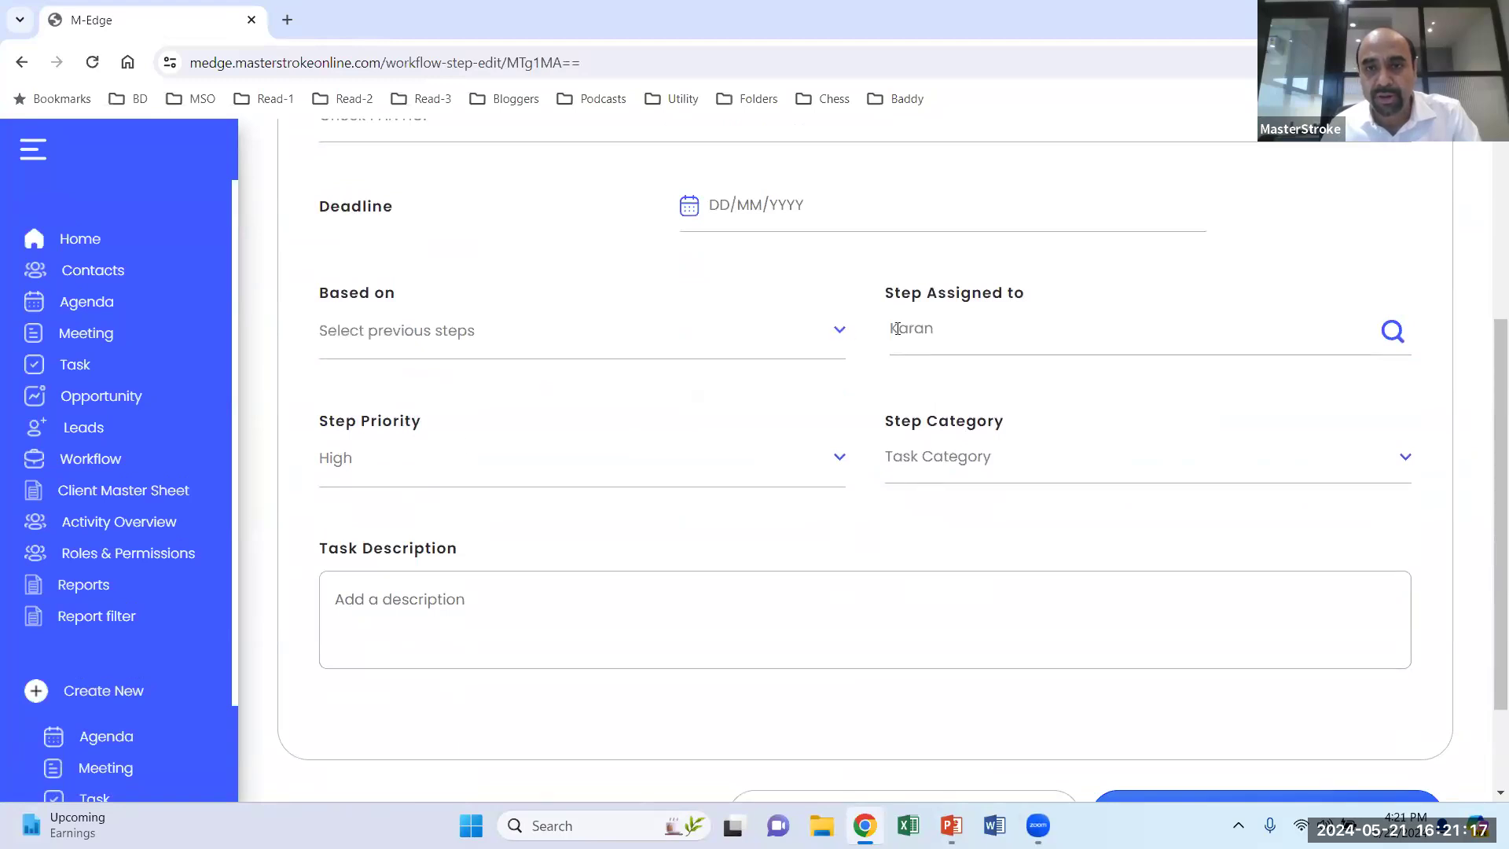
Examine the assignee suggestion for the "Check PAN nO." step and review the form back up to the workflow name.
{"action": "left_click_drag", "start_coordinate": [898, 328], "coordinate": [958, 321]}
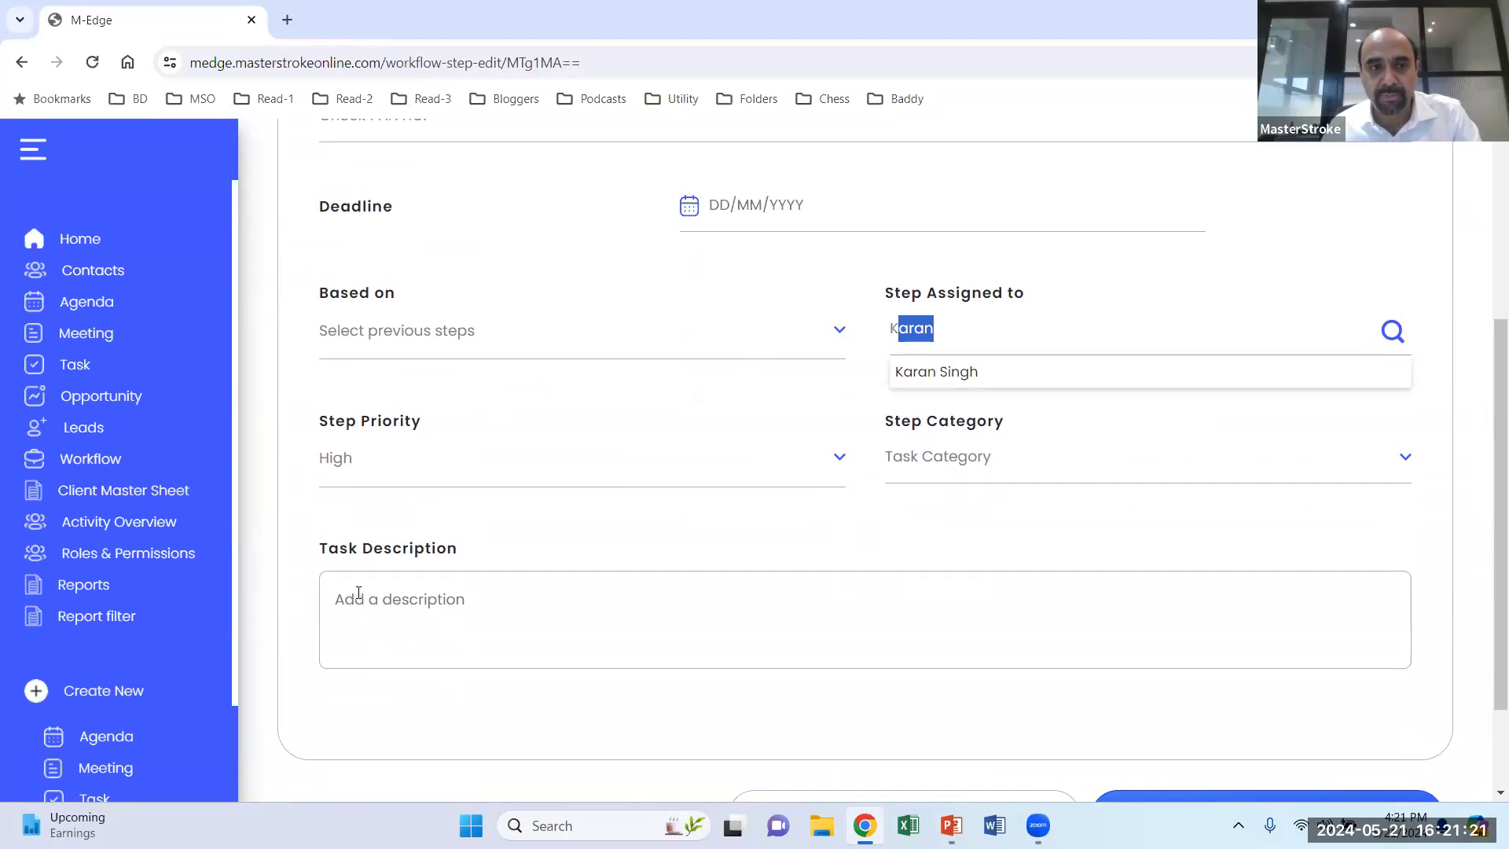
{"action": "scroll", "coordinate": [407, 387], "scroll_direction": "up", "scroll_amount": 2}
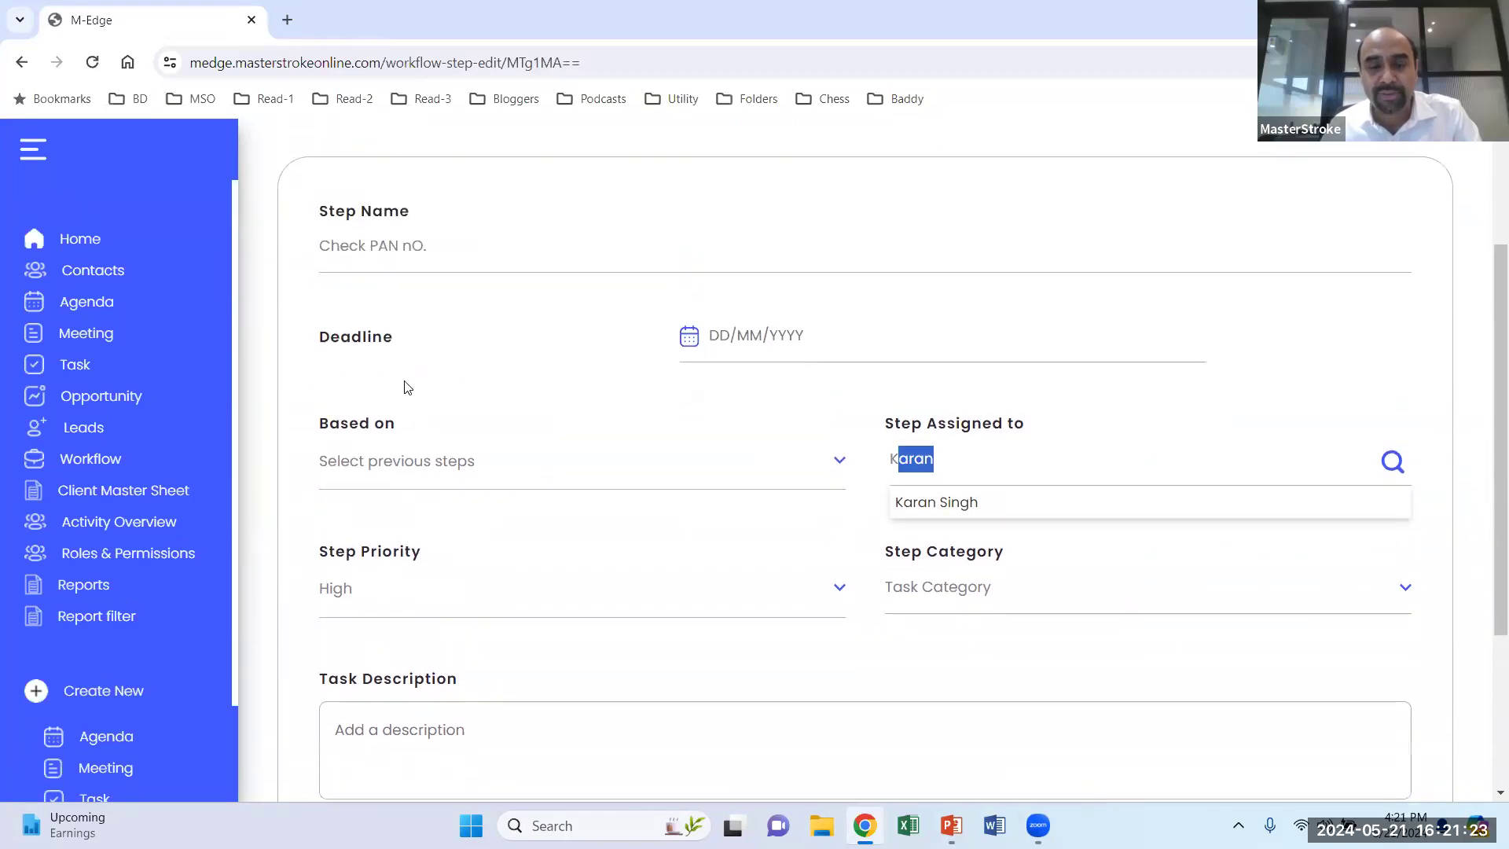
{"action": "scroll", "coordinate": [407, 385], "scroll_direction": "up", "scroll_amount": 2}
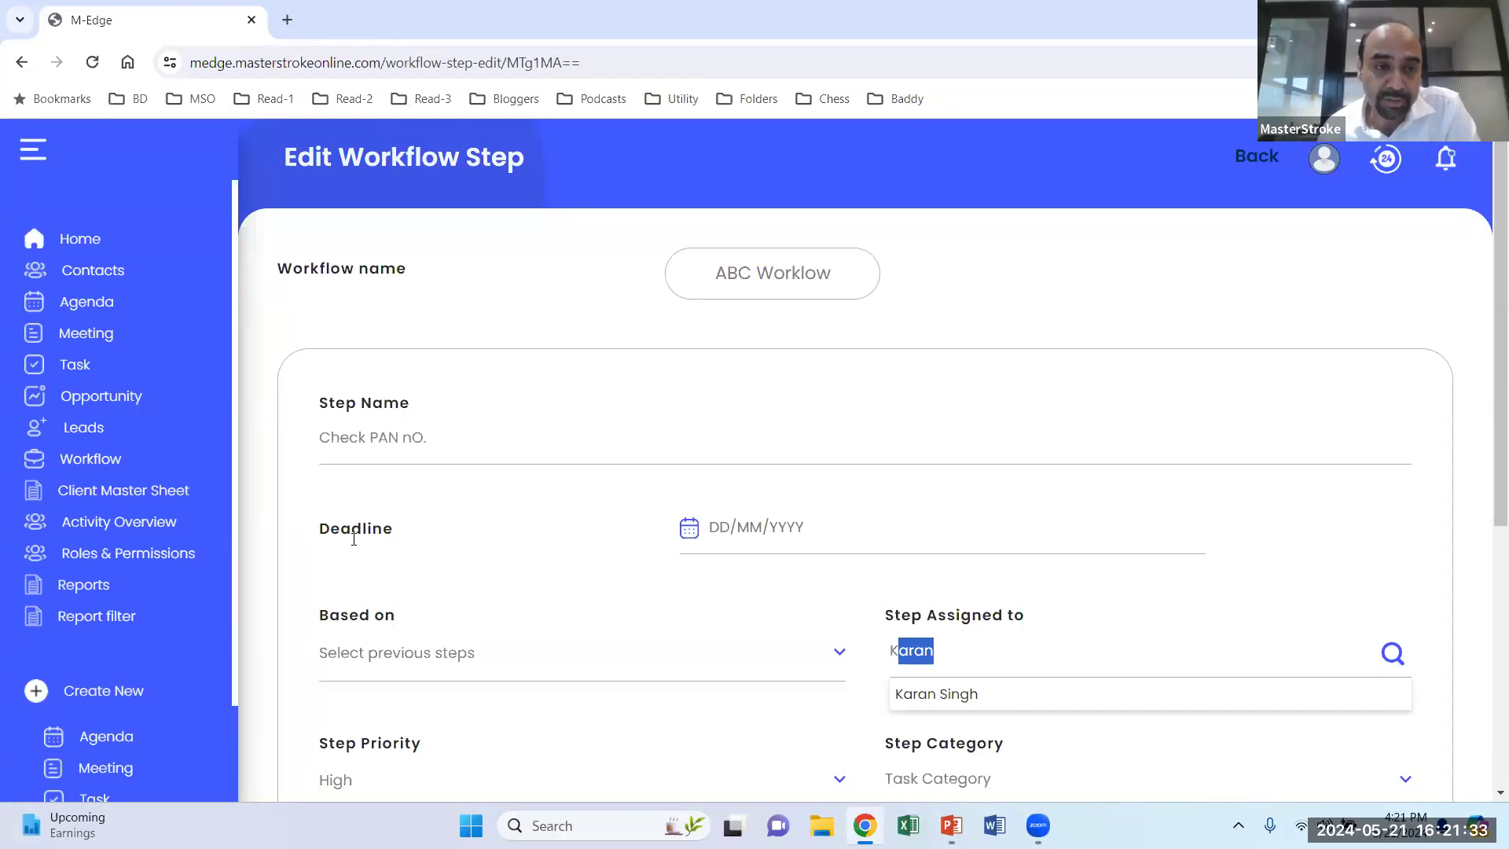
Switch to the PowerPoint slide show, show the Client Management slide, and return to M-Edge in Chrome.
{"action": "key", "text": "alt+Tab"}
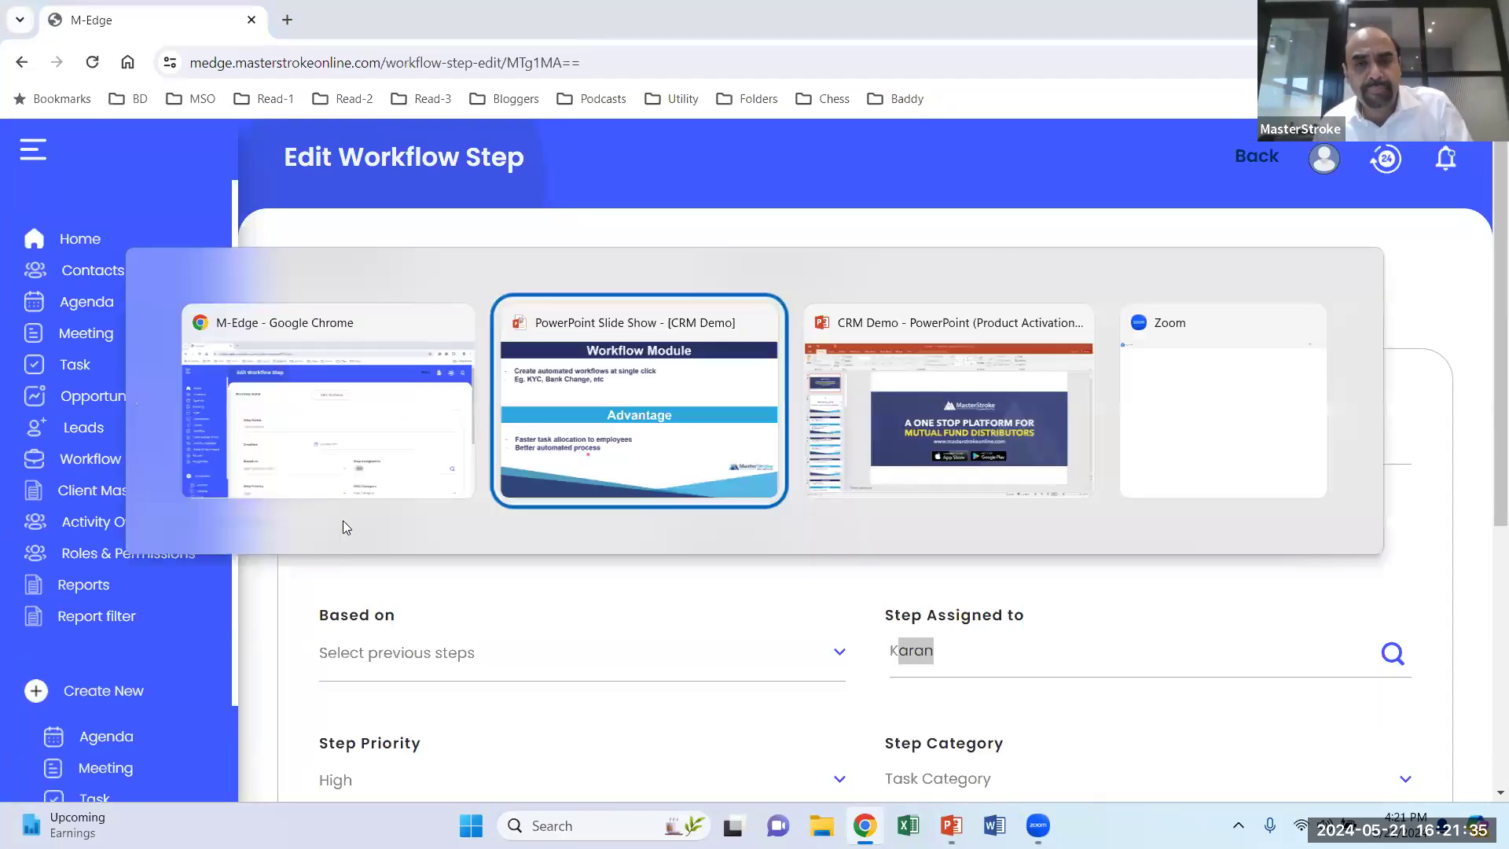
{"action": "key", "text": "Right"}
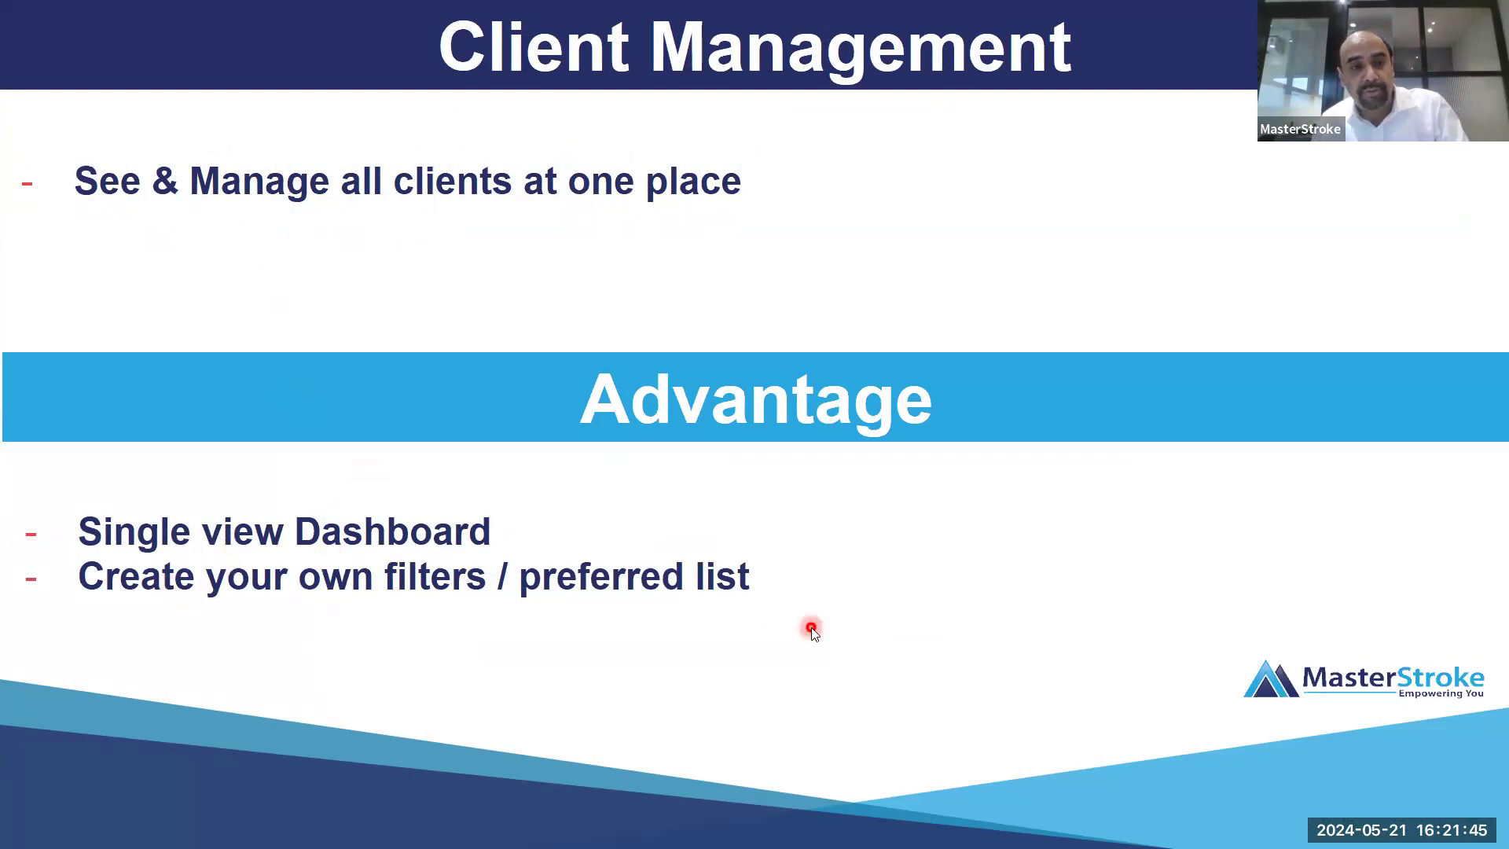
{"action": "key", "text": "alt+Tab"}
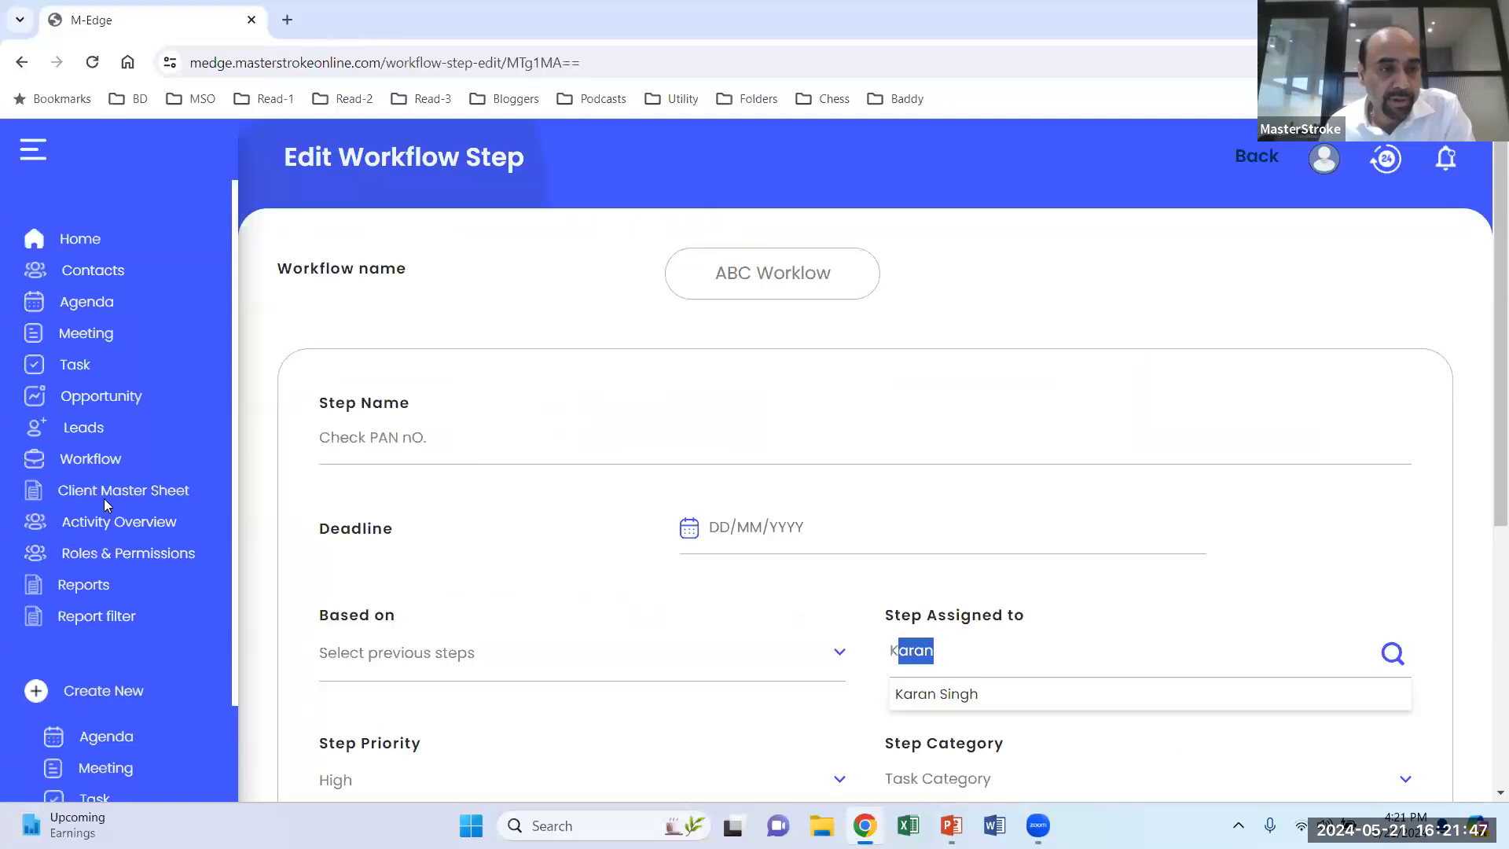
Open the Client Master Sheet, limit the type of user to Customers, and review the filtered list.
{"action": "left_click", "coordinate": [119, 492]}
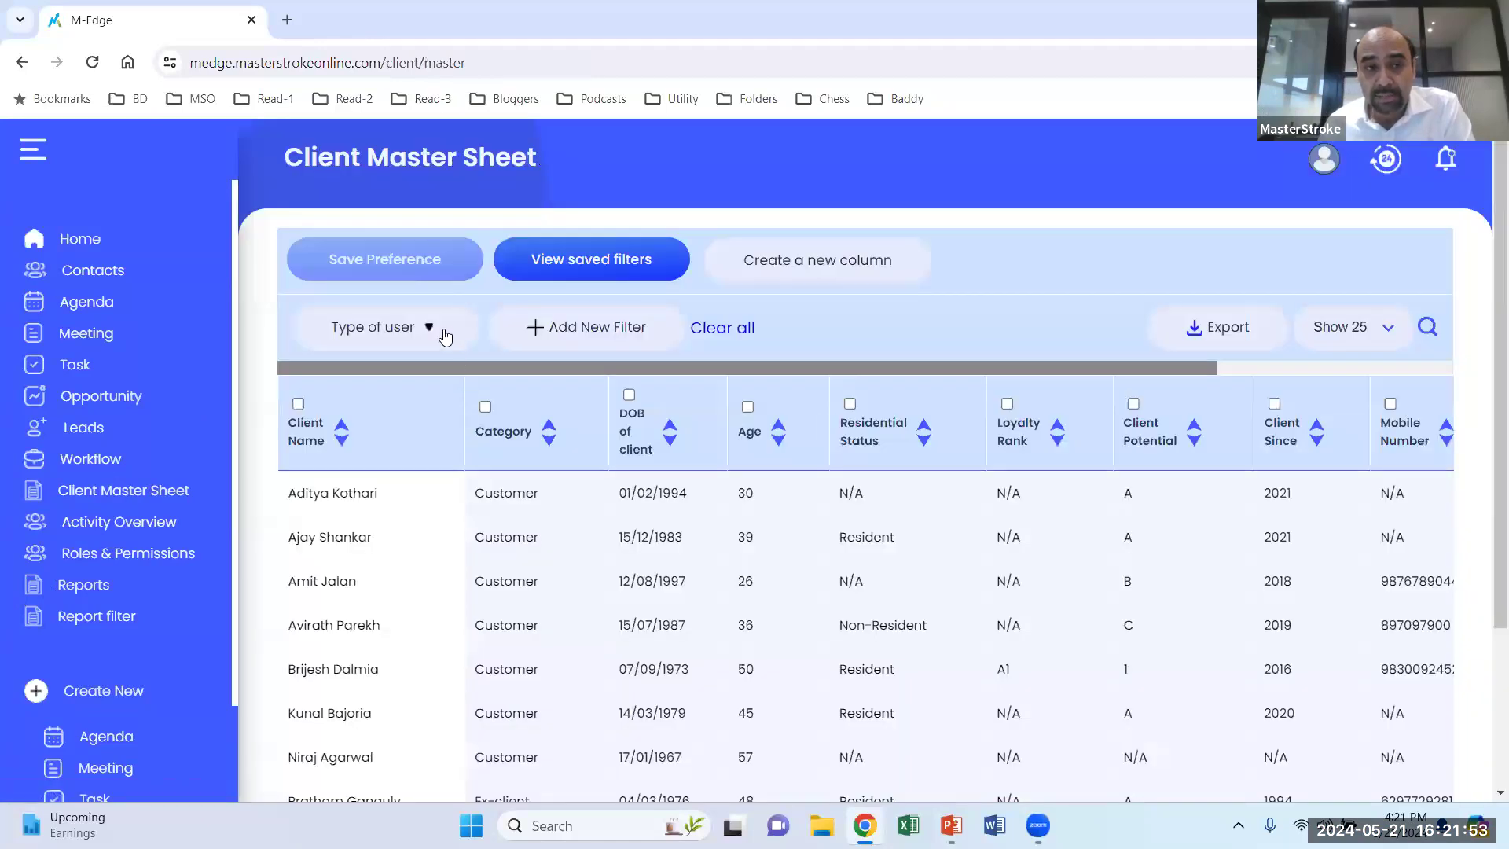
{"action": "left_click", "coordinate": [445, 336]}
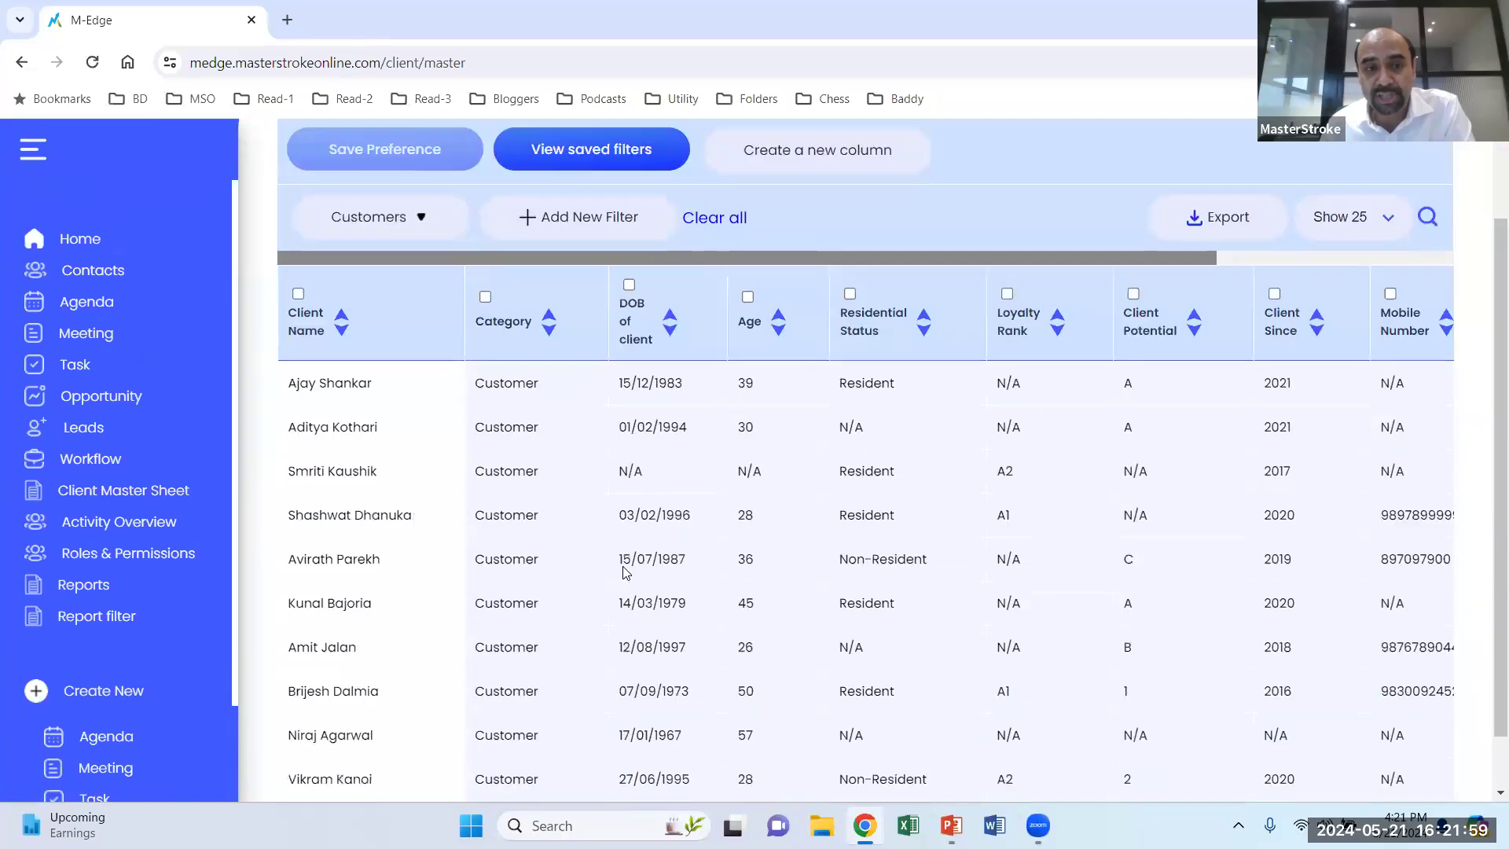
{"action": "scroll", "coordinate": [440, 660], "scroll_direction": "down", "scroll_amount": 2}
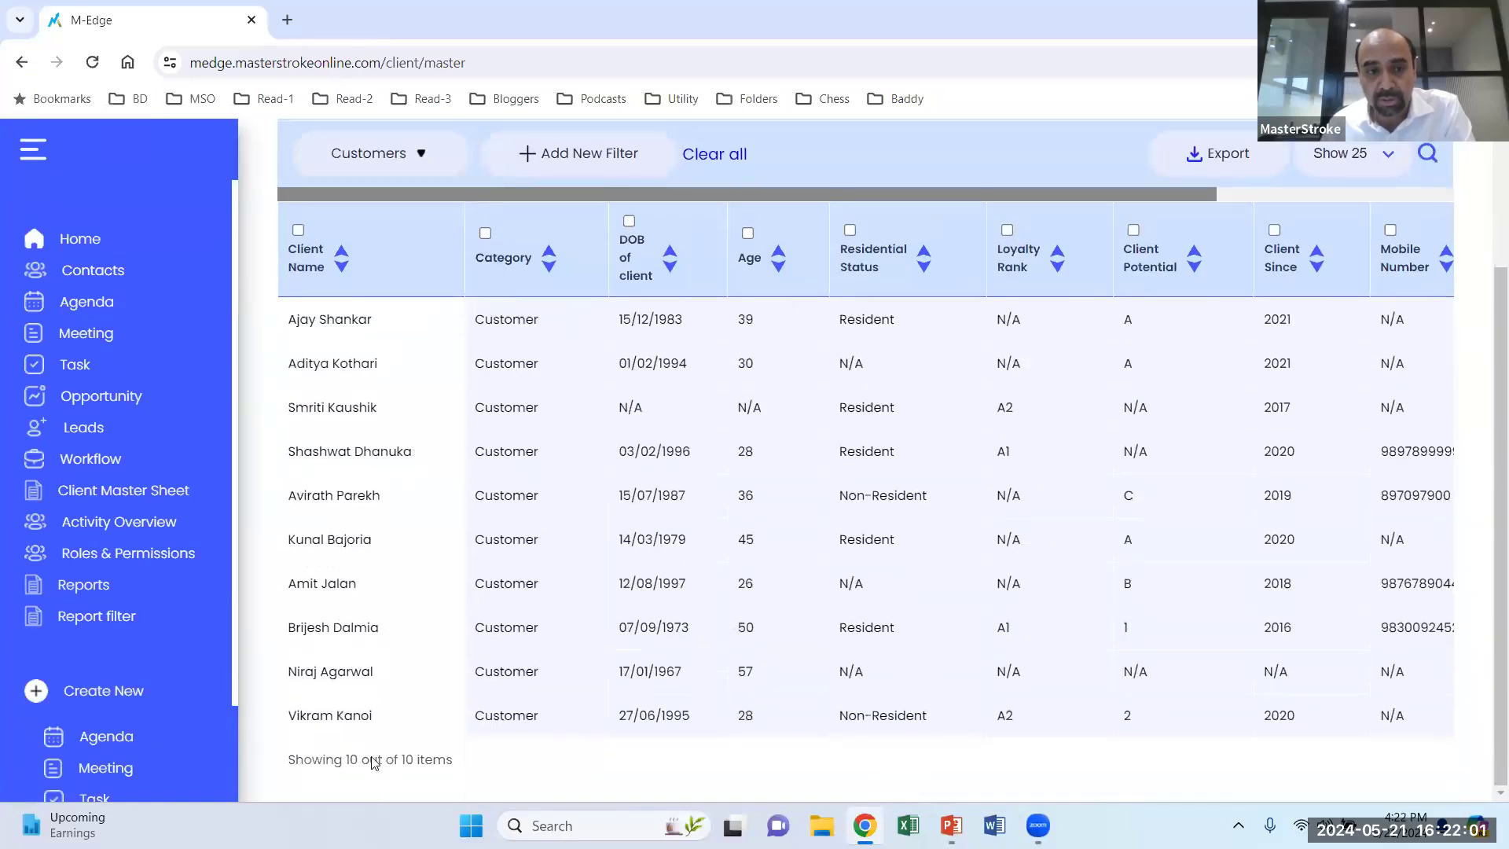
{"action": "scroll", "coordinate": [451, 431], "scroll_direction": "up", "scroll_amount": 2}
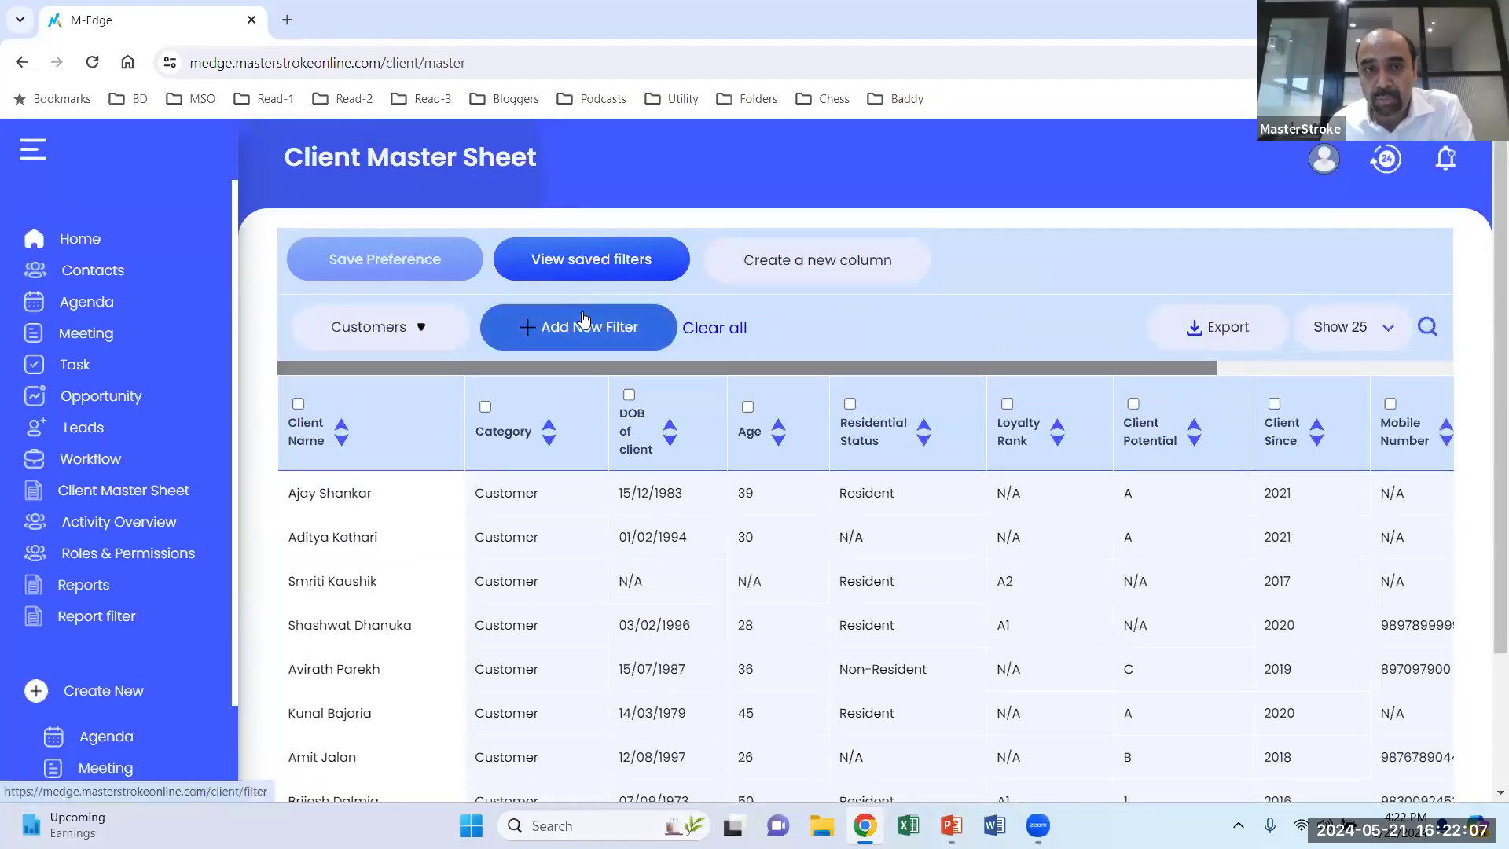
Create a new Client Master Sheet column named "Gift" with the column type Text.
{"action": "left_click", "coordinate": [792, 257]}
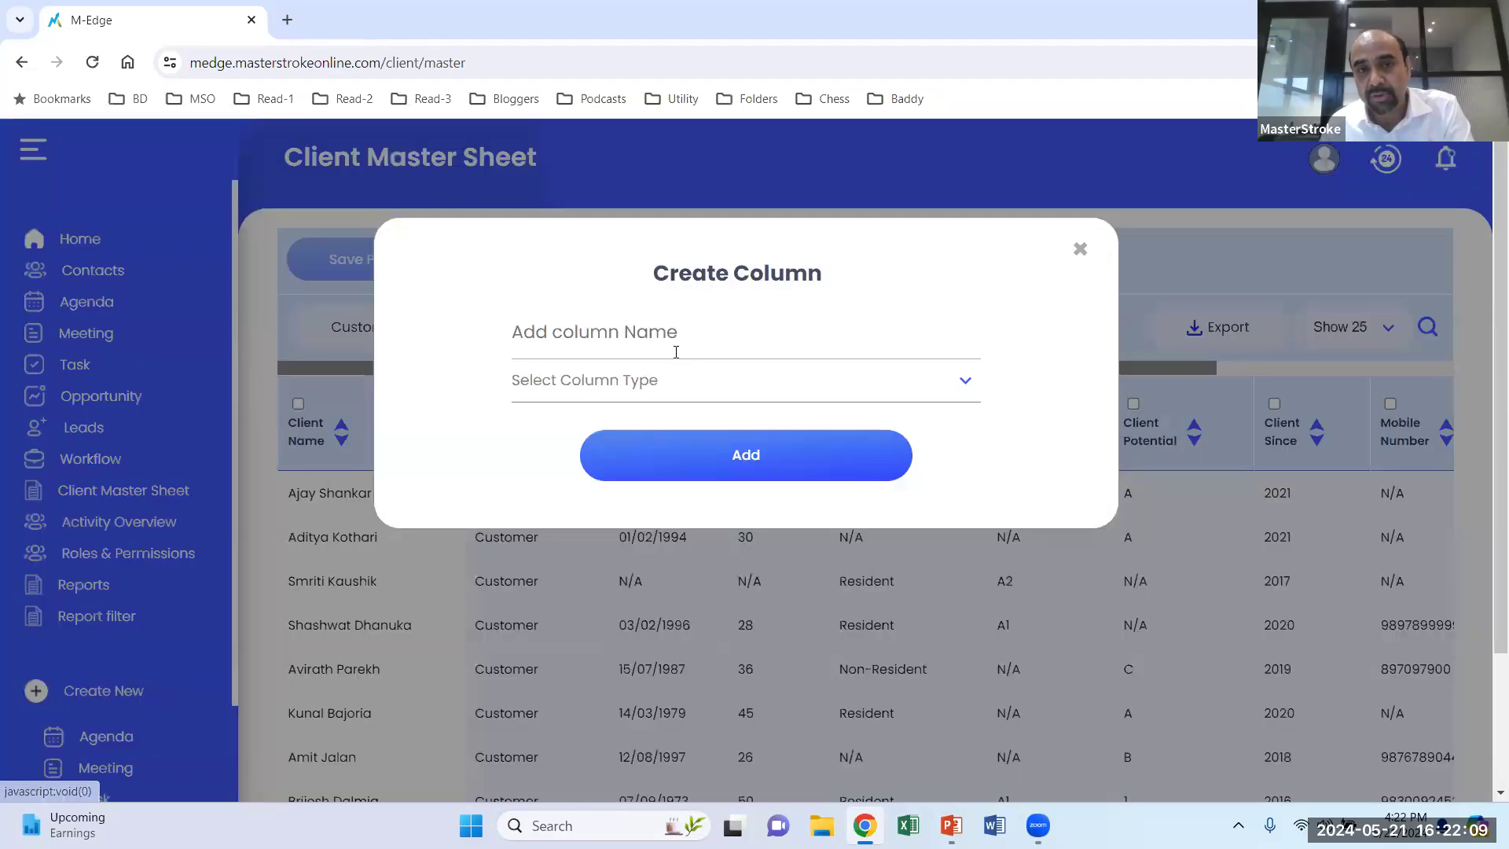
{"action": "type", "text": "Gift"}
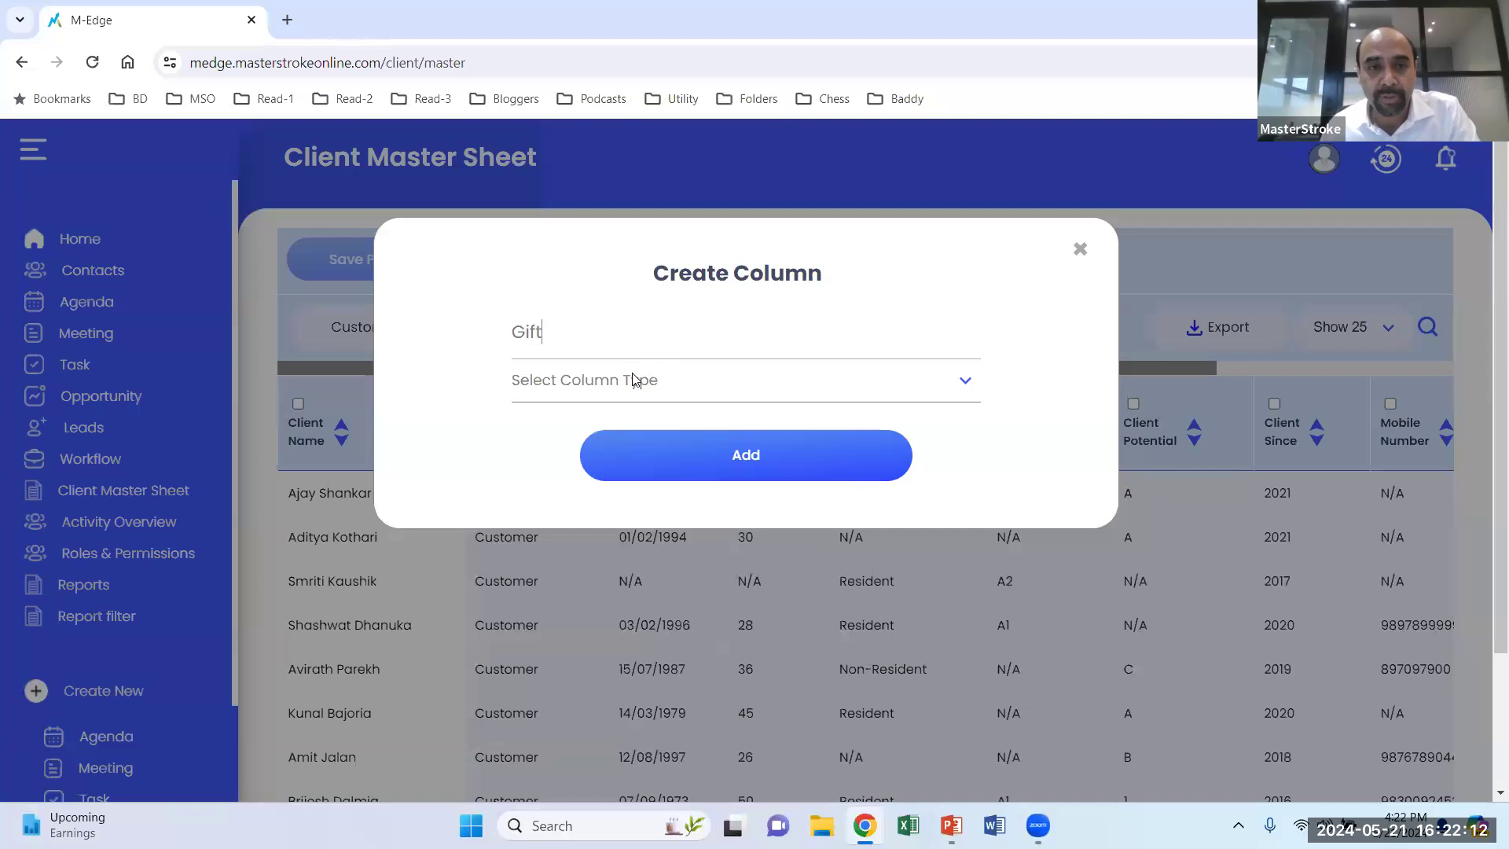
{"action": "left_click", "coordinate": [635, 380]}
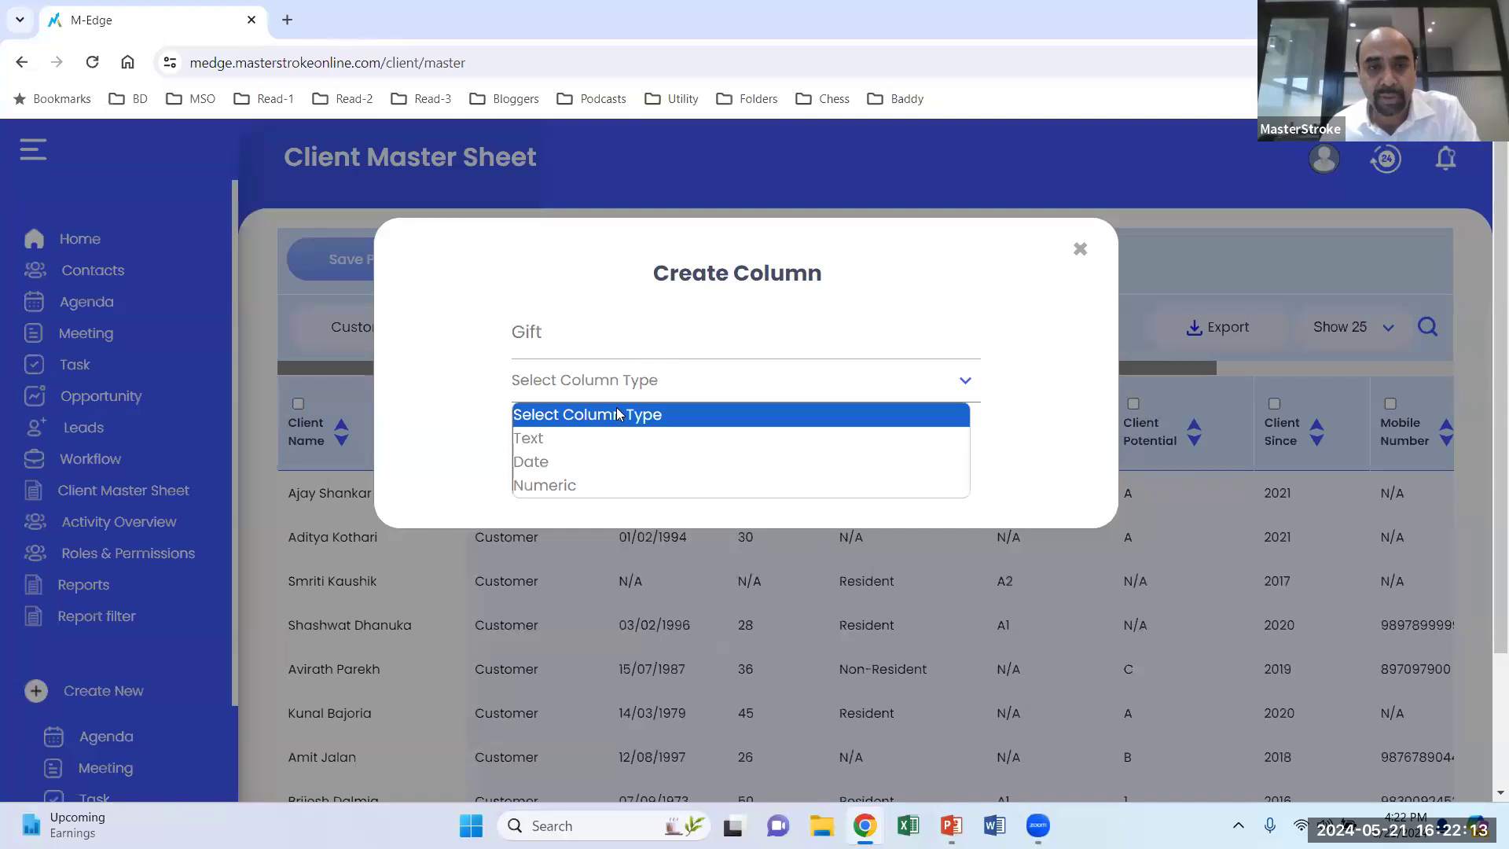
{"action": "left_click", "coordinate": [608, 433]}
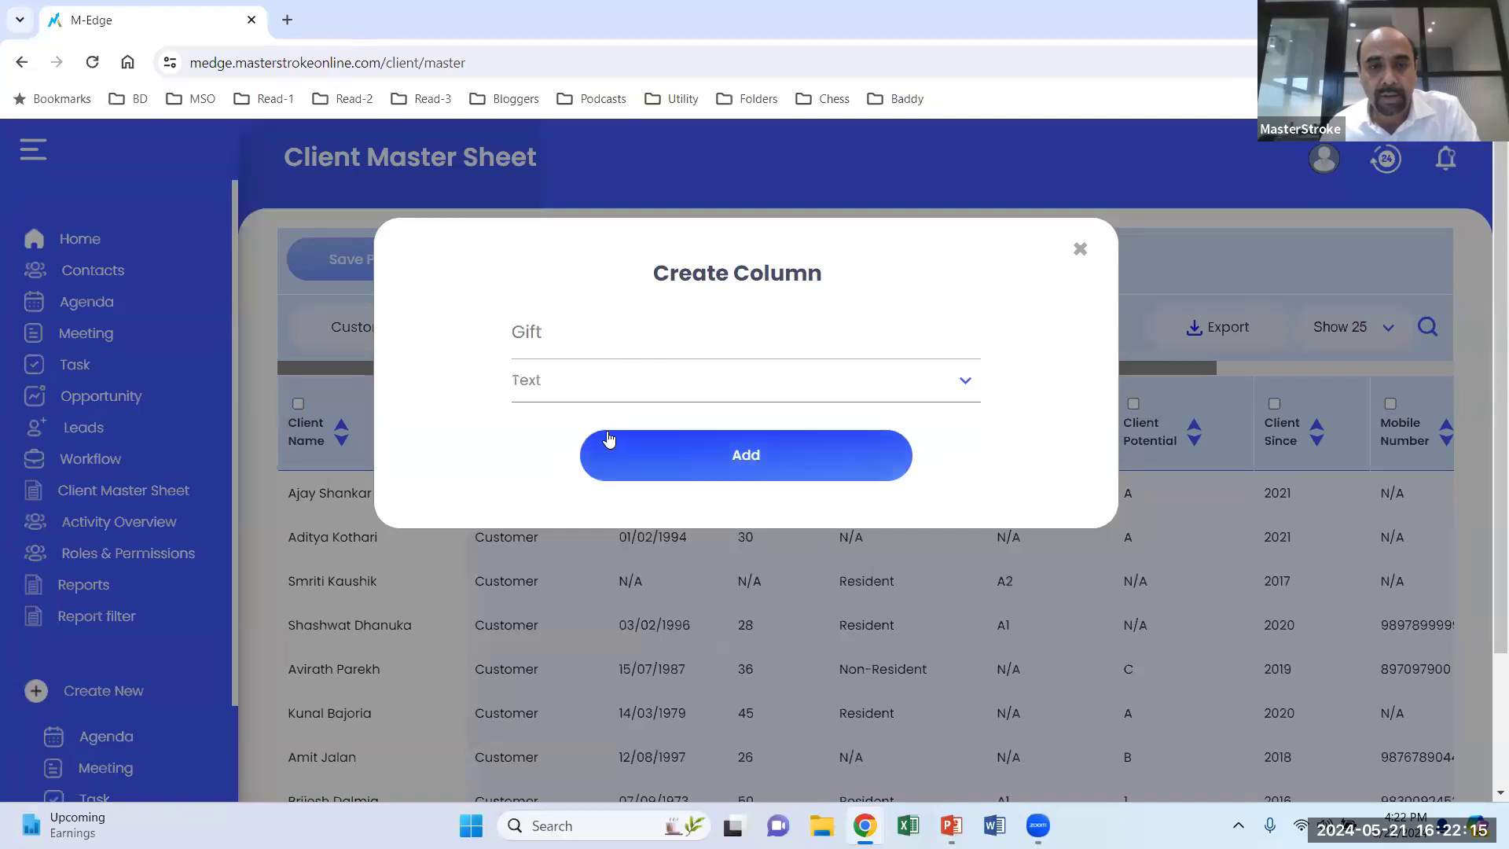
{"action": "left_click", "coordinate": [651, 447]}
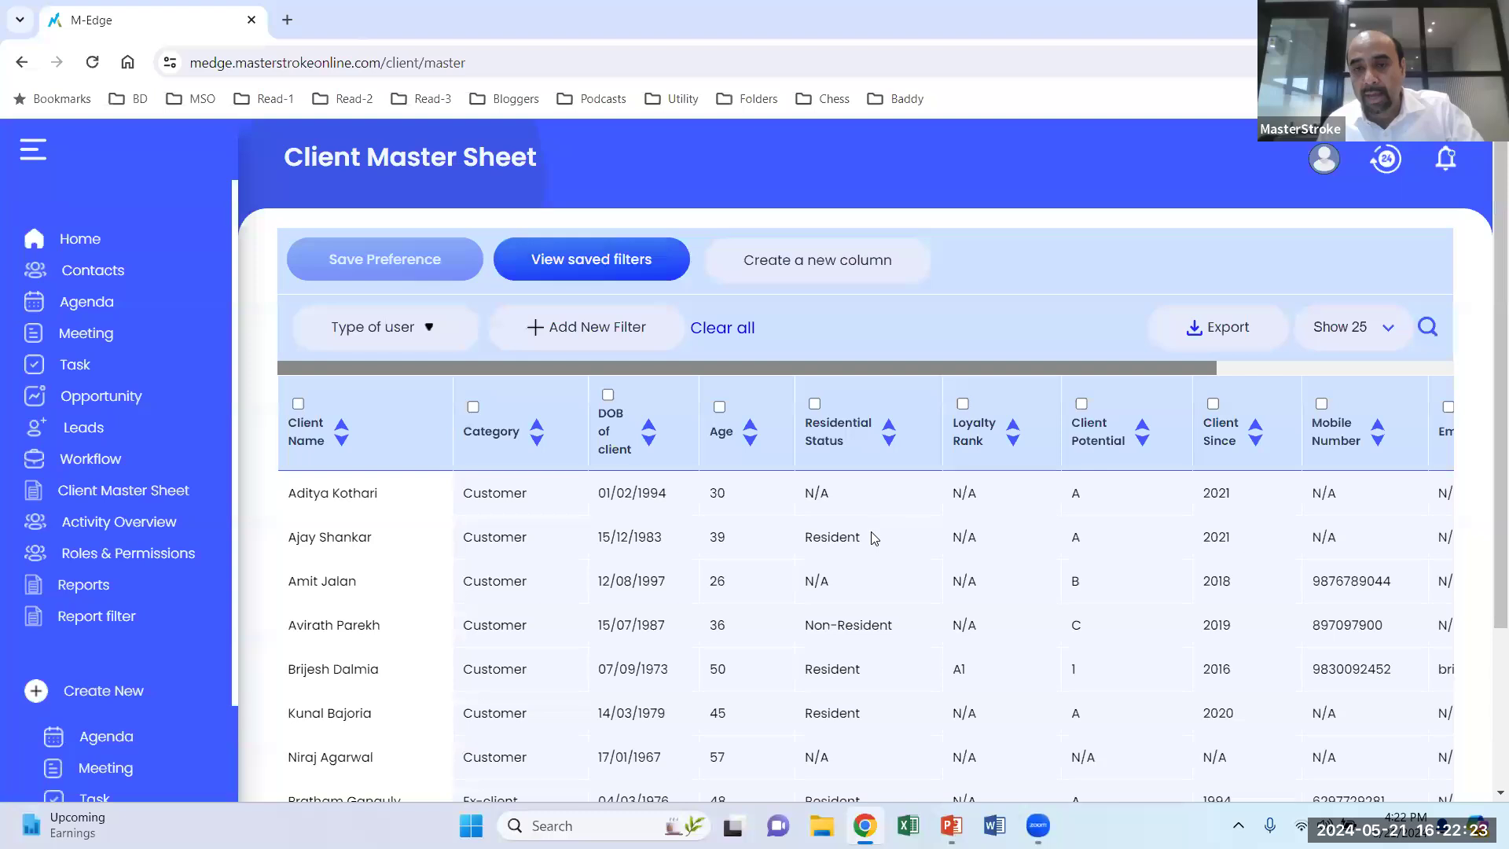
Enter "yes" in the Gift column for the first client and "Yes" for the fourth client.
{"action": "scroll", "coordinate": [875, 538], "scroll_direction": "right", "scroll_amount": 4}
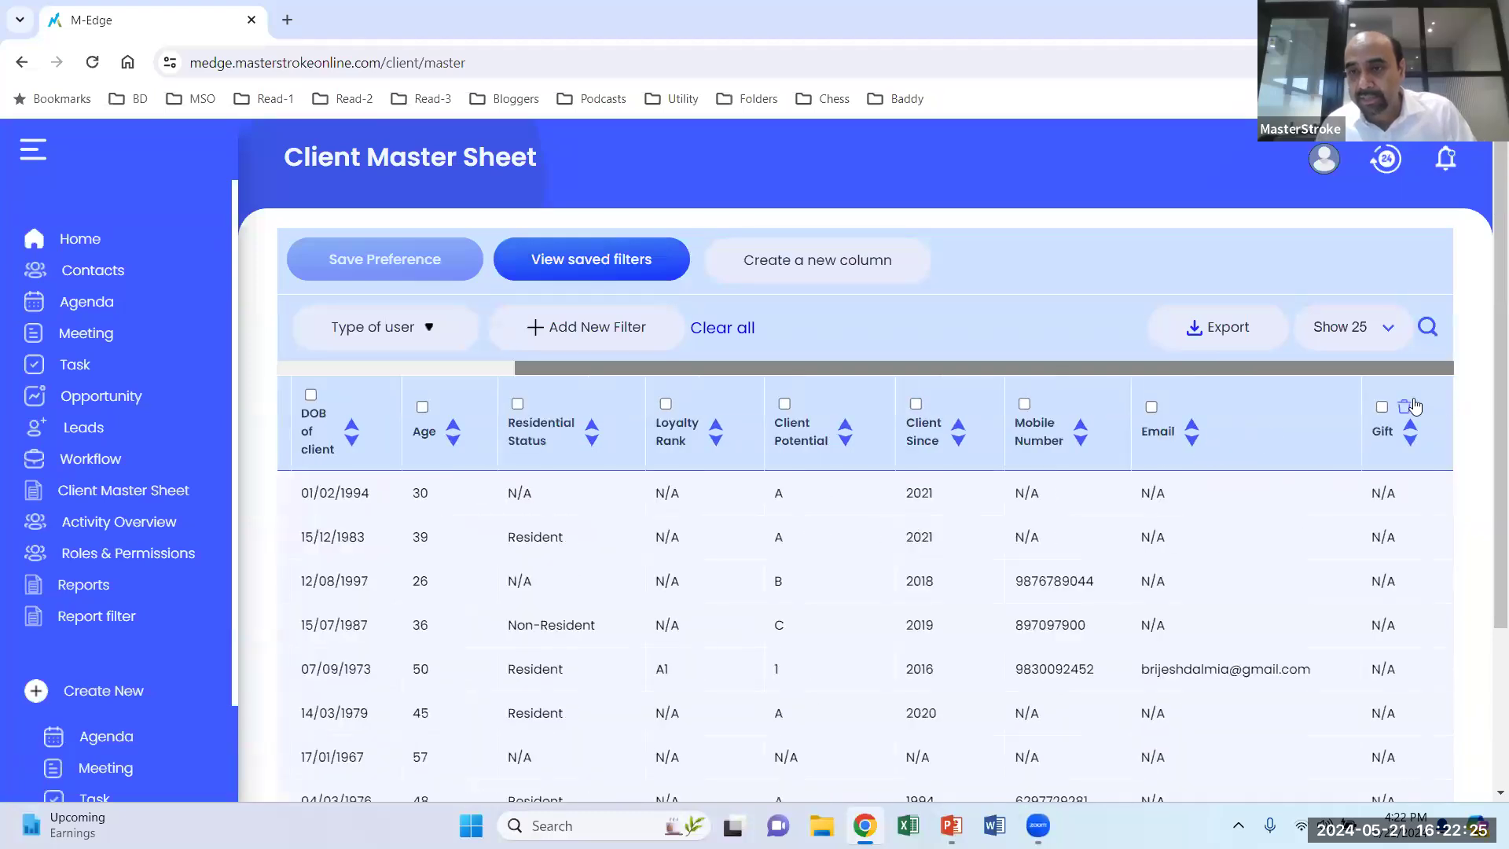
{"action": "left_click", "coordinate": [1382, 496]}
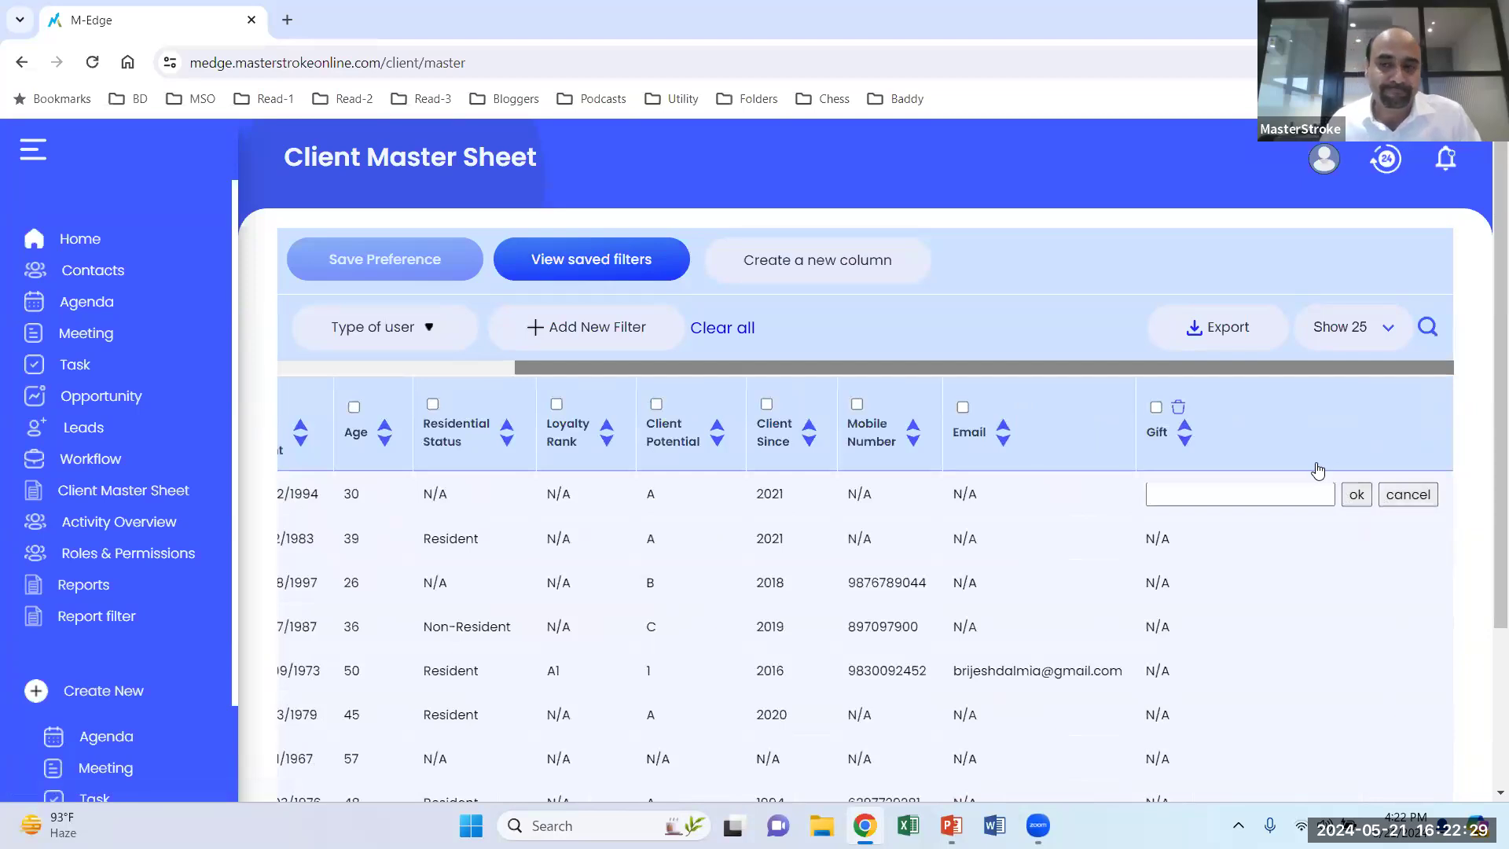
{"action": "type", "text": "yE"}
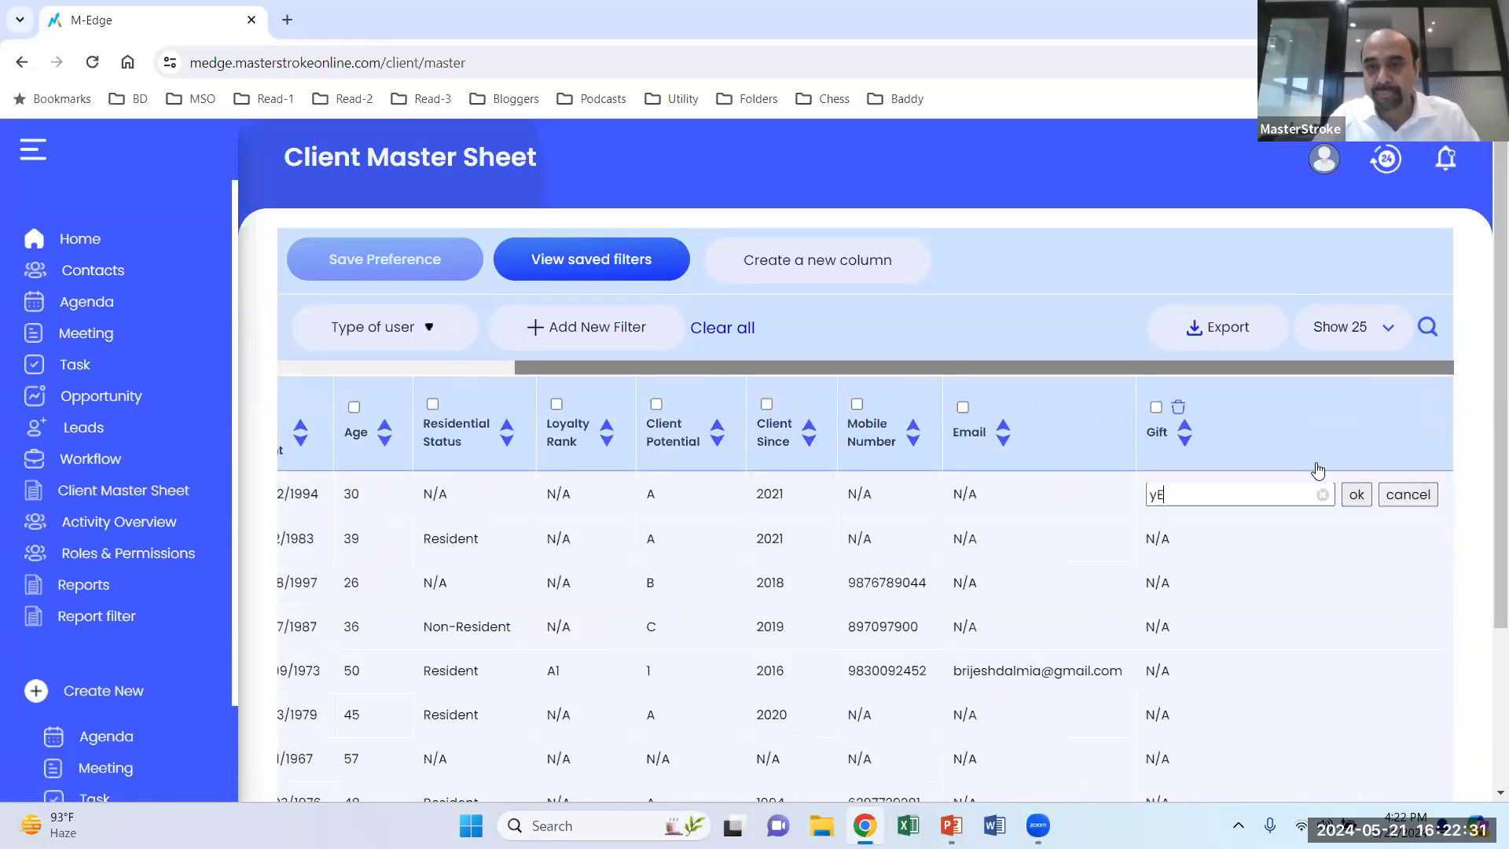
{"action": "left_click", "coordinate": [1356, 494]}
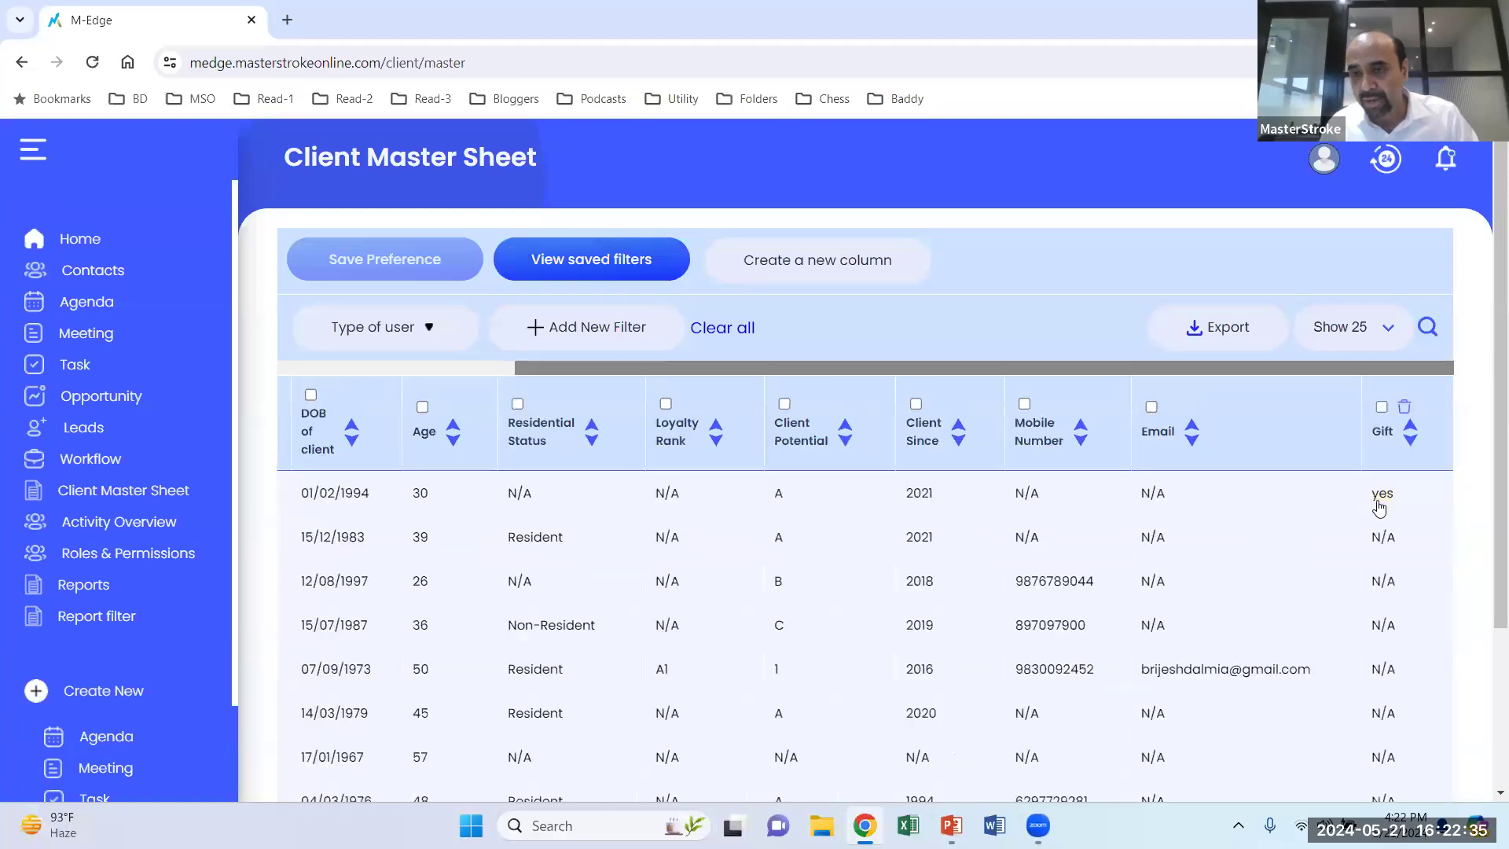
{"action": "left_click", "coordinate": [1384, 625]}
{"action": "type", "text": "Yes"}
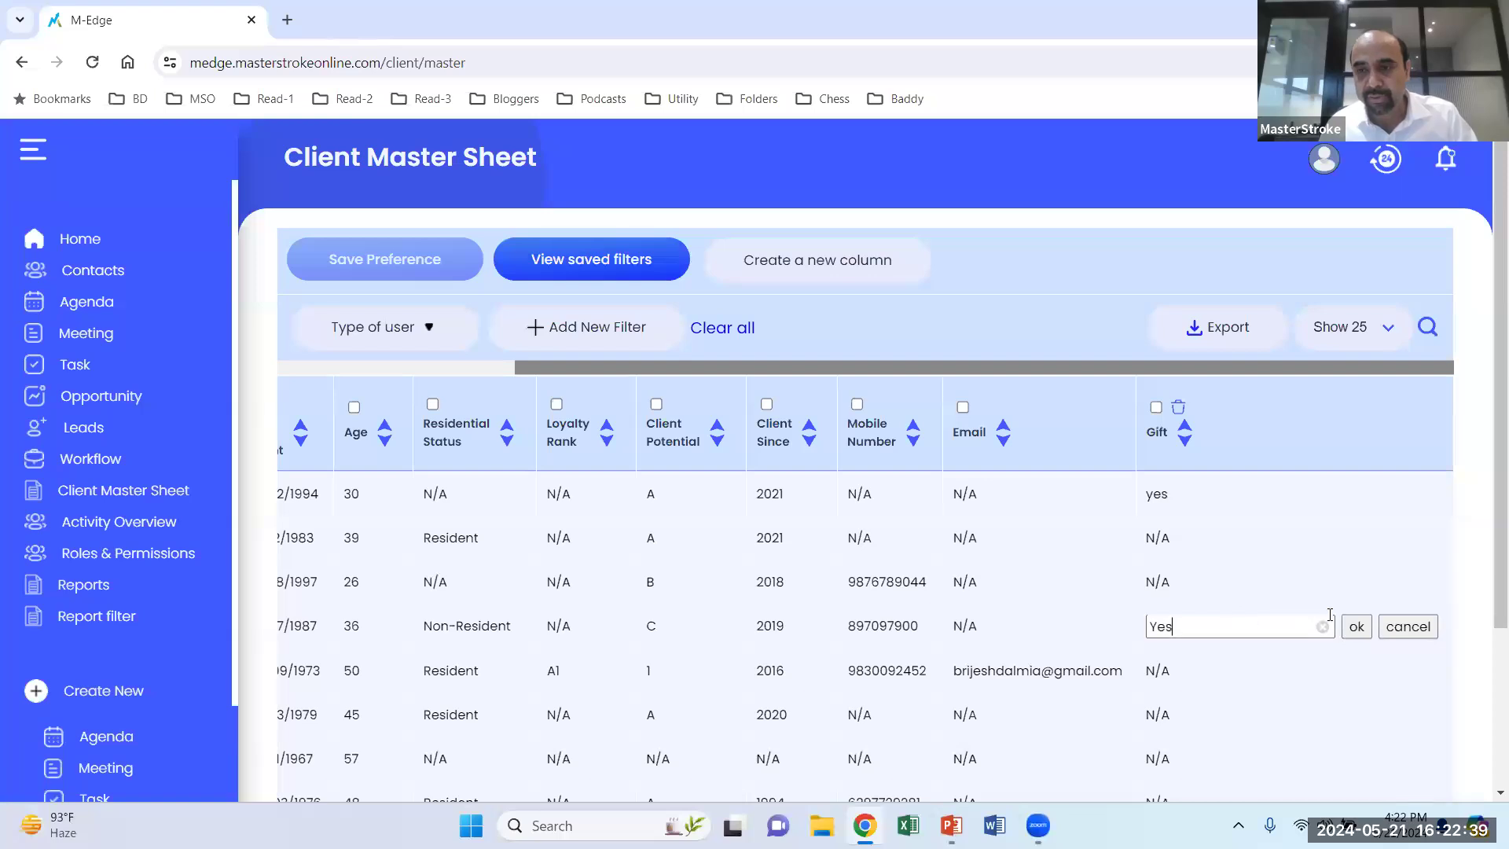
{"action": "left_click", "coordinate": [1356, 626]}
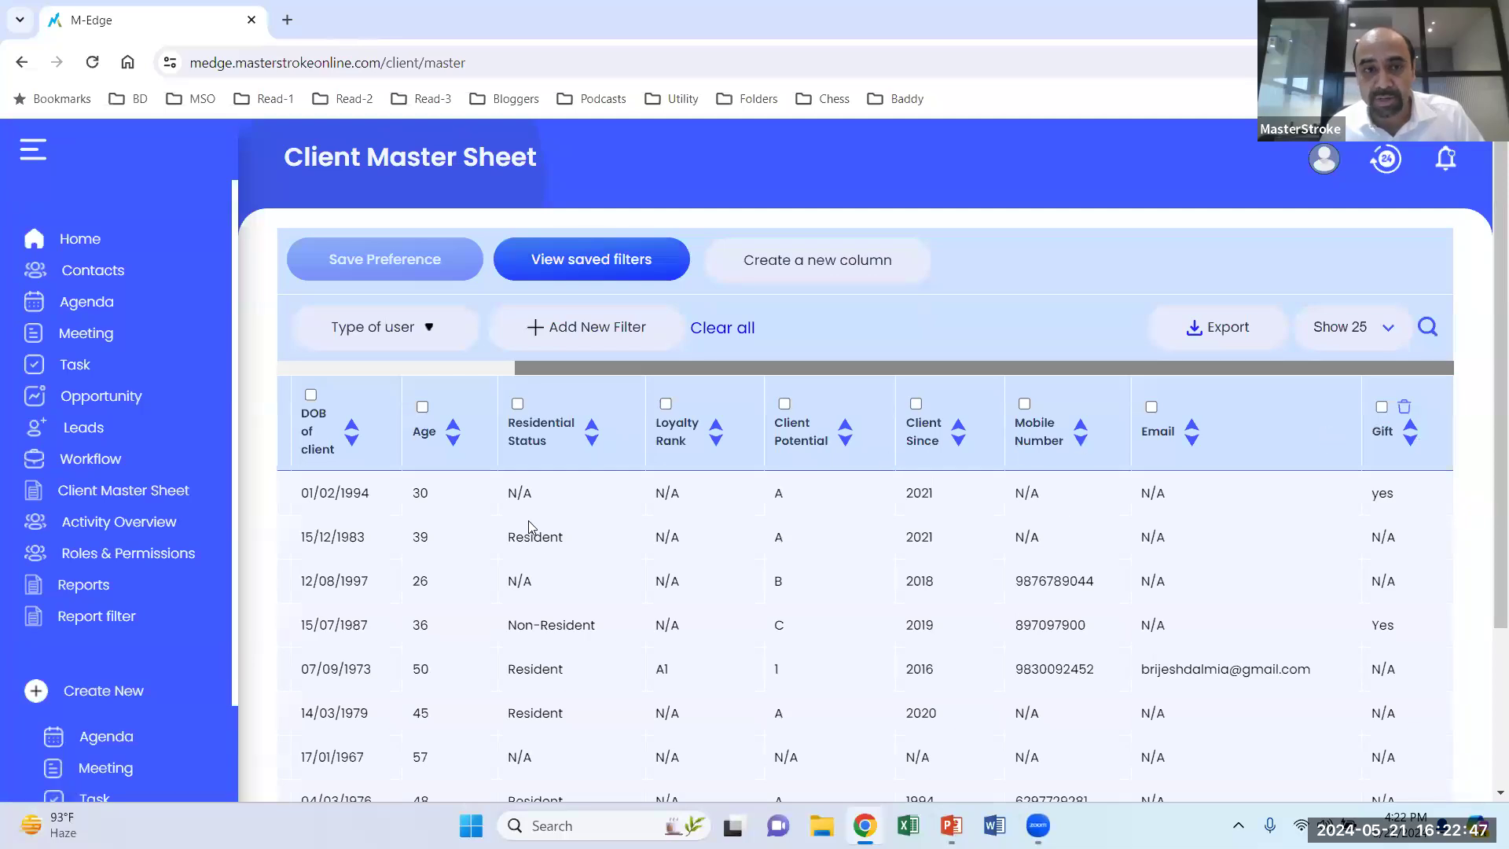
Sort the client list by Residential Status and open the saved filters of the Client Master Sheet.
{"action": "left_click", "coordinate": [593, 428]}
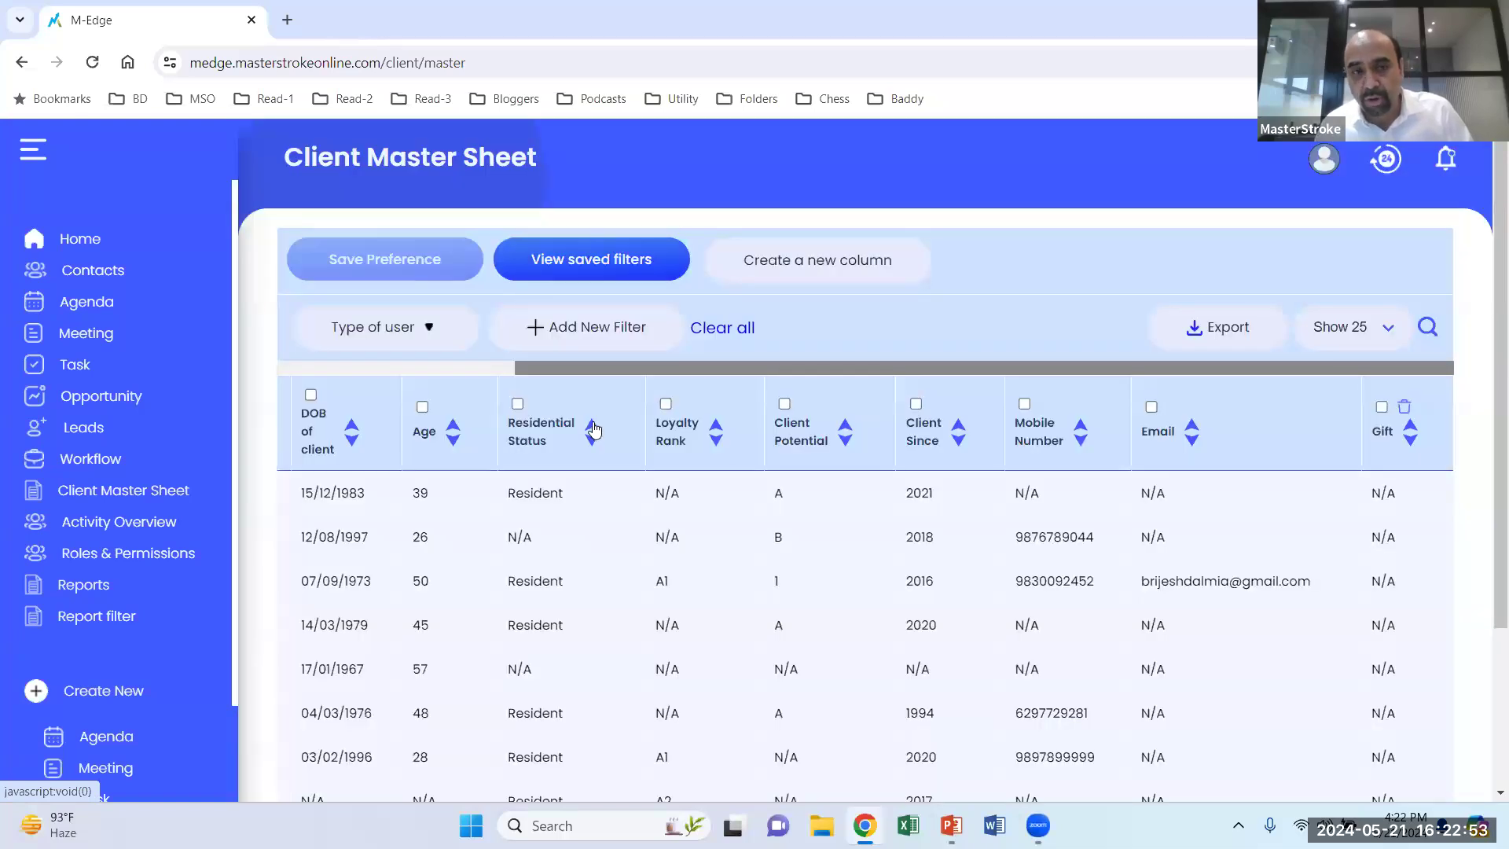
{"action": "scroll", "coordinate": [593, 428], "scroll_direction": "left", "scroll_amount": 4}
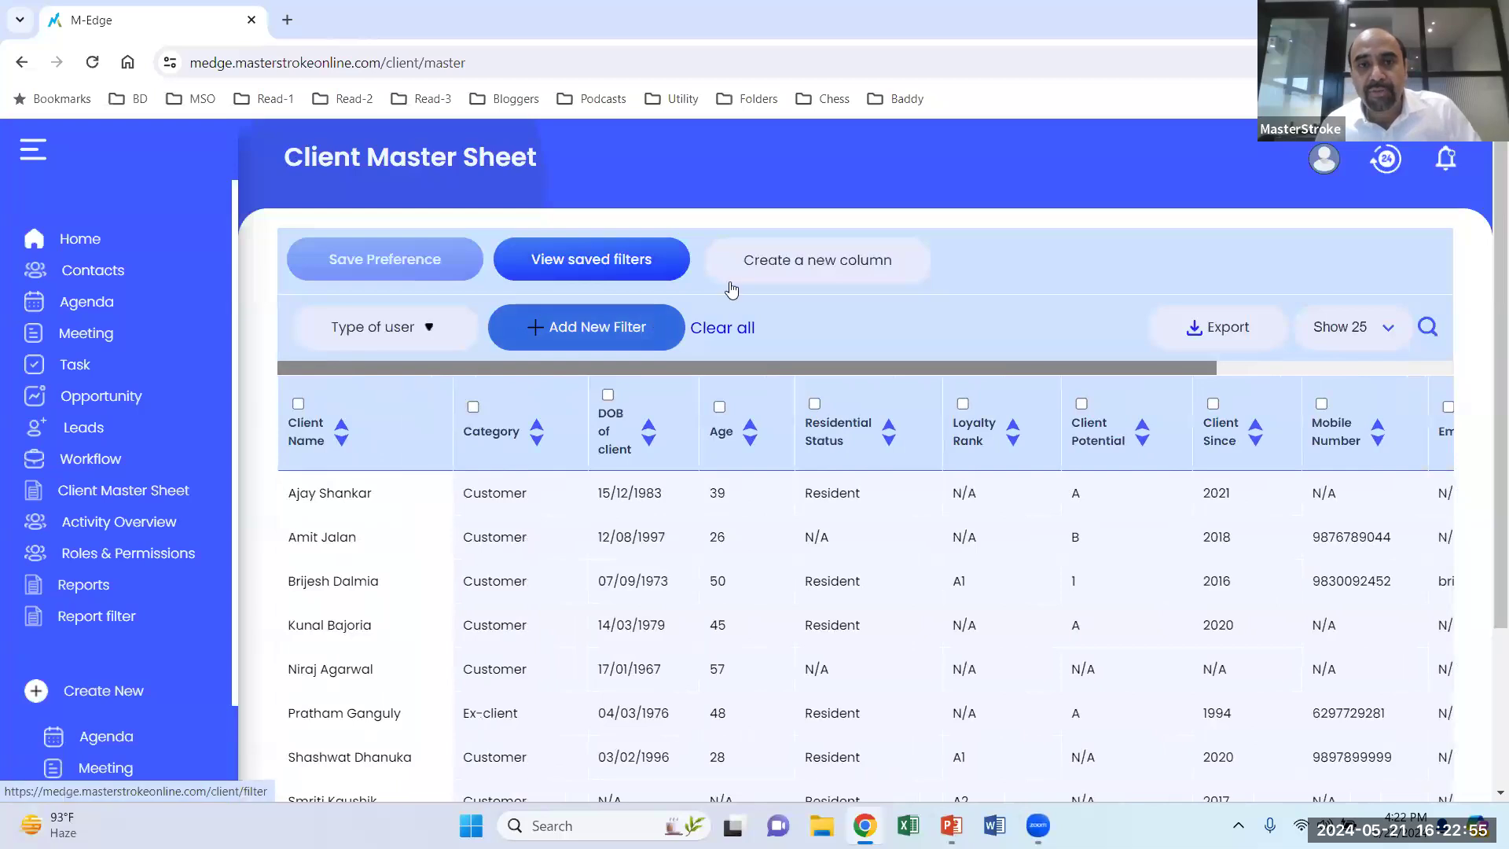
{"action": "left_click", "coordinate": [628, 264]}
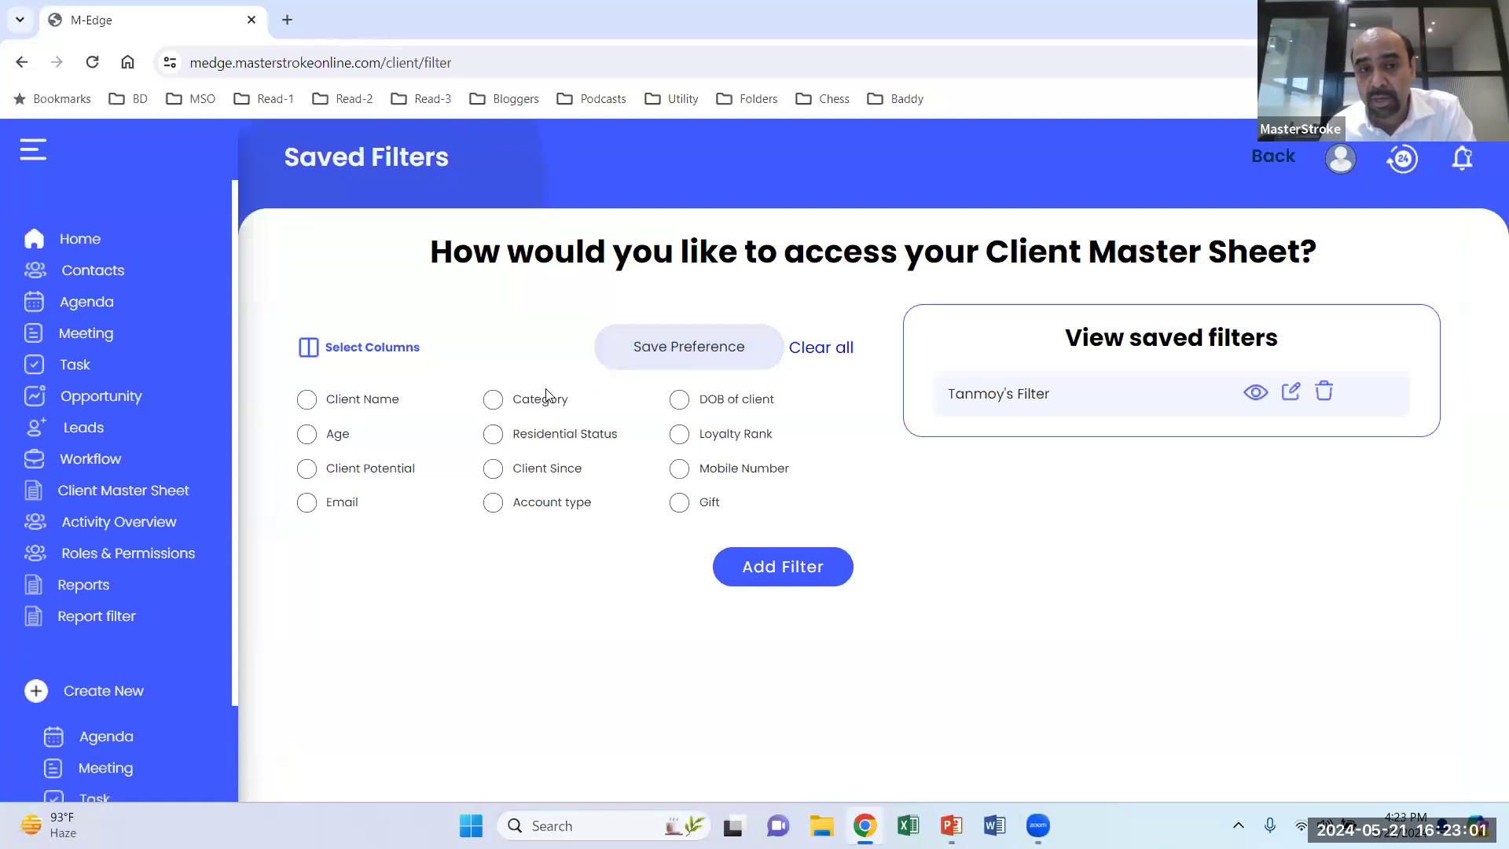
Select the Client Name, Category and Age columns for a new filter.
{"action": "triple_click", "coordinate": [309, 402]}
{"action": "left_click", "coordinate": [306, 400]}
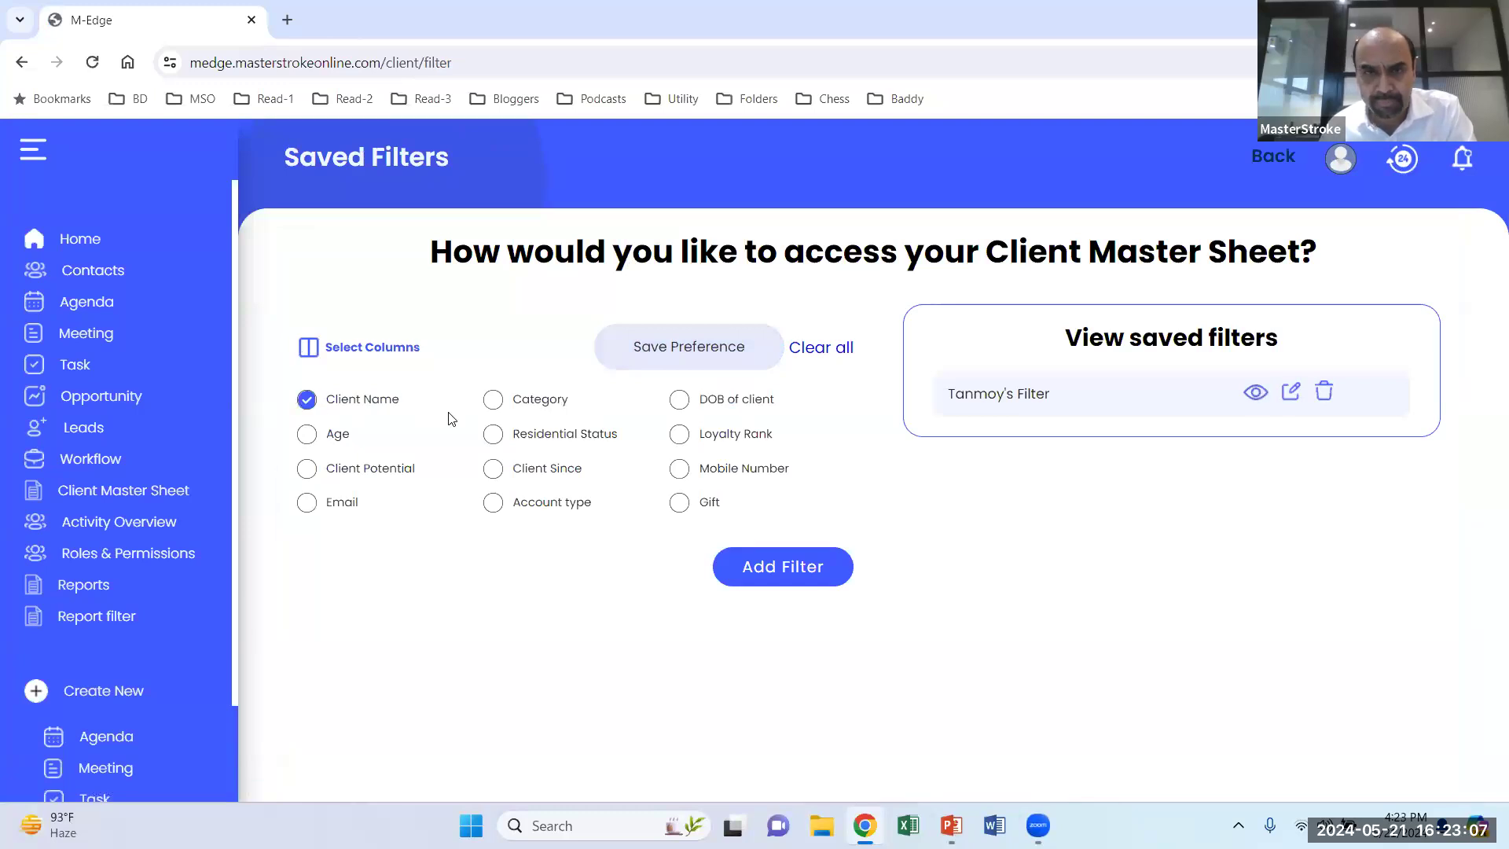
{"action": "left_click", "coordinate": [493, 399]}
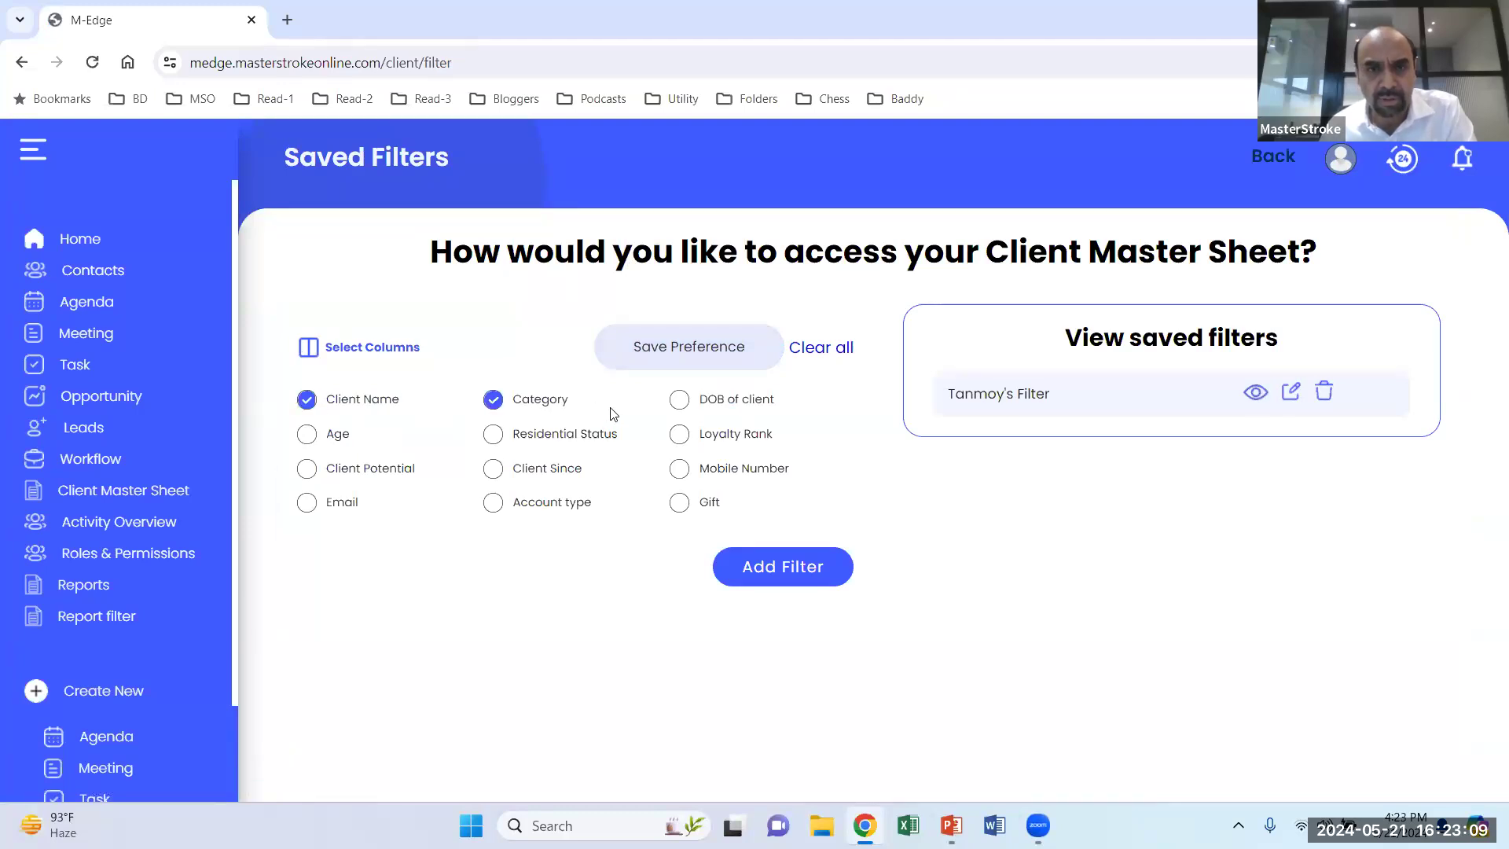
{"action": "left_click", "coordinate": [306, 436]}
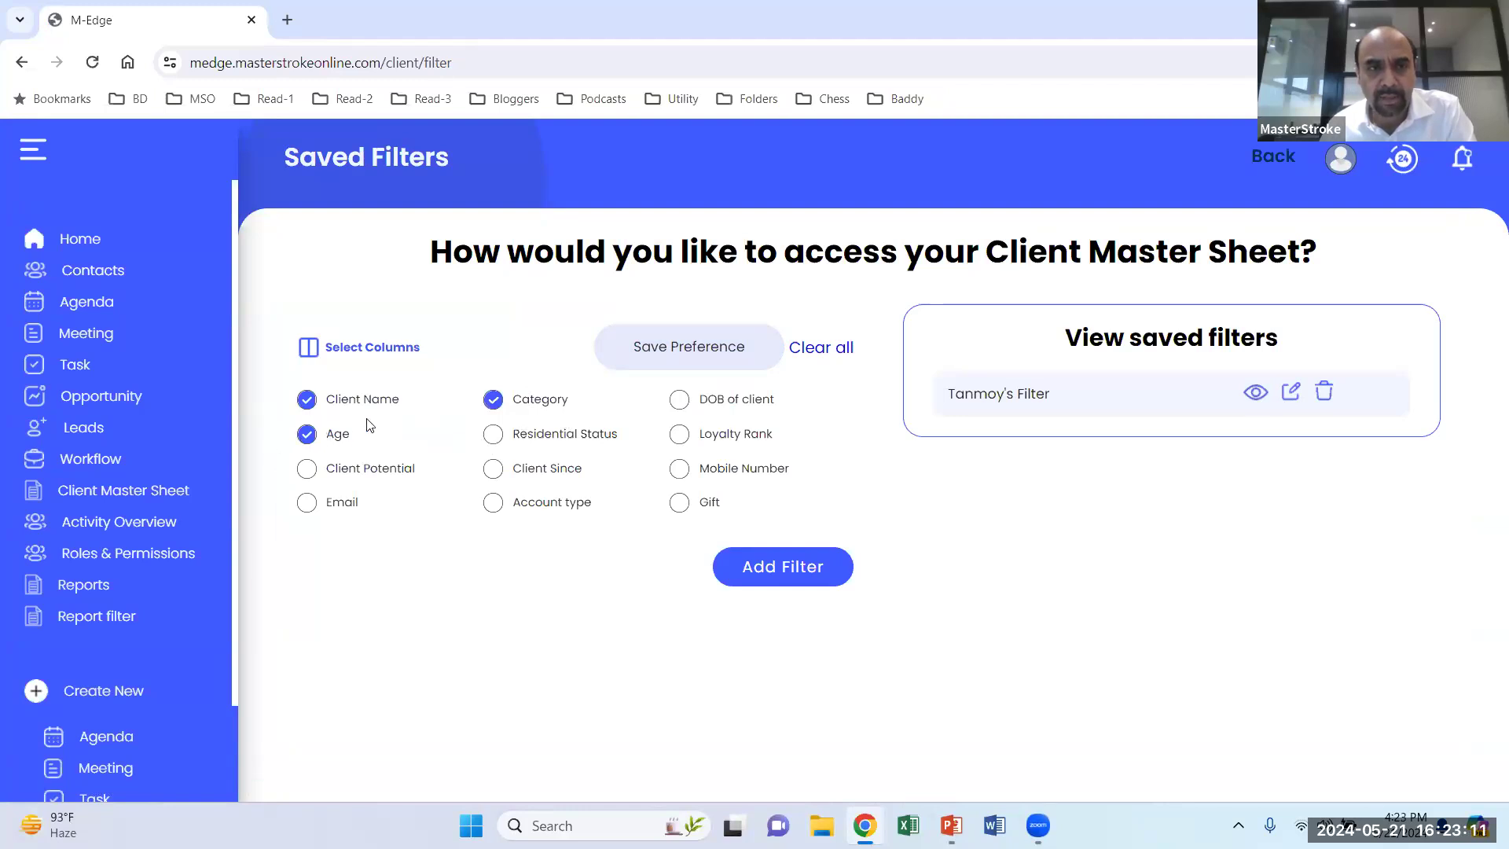
Save the column selection as a filter titled "My Personal" and view the Client Master Sheet with it.
{"action": "left_click", "coordinate": [793, 569]}
{"action": "left_click", "coordinate": [673, 343]}
{"action": "type", "text": "My Personal"}
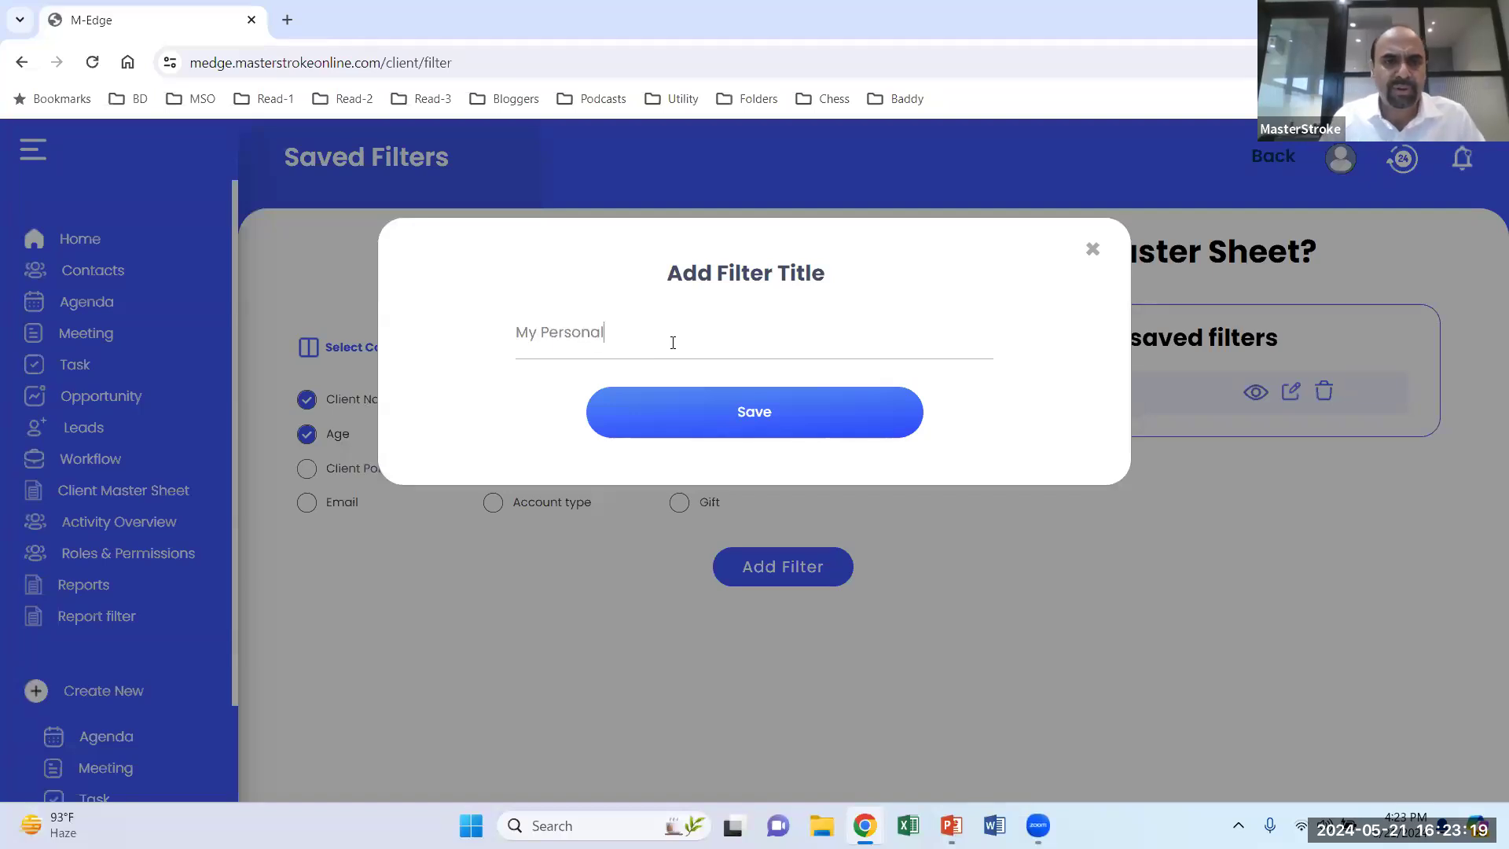
{"action": "left_click", "coordinate": [704, 410]}
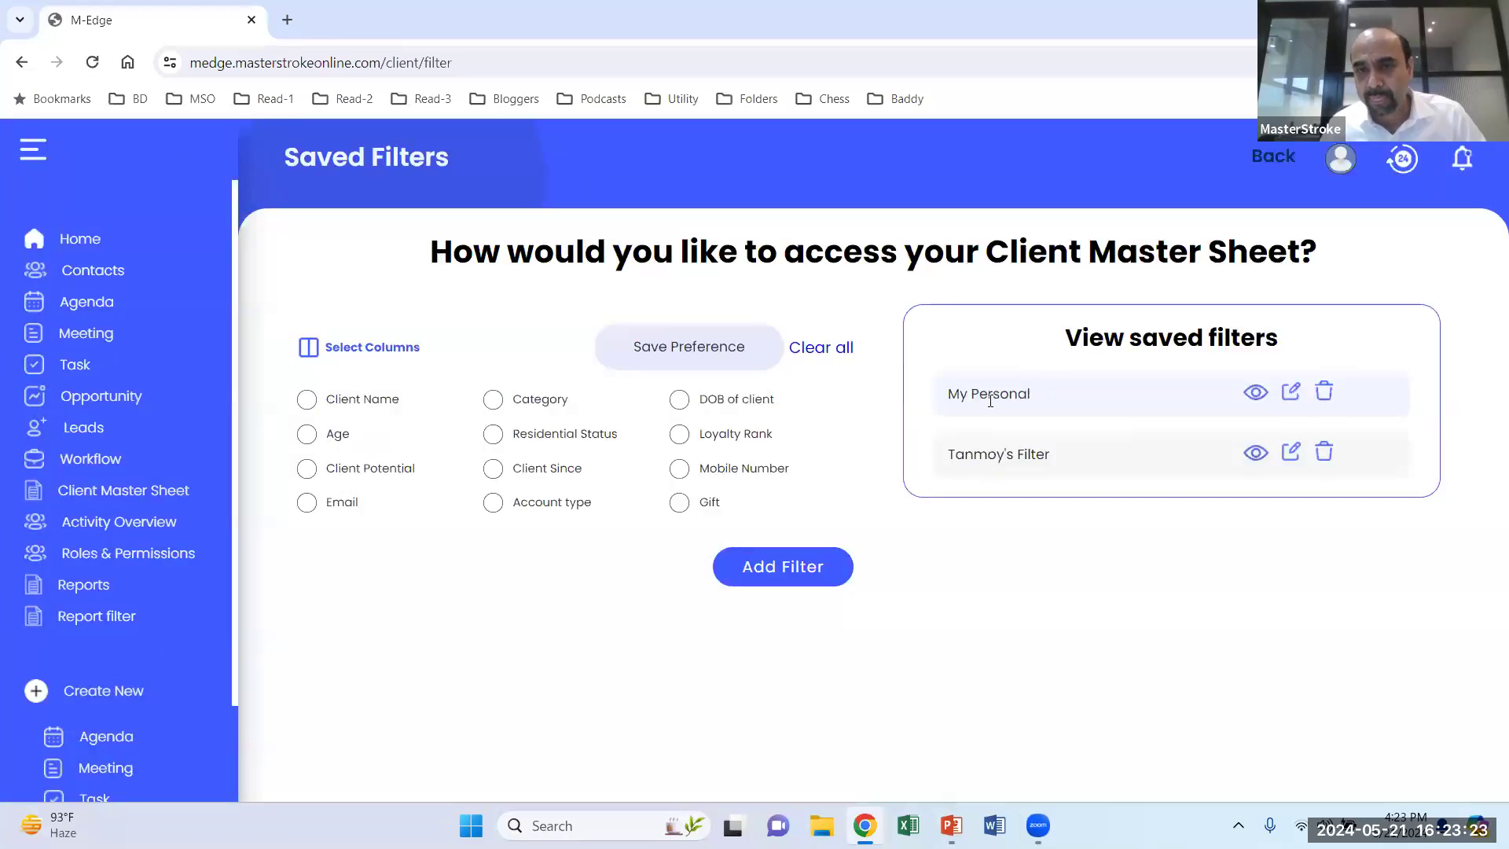
{"action": "left_click", "coordinate": [1266, 399]}
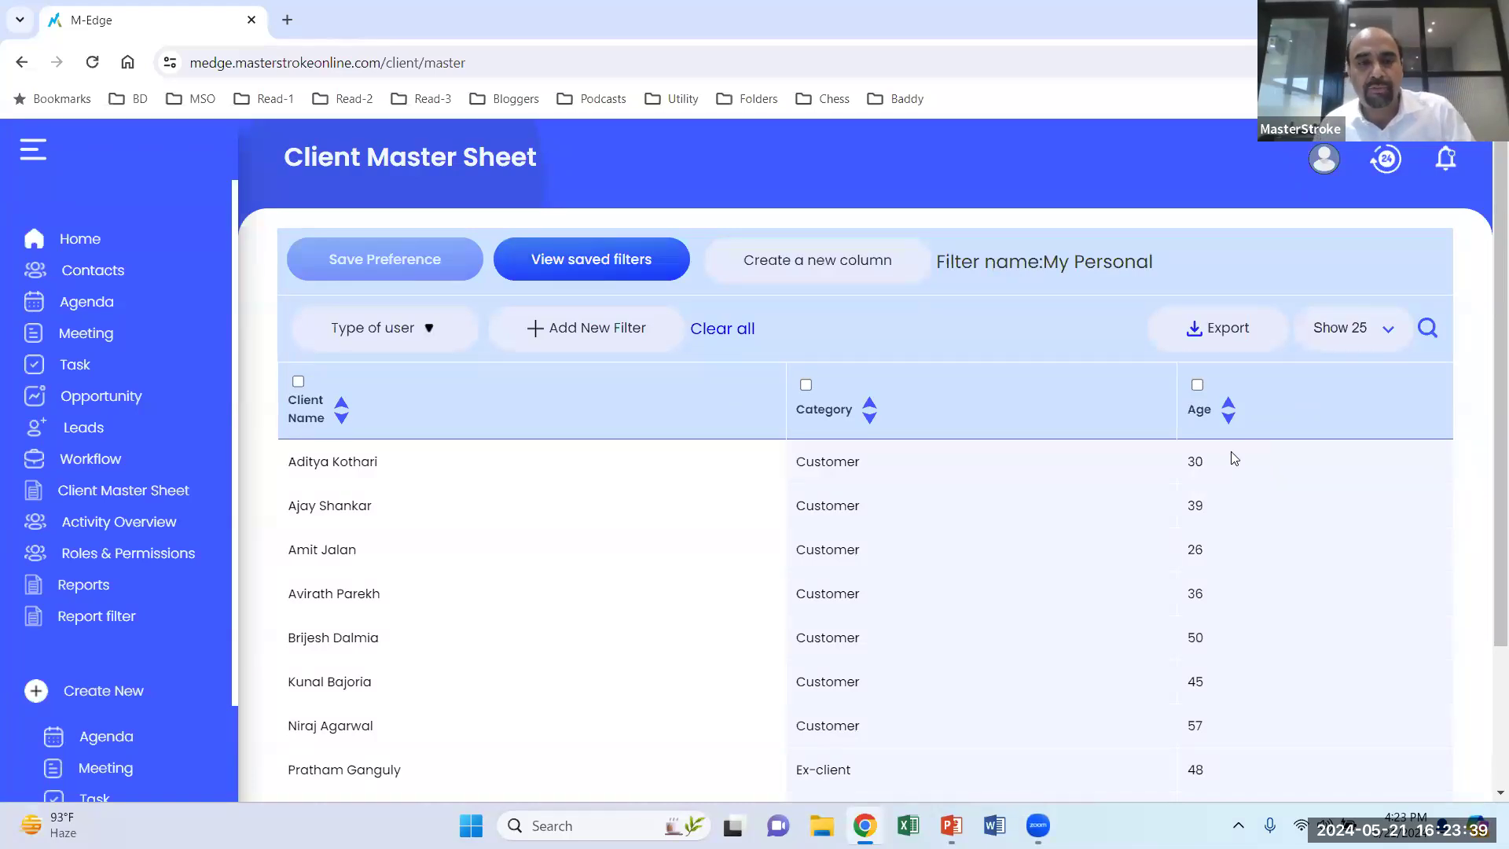
Switch to the PowerPoint slide show, show the Report Module slide, and return to M-Edge in Chrome.
{"action": "key", "text": "alt+Tab"}
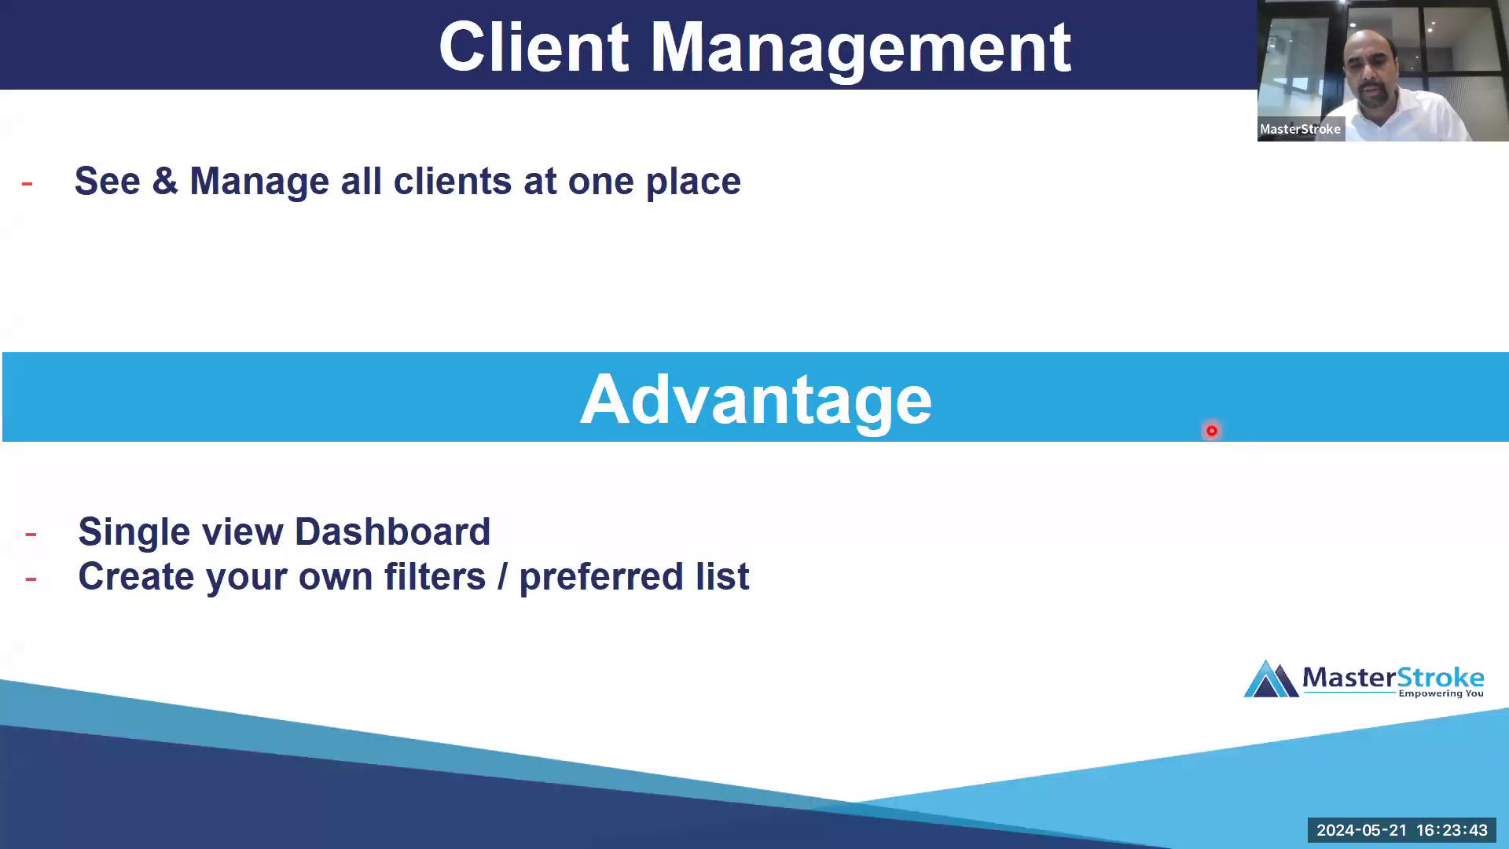
{"action": "key", "text": "Right"}
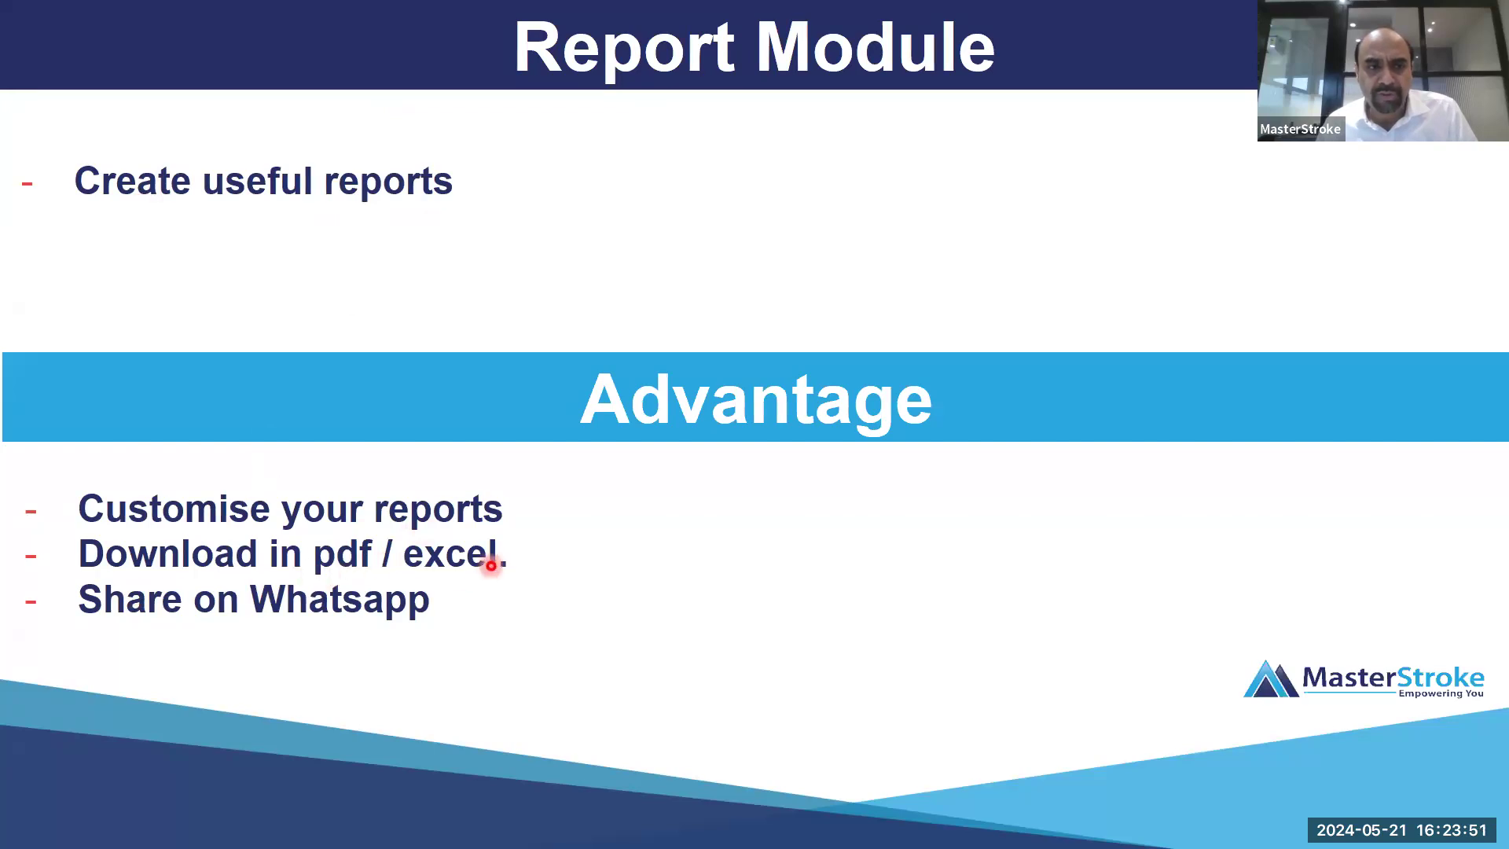
{"action": "key", "text": "alt+Tab"}
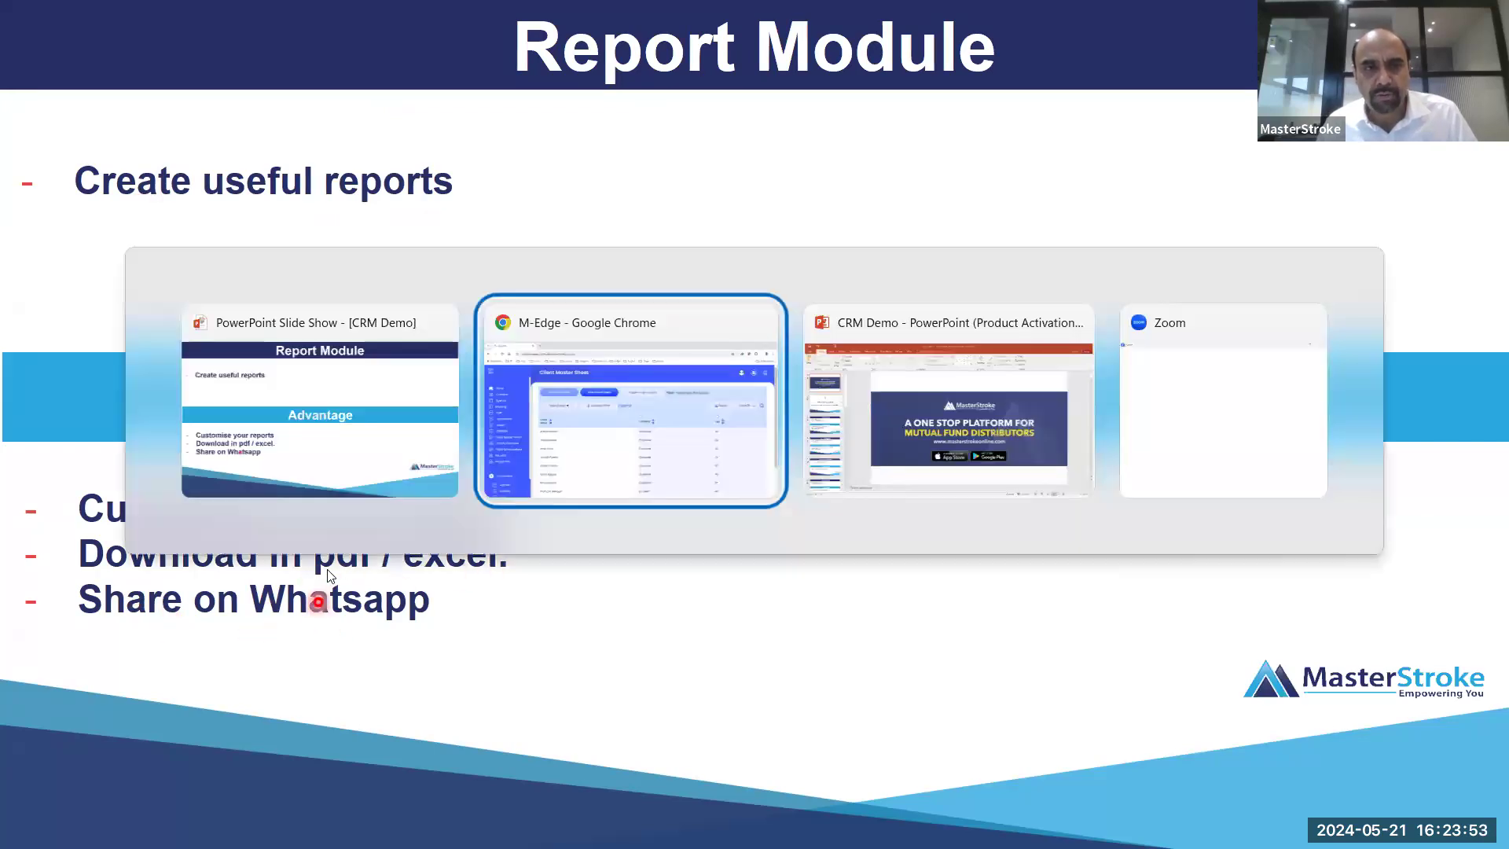
Open the Reports module and look at the User Hierarchy setting of the custom Task Summary report.
{"action": "left_click", "coordinate": [88, 588]}
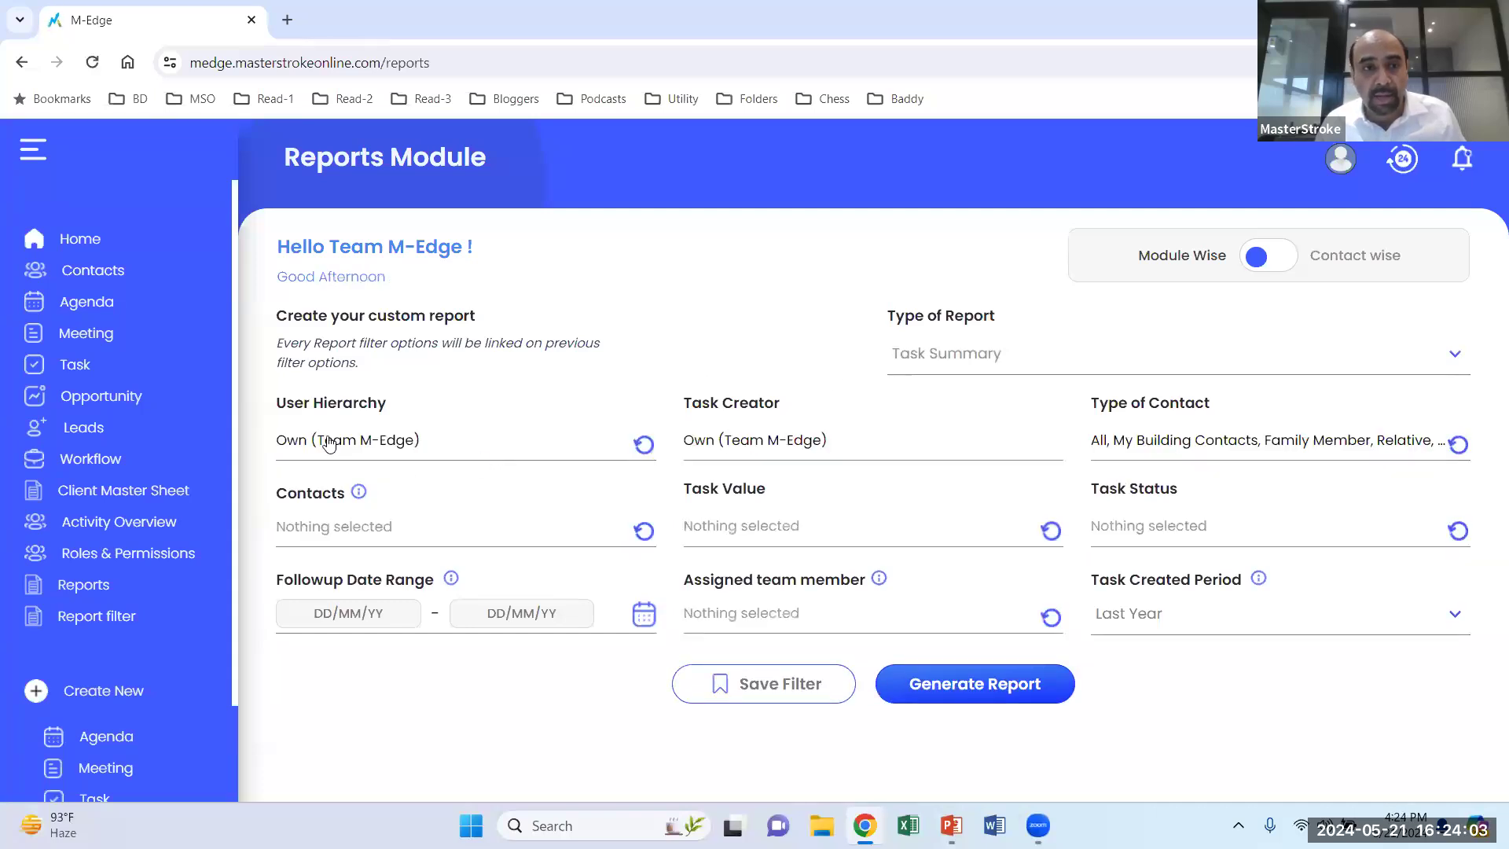
{"action": "left_click", "coordinate": [327, 441]}
{"action": "left_click", "coordinate": [327, 441]}
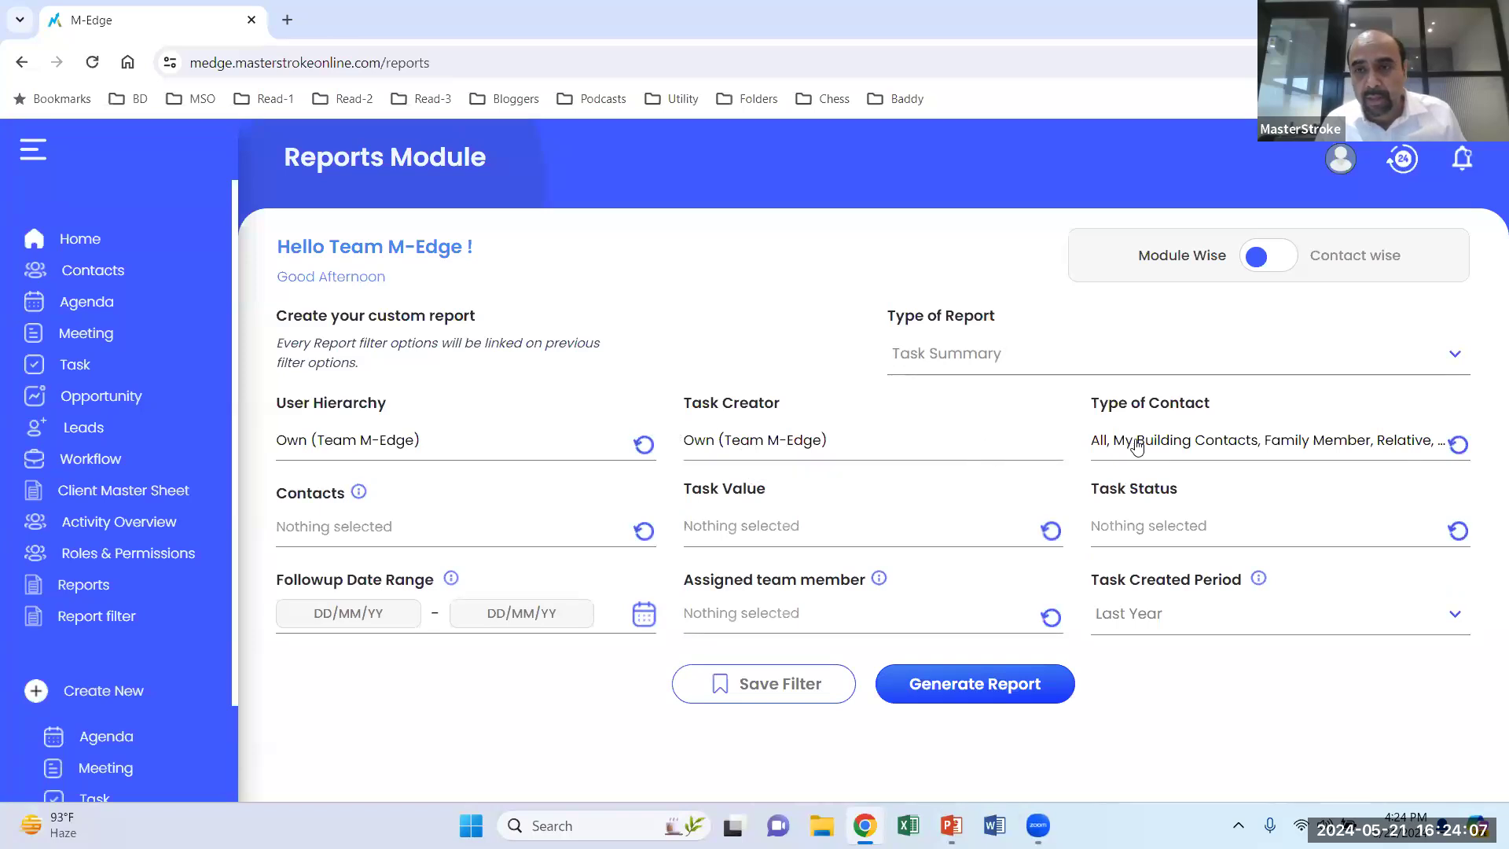
Generate the Task Summary report for a single contact, and reset the Contacts filter.
{"action": "left_click", "coordinate": [403, 530]}
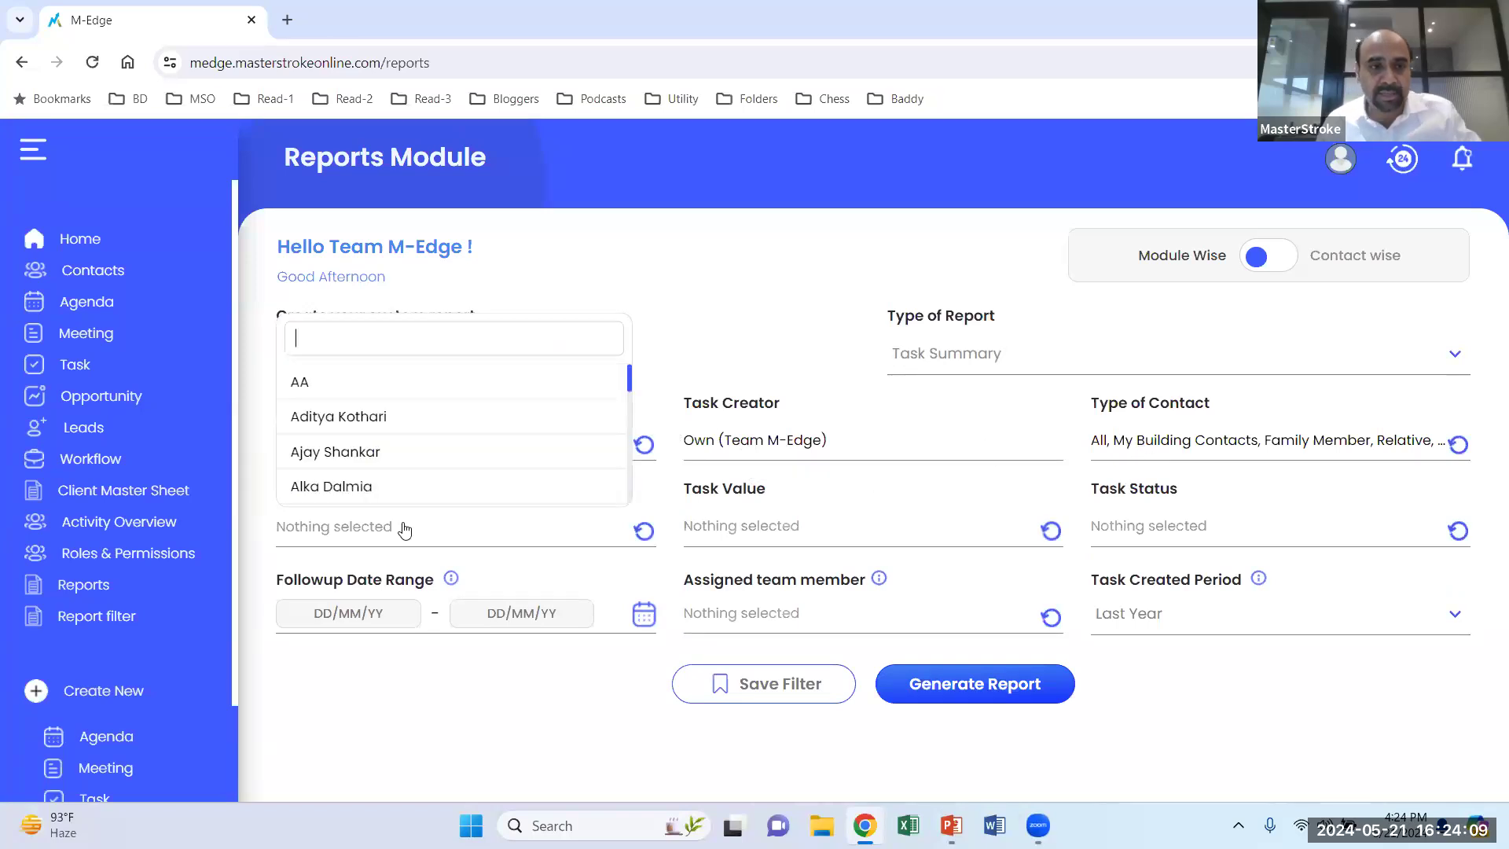
{"action": "type", "text": "niraj"}
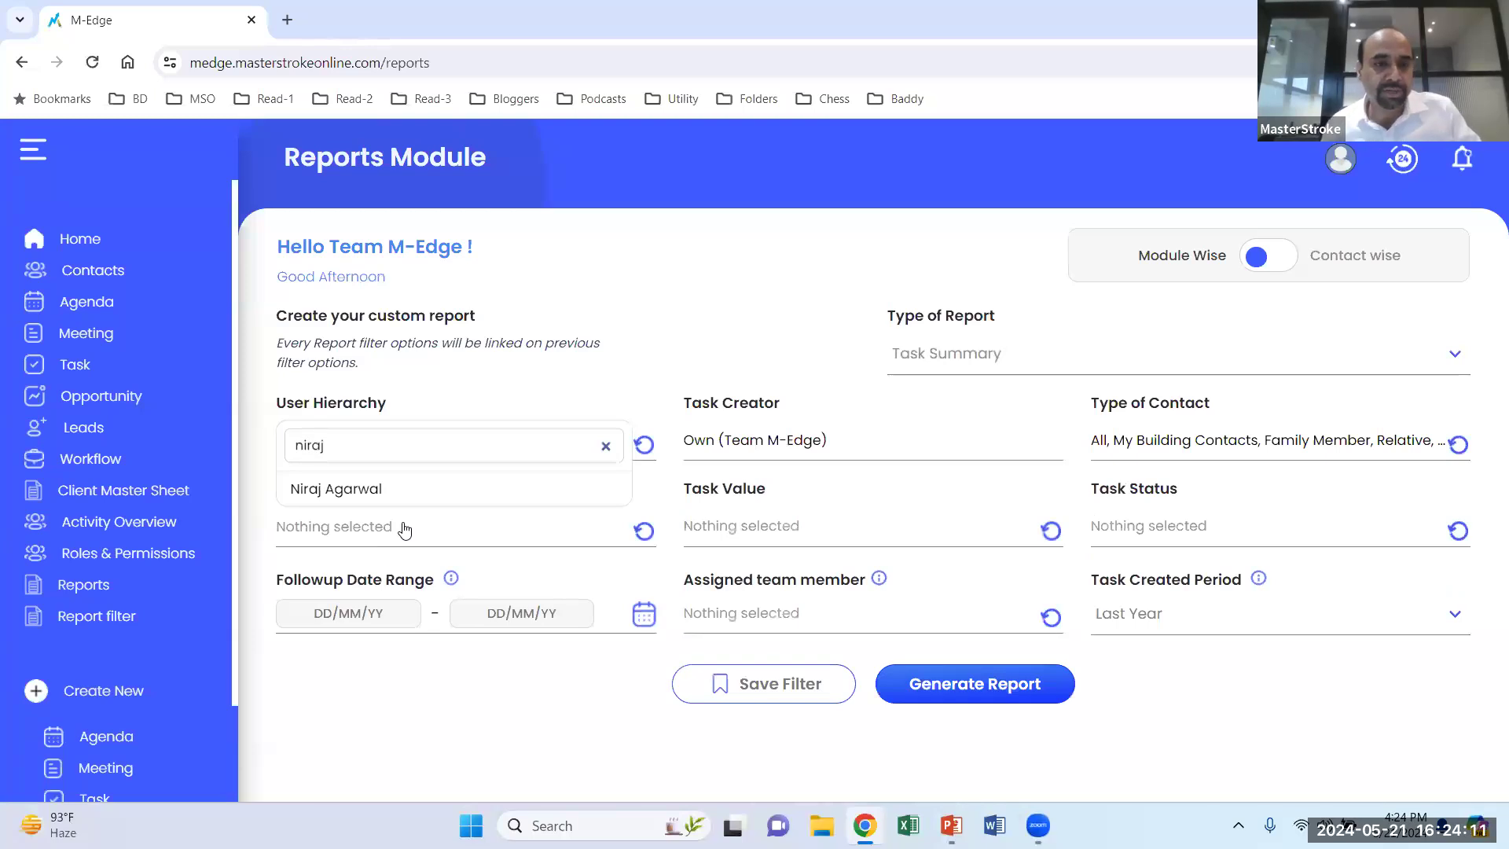
{"action": "left_click", "coordinate": [411, 490]}
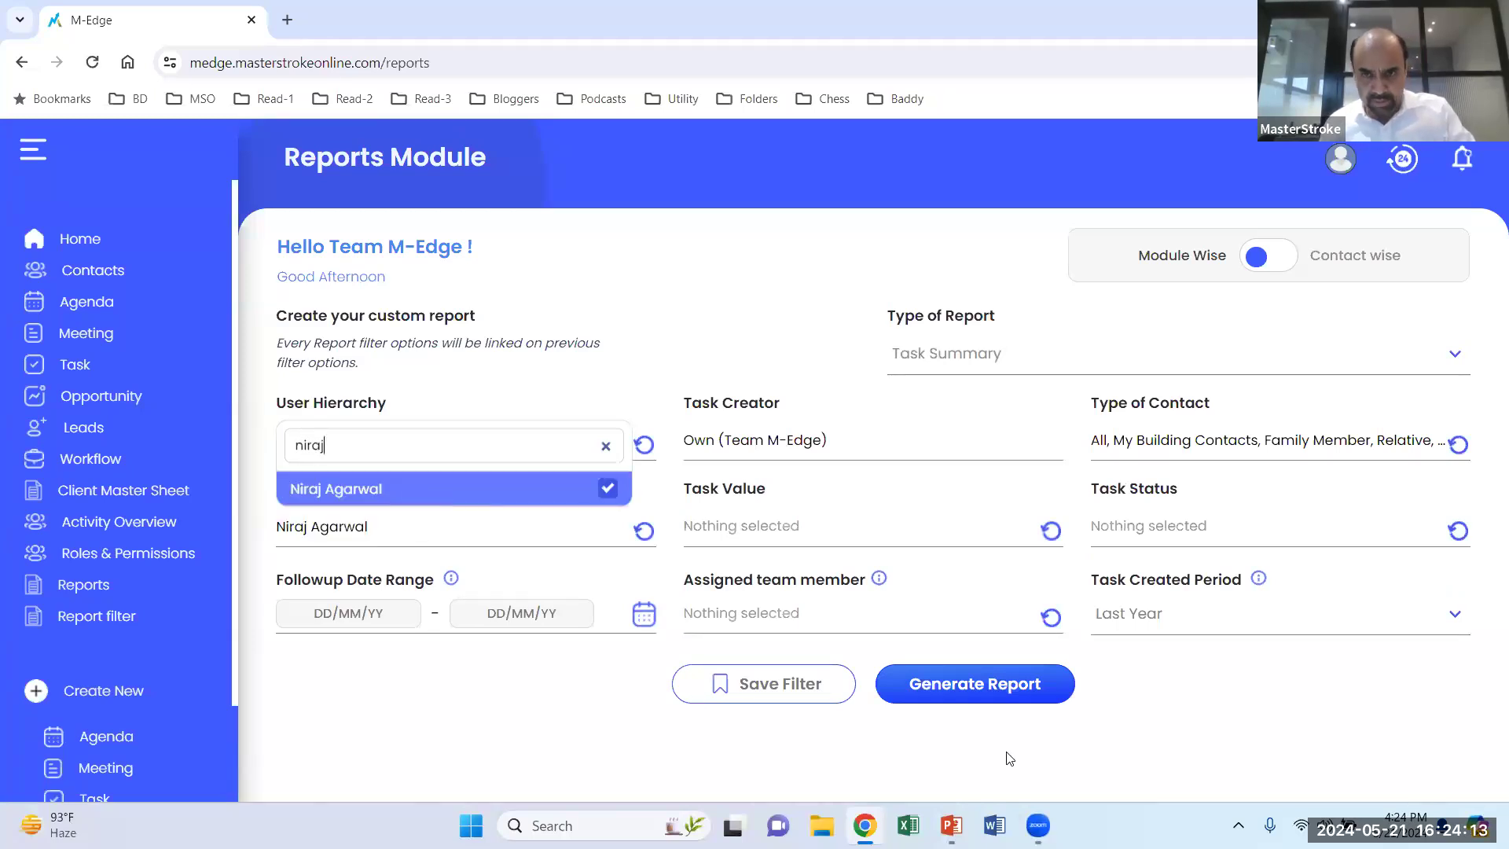
{"action": "left_click", "coordinate": [990, 681]}
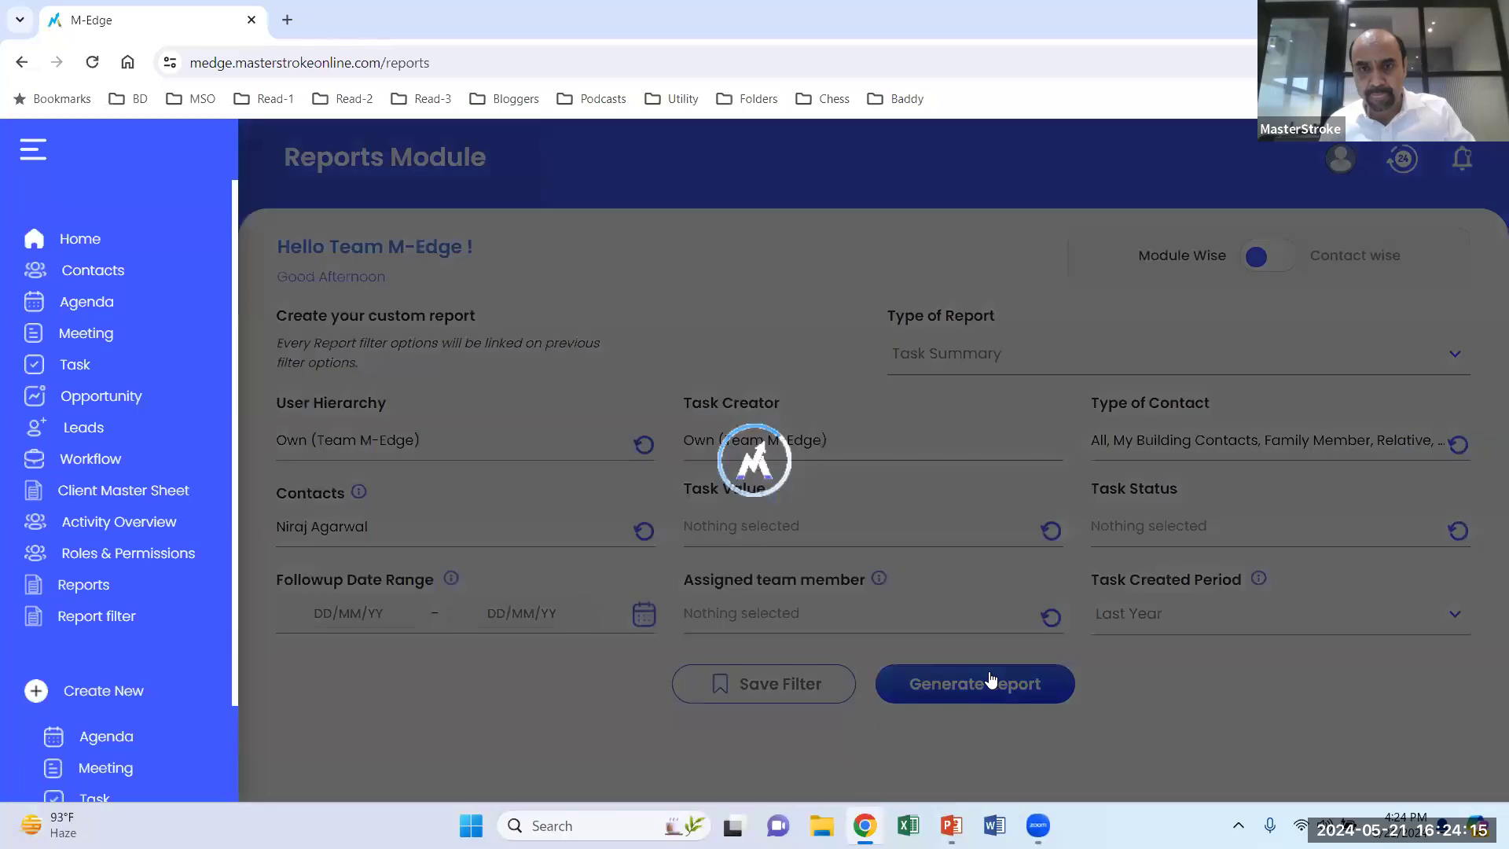
{"action": "scroll", "coordinate": [943, 660], "scroll_direction": "down", "scroll_amount": 3}
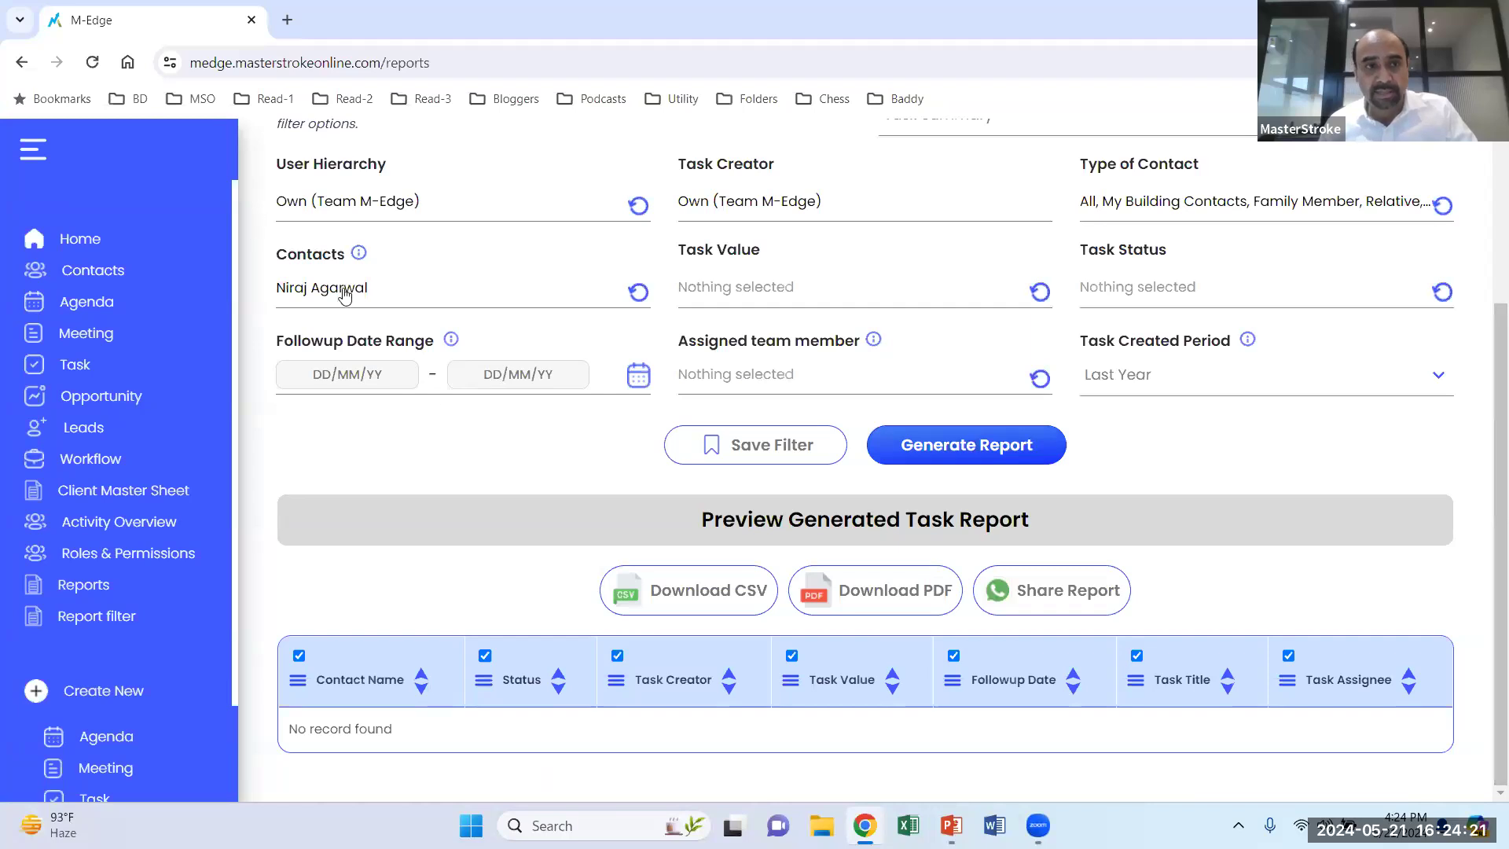
{"action": "left_click", "coordinate": [639, 292]}
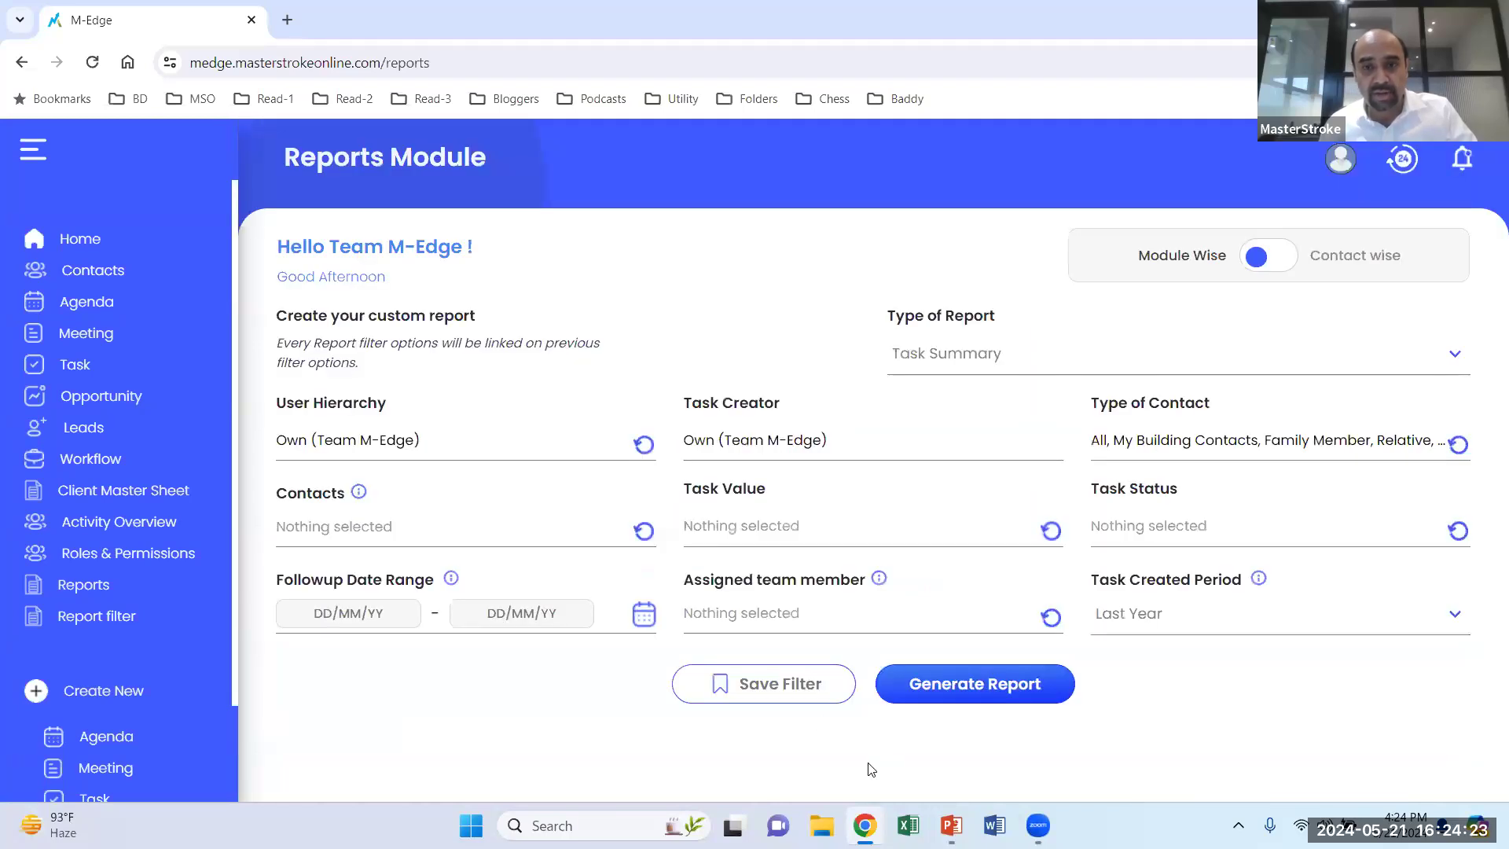
Generate the task report for all contacts, place Task Value before Task Creator, and exclude the Task Creator and Followup Date columns.
{"action": "left_click", "coordinate": [943, 678]}
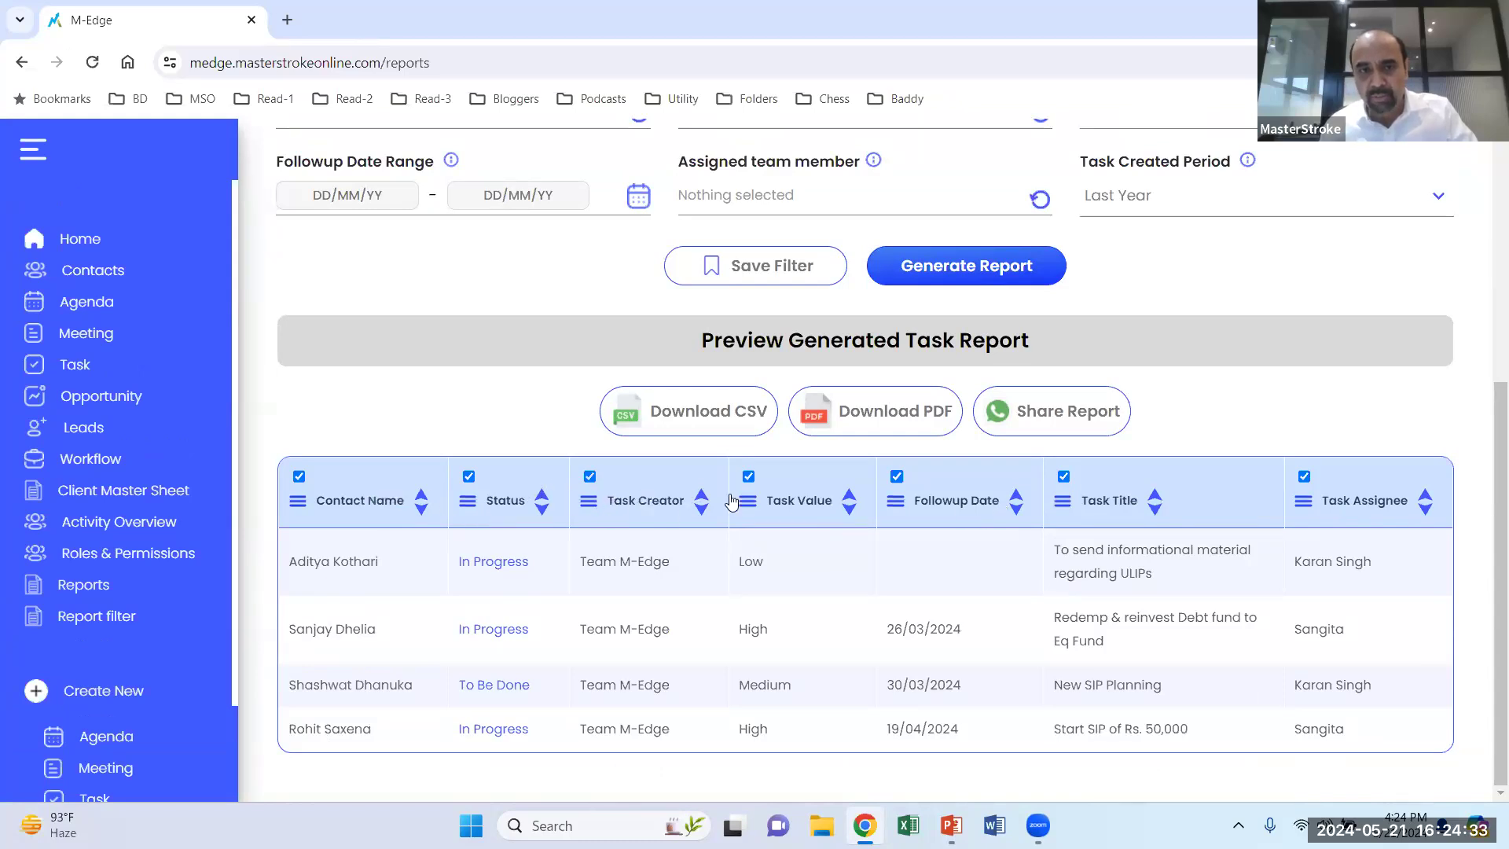
{"action": "left_click_drag", "start_coordinate": [794, 501], "coordinate": [578, 498]}
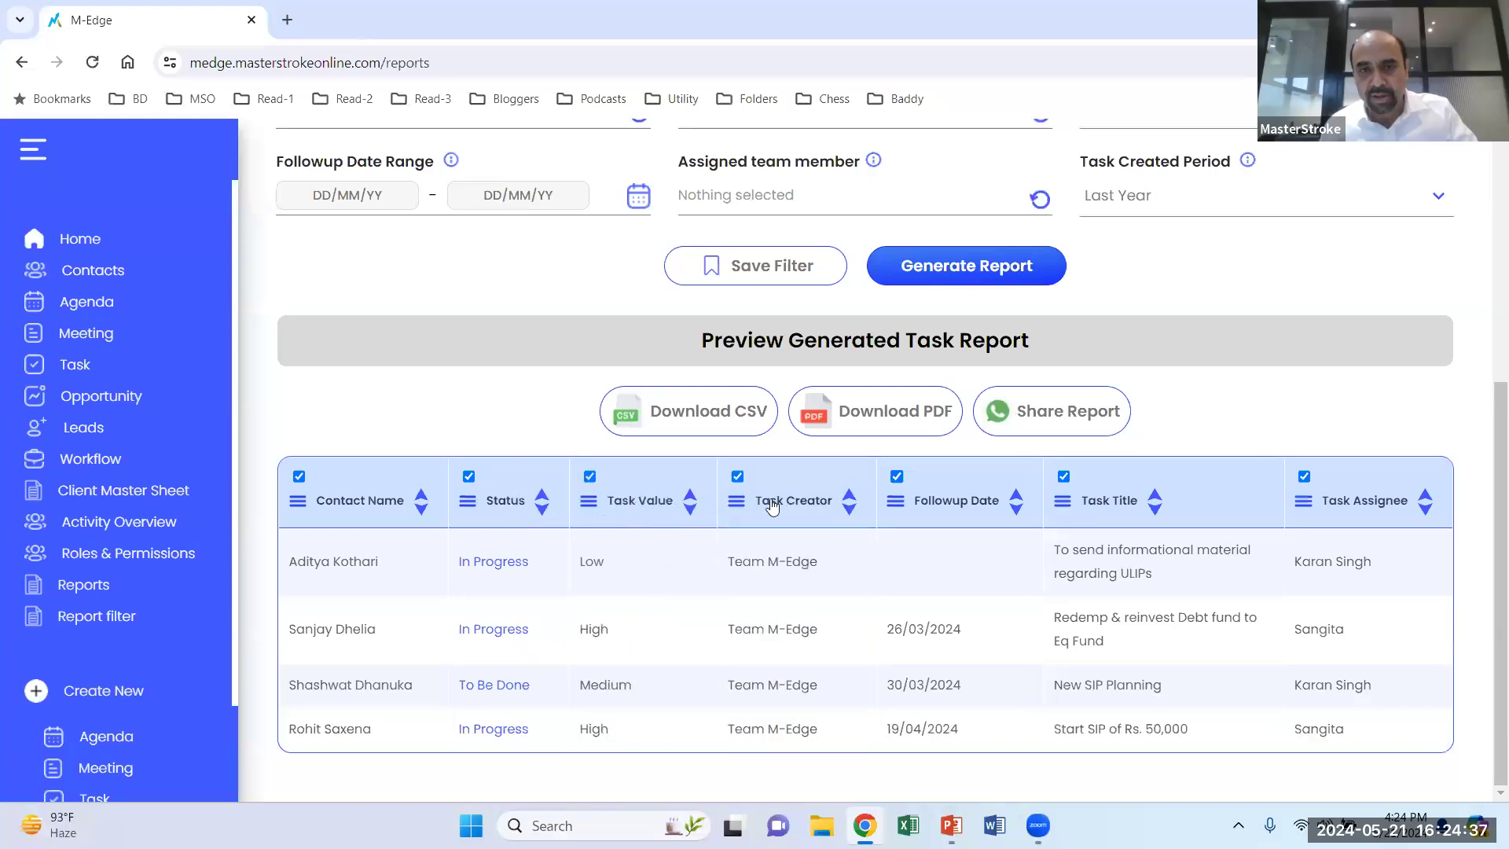
{"action": "left_click", "coordinate": [737, 476]}
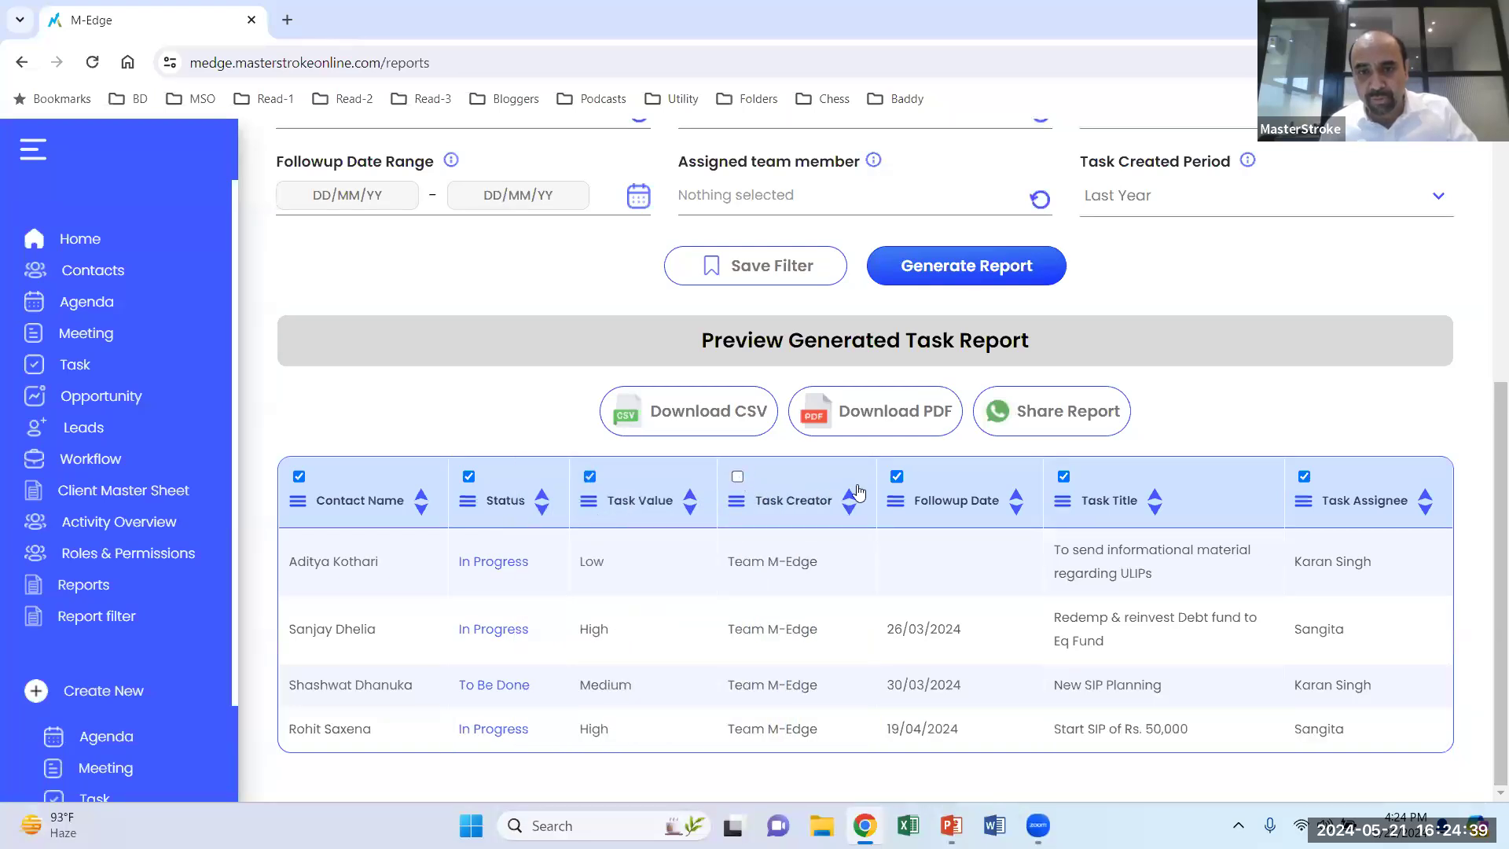
{"action": "left_click", "coordinate": [897, 478]}
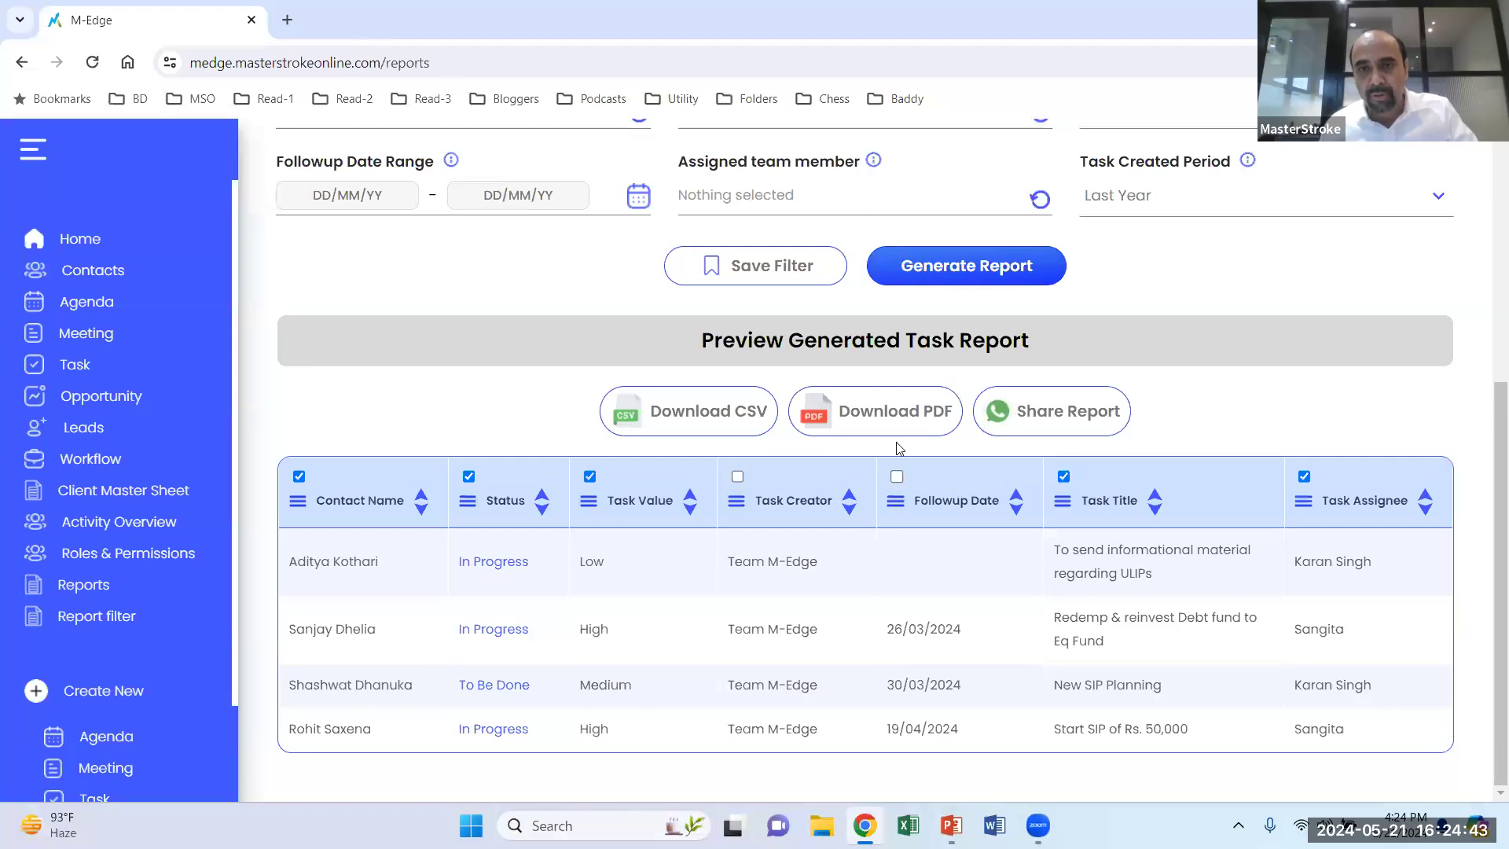
Download the task report as a PDF, review both of its pages, and return to the Reports module.
{"action": "left_click", "coordinate": [896, 418]}
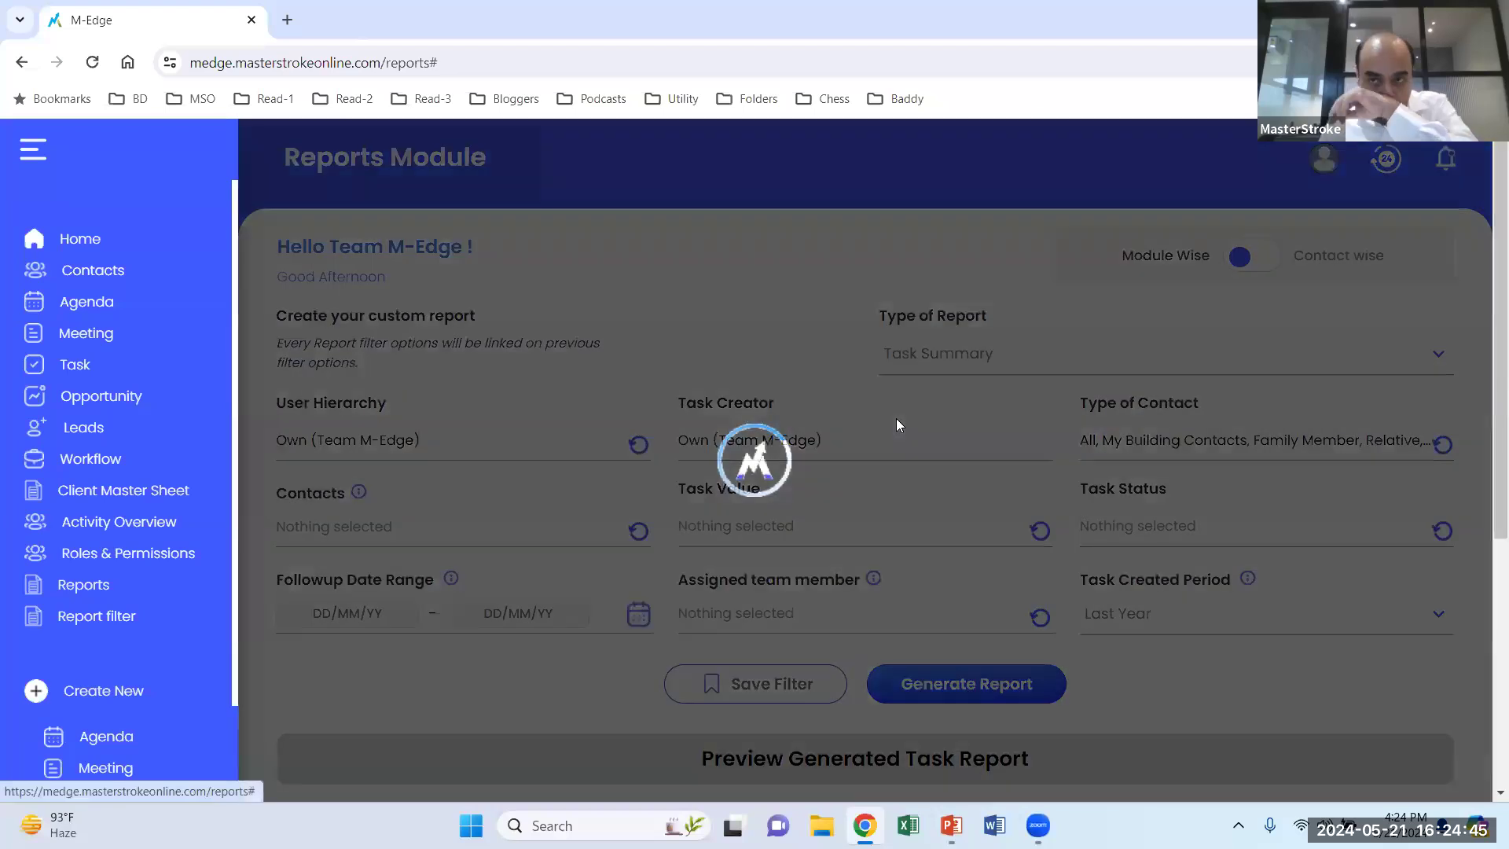
{"action": "left_click", "coordinate": [1187, 98]}
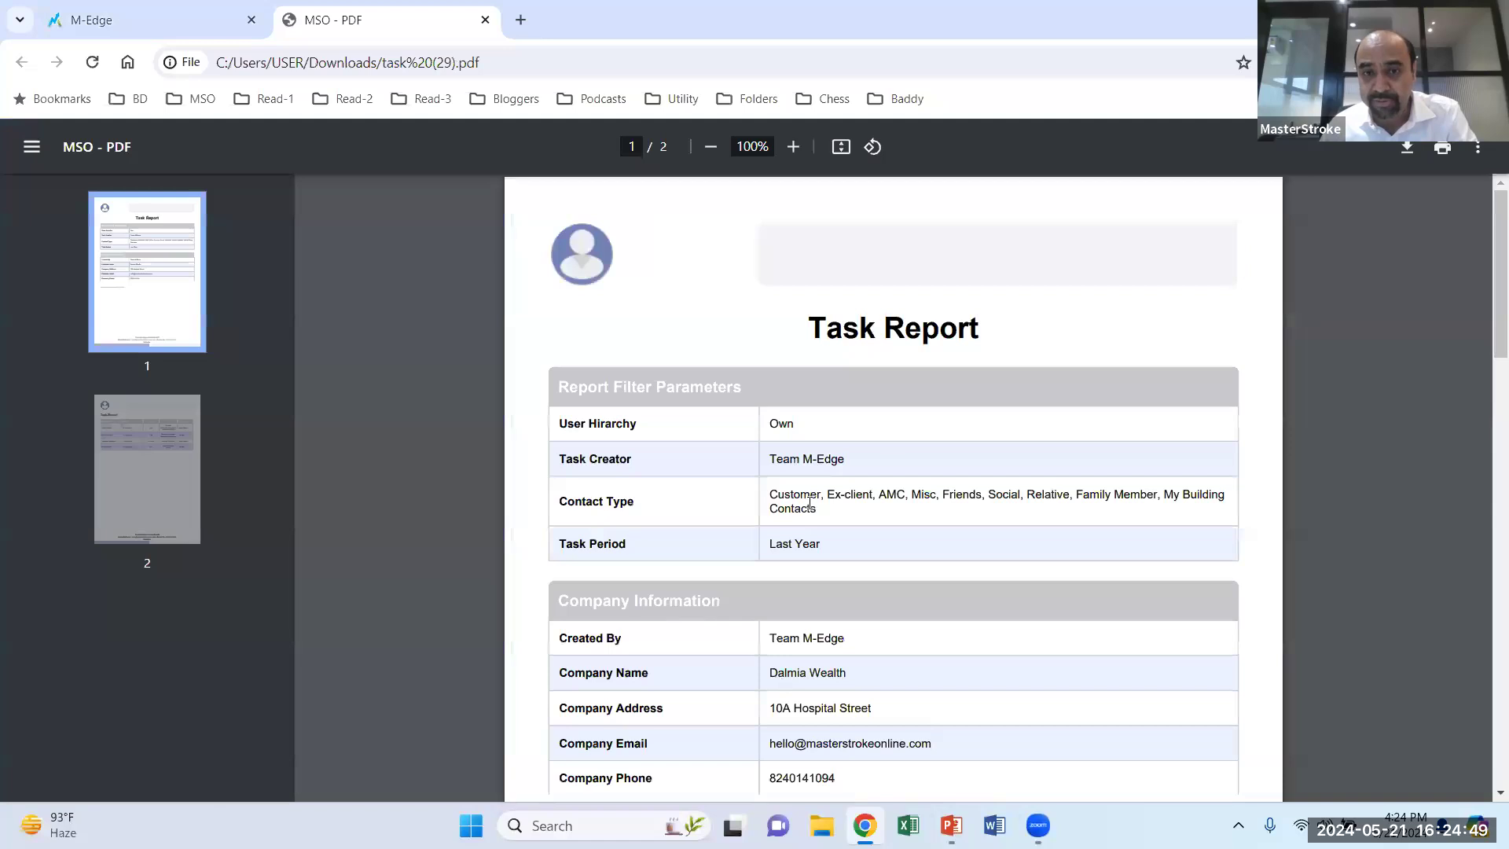
{"action": "scroll", "coordinate": [896, 491], "scroll_direction": "down", "scroll_amount": 3}
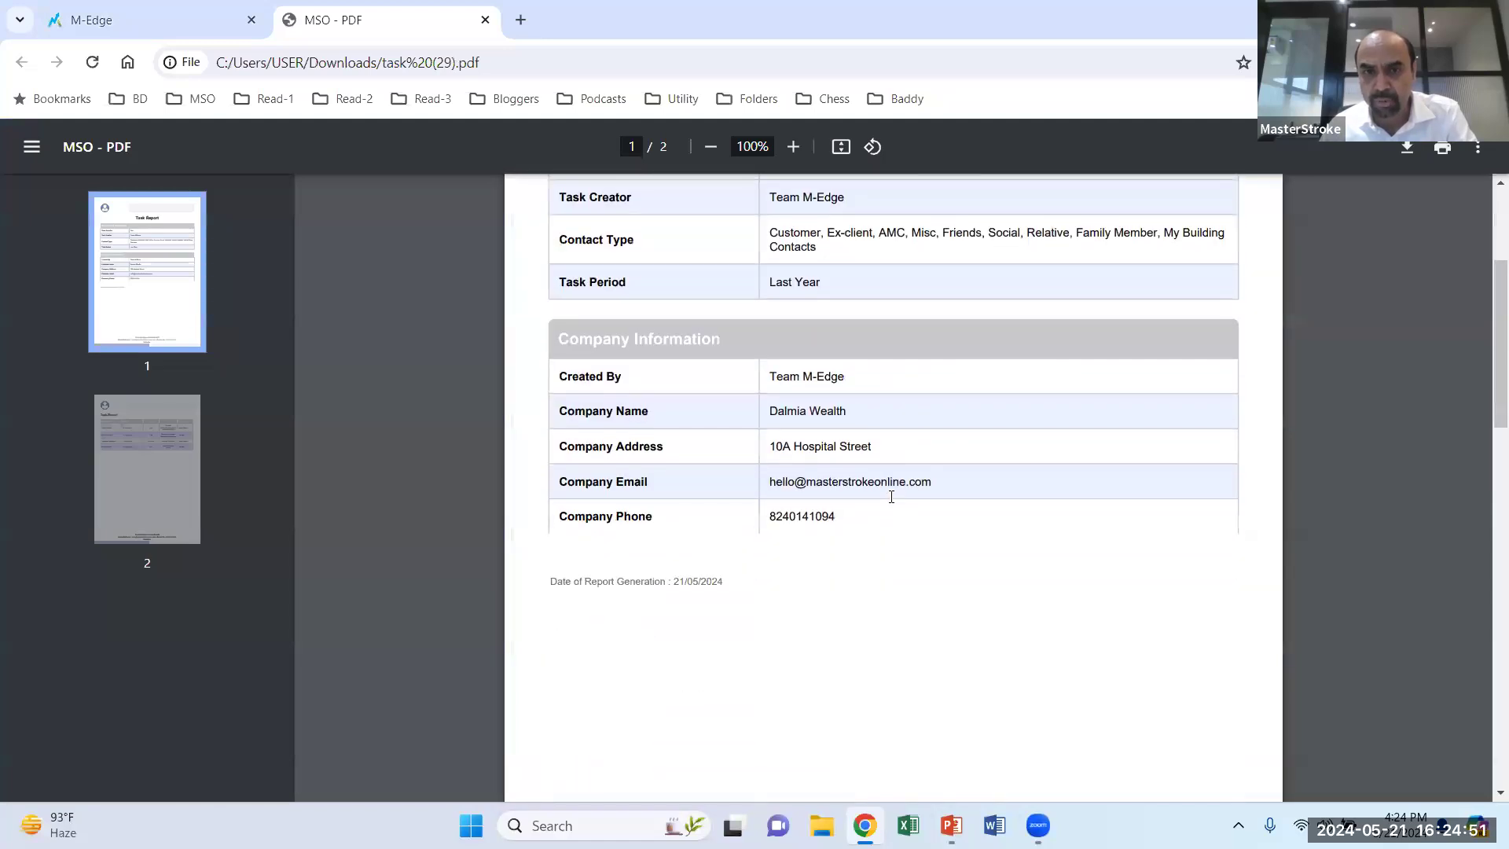
{"action": "scroll", "coordinate": [892, 496], "scroll_direction": "down", "scroll_amount": 9}
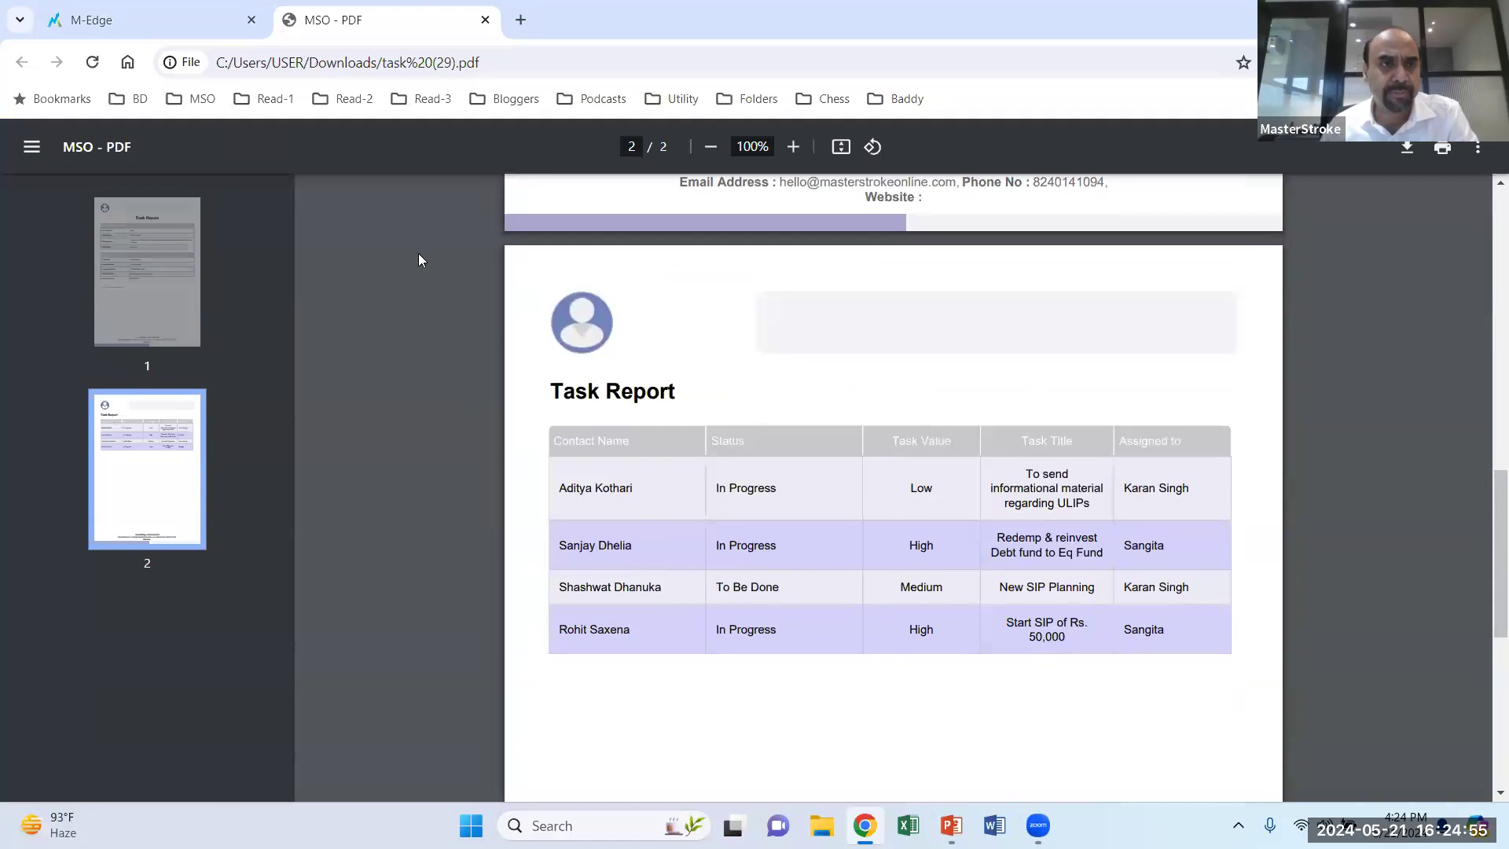
{"action": "left_click", "coordinate": [198, 24]}
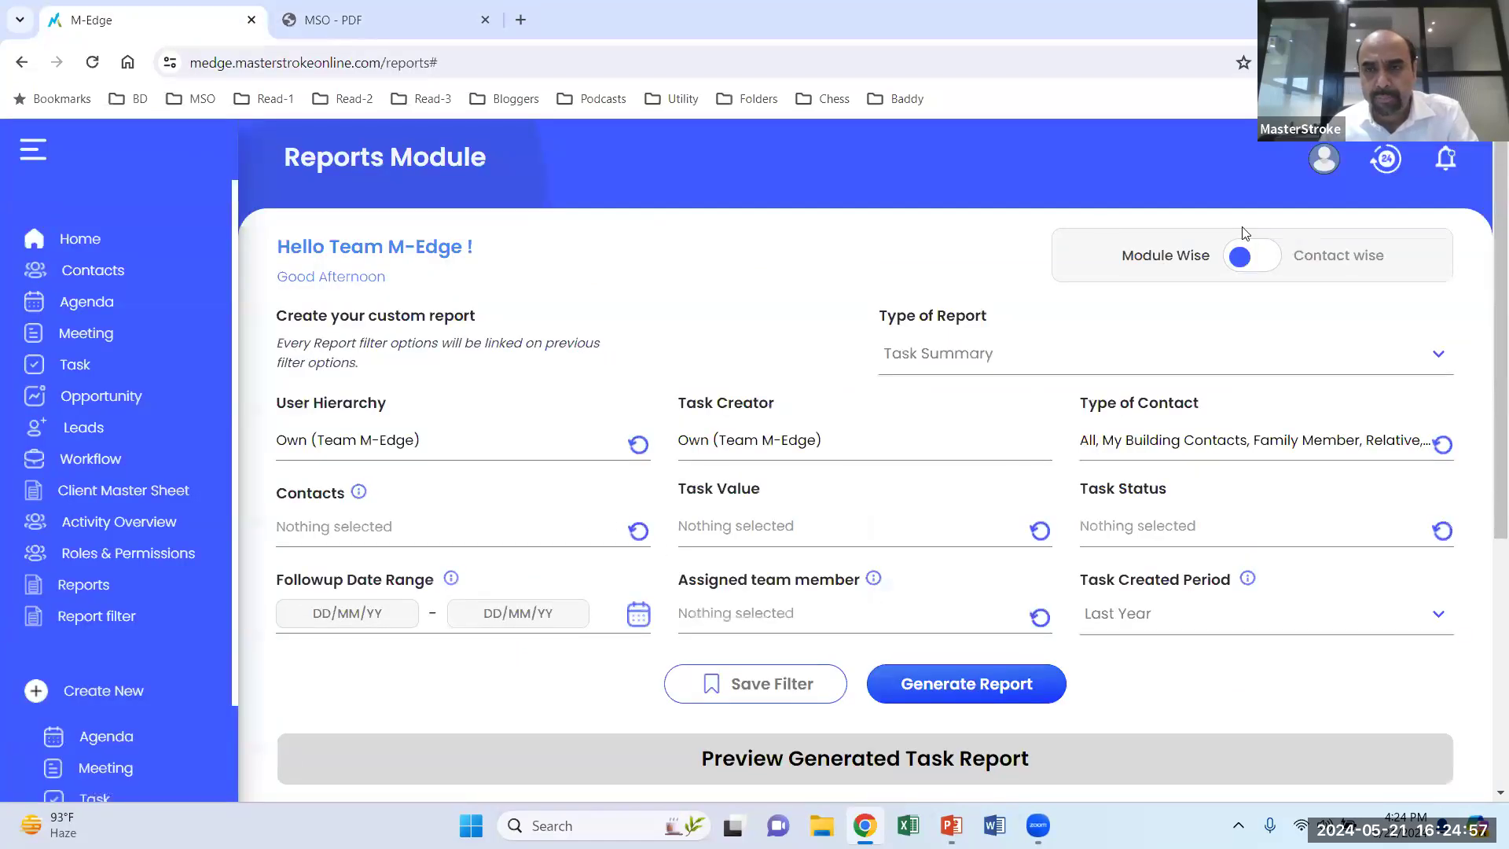
Generate a Contacts Summary report for the Last Year period and look through its preview table.
{"action": "left_click", "coordinate": [991, 347]}
{"action": "left_click", "coordinate": [932, 434]}
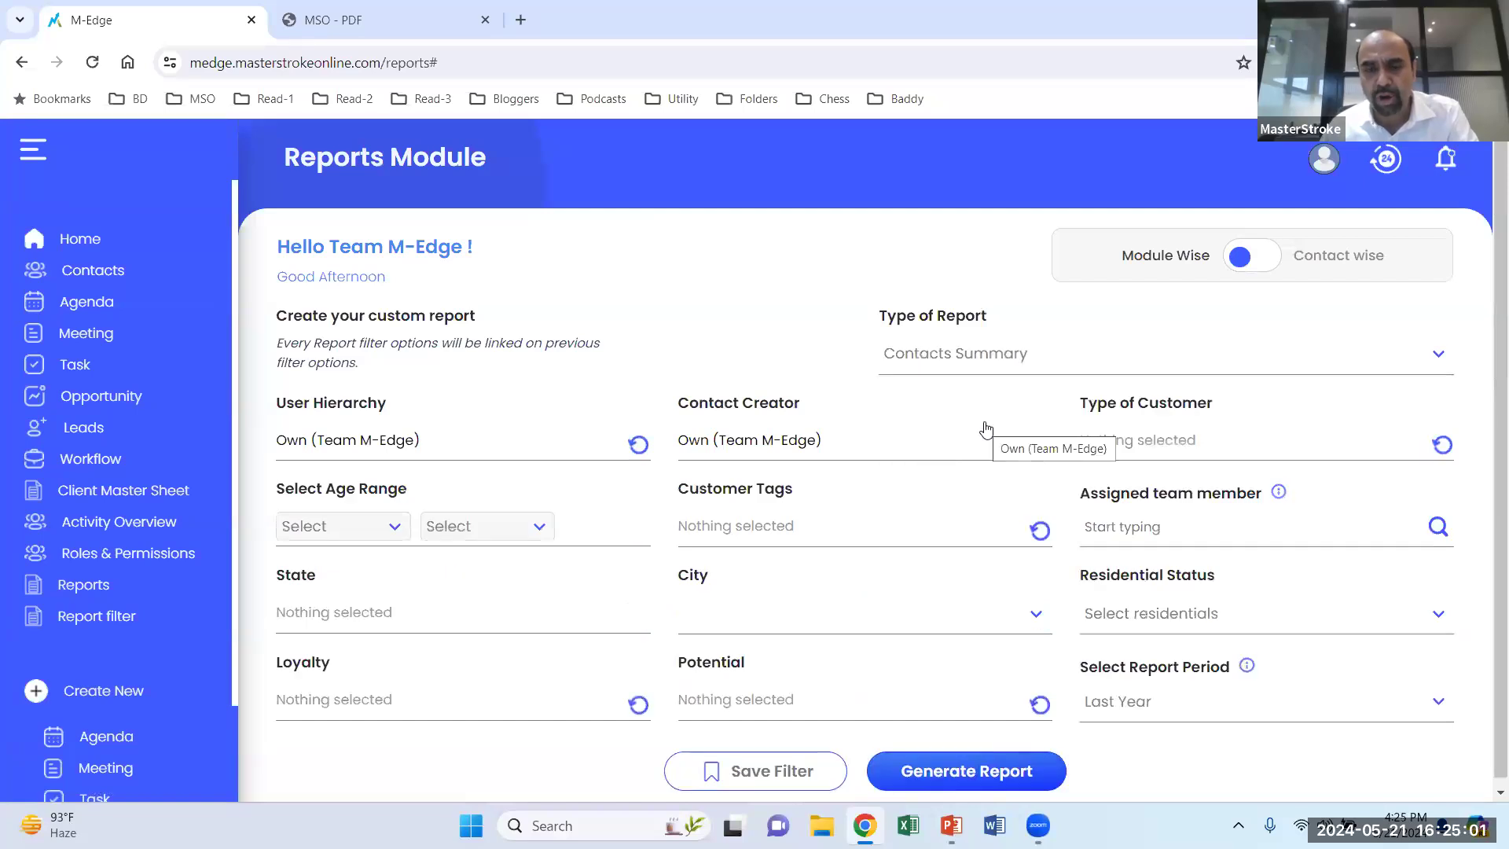
{"action": "scroll", "coordinate": [923, 676], "scroll_direction": "down", "scroll_amount": 1}
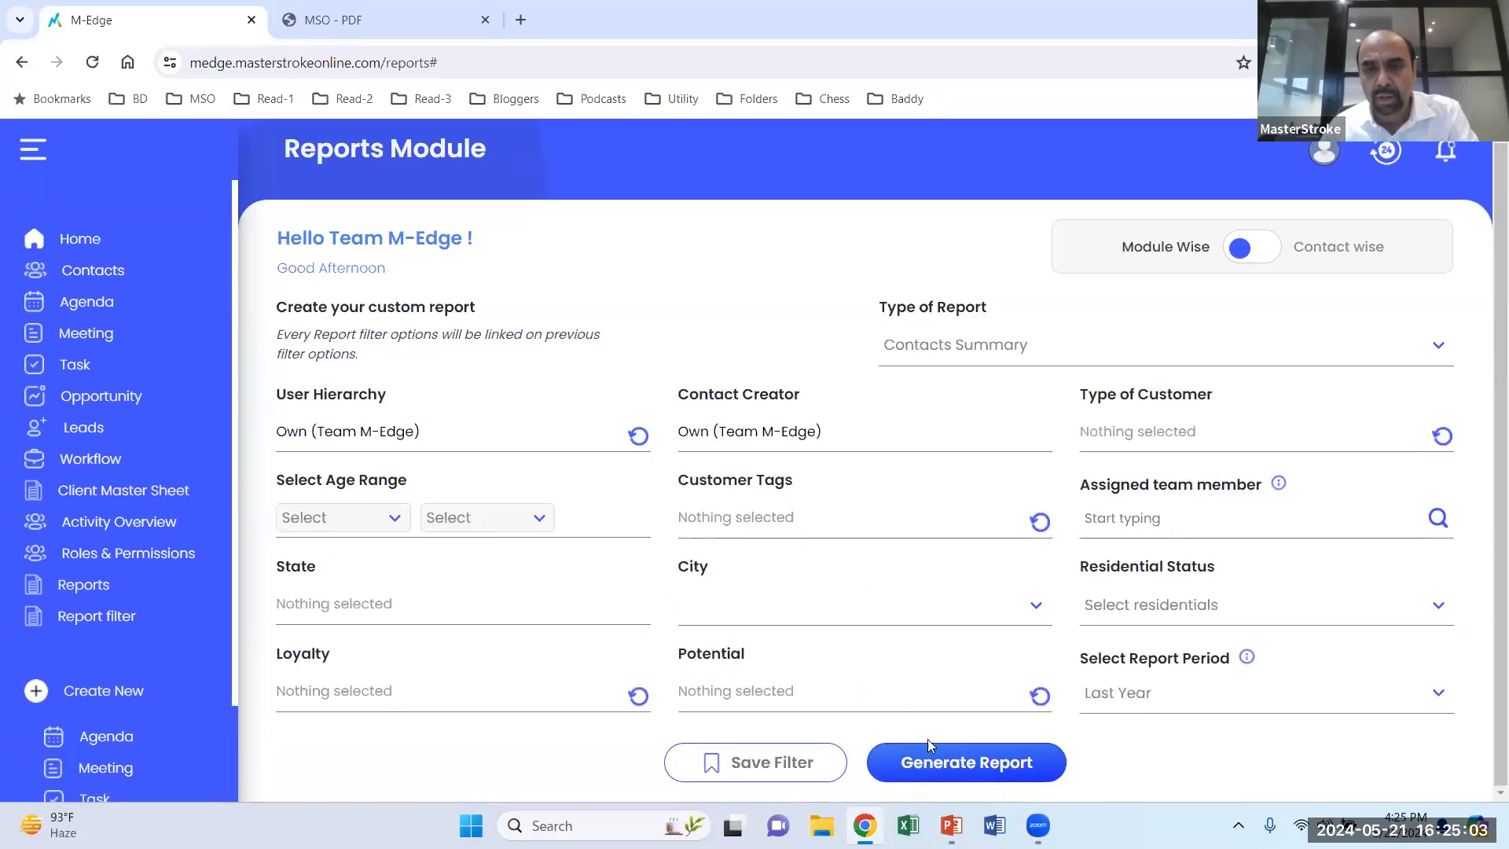
{"action": "left_click", "coordinate": [930, 768]}
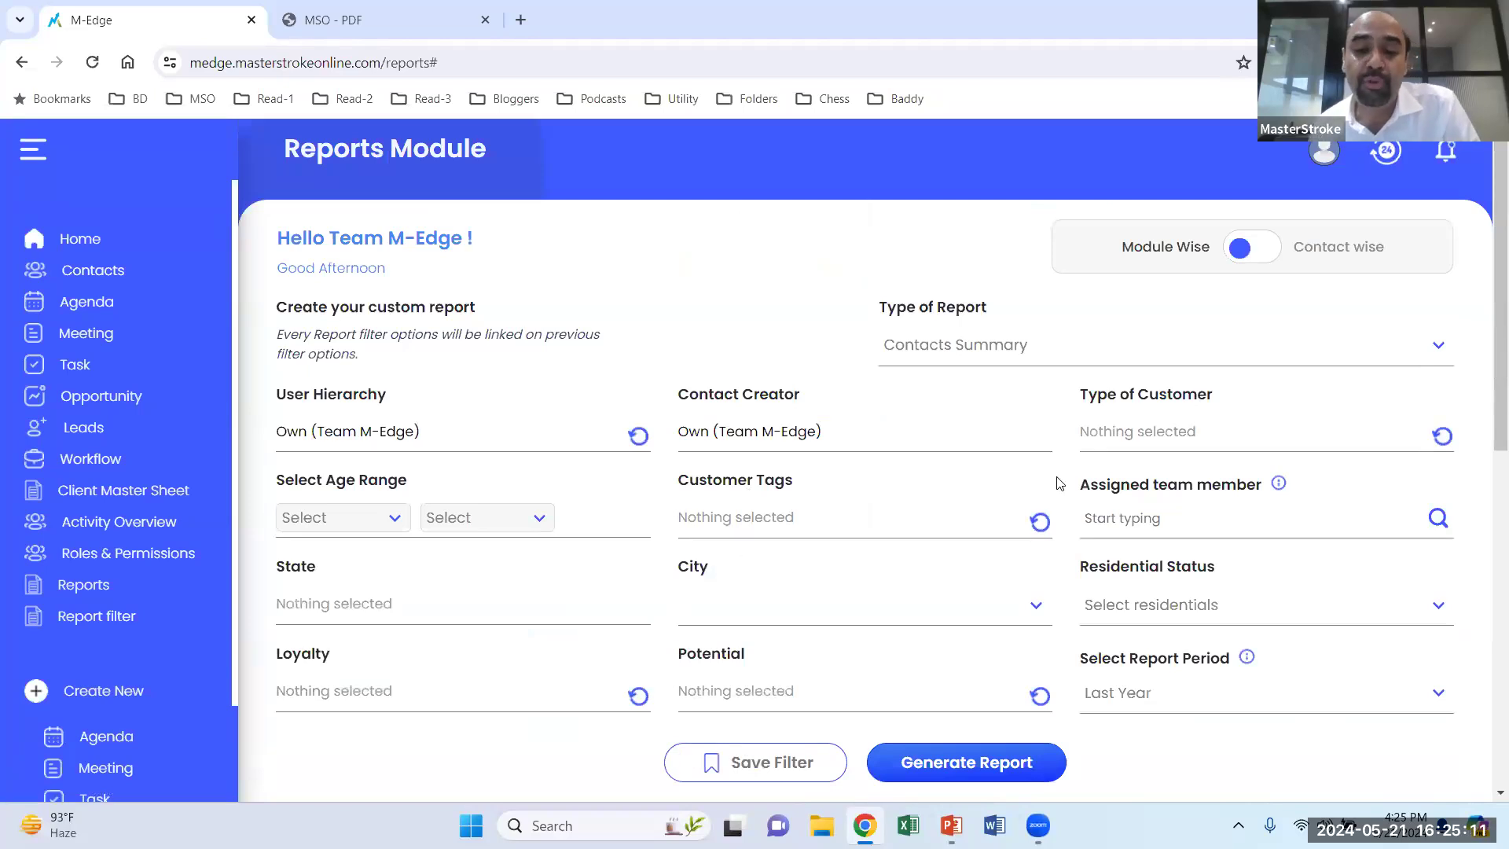
{"action": "scroll", "coordinate": [1037, 495], "scroll_direction": "down", "scroll_amount": 10}
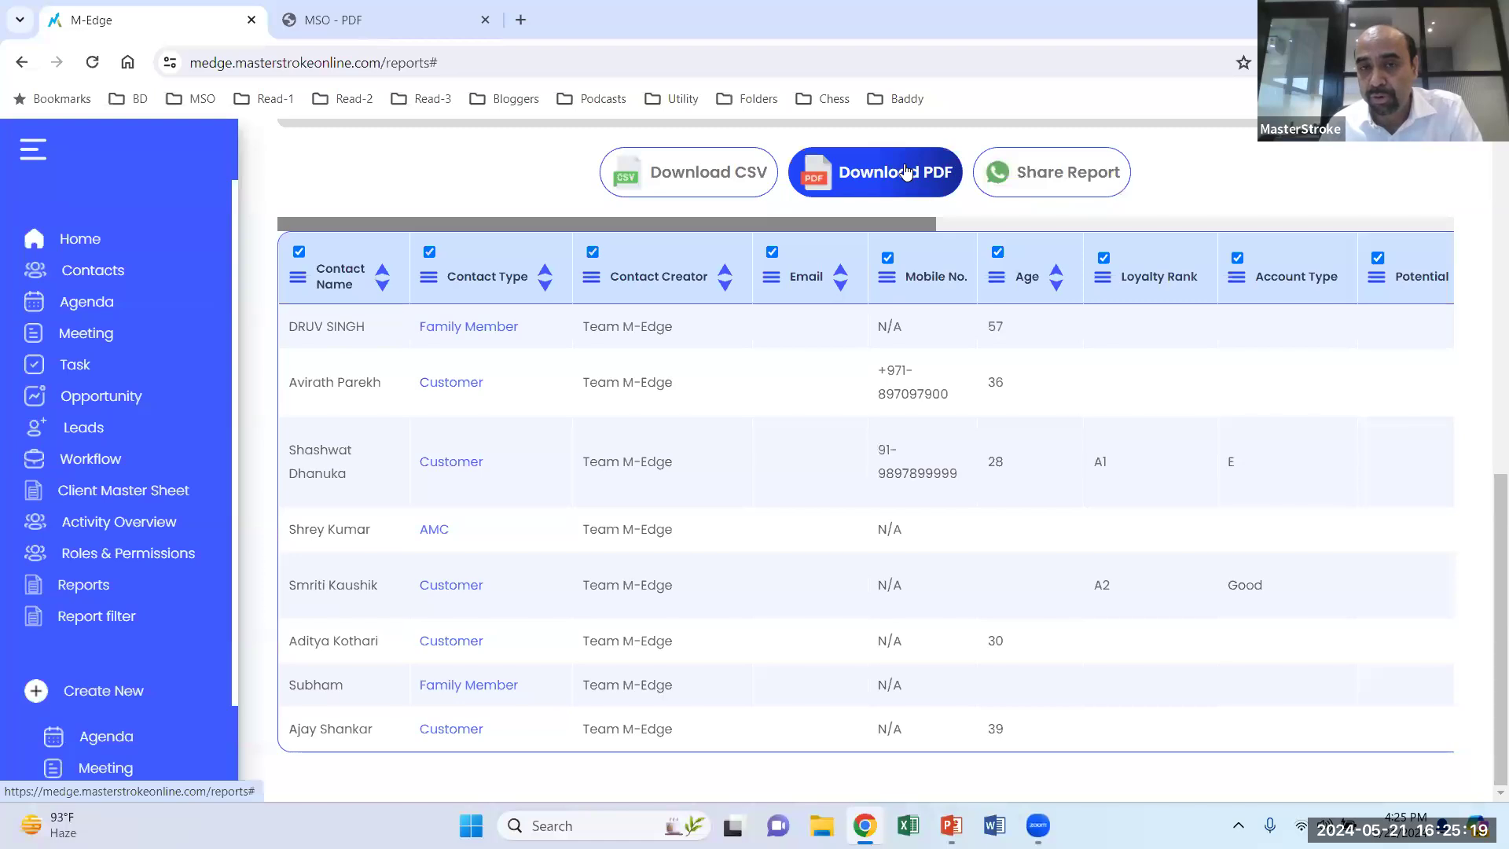
{"action": "scroll", "coordinate": [851, 437], "scroll_direction": "up", "scroll_amount": 9}
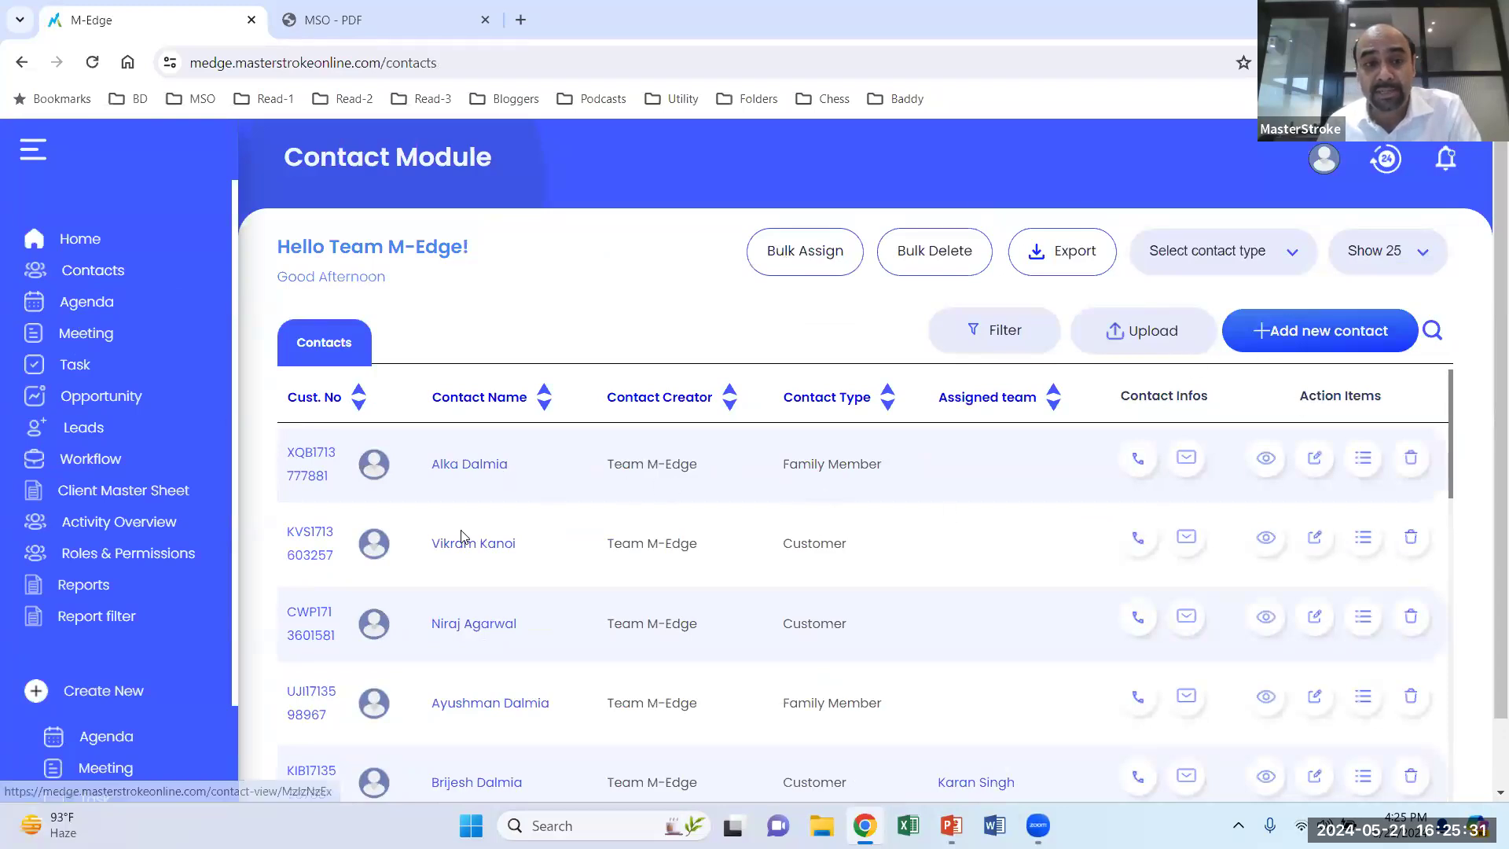
Open the third customer in the contacts list and view the investment information in the full profile.
{"action": "left_click", "coordinate": [462, 623]}
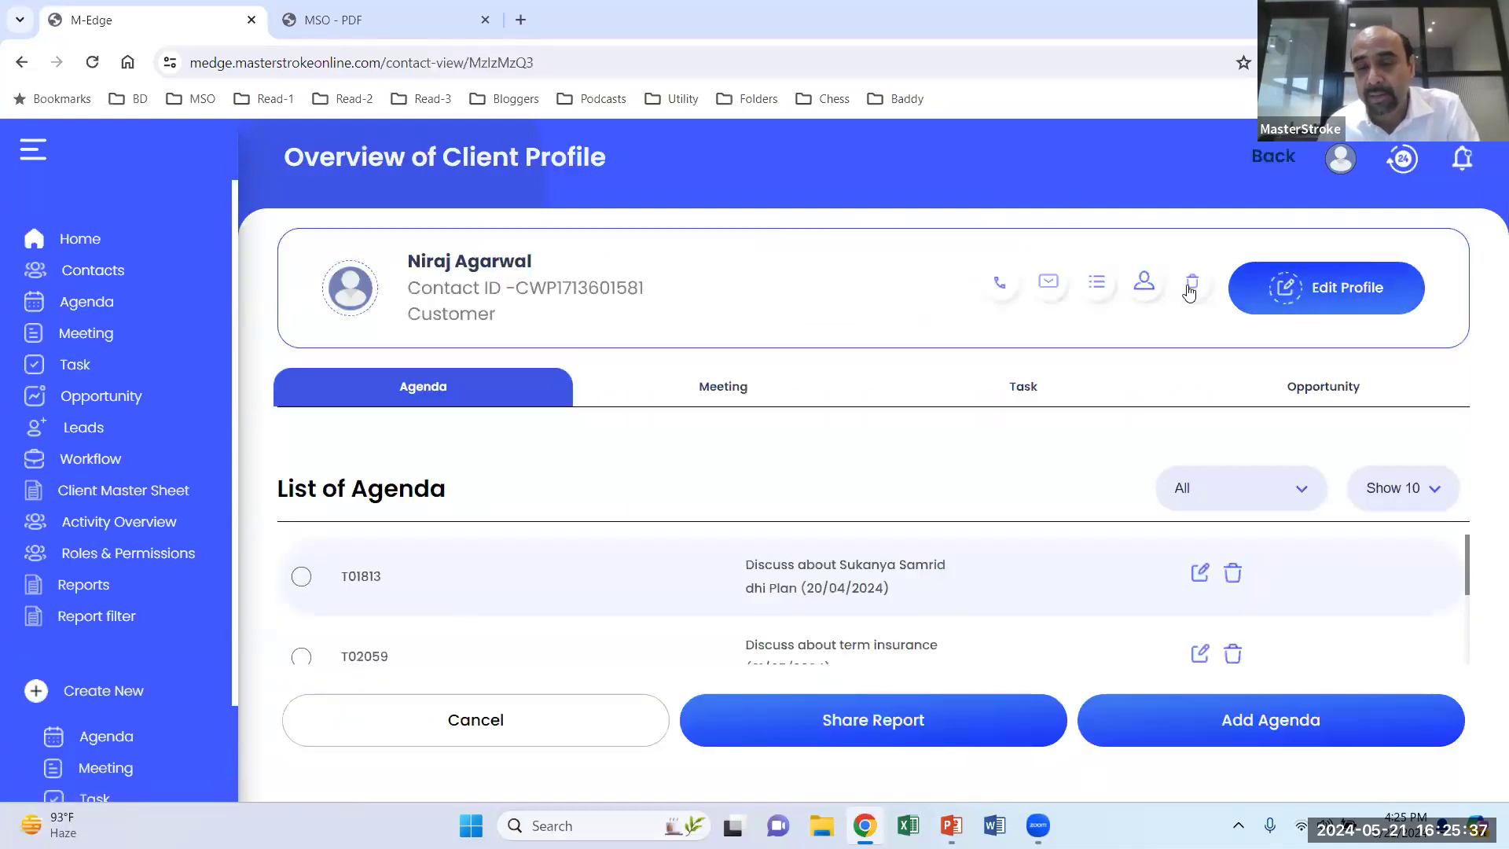
{"action": "left_click", "coordinate": [1144, 286]}
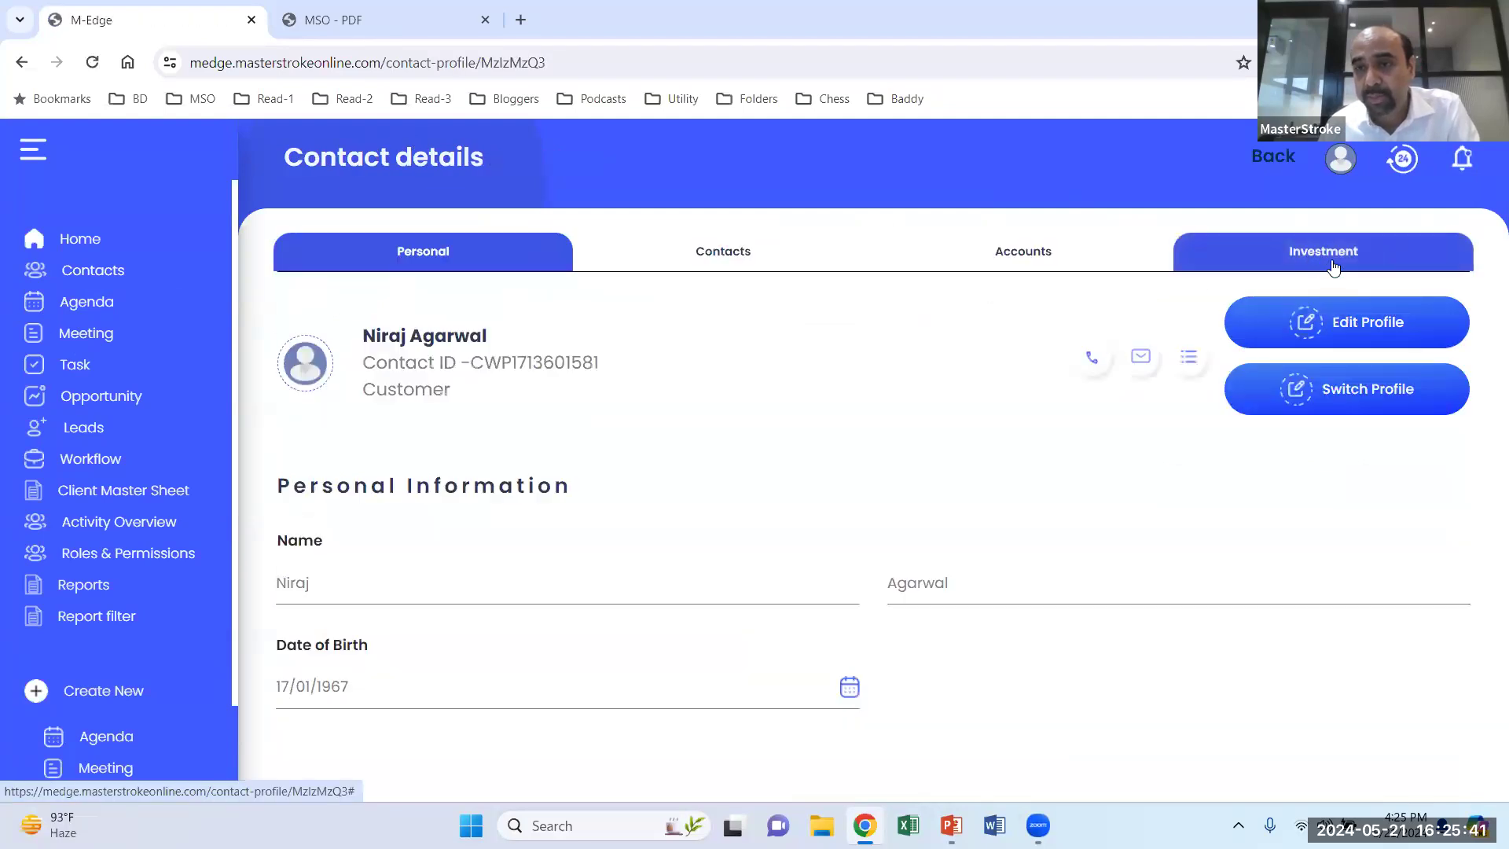
{"action": "left_click", "coordinate": [1334, 268]}
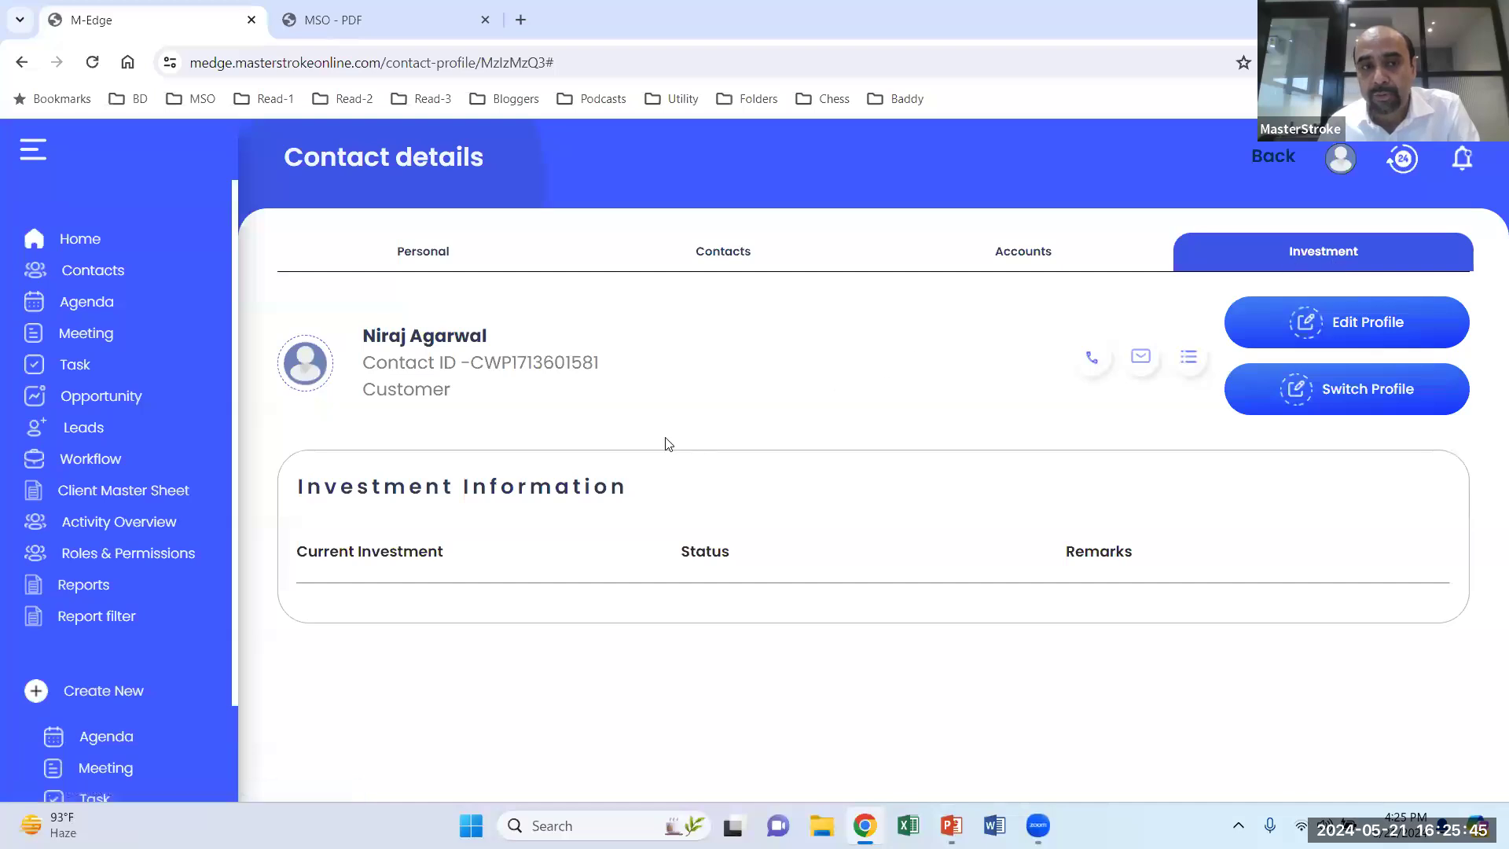
Edit the customer's profile and add Corporate NPS under the current investments.
{"action": "left_click", "coordinate": [1353, 326]}
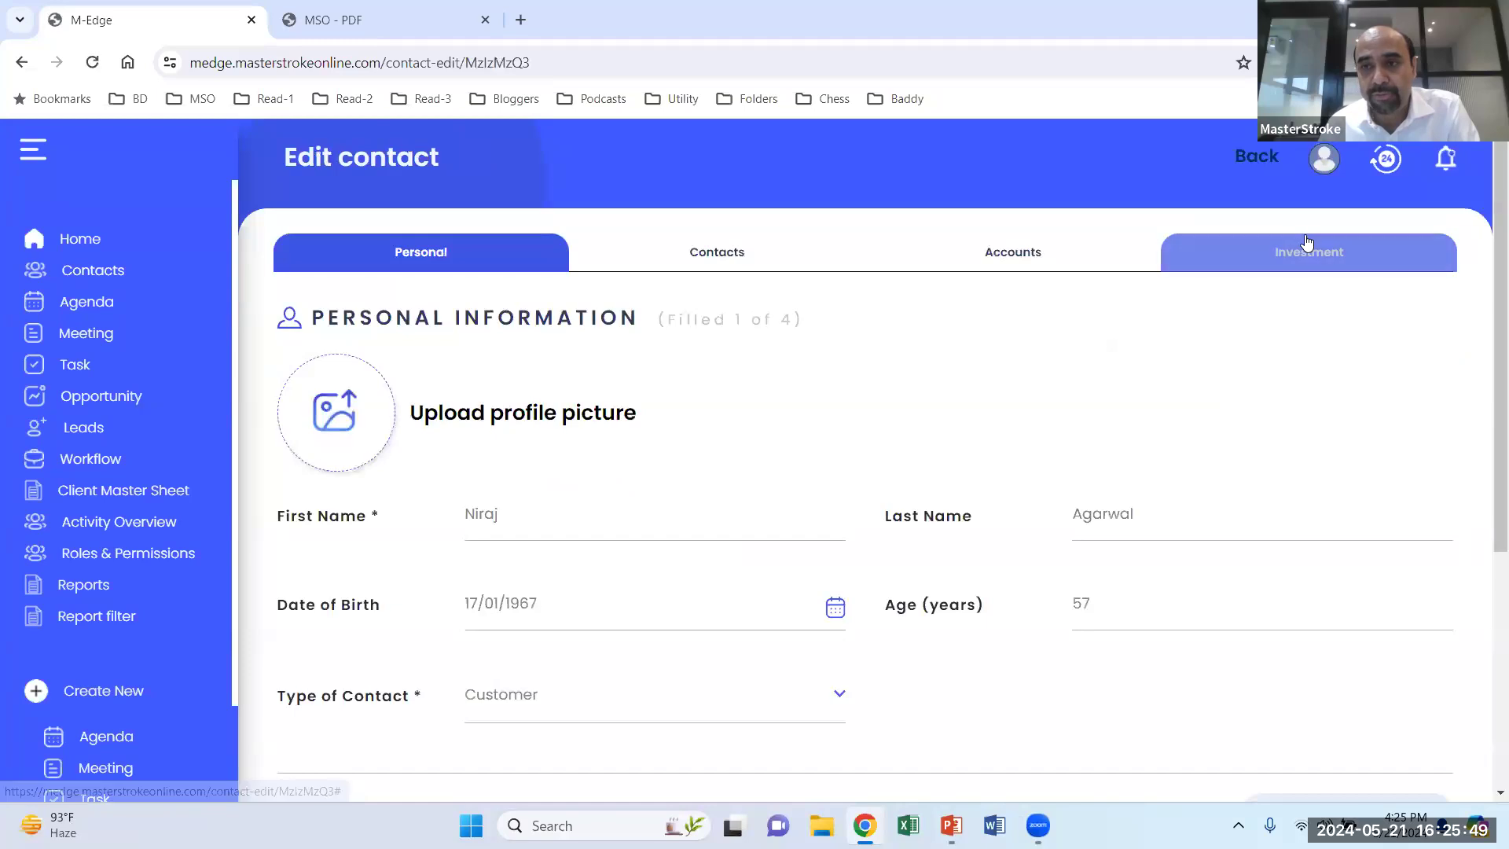
{"action": "left_click", "coordinate": [1309, 251]}
{"action": "left_click", "coordinate": [395, 427]}
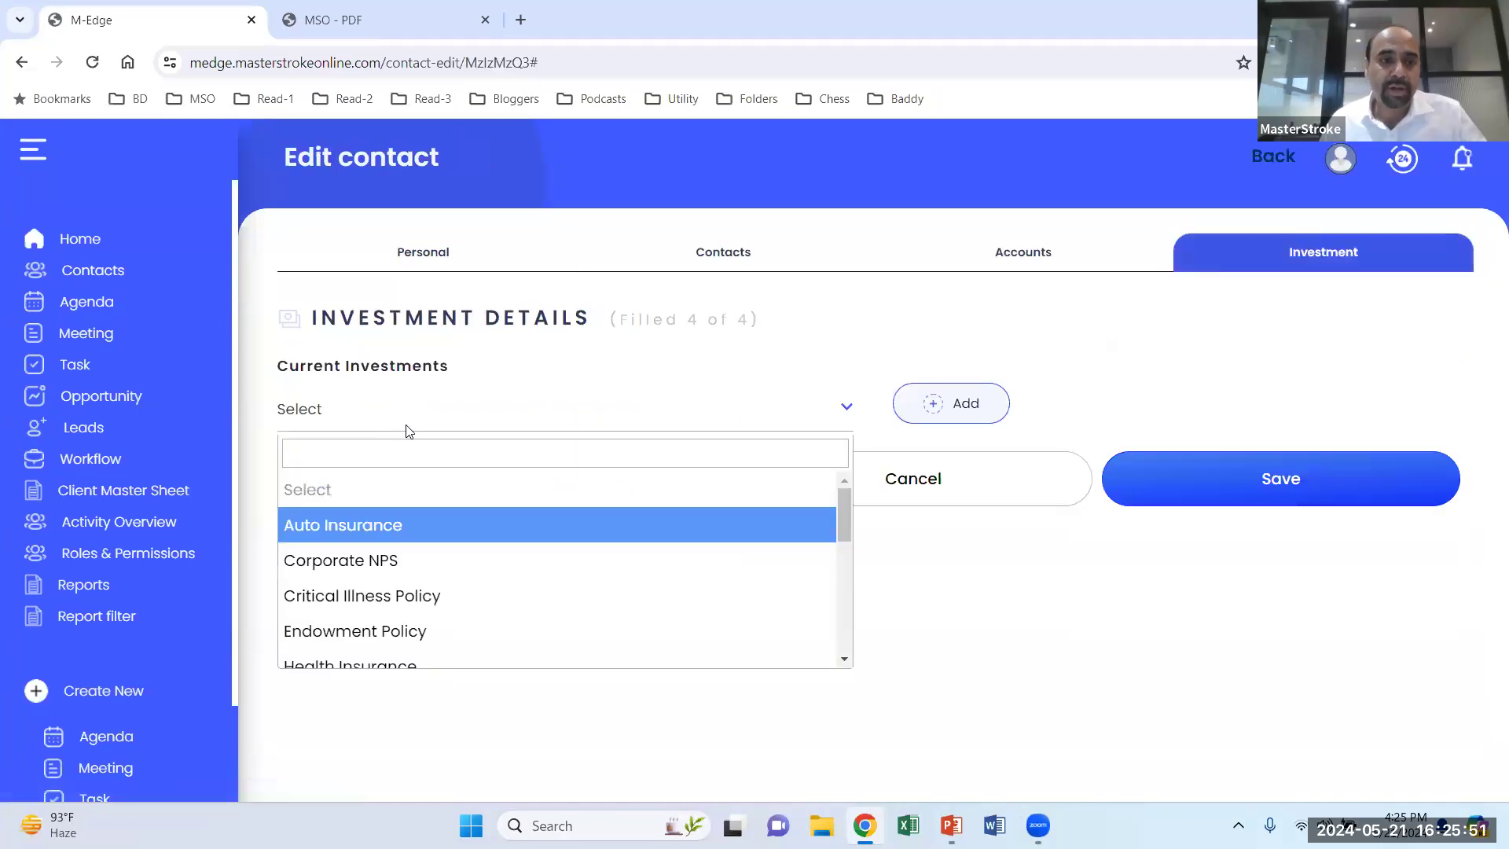
{"action": "left_click", "coordinate": [420, 560]}
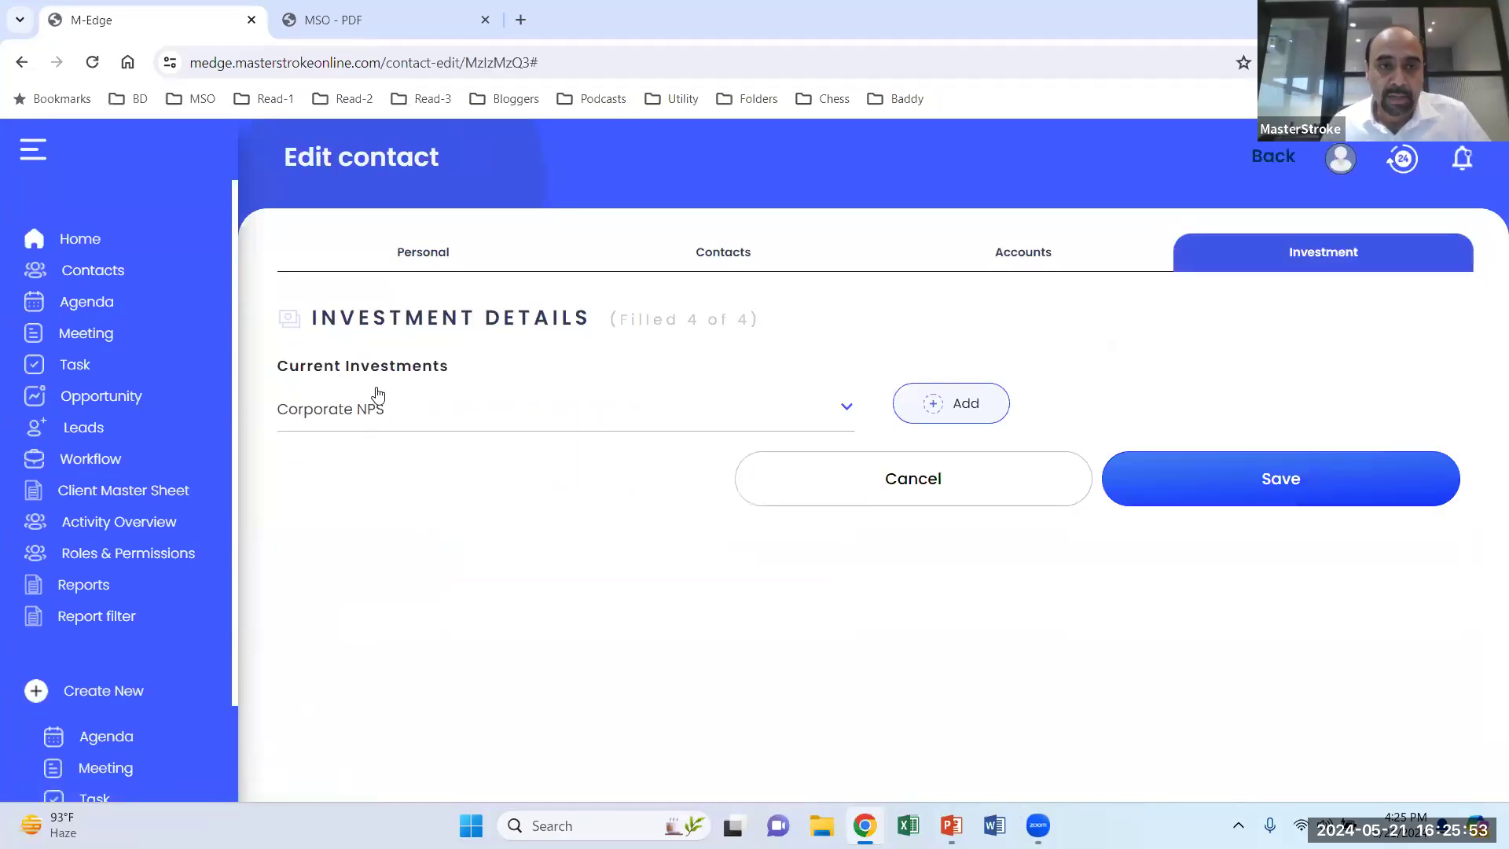
{"action": "left_click", "coordinate": [937, 405]}
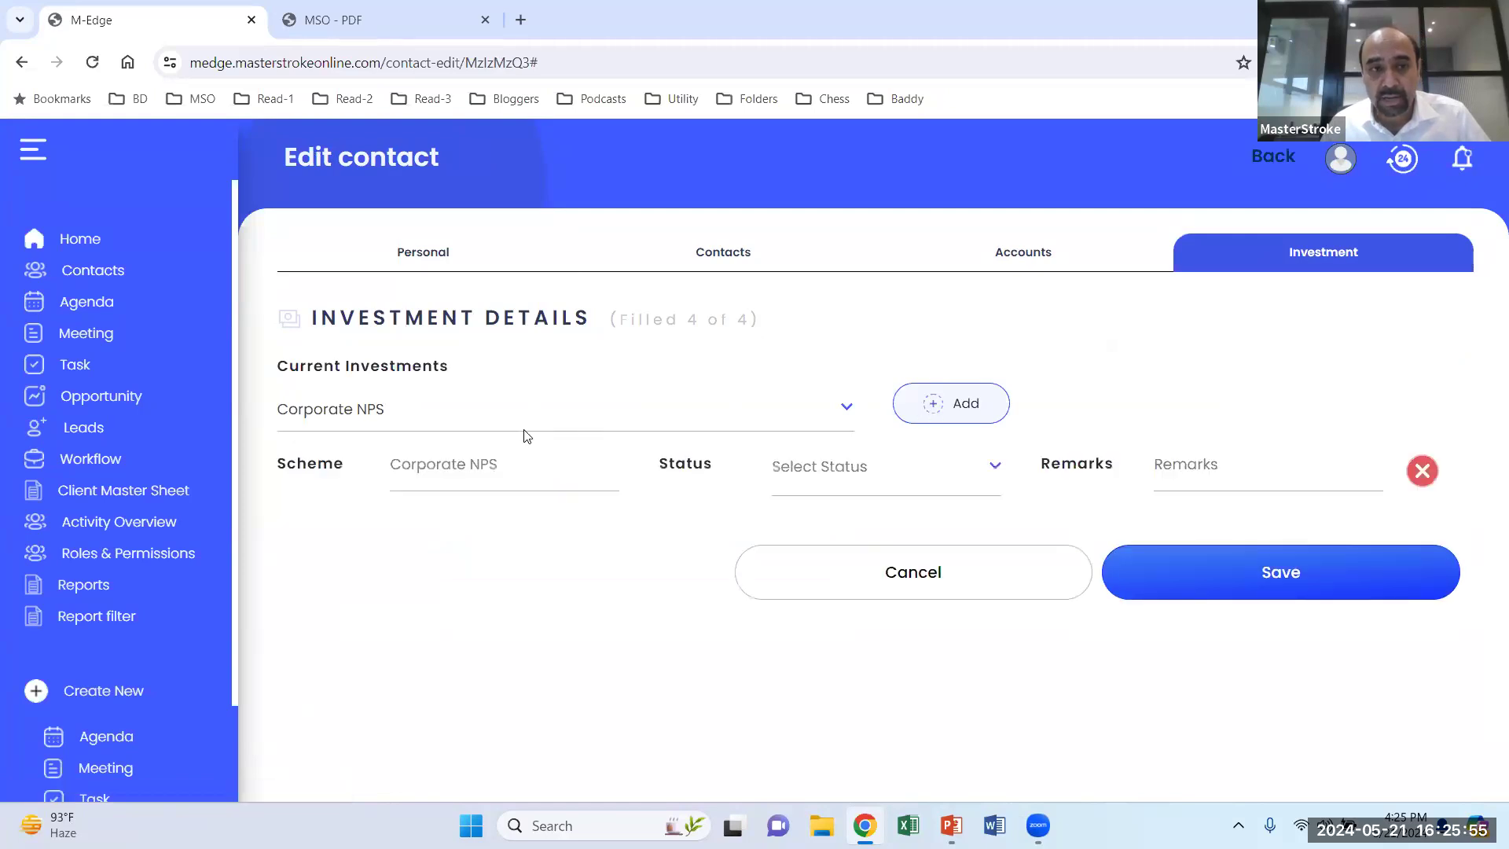
Set the Corporate NPS status to No with the remark "He is not interested", save, and view the investment information.
{"action": "left_click", "coordinate": [783, 472]}
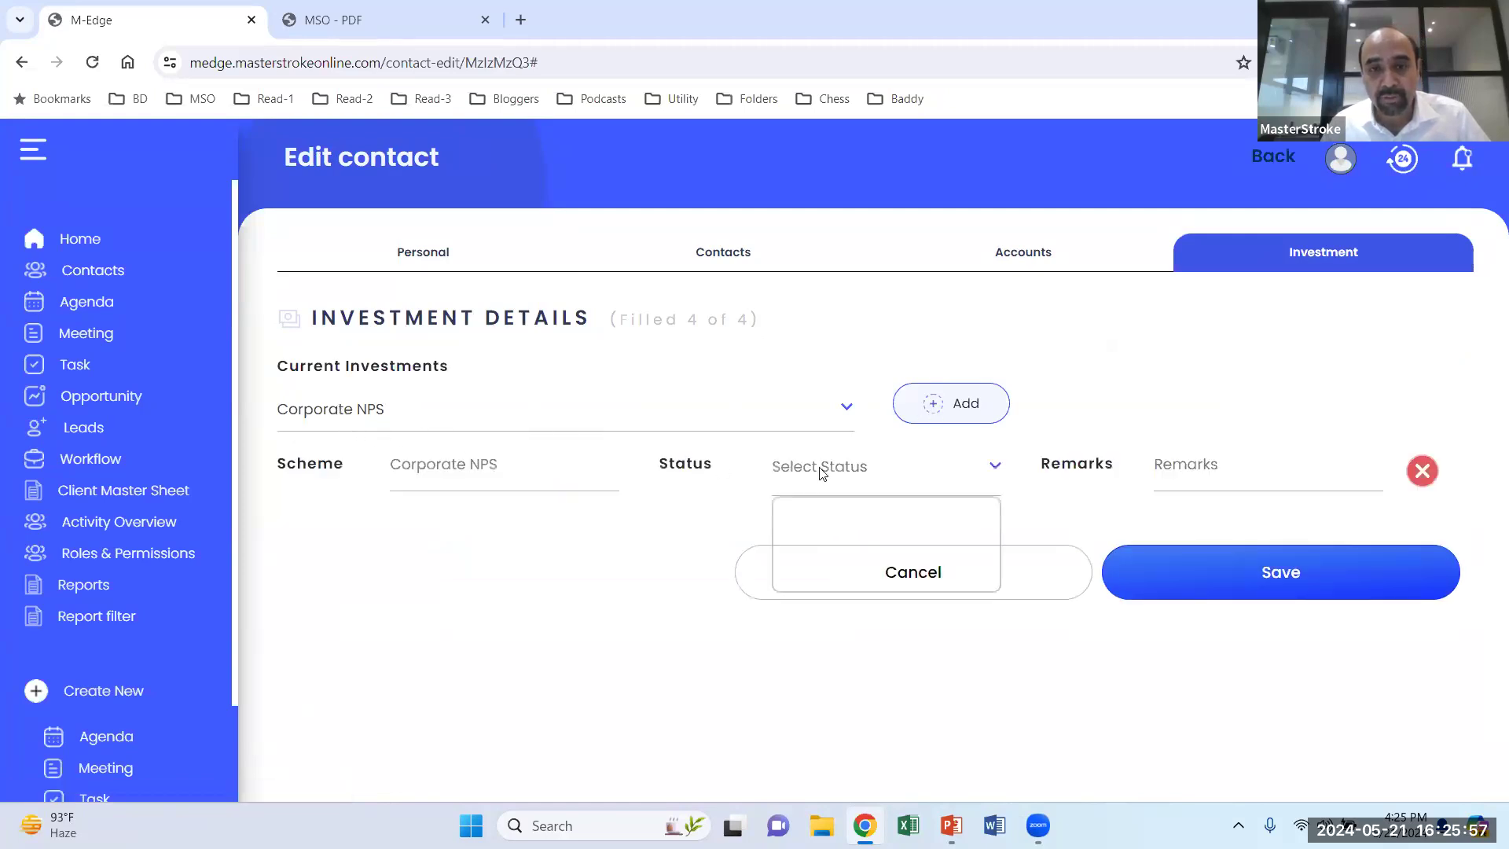
{"action": "left_click", "coordinate": [815, 532]}
{"action": "left_click", "coordinate": [1195, 462]}
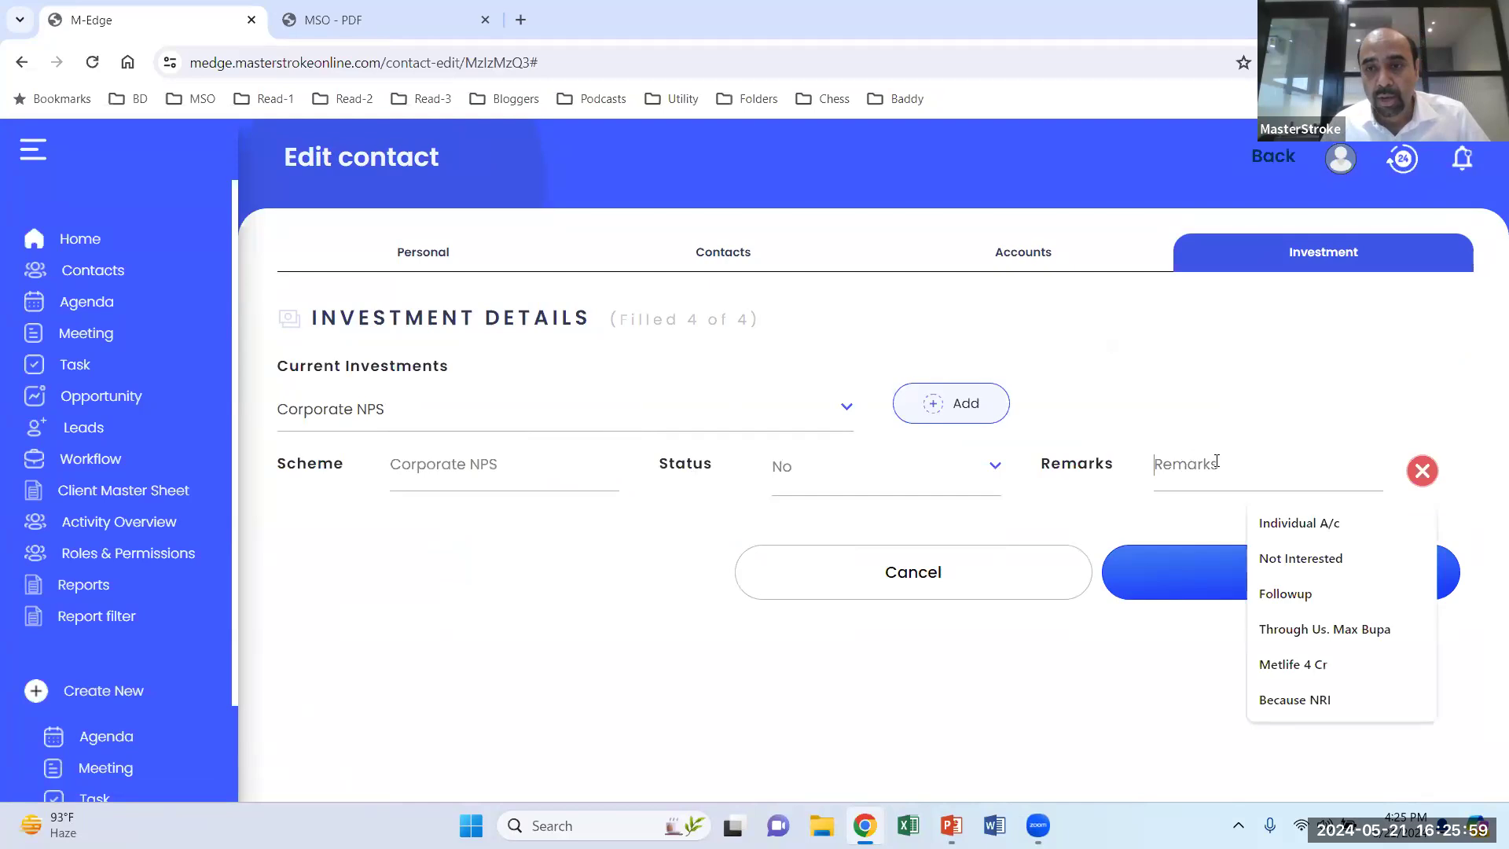
{"action": "type", "text": "He is"}
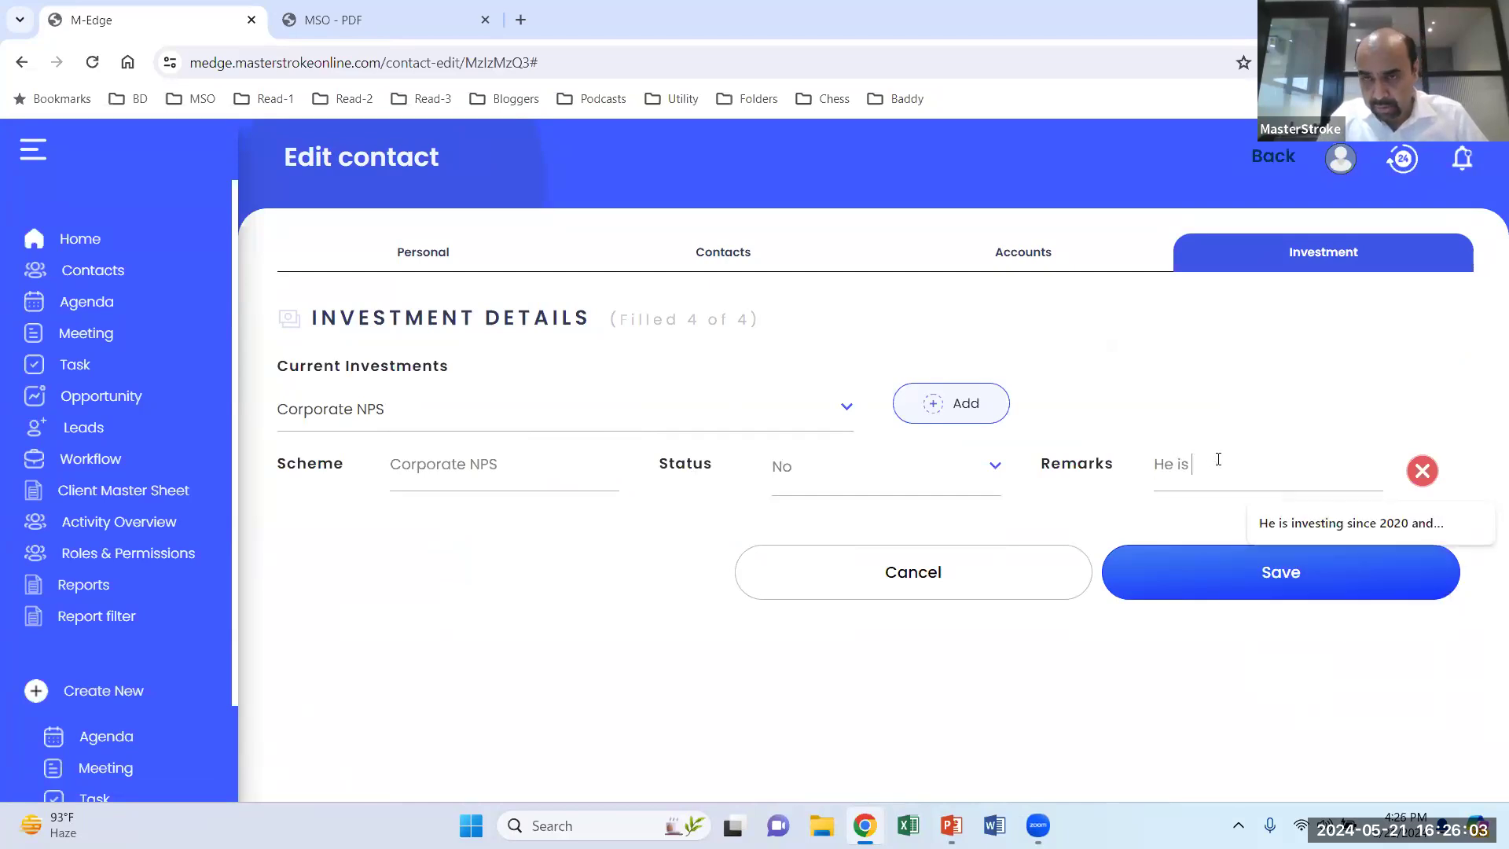
{"action": "type", "text": " not interested"}
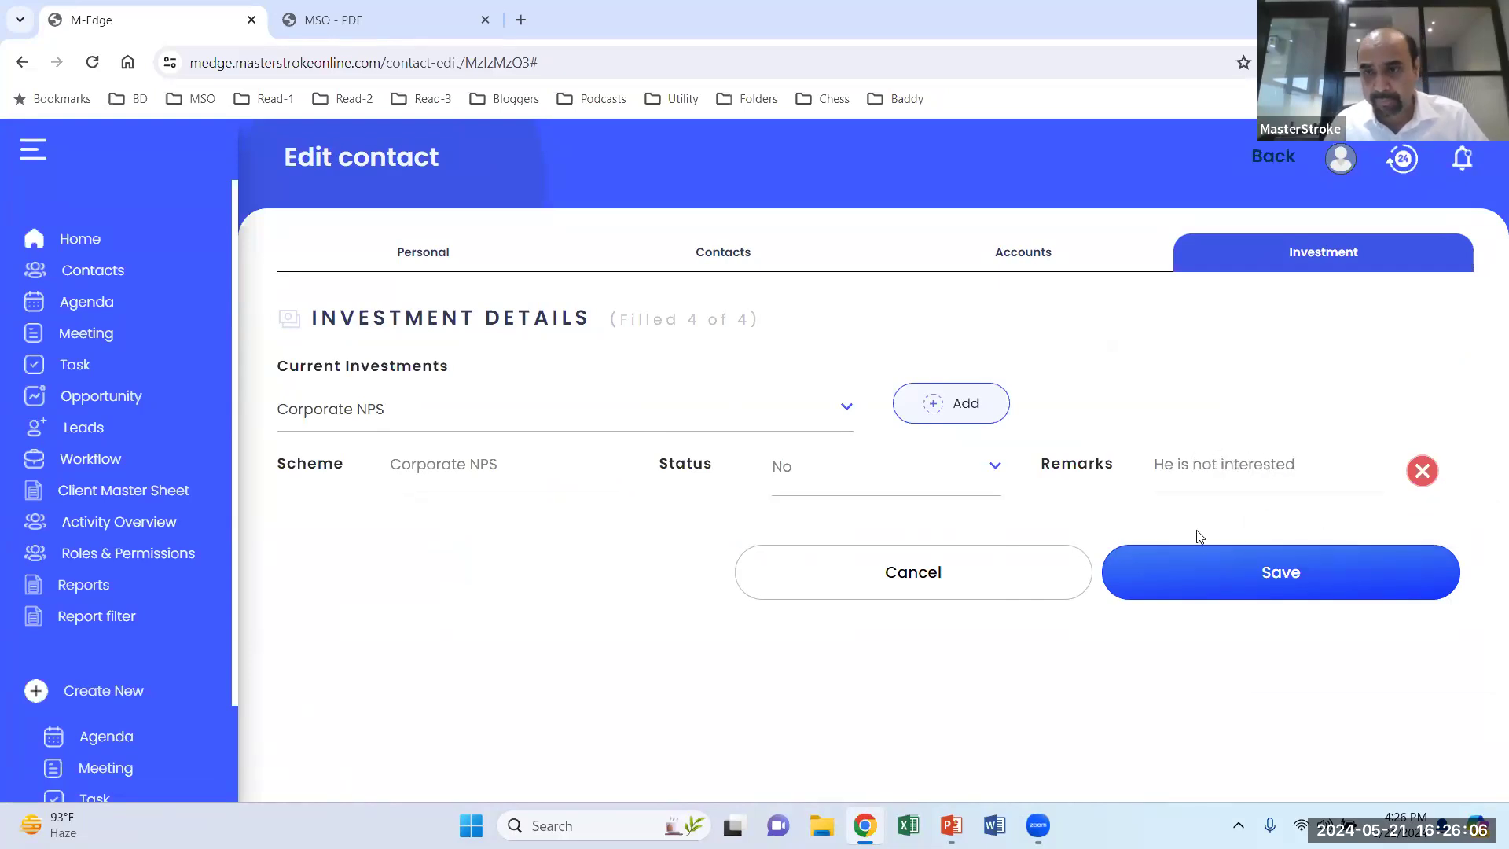
{"action": "left_click", "coordinate": [1208, 570]}
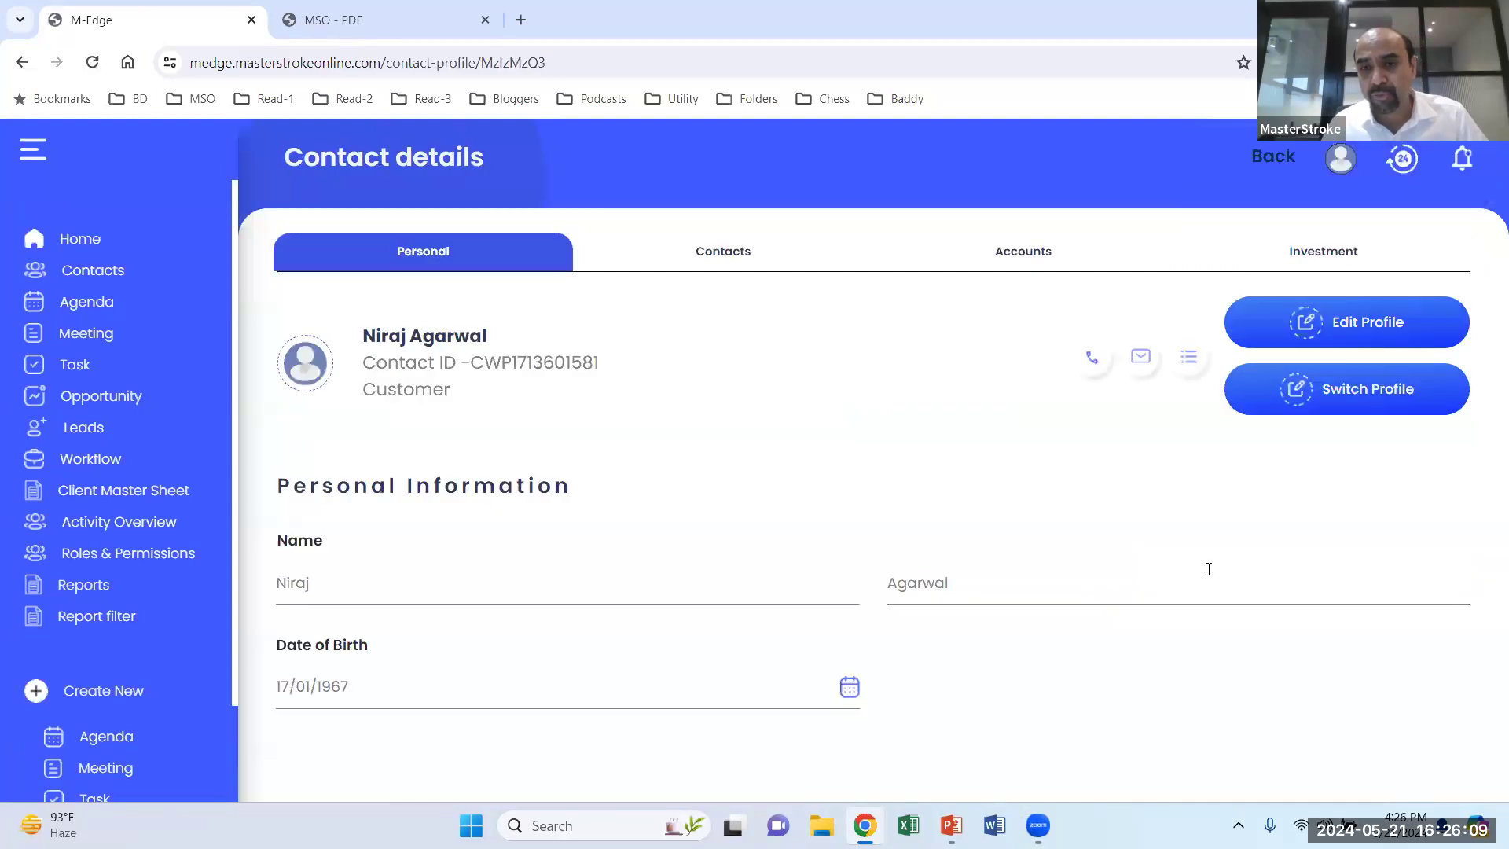
{"action": "left_click", "coordinate": [1307, 257]}
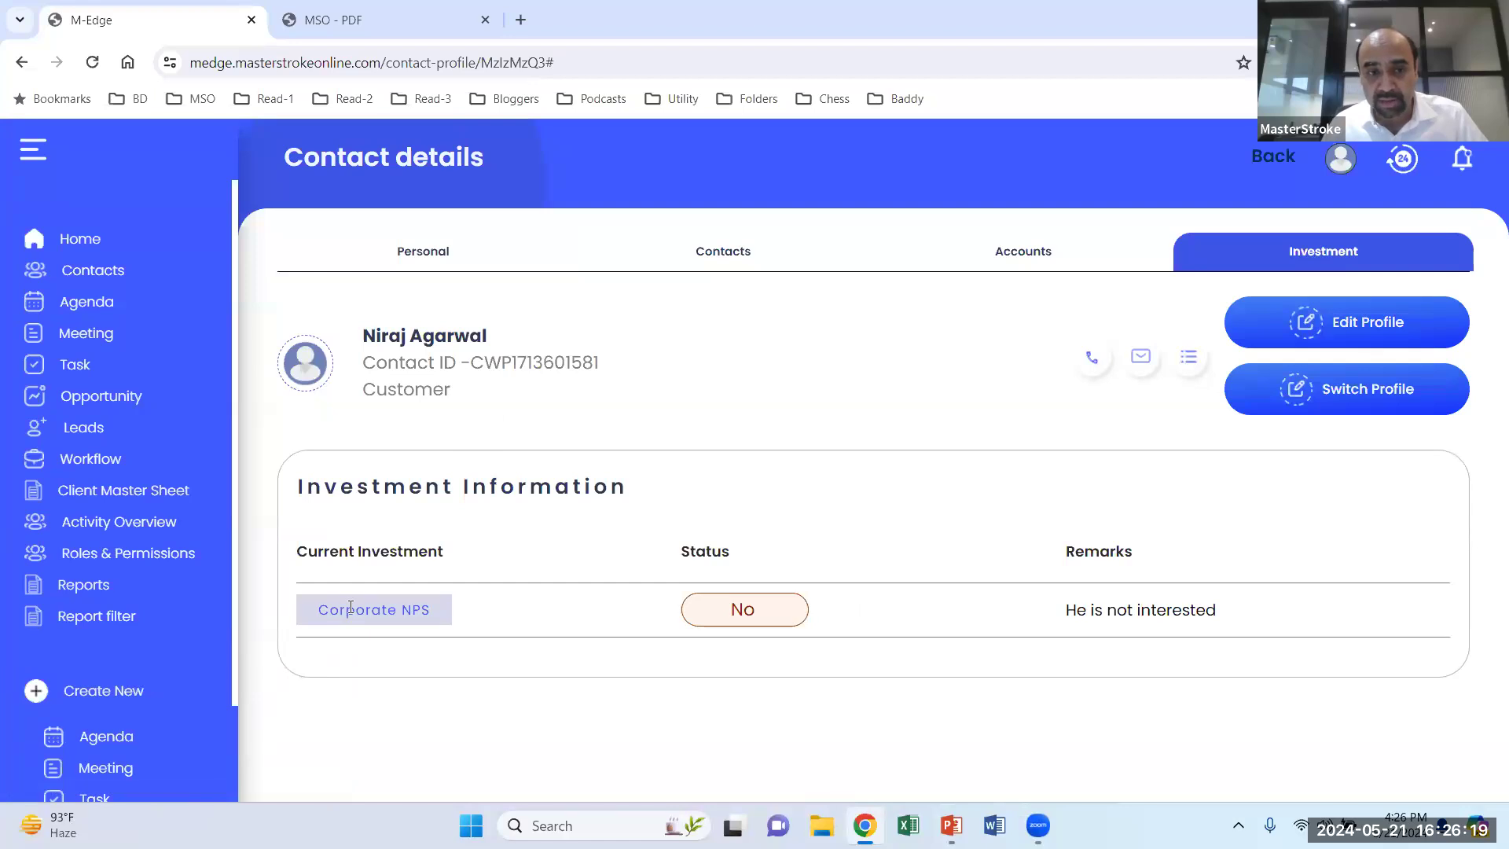
Edit the customer's profile and add PPF to the current investments with the status Yes.
{"action": "left_click", "coordinate": [1326, 323]}
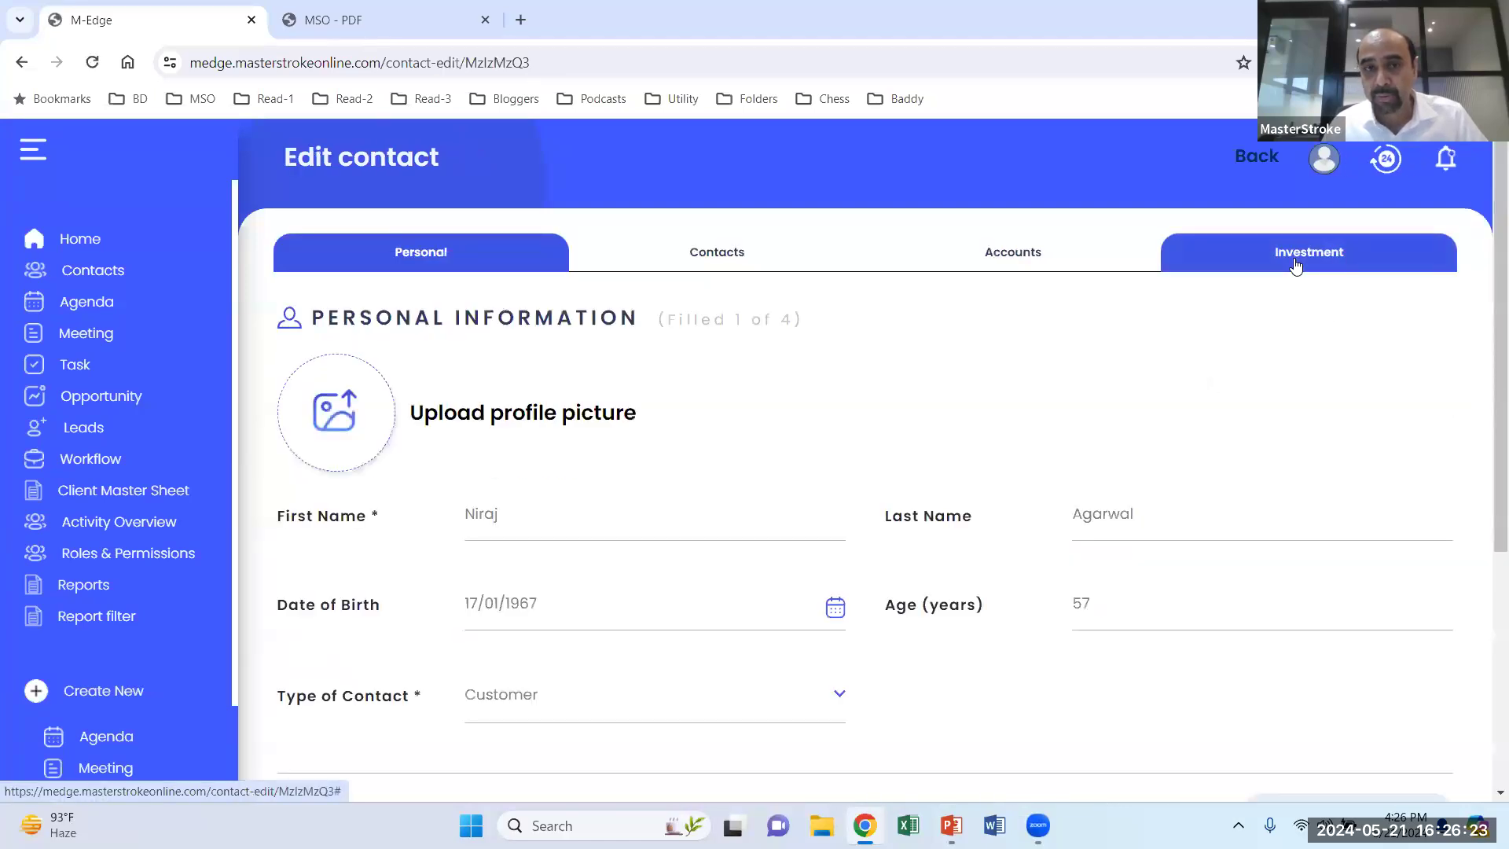
{"action": "left_click", "coordinate": [1202, 261]}
{"action": "left_click", "coordinate": [550, 420]}
{"action": "scroll", "coordinate": [393, 626], "scroll_direction": "down", "scroll_amount": 3}
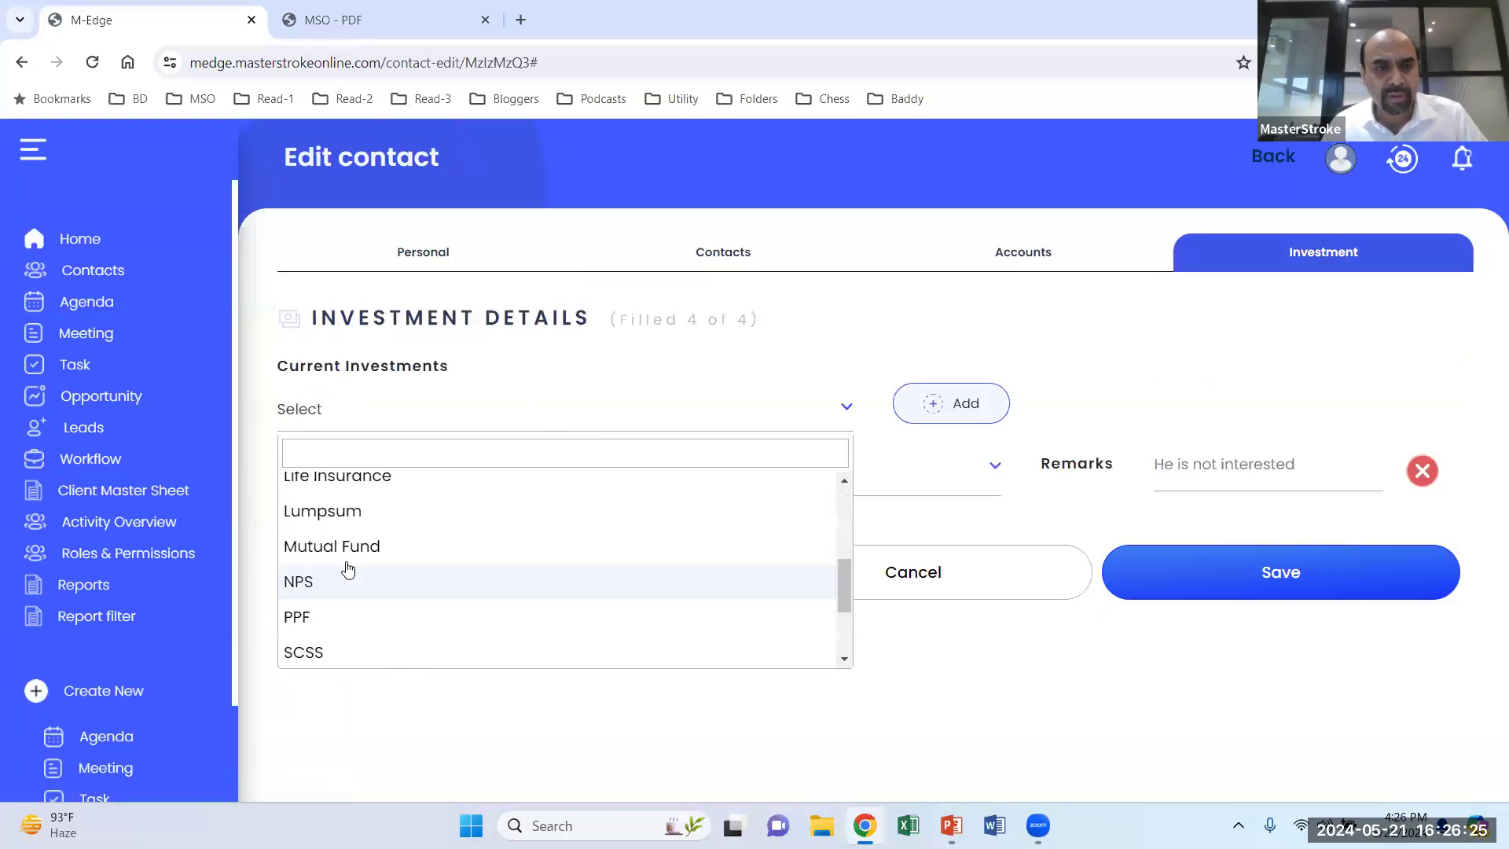
{"action": "left_click", "coordinate": [340, 616]}
{"action": "left_click", "coordinate": [987, 402]}
{"action": "left_click", "coordinate": [827, 480]}
{"action": "left_click", "coordinate": [817, 510]}
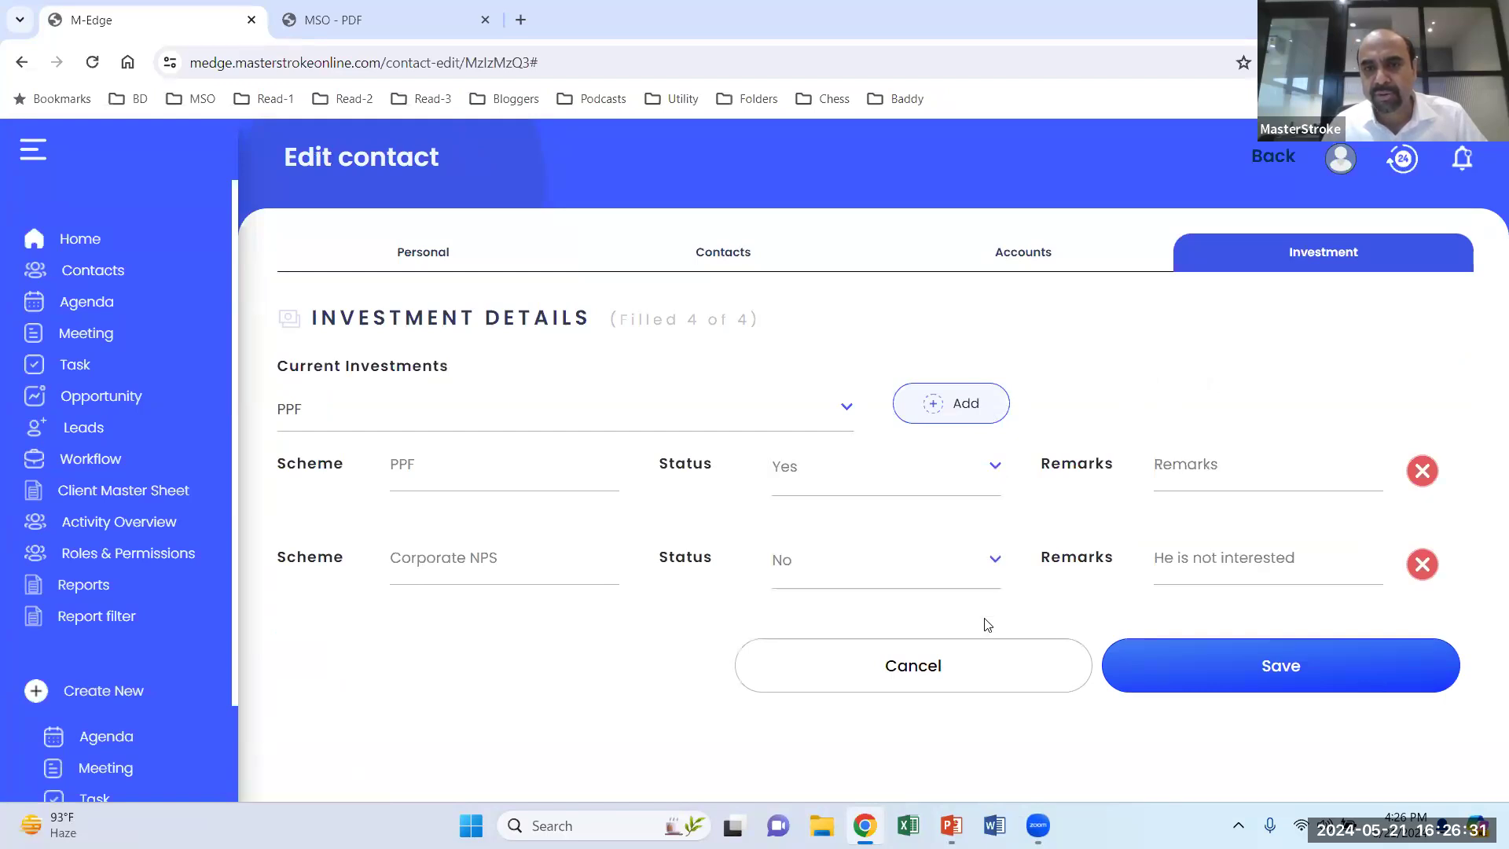
Add SIP to the current investments with the status Yes and the remark 75000, and save the investment details.
{"action": "left_click", "coordinate": [388, 417]}
{"action": "scroll", "coordinate": [396, 523], "scroll_direction": "down", "scroll_amount": 5}
{"action": "left_click", "coordinate": [393, 589]}
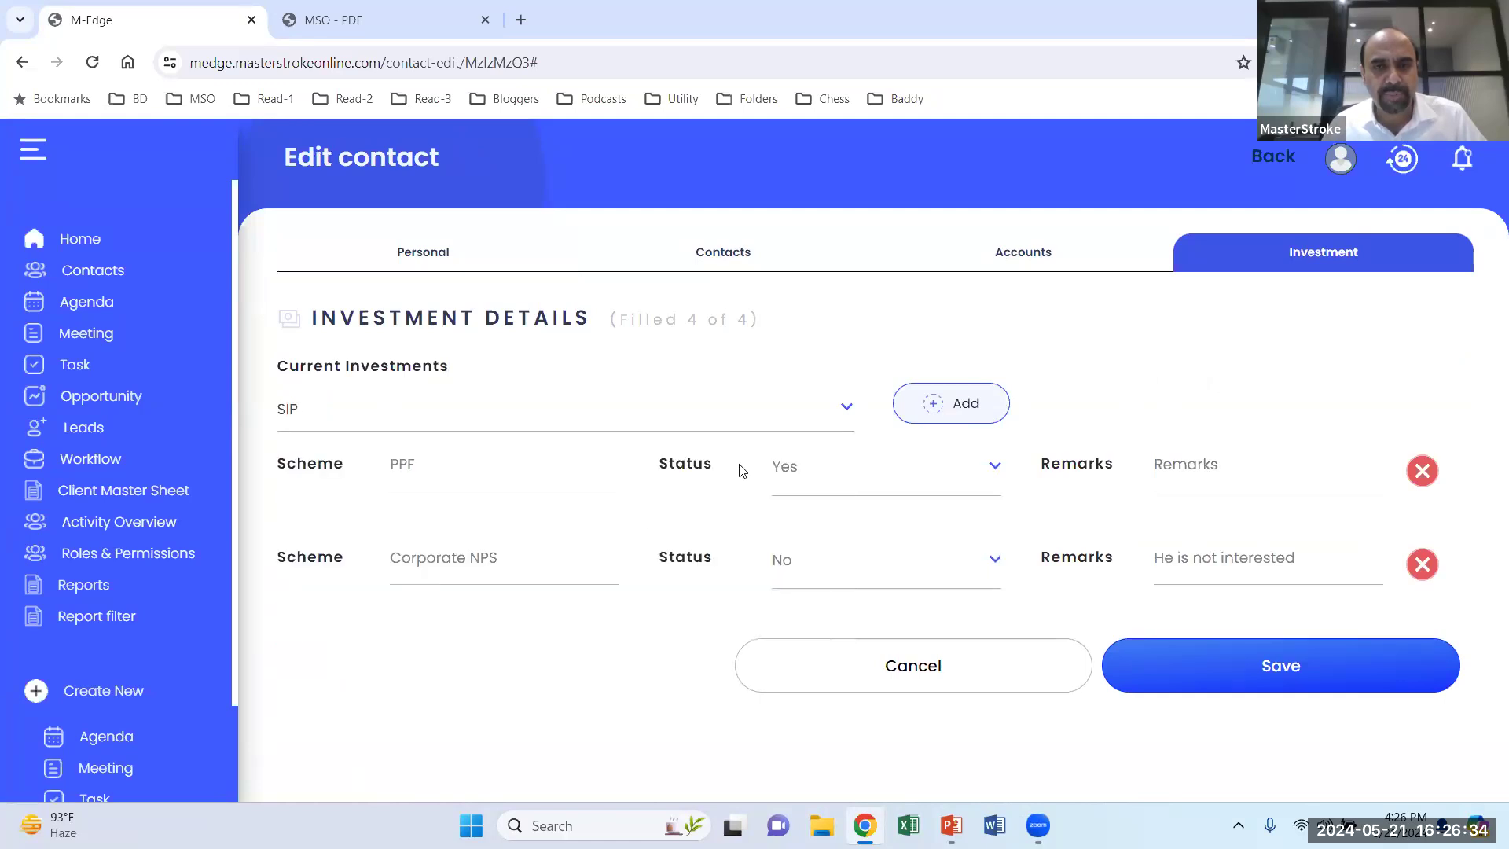
{"action": "left_click", "coordinate": [955, 407]}
{"action": "left_click", "coordinate": [808, 468]}
{"action": "left_click", "coordinate": [806, 507]}
{"action": "left_click", "coordinate": [1215, 464]}
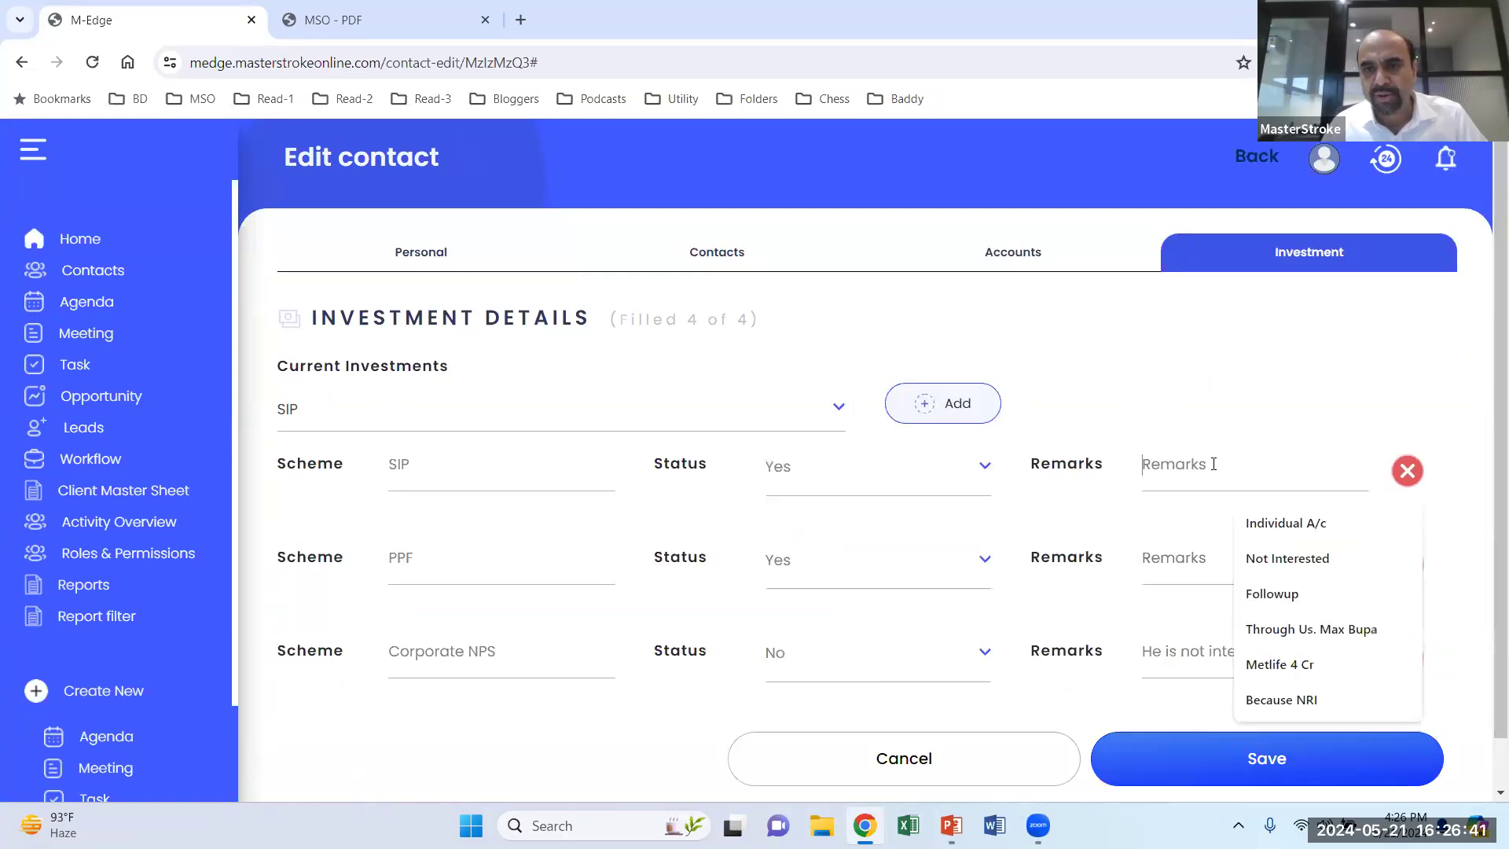
{"action": "type", "text": "75000"}
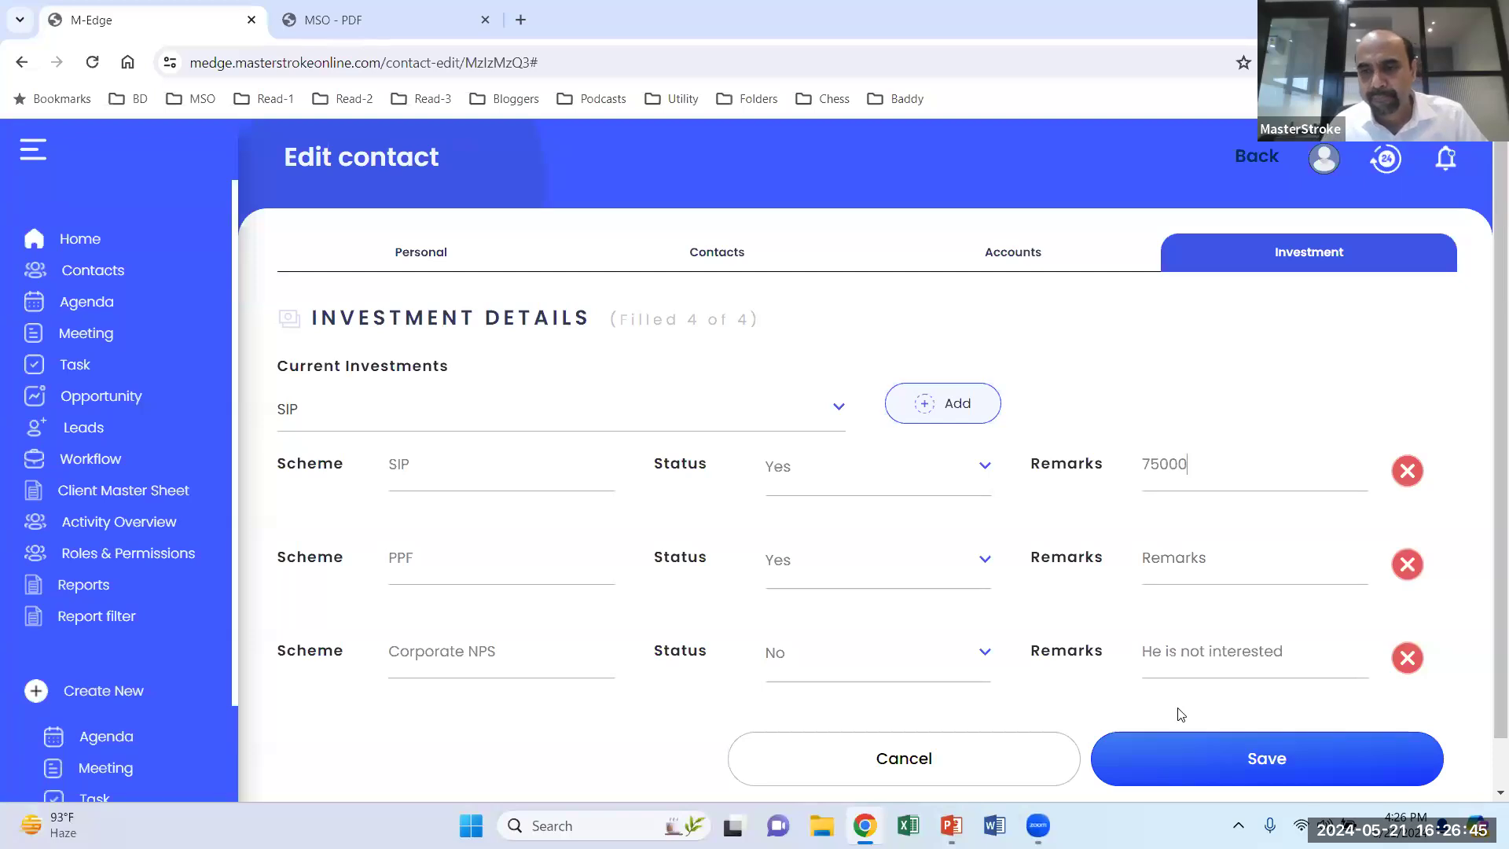
{"action": "left_click", "coordinate": [1195, 780]}
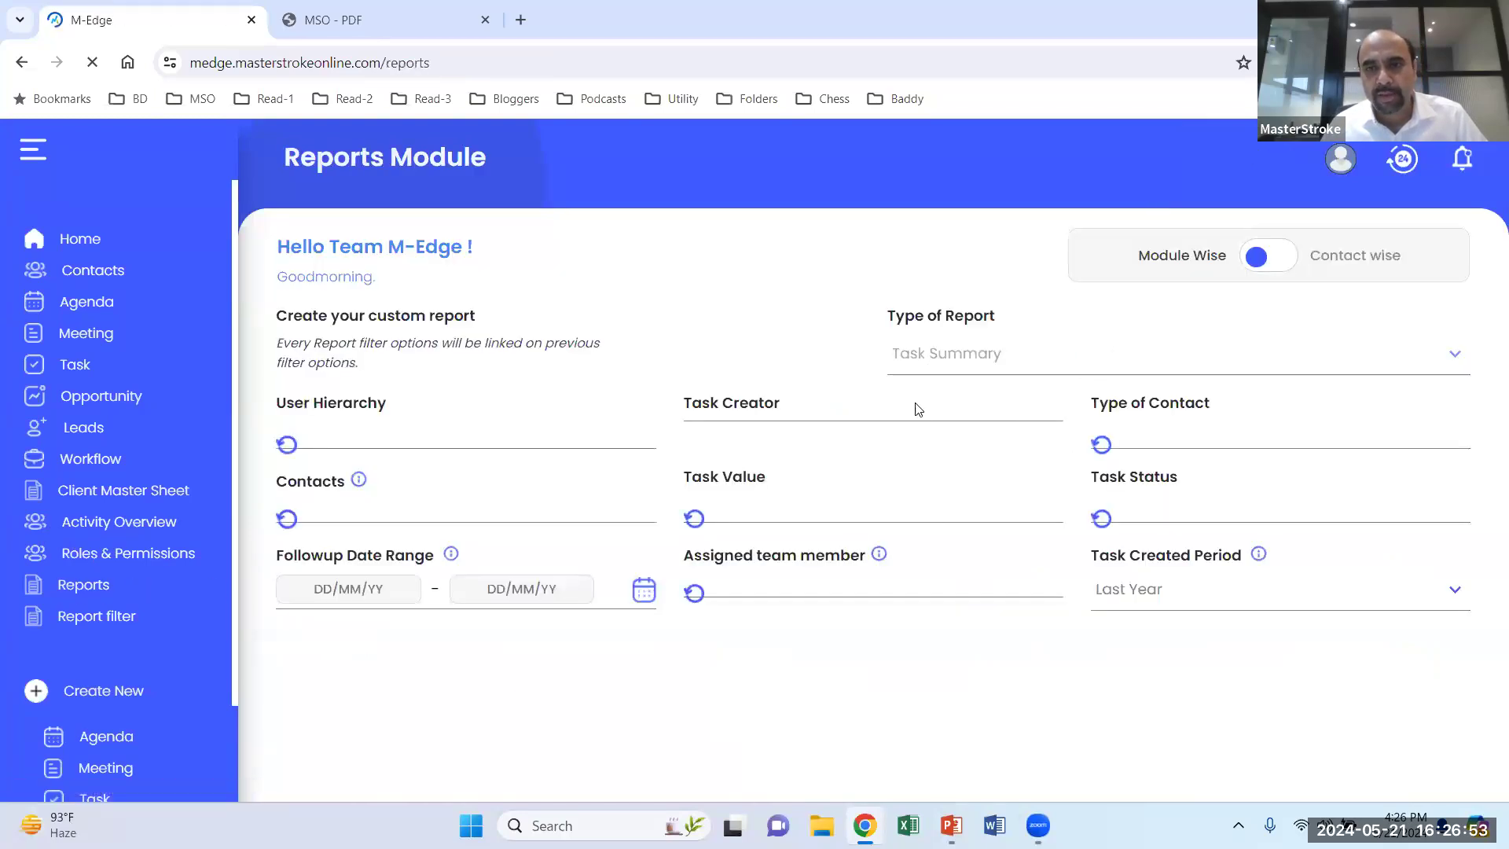
In the Reports module, set the type of report to Investment Summary.
{"action": "left_click", "coordinate": [925, 355]}
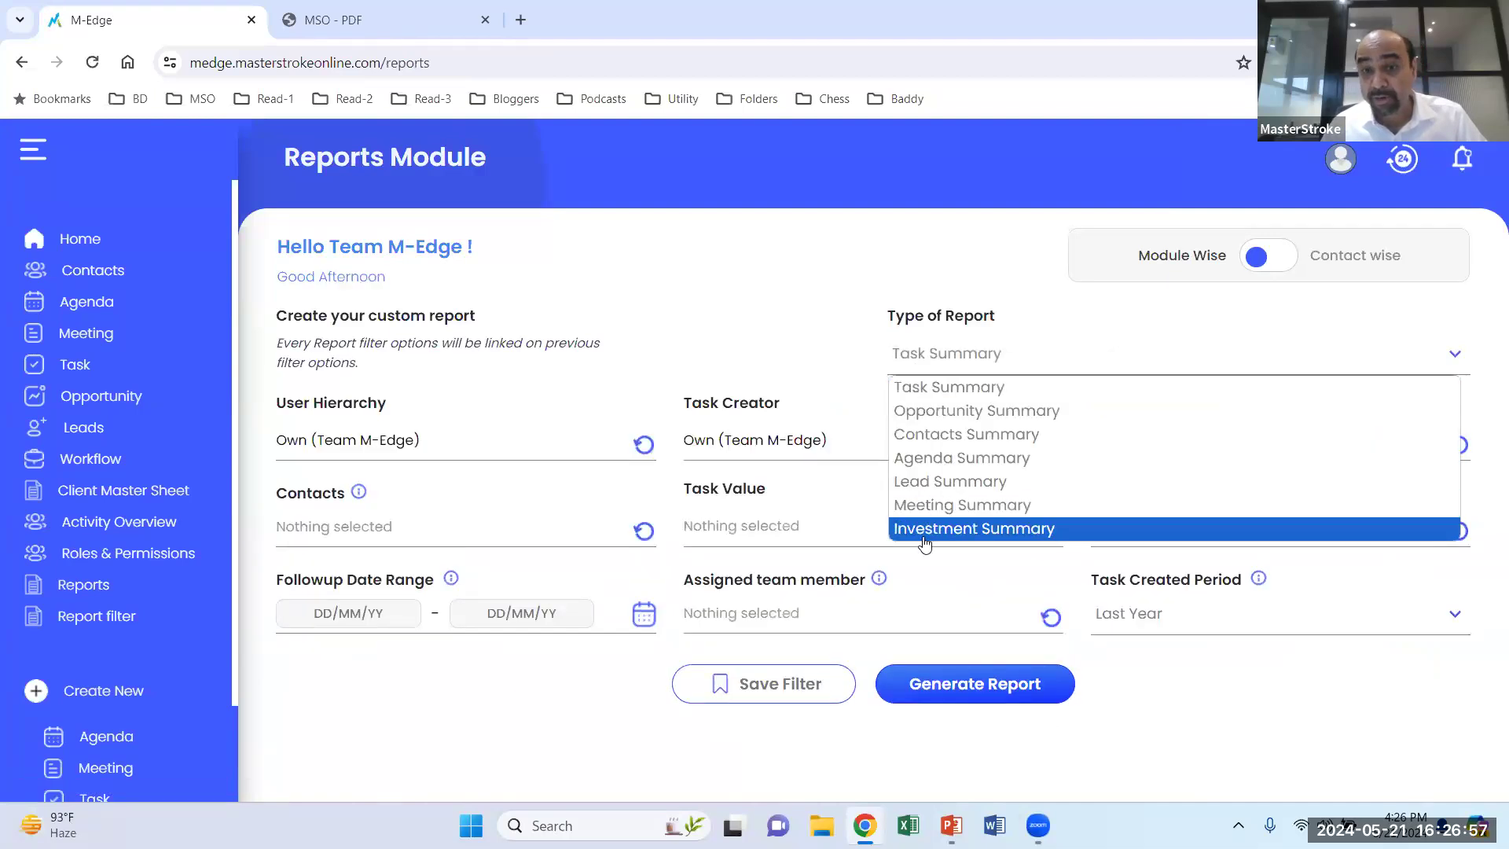
{"action": "left_click", "coordinate": [925, 528]}
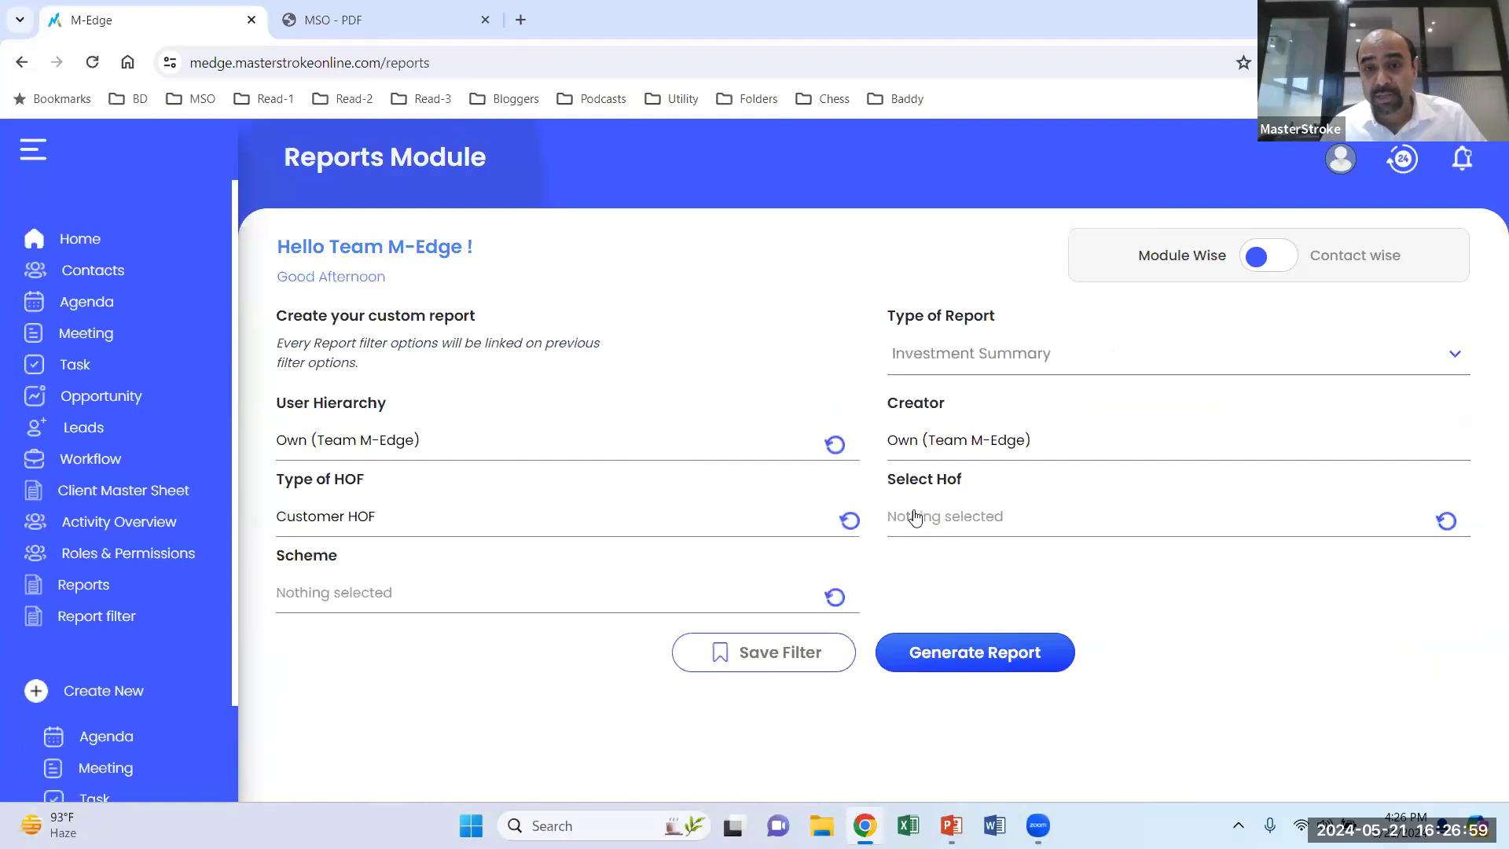
Clear the HOF type, select the customer as HOF, and try to generate the investment report.
{"action": "left_click", "coordinate": [357, 522]}
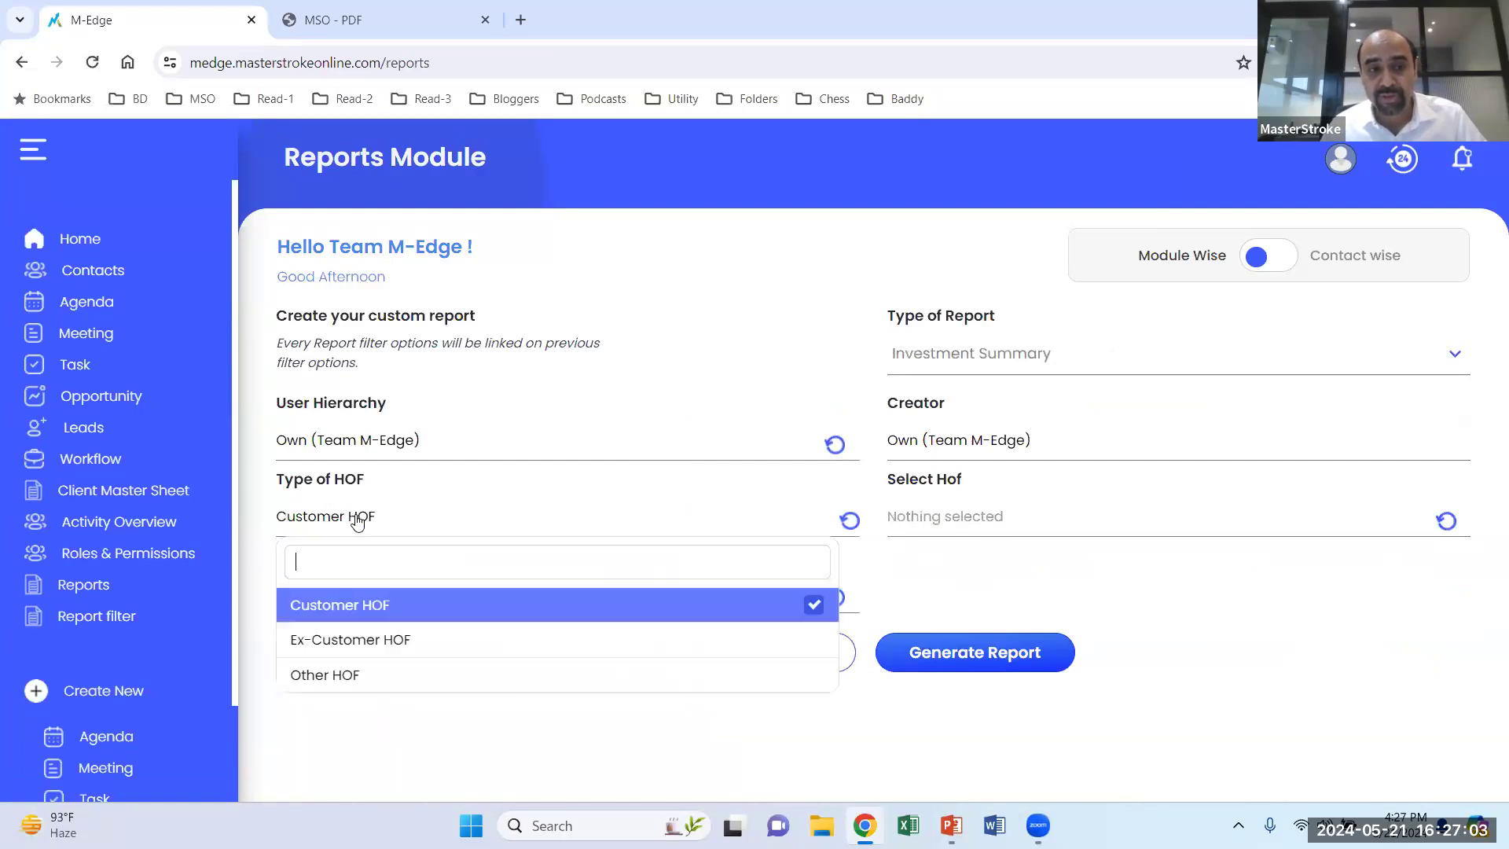
{"action": "left_click", "coordinate": [349, 609]}
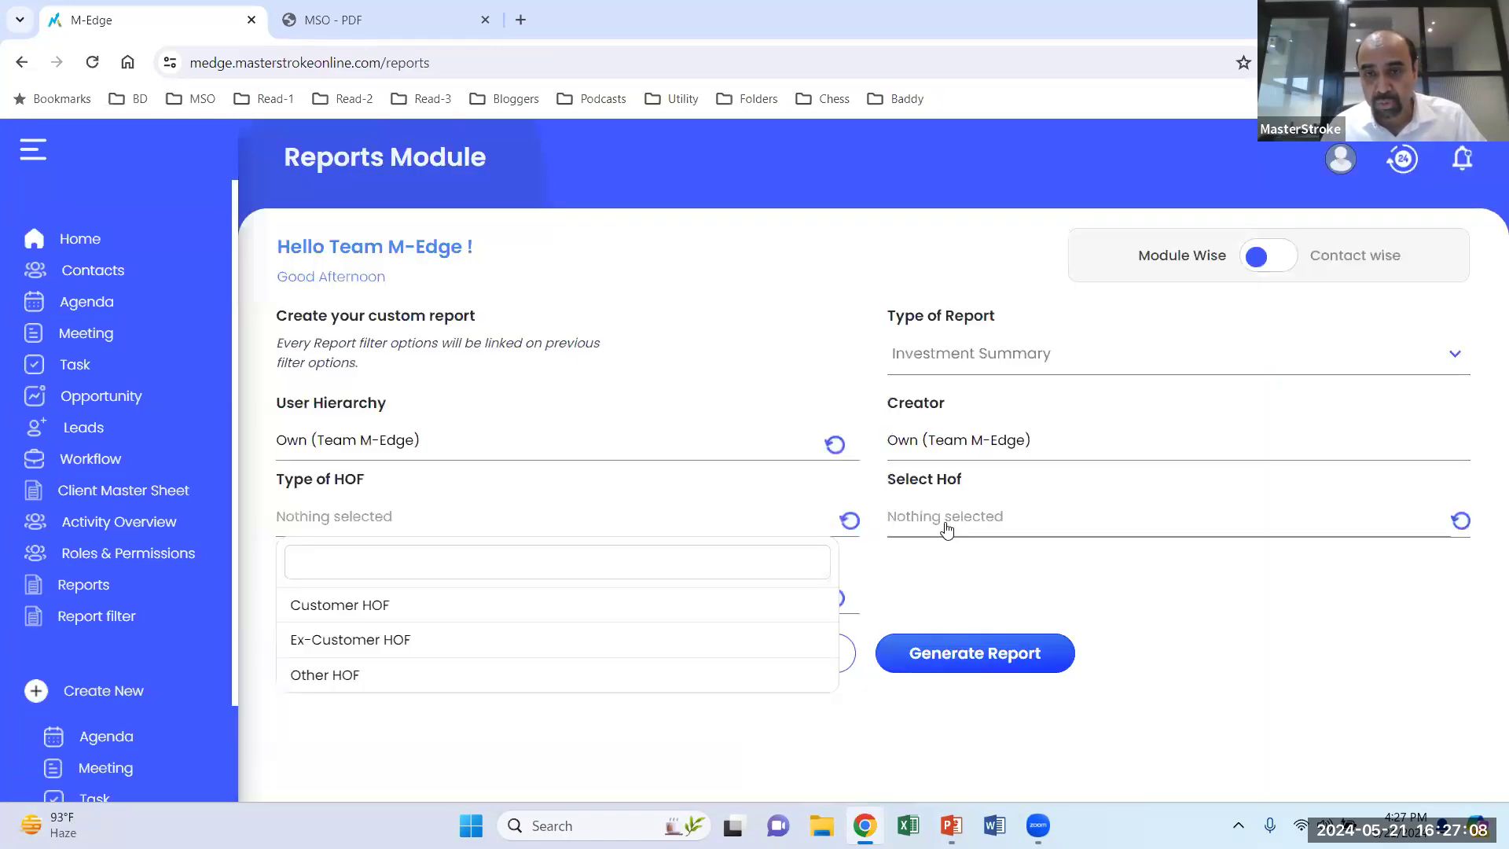
{"action": "left_click", "coordinate": [947, 525]}
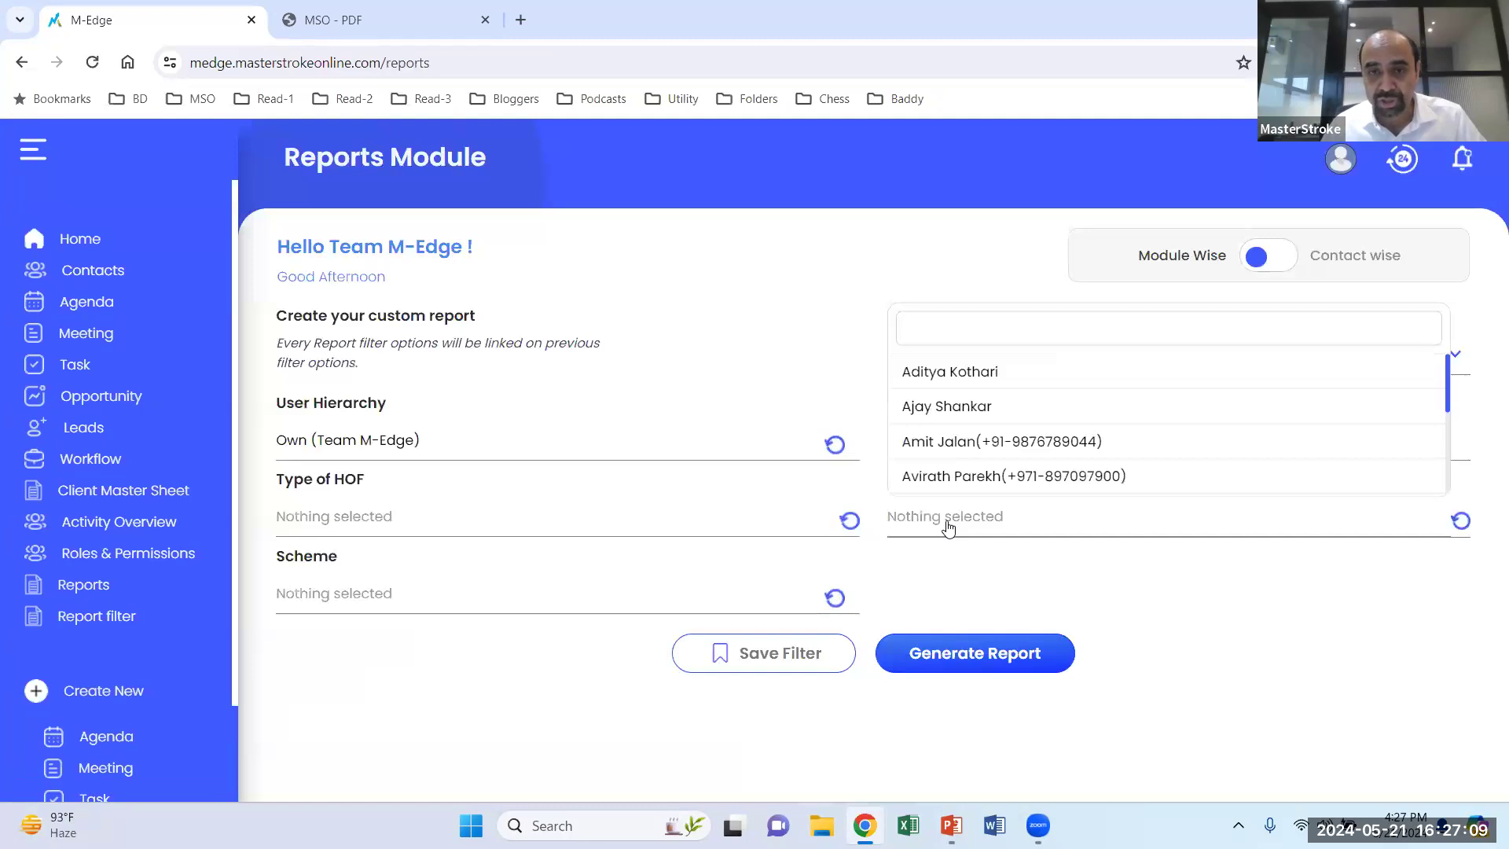
{"action": "type", "text": "niraj"}
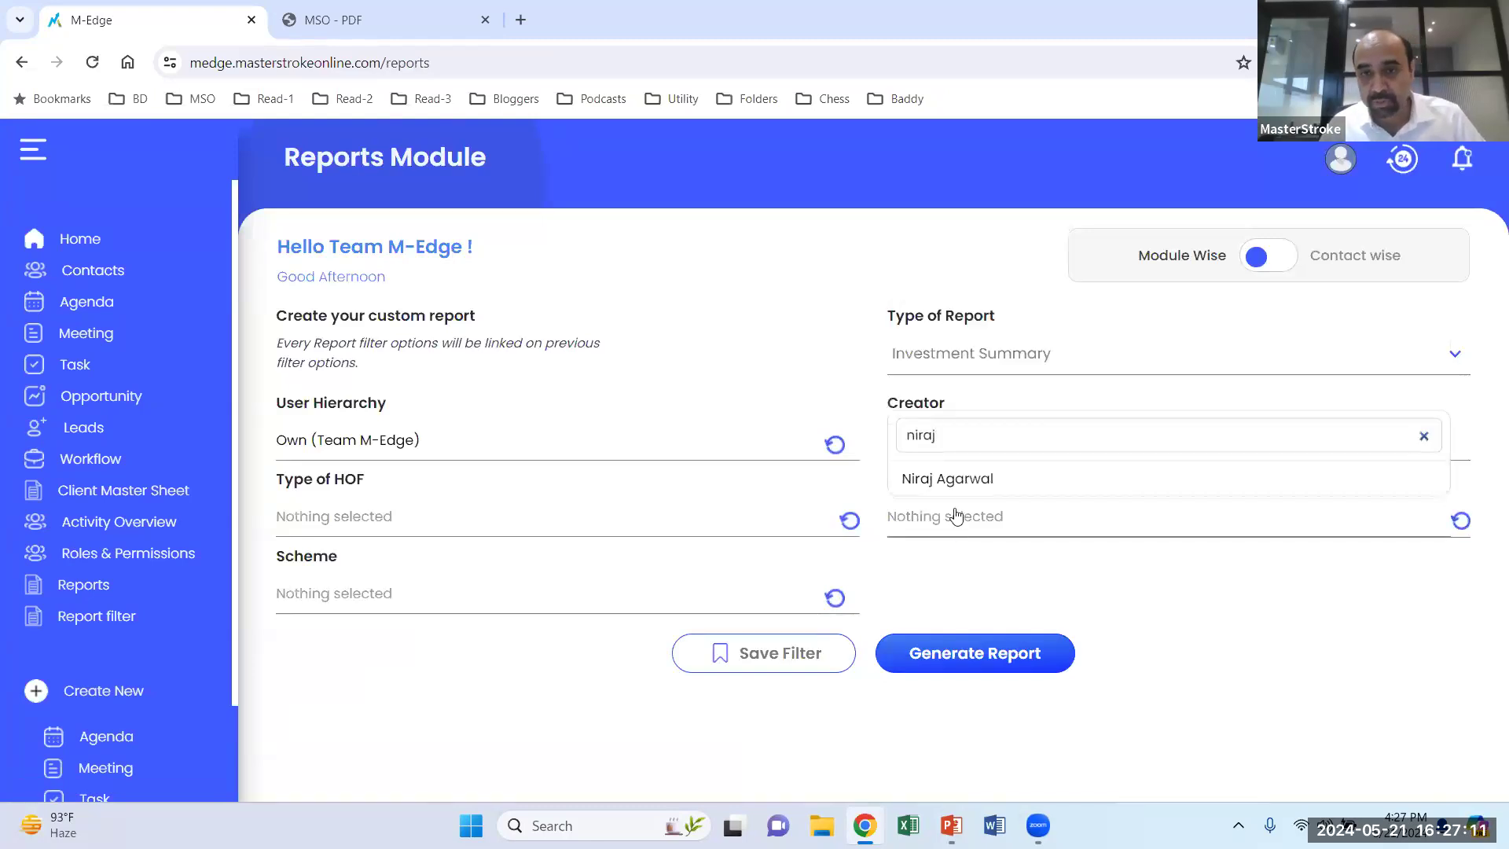
{"action": "left_click", "coordinate": [978, 478]}
{"action": "left_click", "coordinate": [957, 649]}
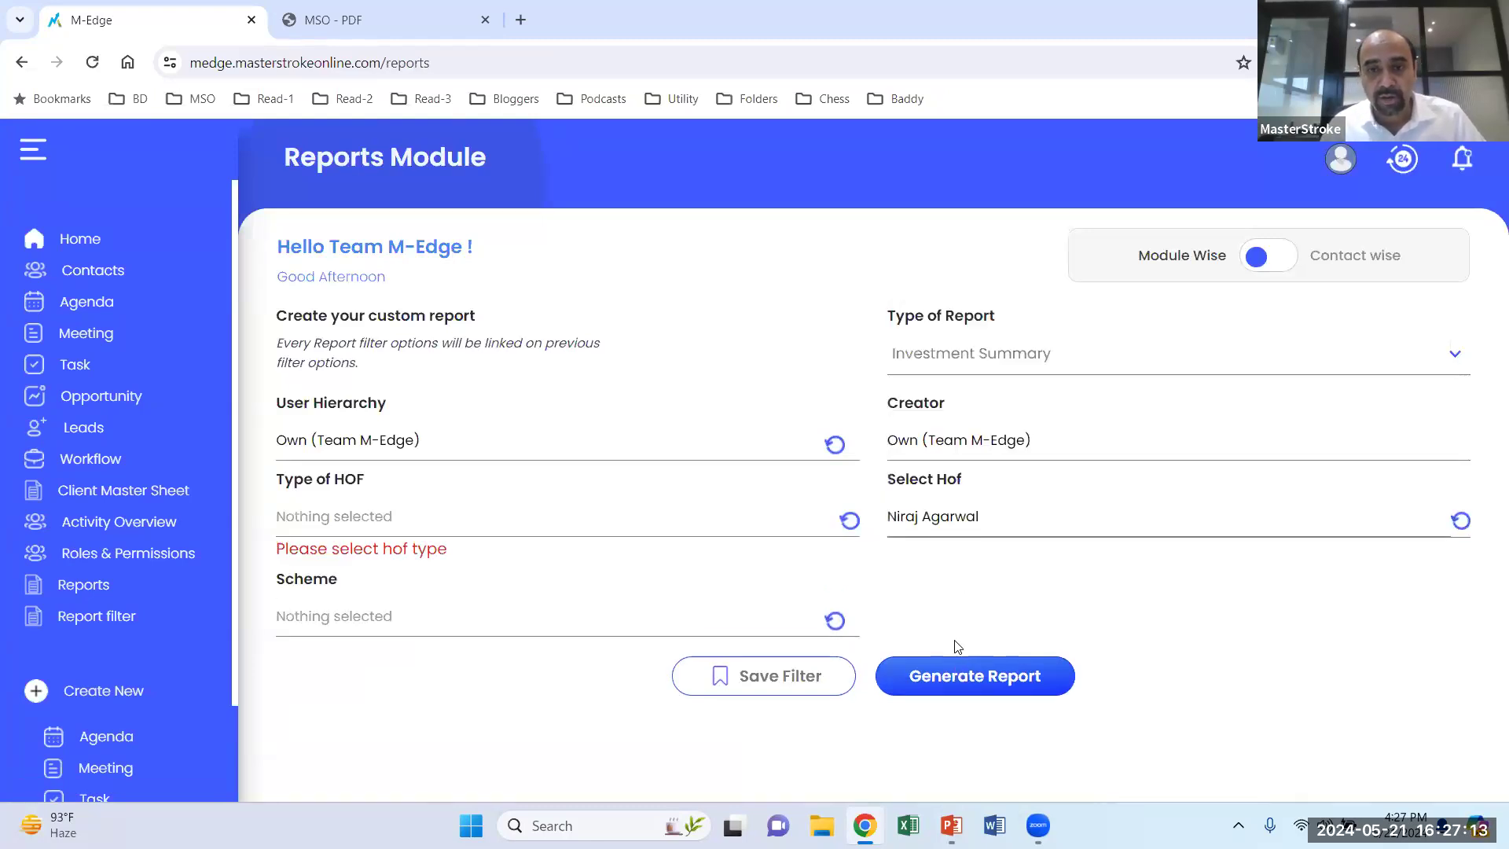
Set the HOF type to Customer HOF, reselect the customer as HOF, and generate the Investment Summary report.
{"action": "left_click", "coordinate": [351, 527]}
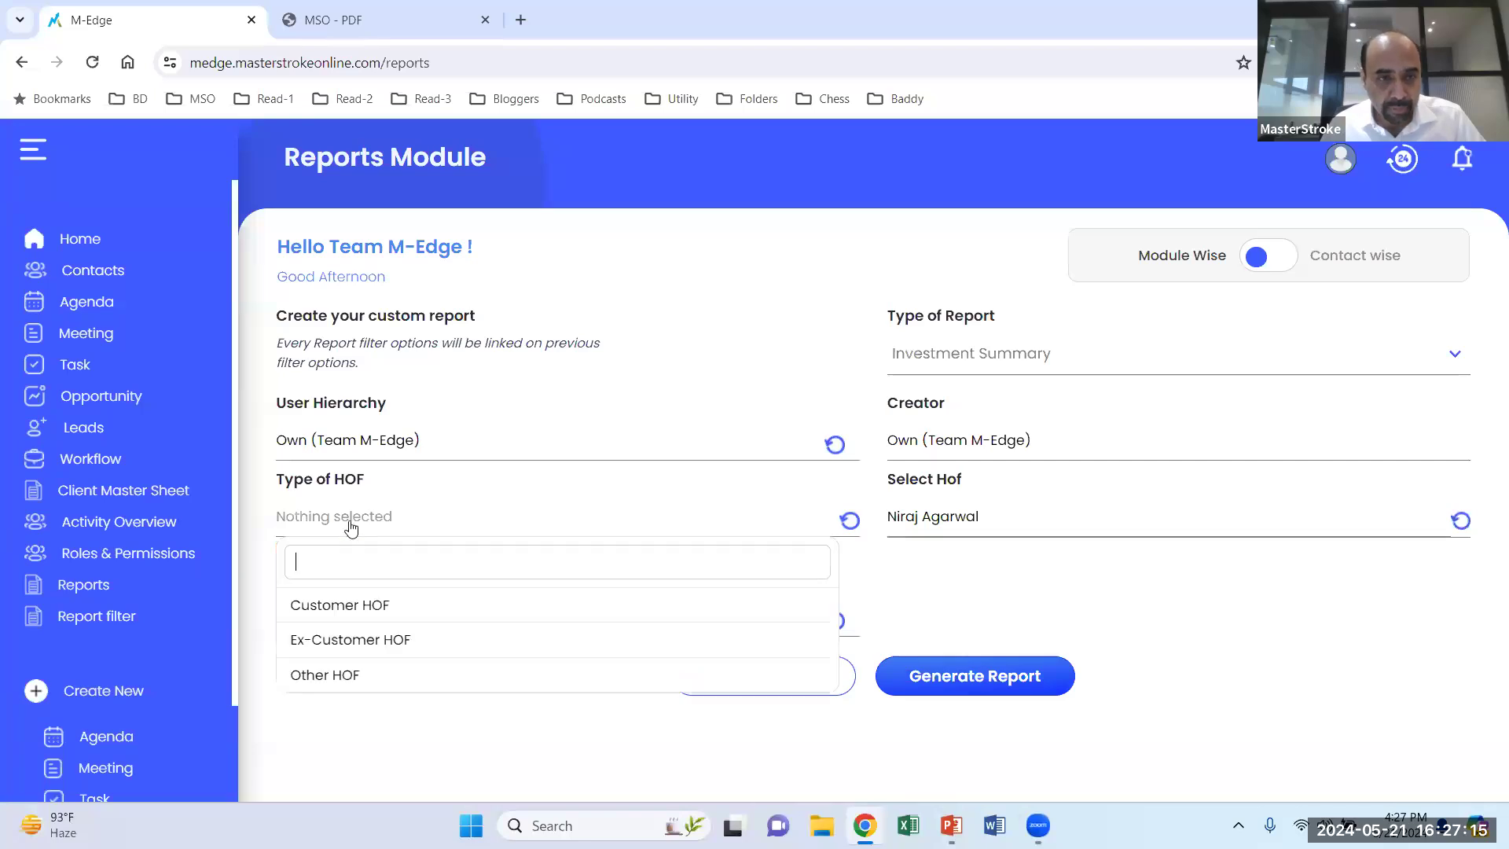
{"action": "left_click", "coordinate": [352, 606]}
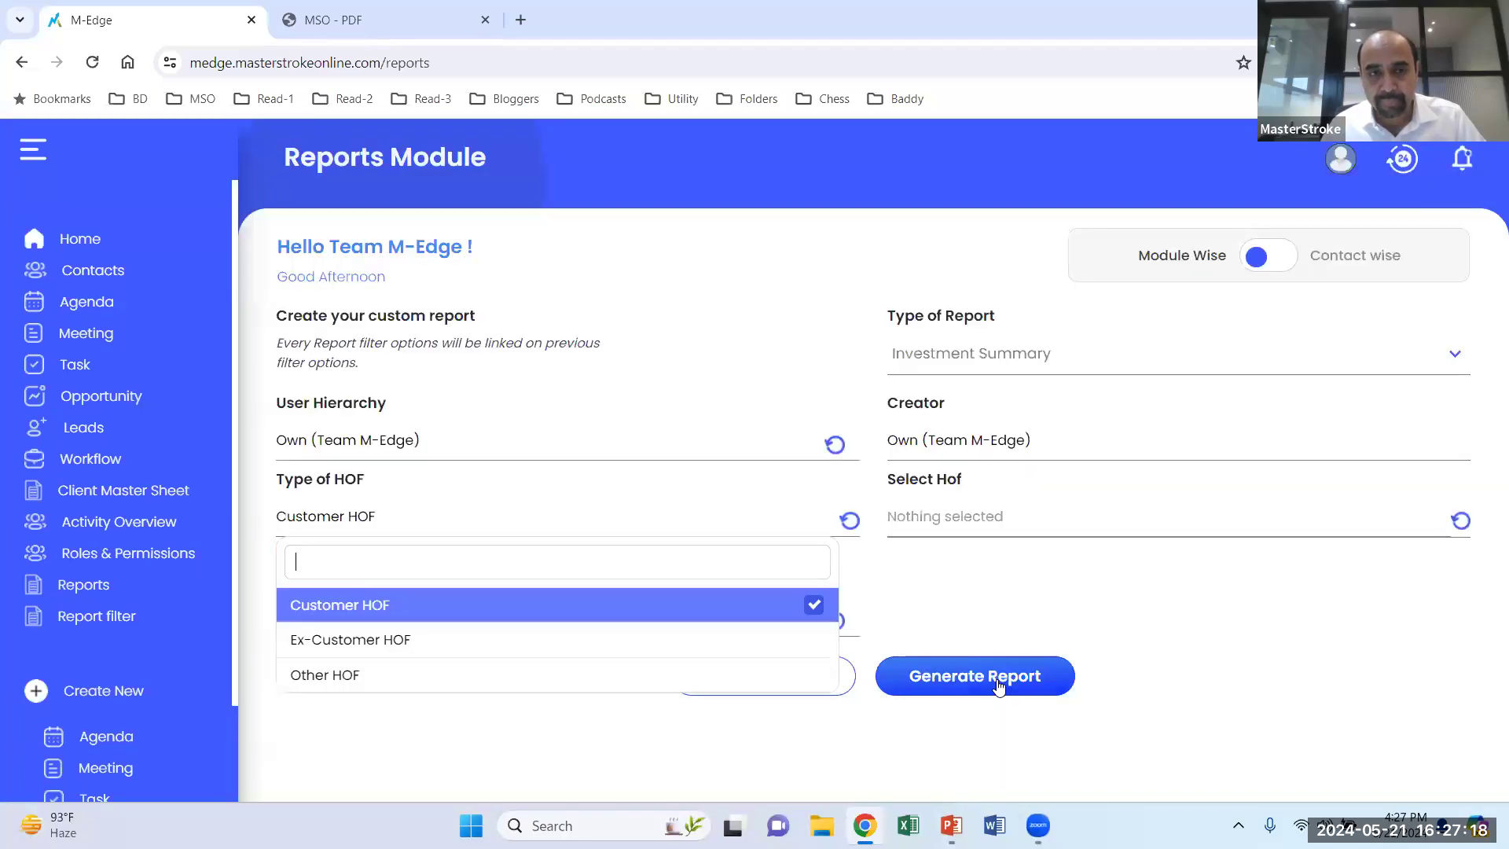
{"action": "left_click", "coordinate": [909, 521]}
{"action": "type", "text": "niraj"}
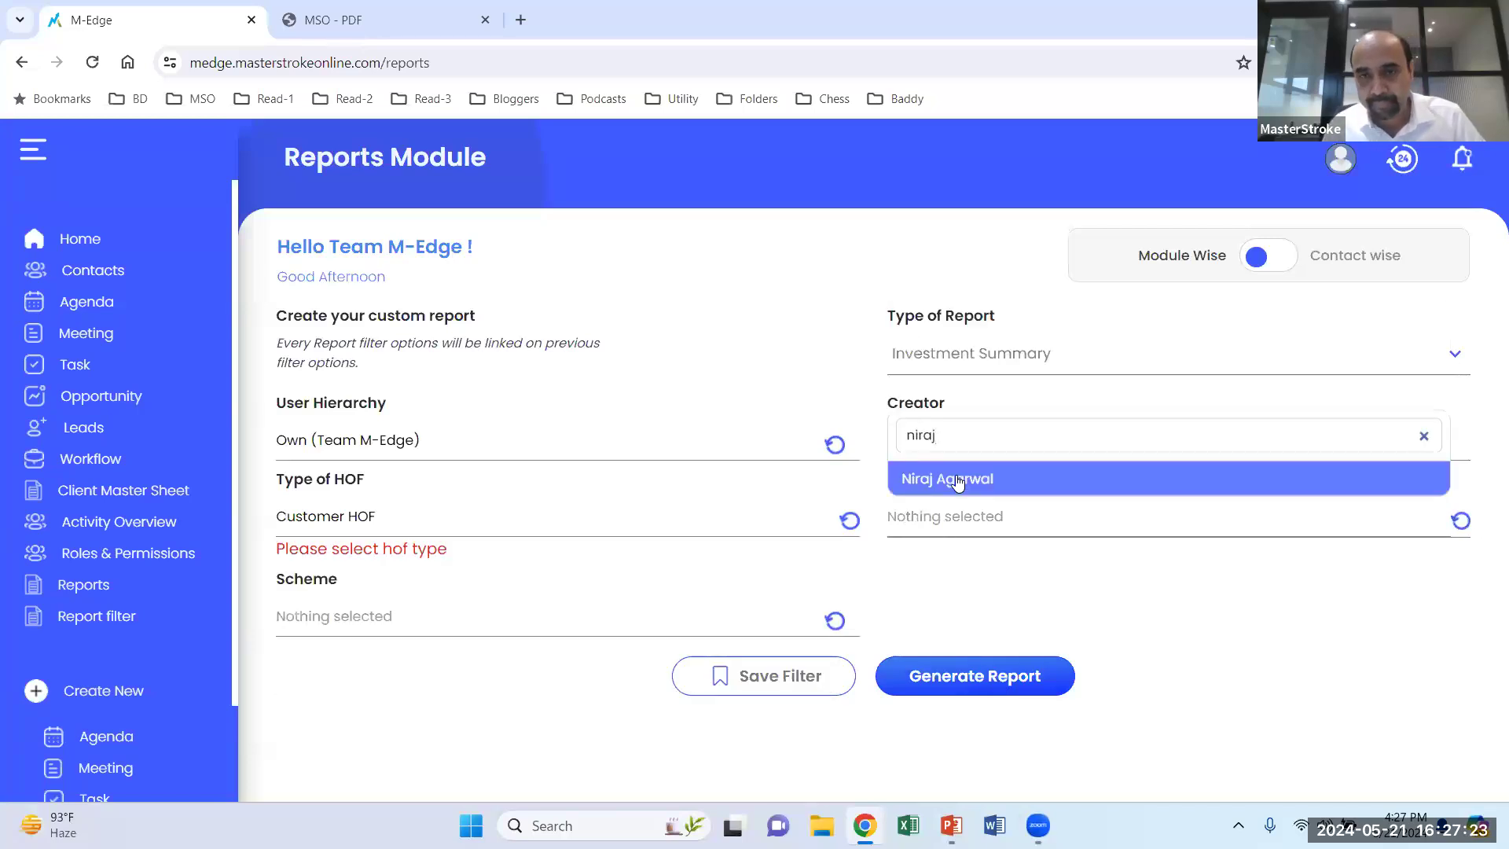
{"action": "left_click", "coordinate": [939, 479]}
{"action": "left_click", "coordinate": [988, 685]}
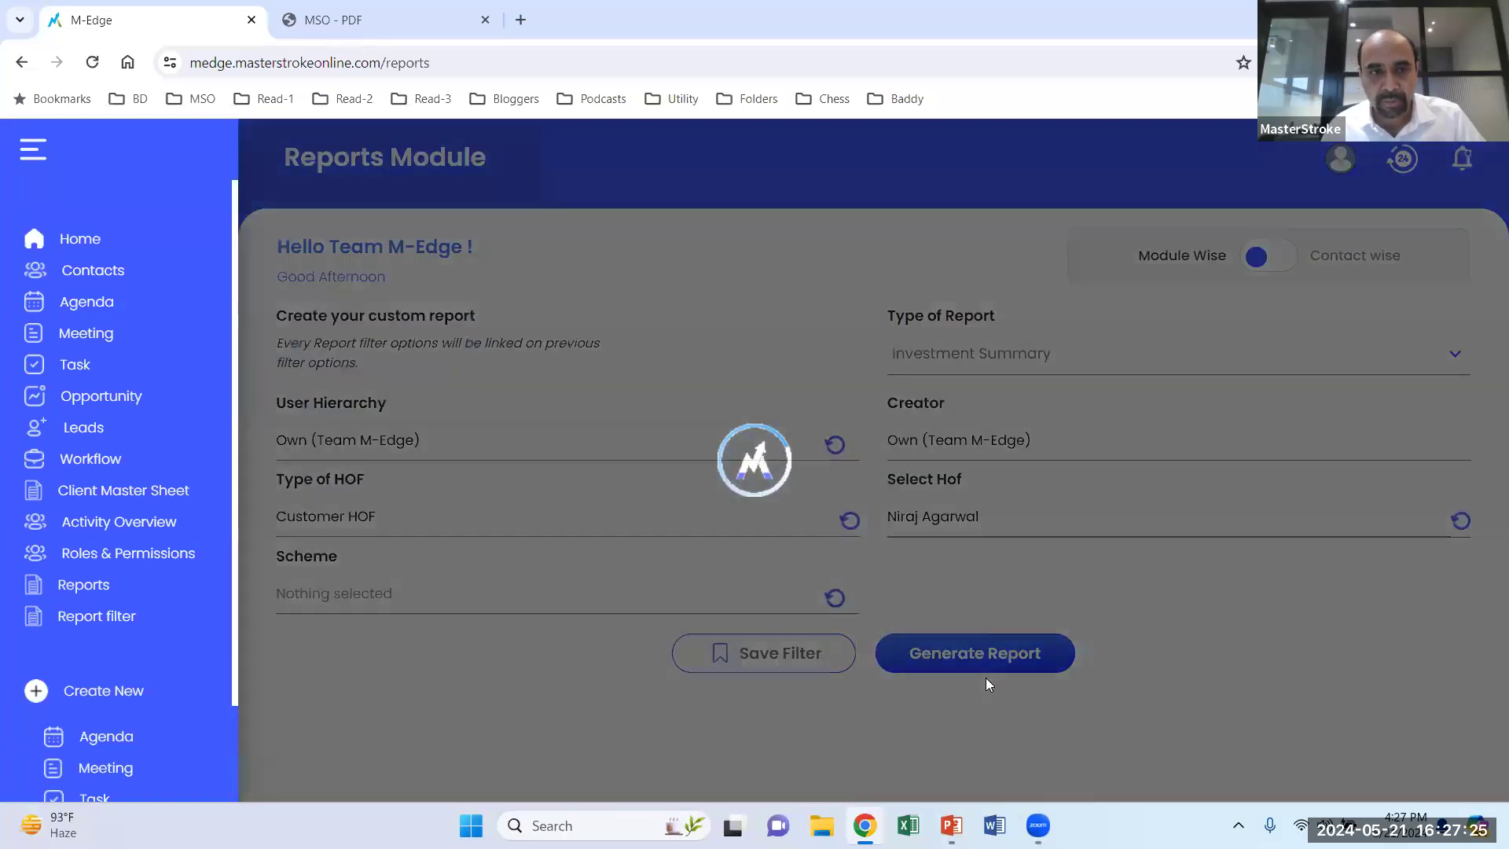
Examine the status and remarks of each scheme in the generated investment report.
{"action": "scroll", "coordinate": [982, 668], "scroll_direction": "down", "scroll_amount": 5}
{"action": "scroll", "coordinate": [981, 666], "scroll_direction": "down", "scroll_amount": 3}
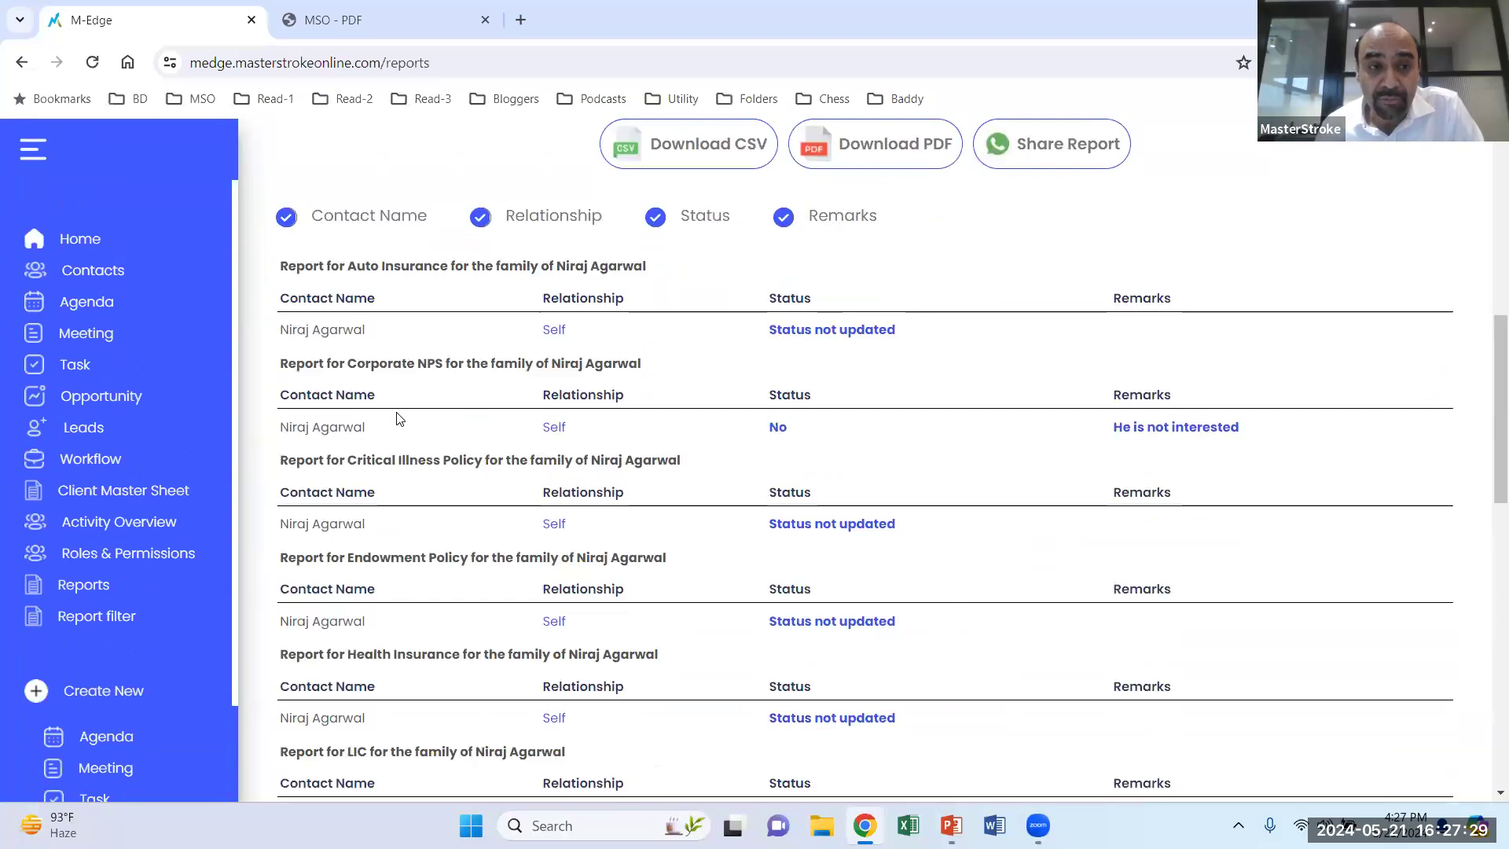
{"action": "scroll", "coordinate": [384, 501], "scroll_direction": "down", "scroll_amount": 3}
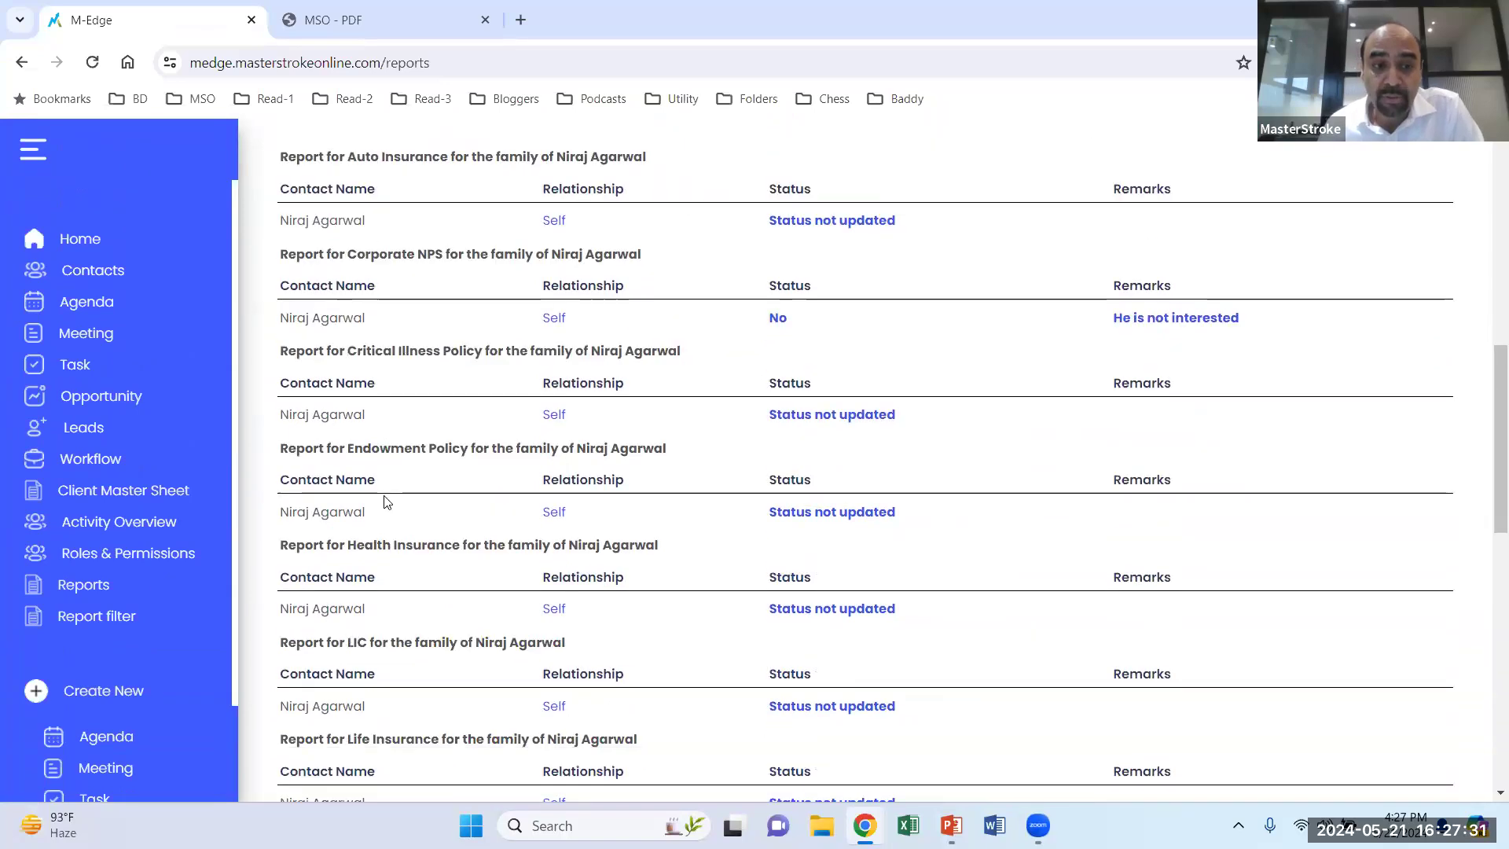
{"action": "scroll", "coordinate": [384, 500], "scroll_direction": "down", "scroll_amount": 5}
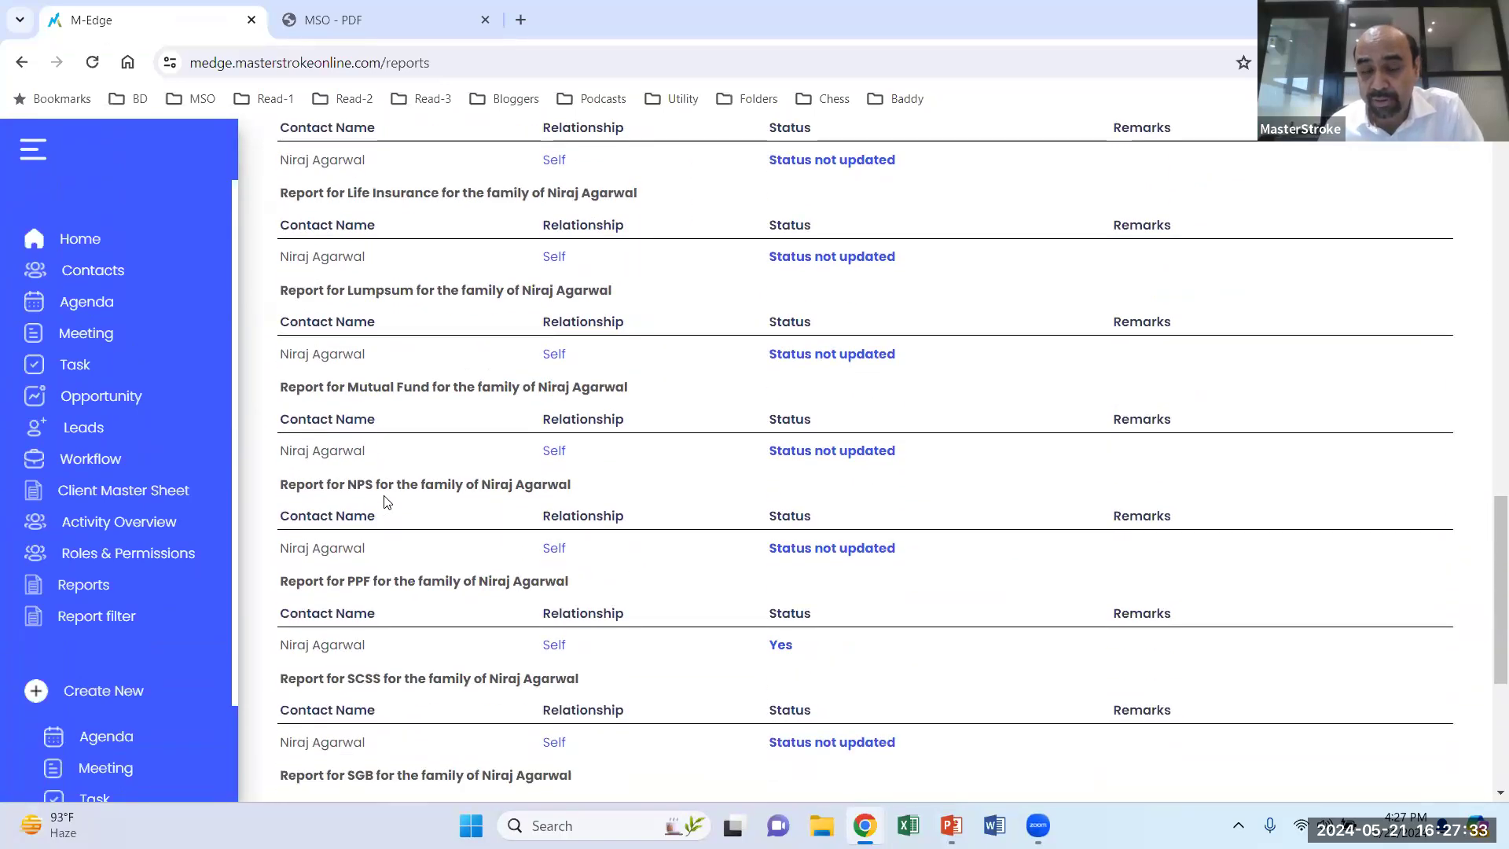
{"action": "scroll", "coordinate": [388, 501], "scroll_direction": "down", "scroll_amount": 5}
{"action": "scroll", "coordinate": [388, 499], "scroll_direction": "up", "scroll_amount": 17}
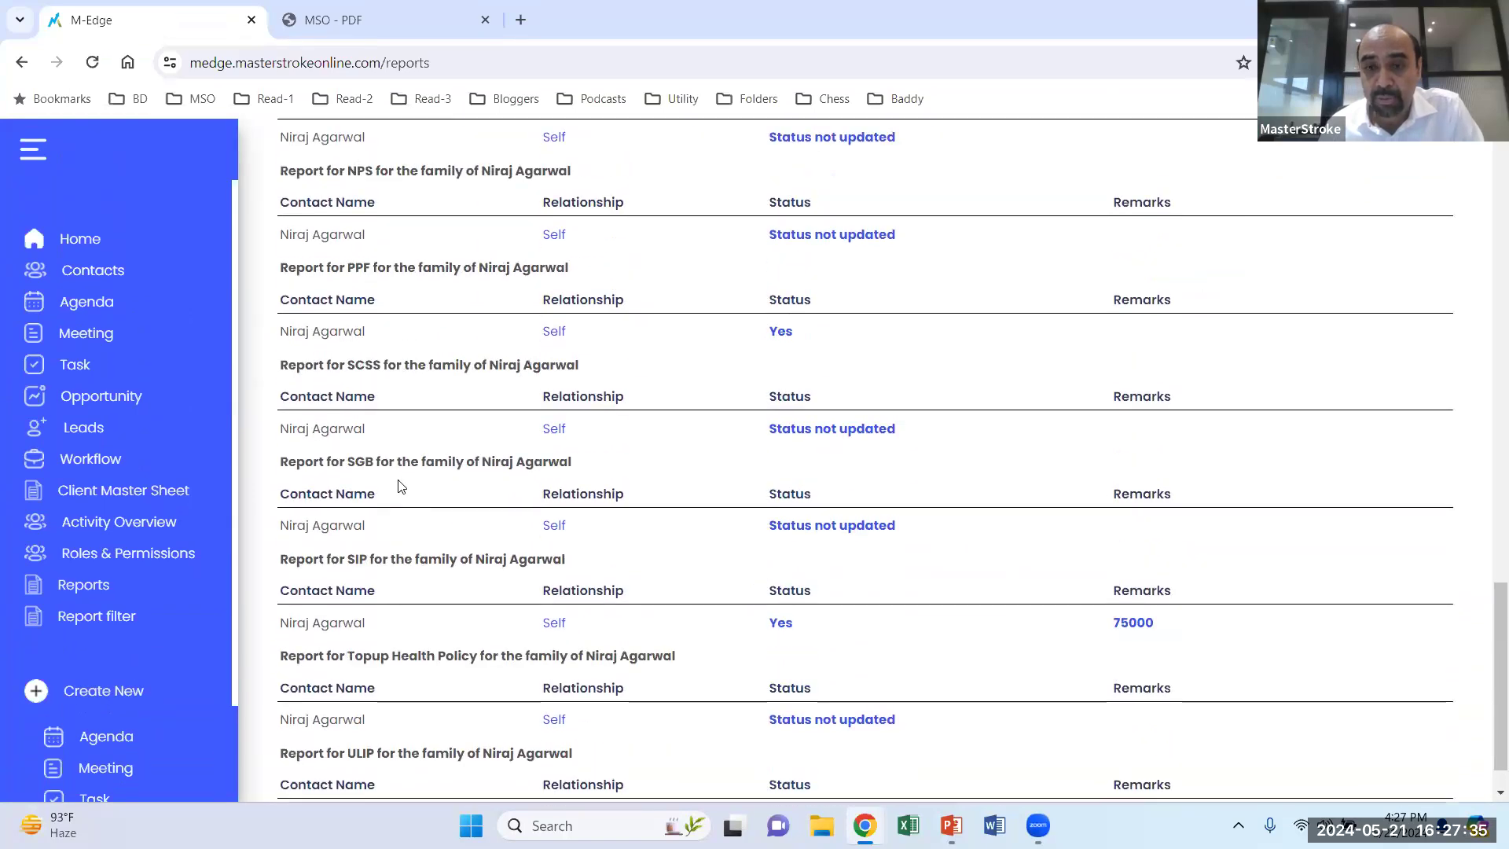
Set the customer's Auto Insurance status to Interested directly in the report preview.
{"action": "scroll", "coordinate": [417, 454], "scroll_direction": "down", "scroll_amount": 3}
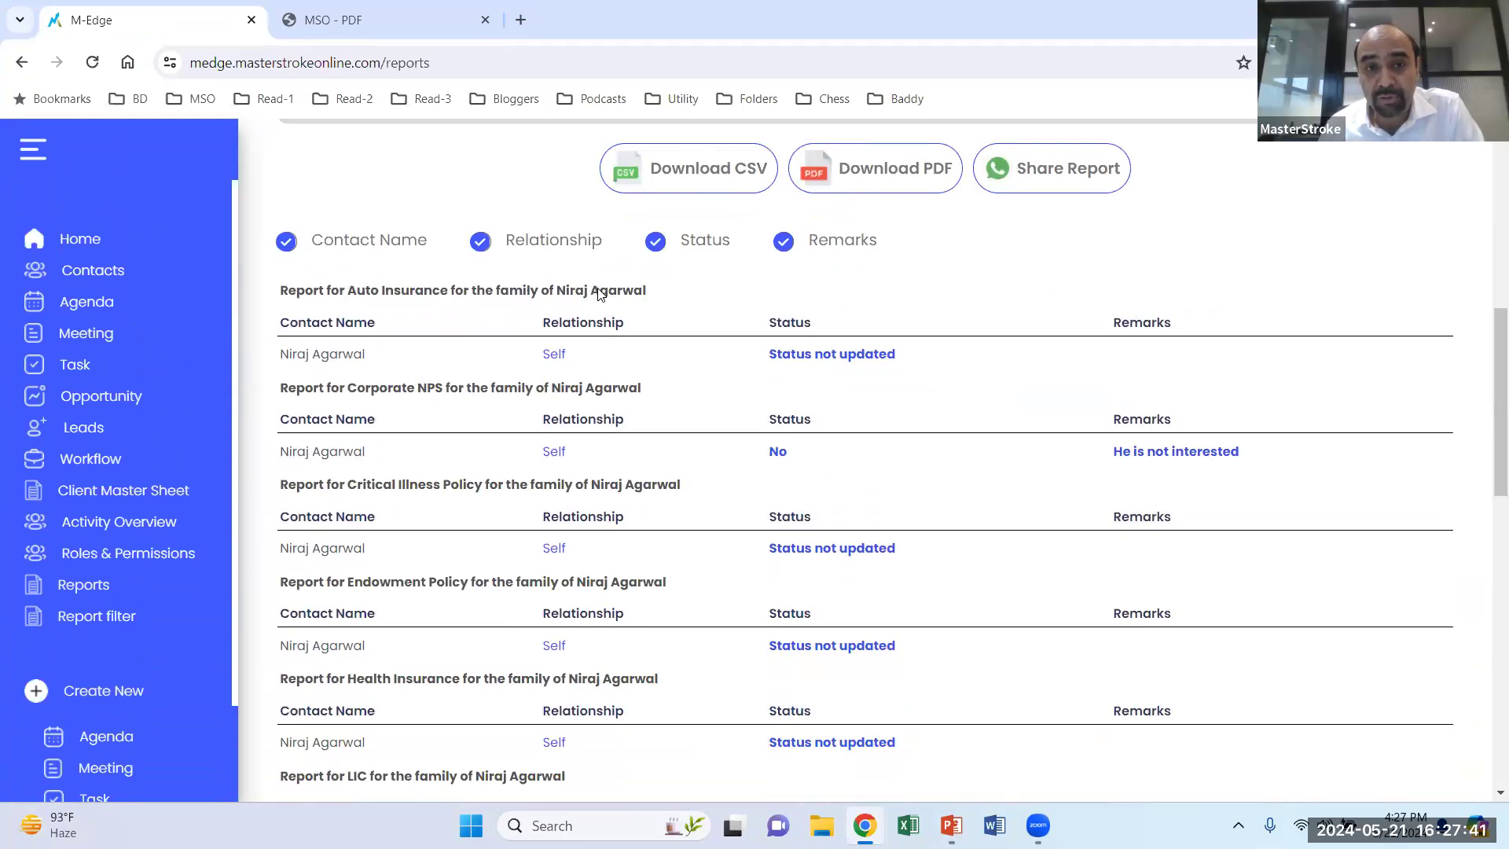
{"action": "left_click", "coordinate": [810, 360]}
{"action": "left_click", "coordinate": [810, 357]}
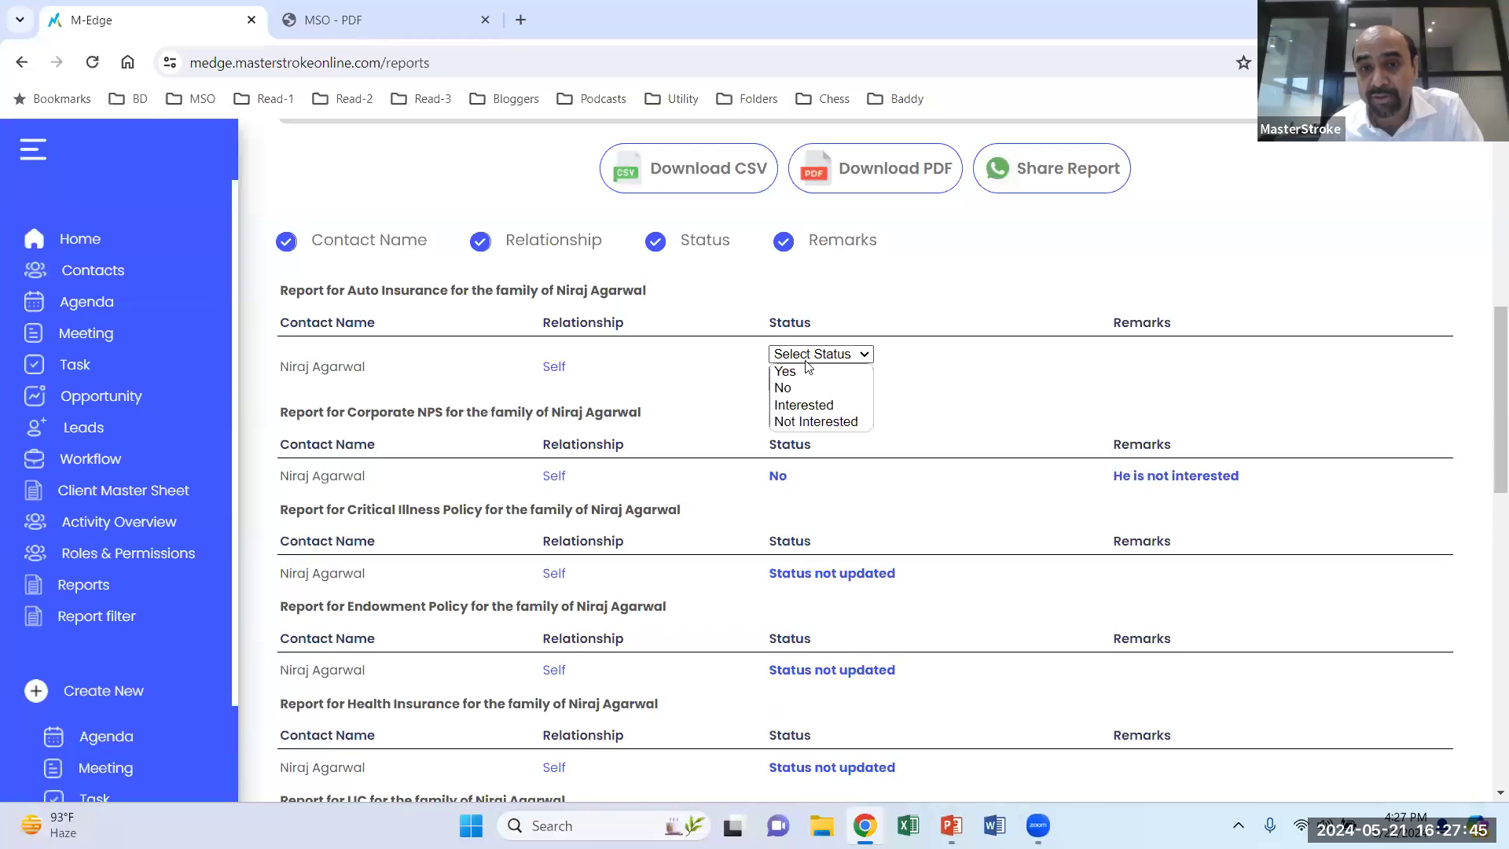
{"action": "left_click", "coordinate": [801, 413]}
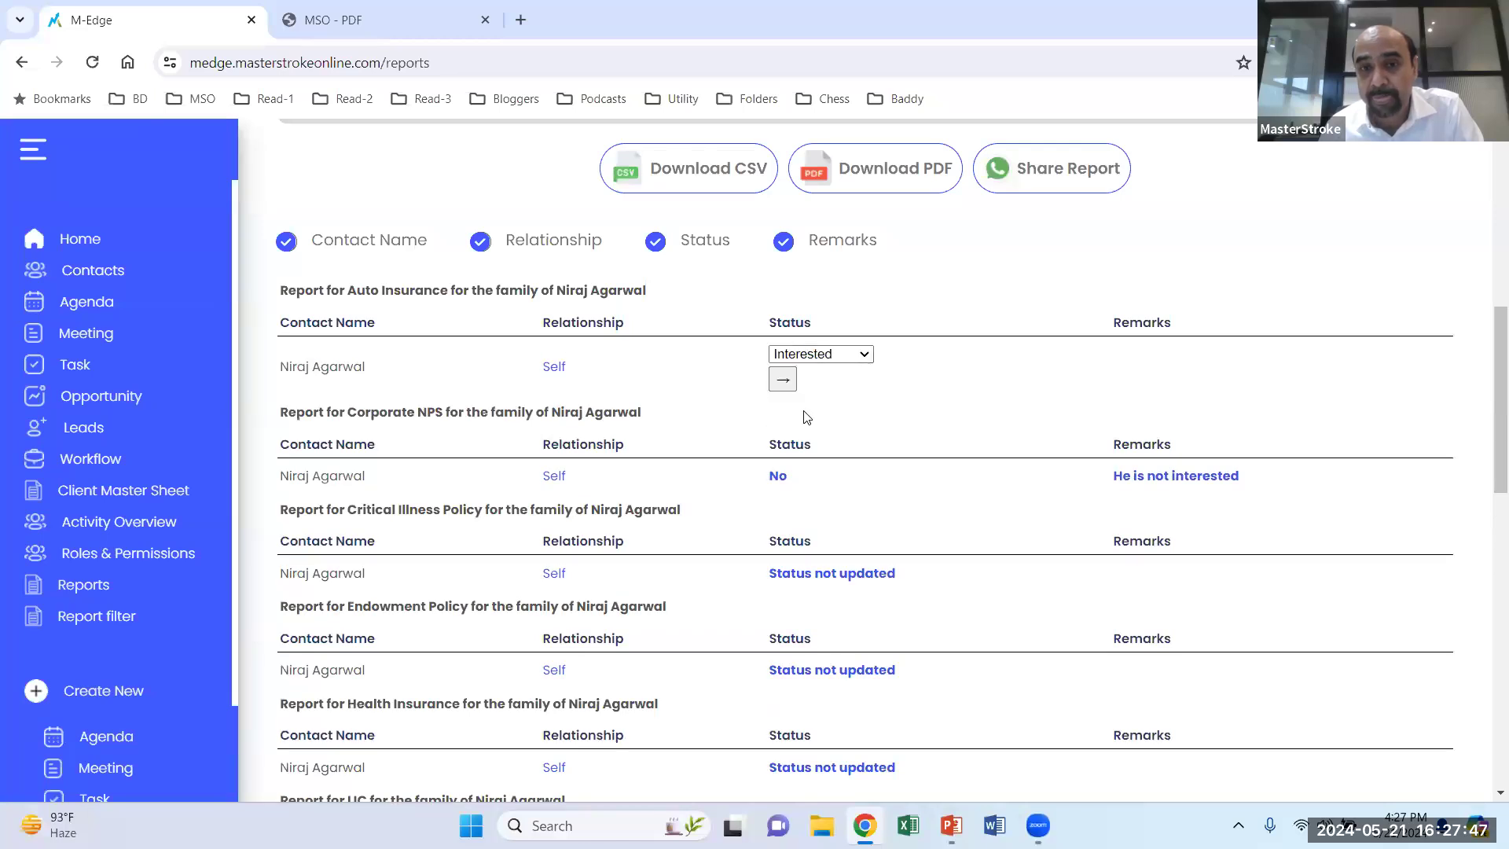
{"action": "left_click", "coordinate": [782, 379]}
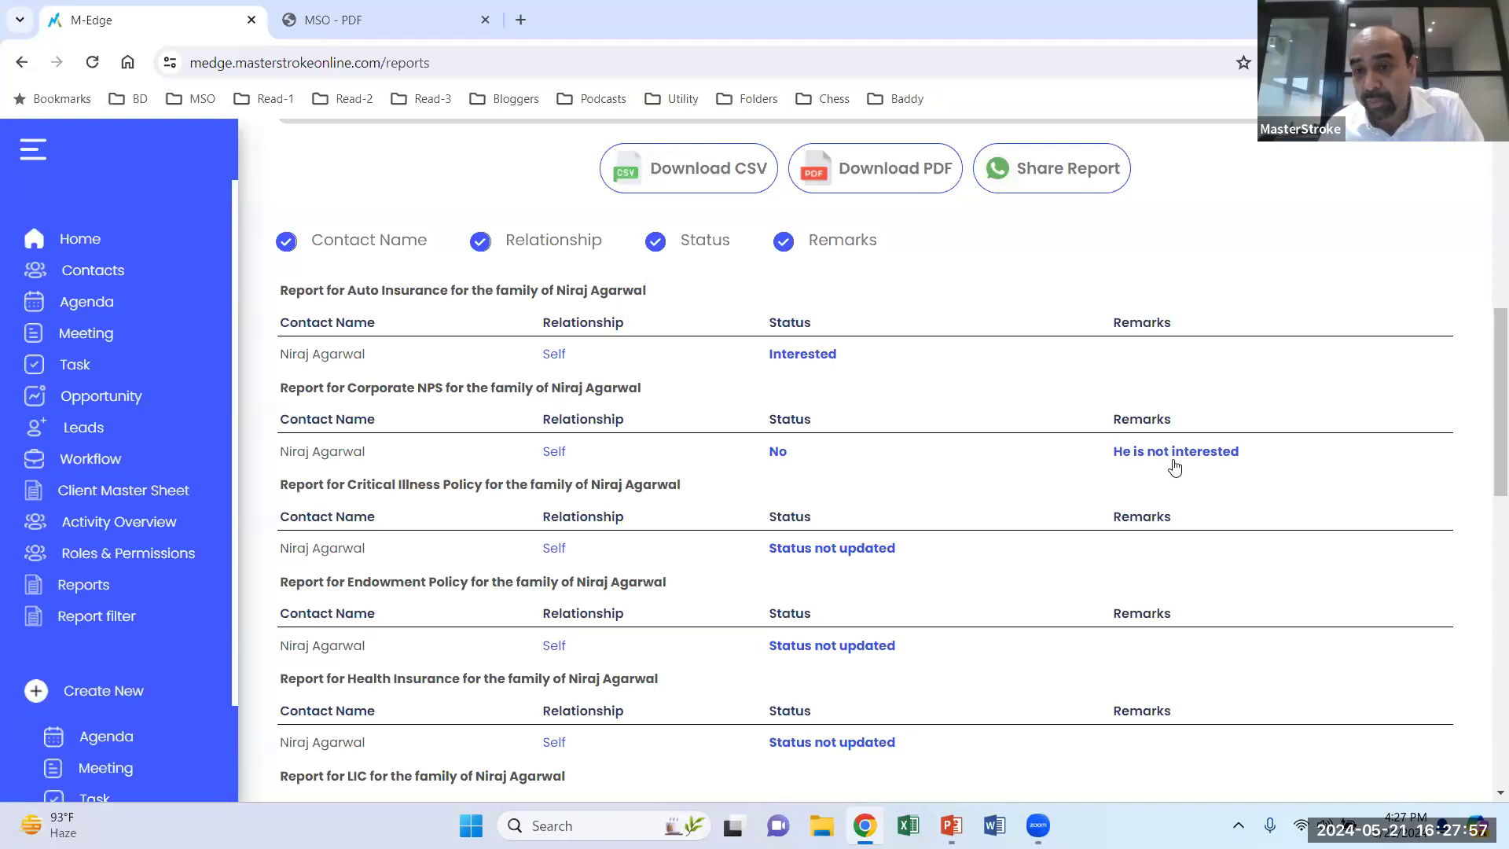
Set the customer's Endowment Policy status to Yes in the report preview.
{"action": "scroll", "coordinate": [539, 556], "scroll_direction": "down", "scroll_amount": 2}
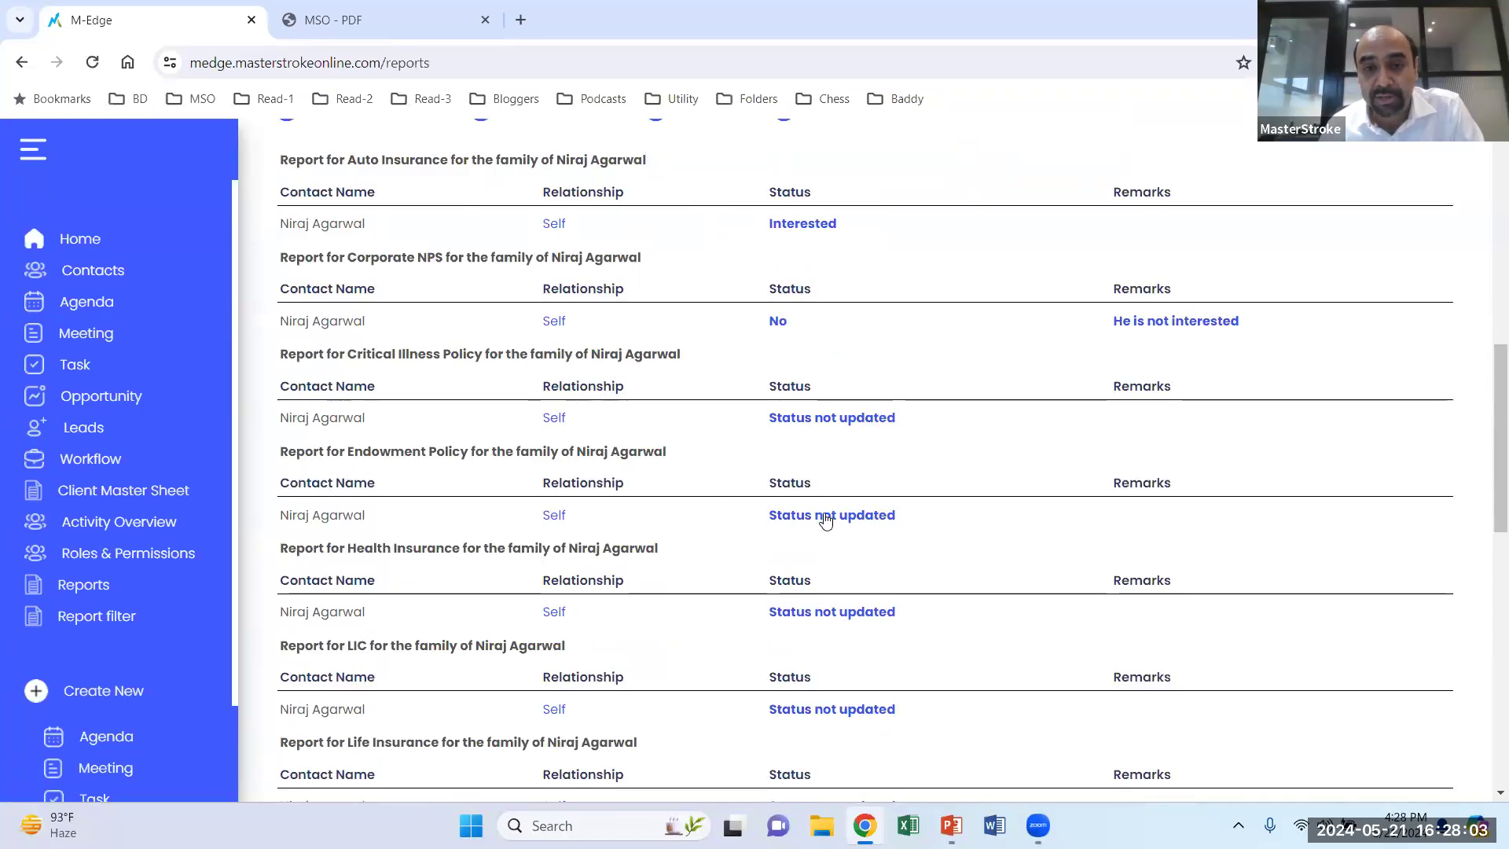
{"action": "left_click", "coordinate": [824, 515]}
{"action": "left_click", "coordinate": [817, 518]}
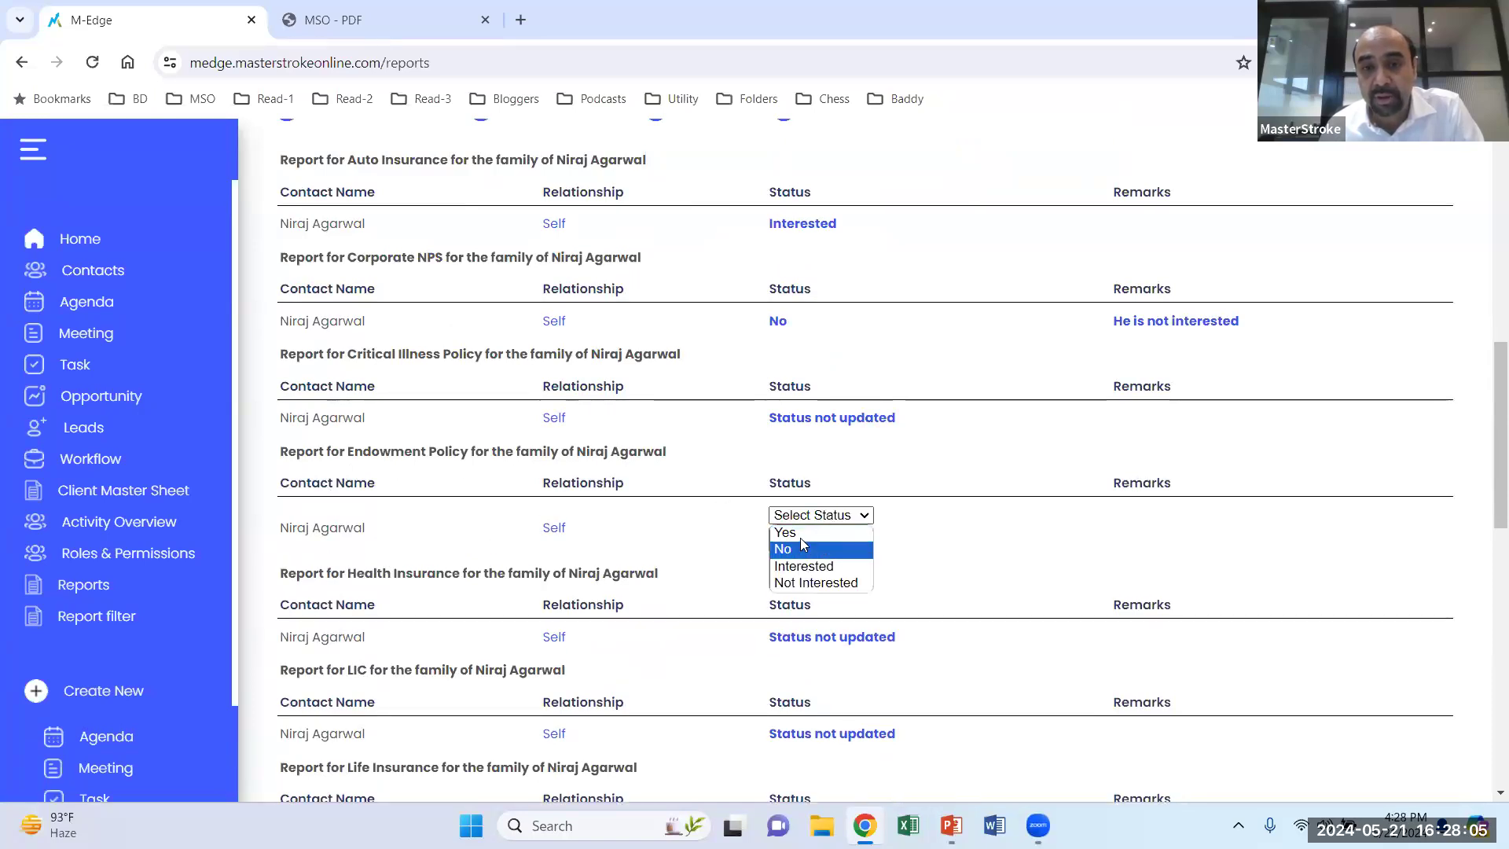
{"action": "left_click", "coordinate": [802, 539]}
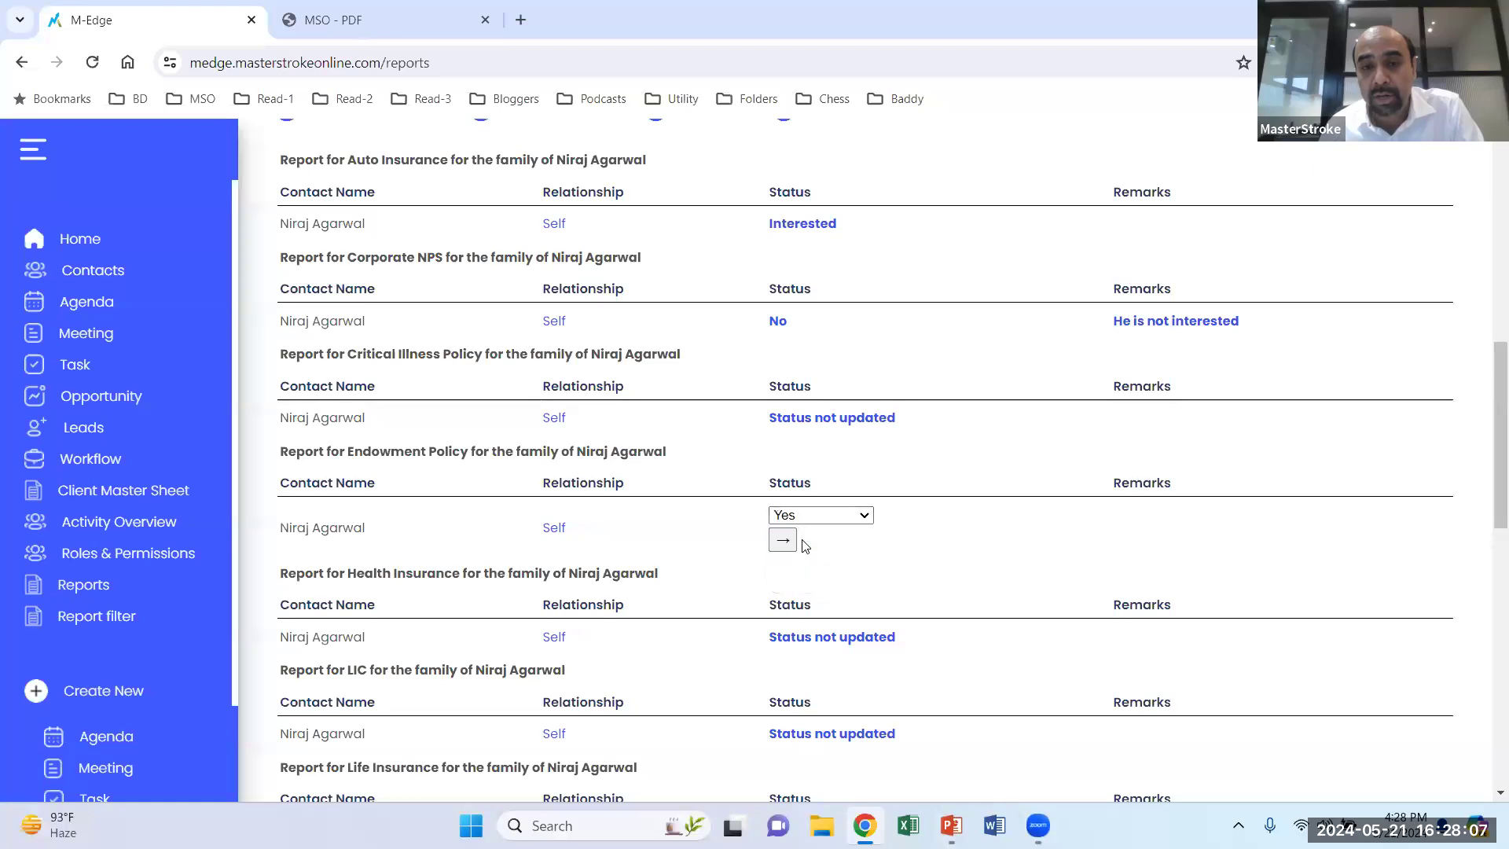
{"action": "left_click", "coordinate": [786, 539]}
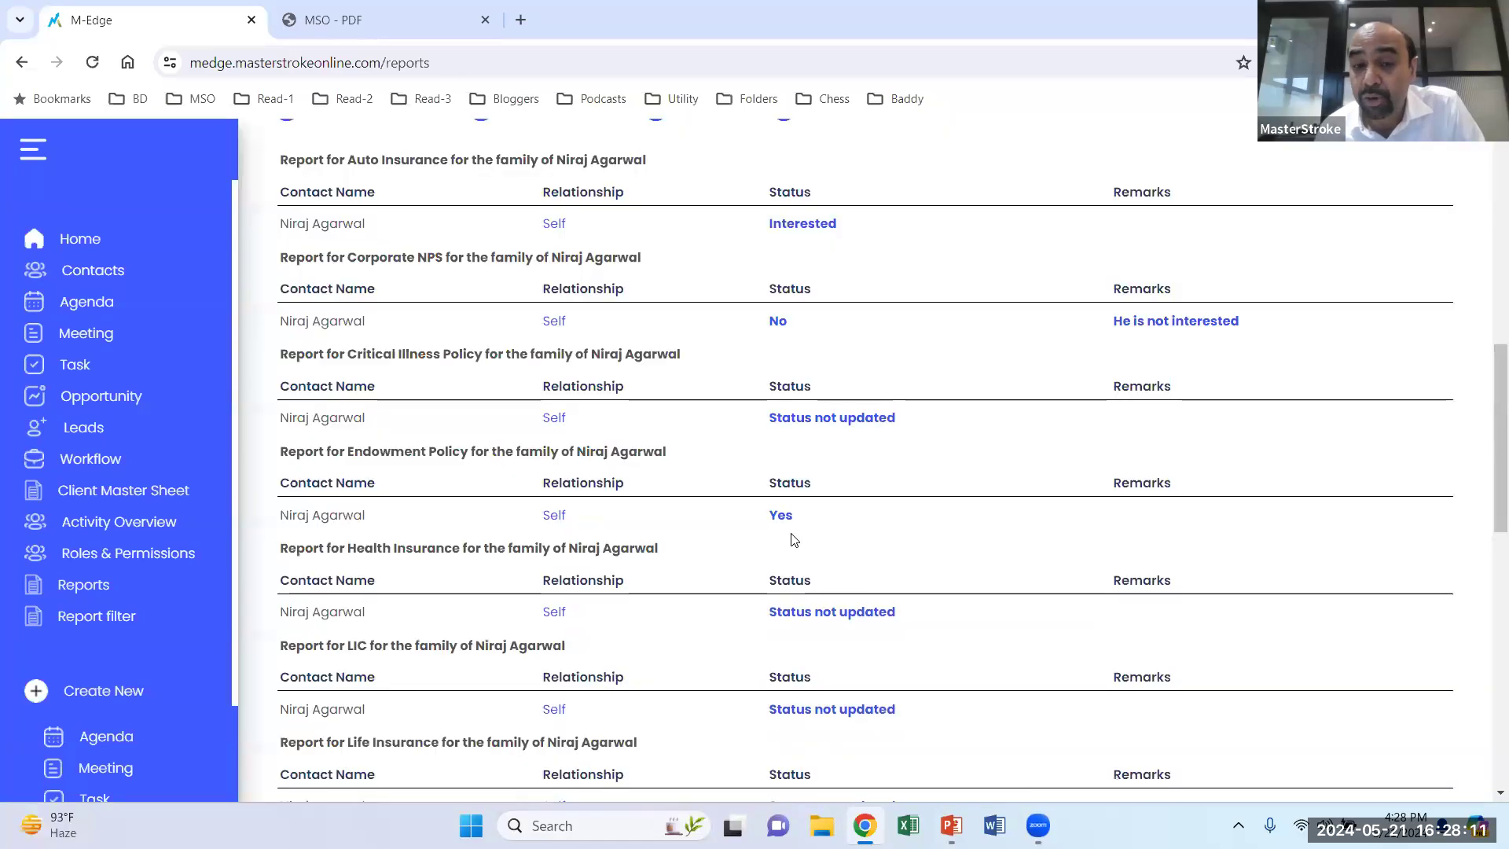
Return to the report filters and view the available HOF types without changing the selection.
{"action": "scroll", "coordinate": [792, 539], "scroll_direction": "up", "scroll_amount": 2}
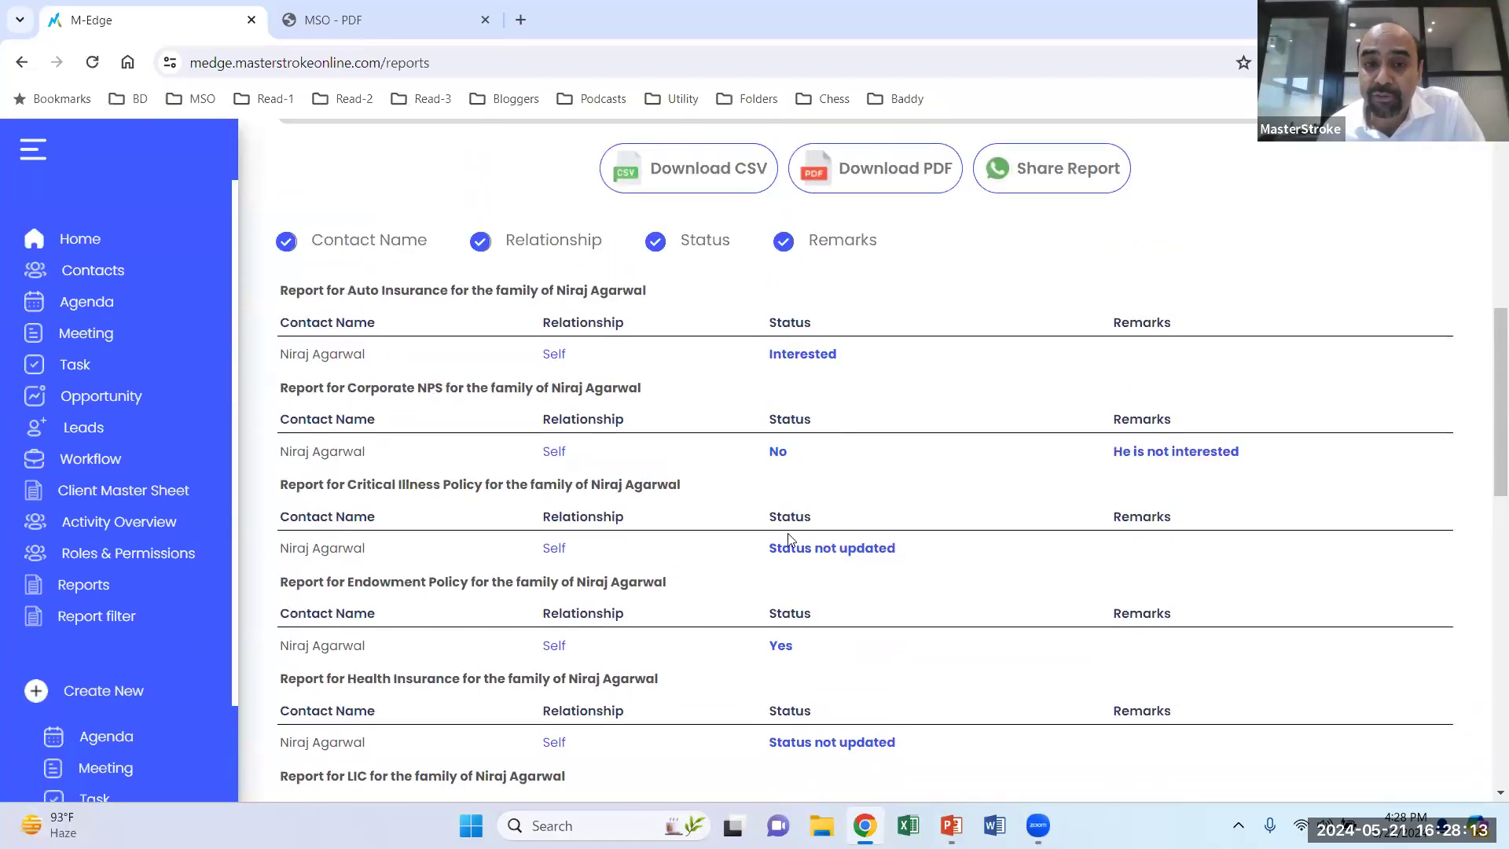
{"action": "scroll", "coordinate": [789, 539], "scroll_direction": "up", "scroll_amount": 5}
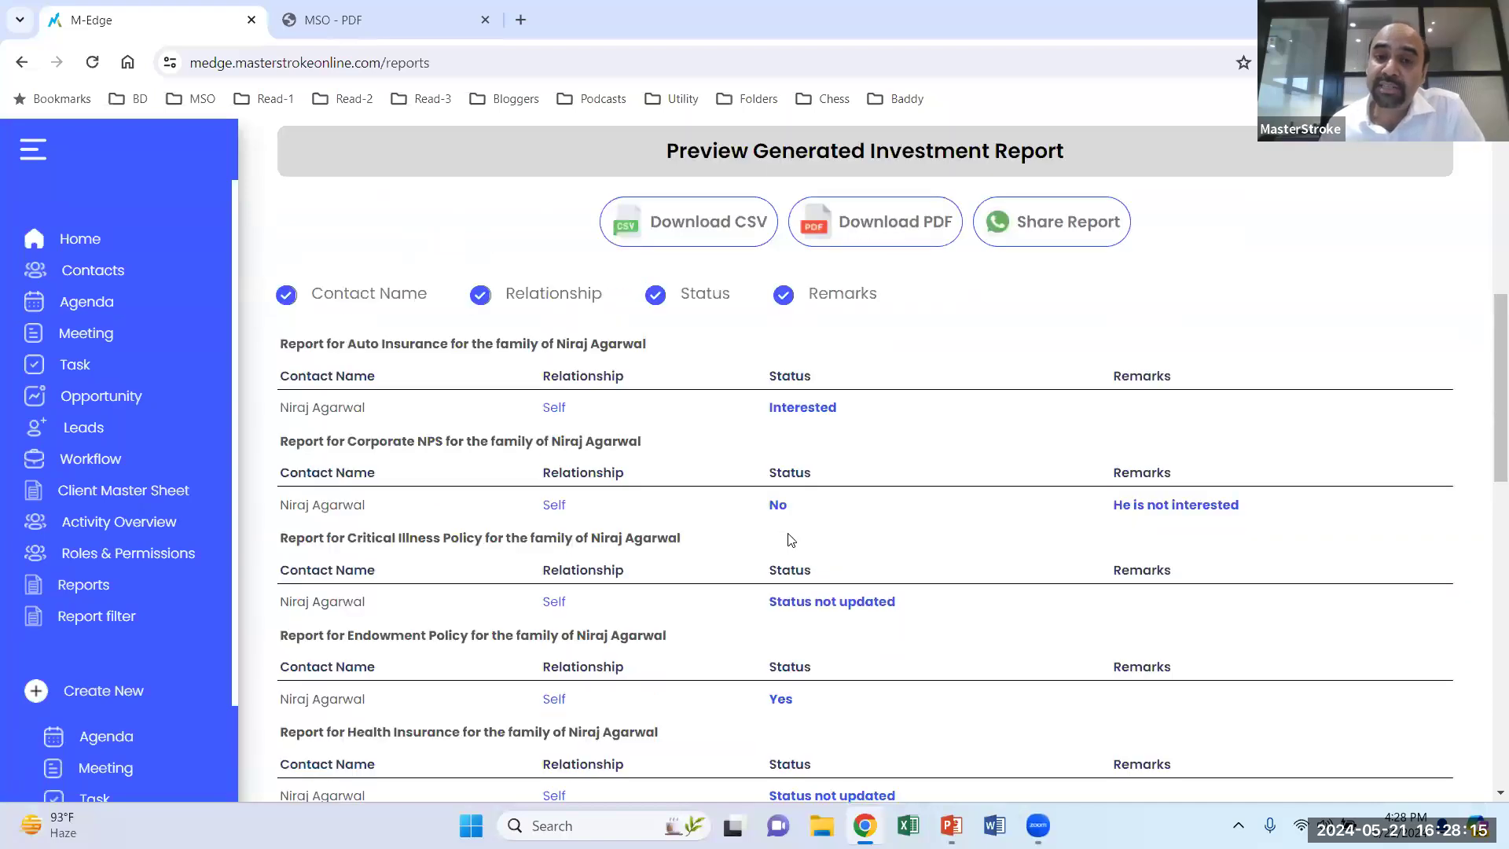
{"action": "scroll", "coordinate": [790, 530], "scroll_direction": "up", "scroll_amount": 3}
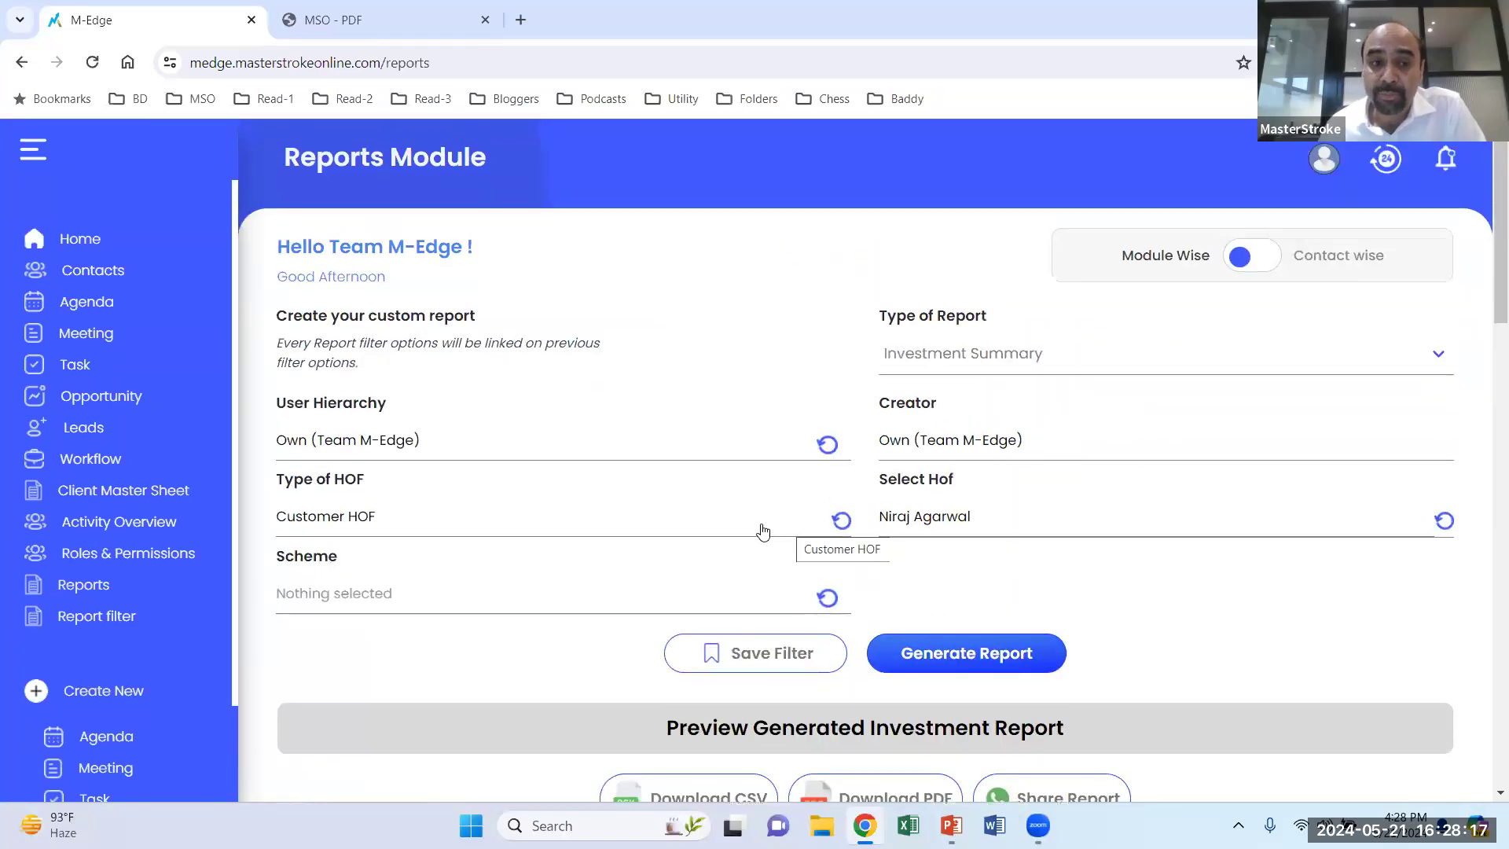
{"action": "left_click", "coordinate": [356, 526]}
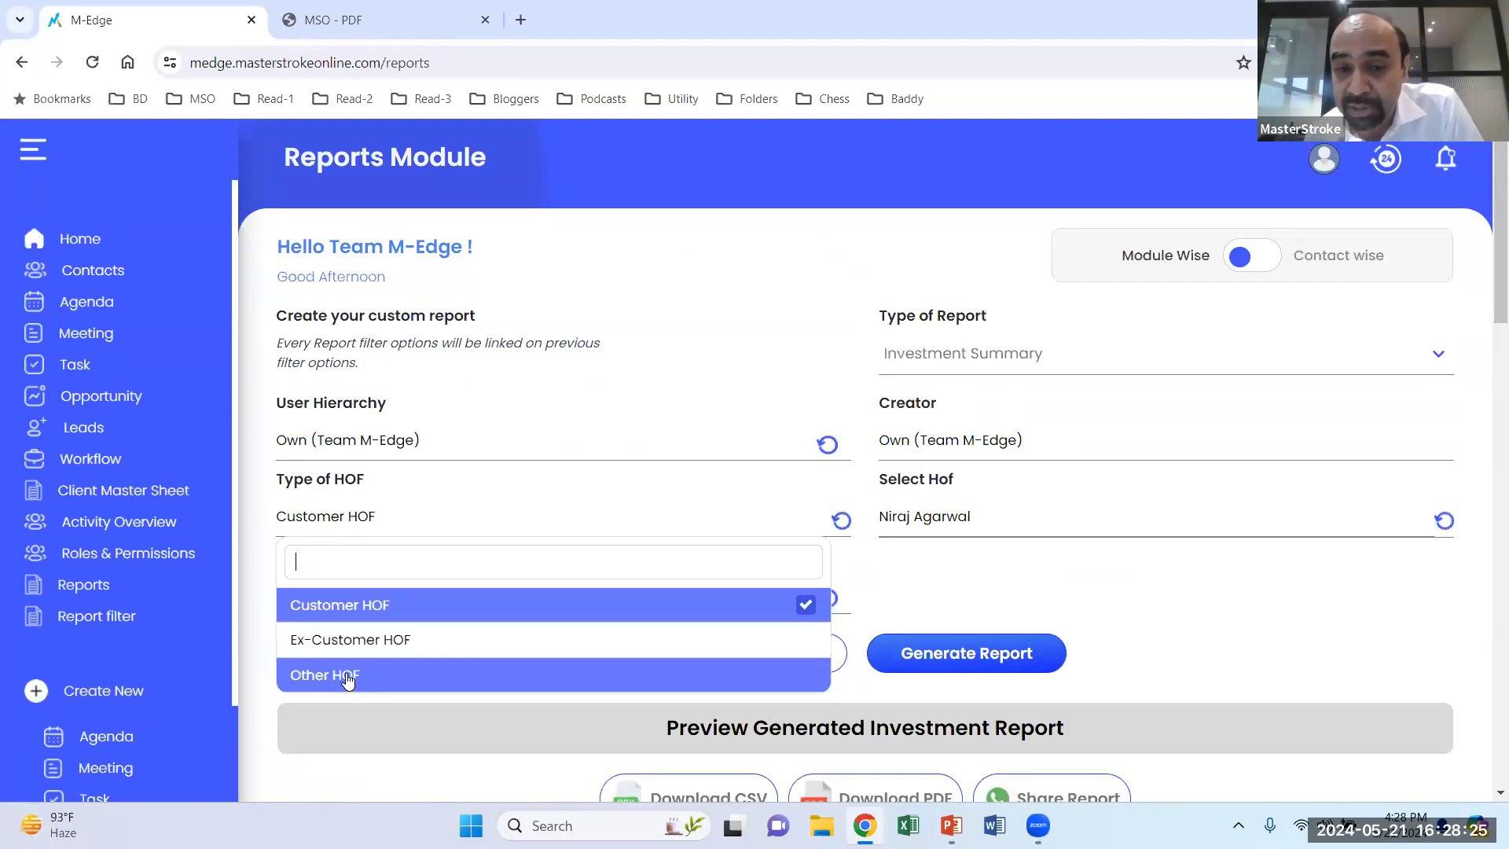
{"action": "left_click", "coordinate": [926, 550]}
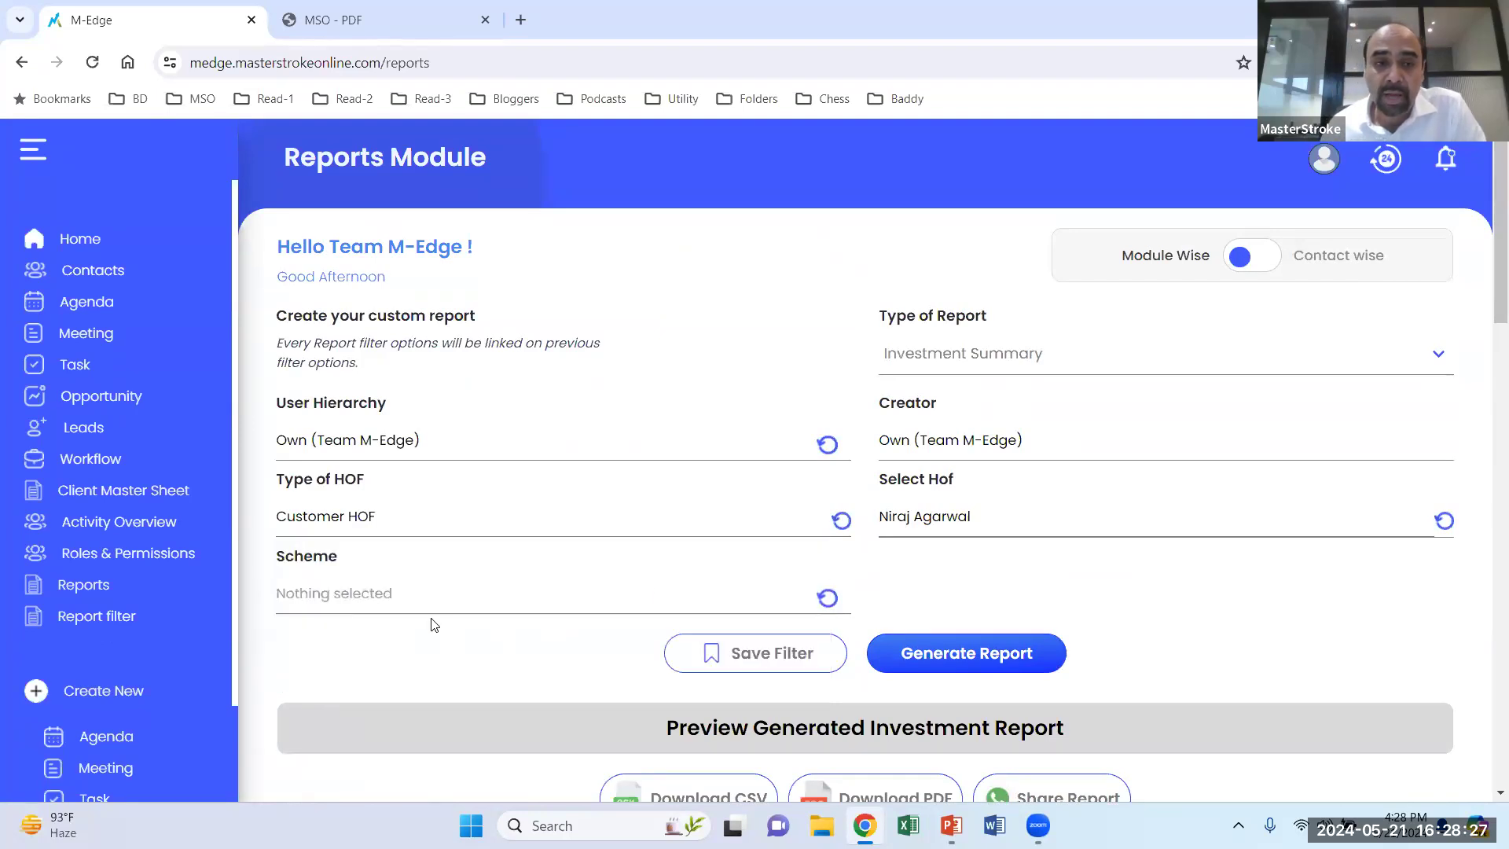
Set the investment report's Scheme filter to SIP, keeping Customer HOF as the HOF type.
{"action": "left_click", "coordinate": [380, 520]}
{"action": "left_click", "coordinate": [380, 520]}
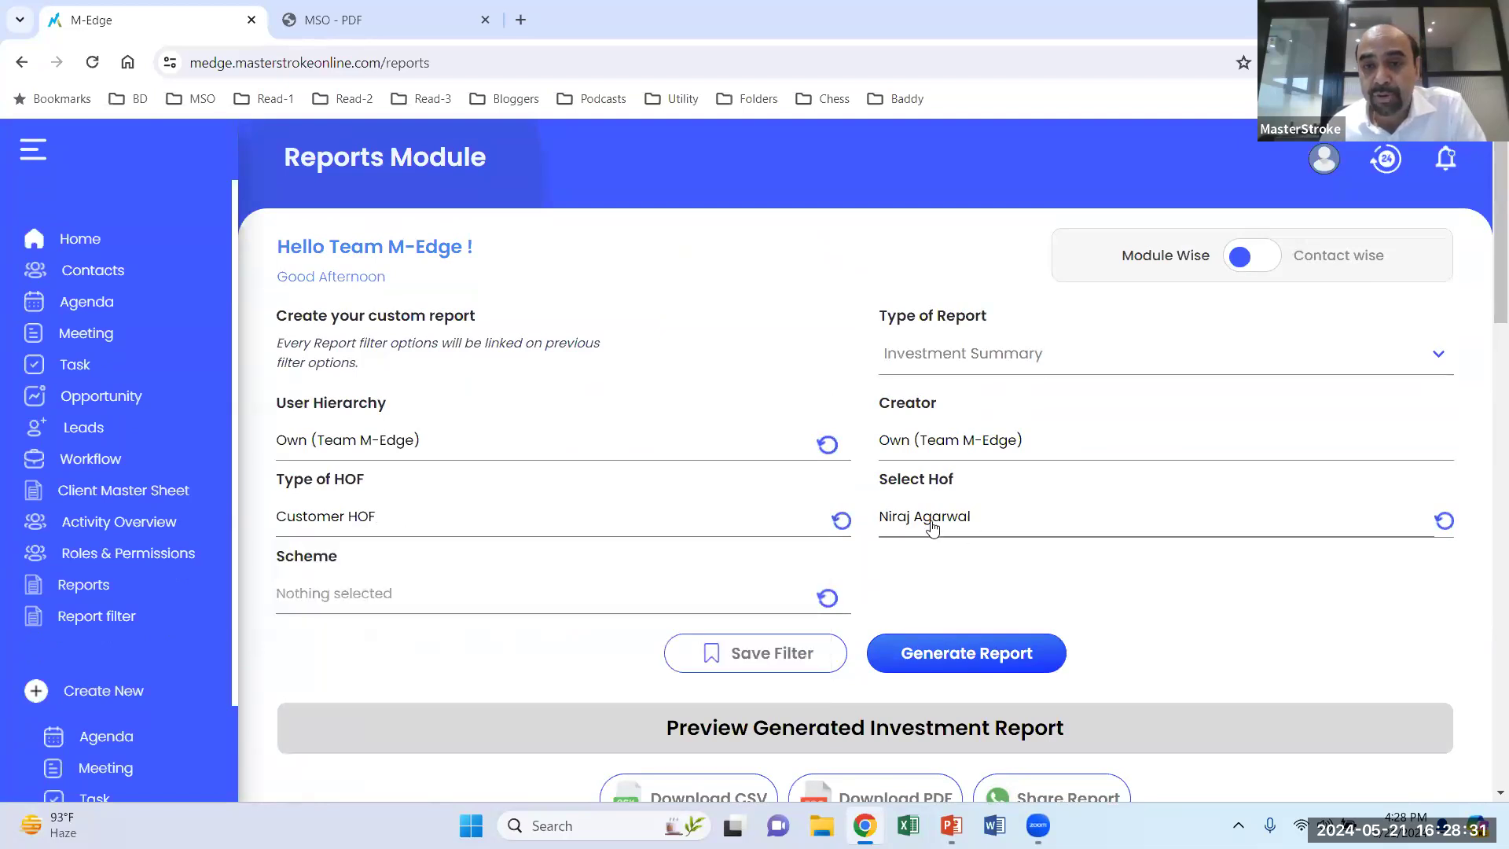
{"action": "left_click", "coordinate": [474, 616]}
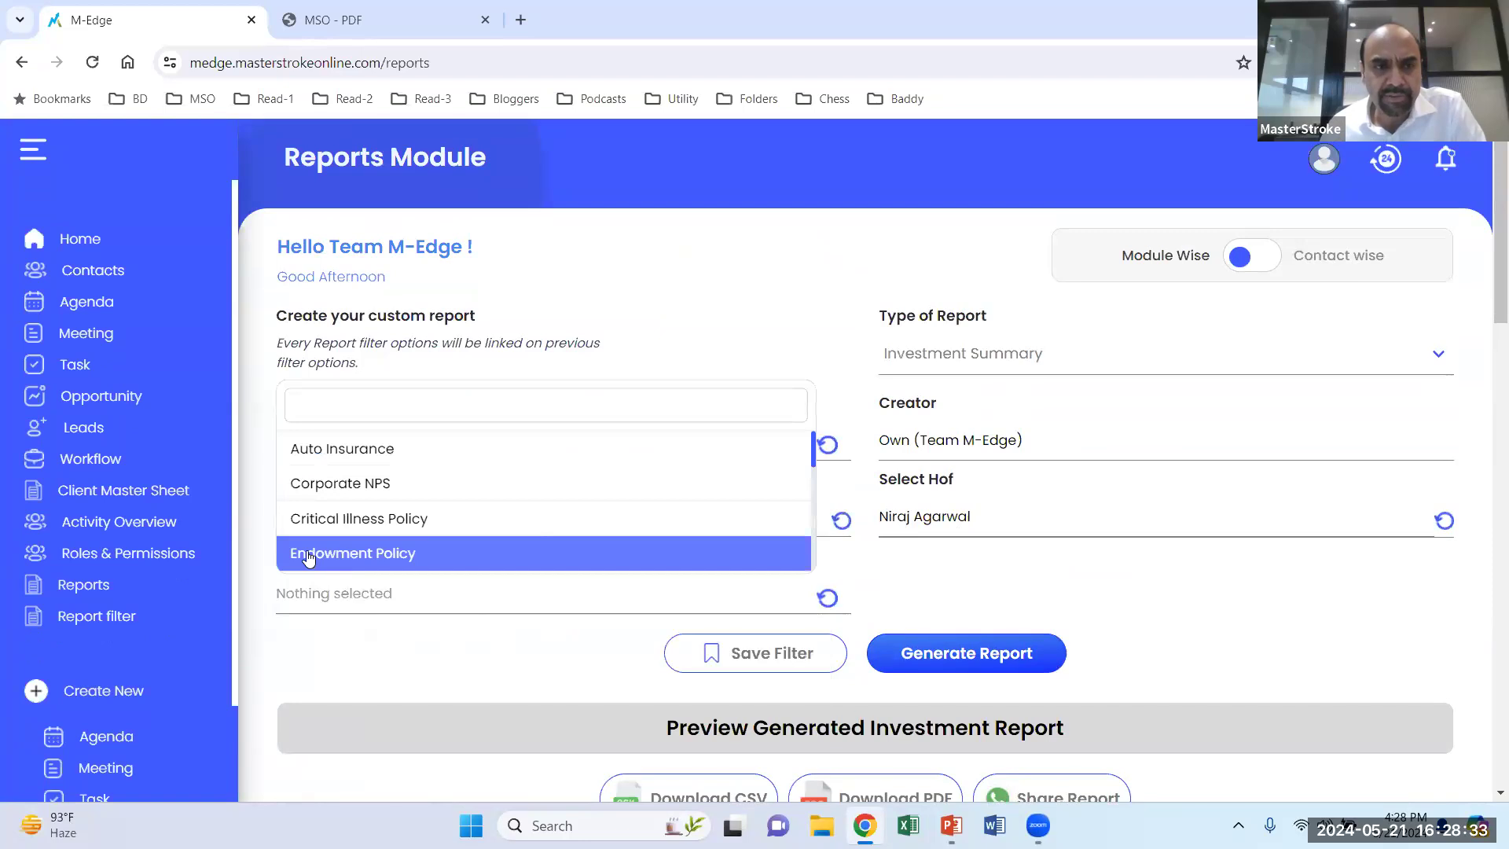
{"action": "scroll", "coordinate": [308, 557], "scroll_direction": "down", "scroll_amount": 5}
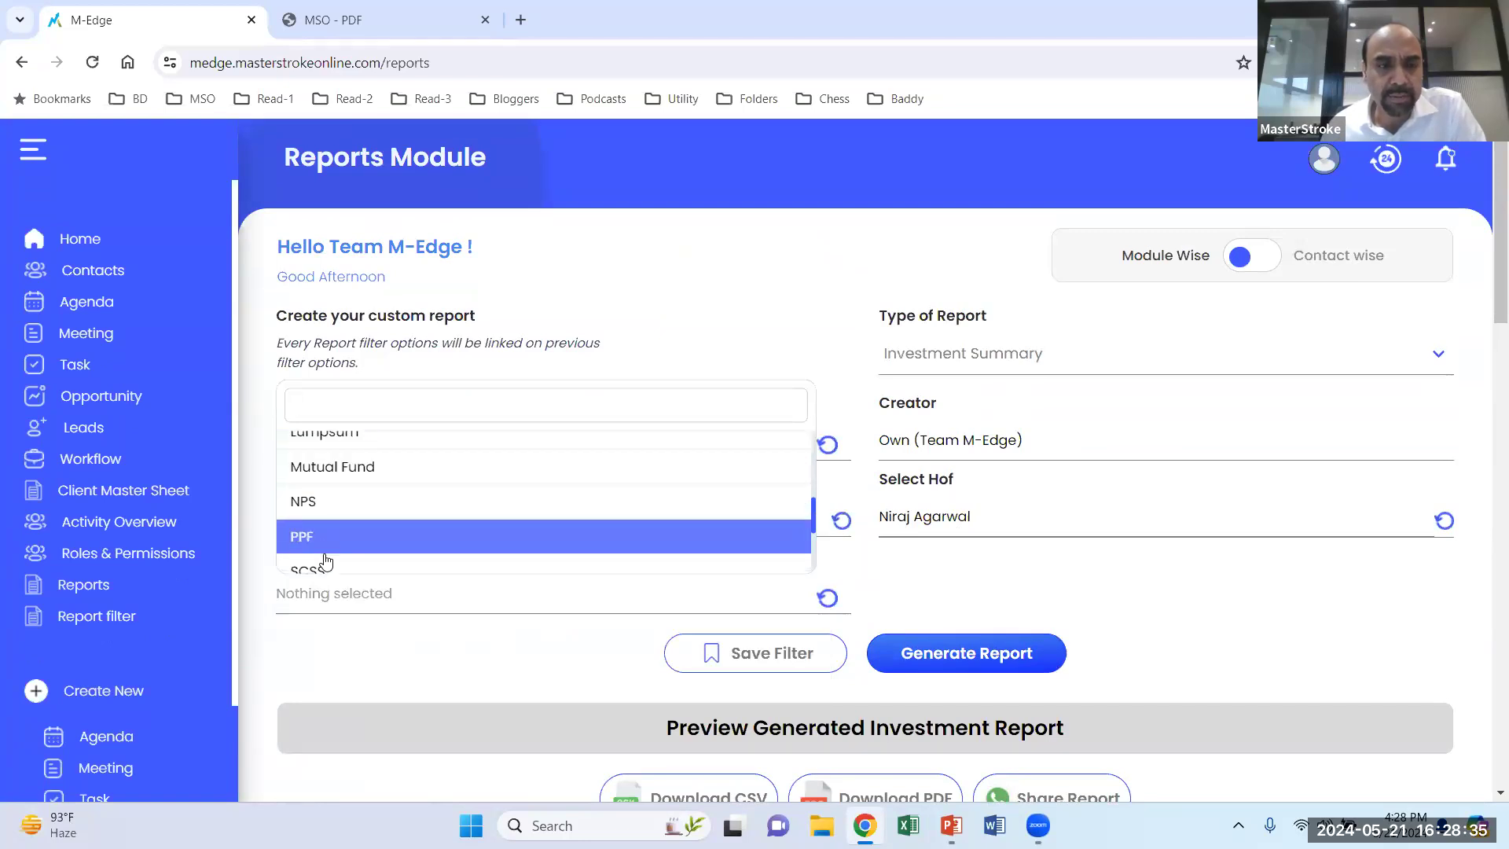
{"action": "scroll", "coordinate": [337, 534], "scroll_direction": "down", "scroll_amount": 2}
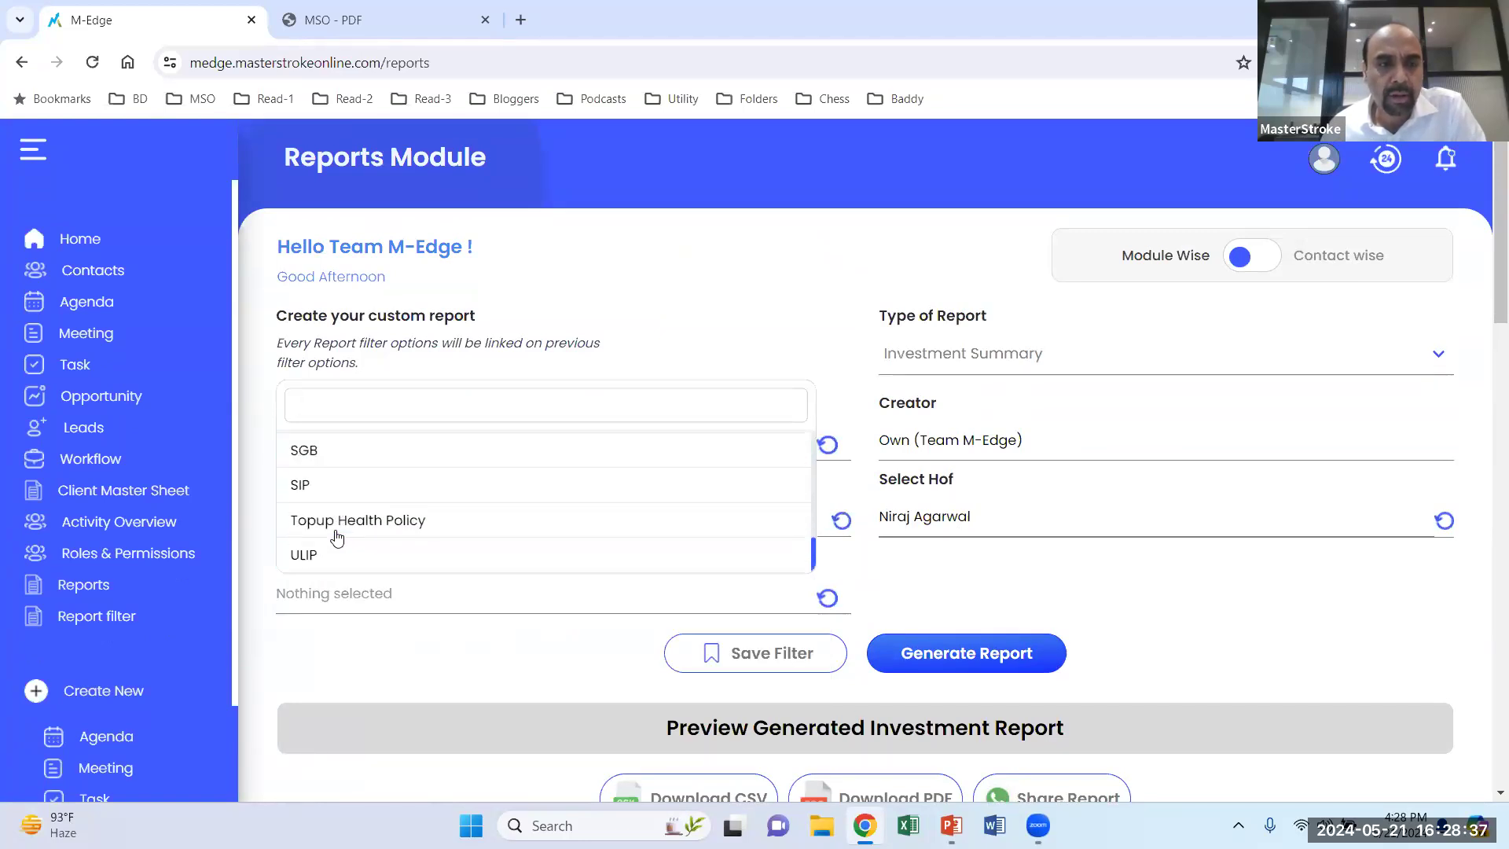
{"action": "left_click", "coordinate": [353, 486]}
Clear the selected HOF and choose four customers instead: the first three listed and the one just above the fourth-from-last visible family entries.
{"action": "left_click", "coordinate": [935, 523]}
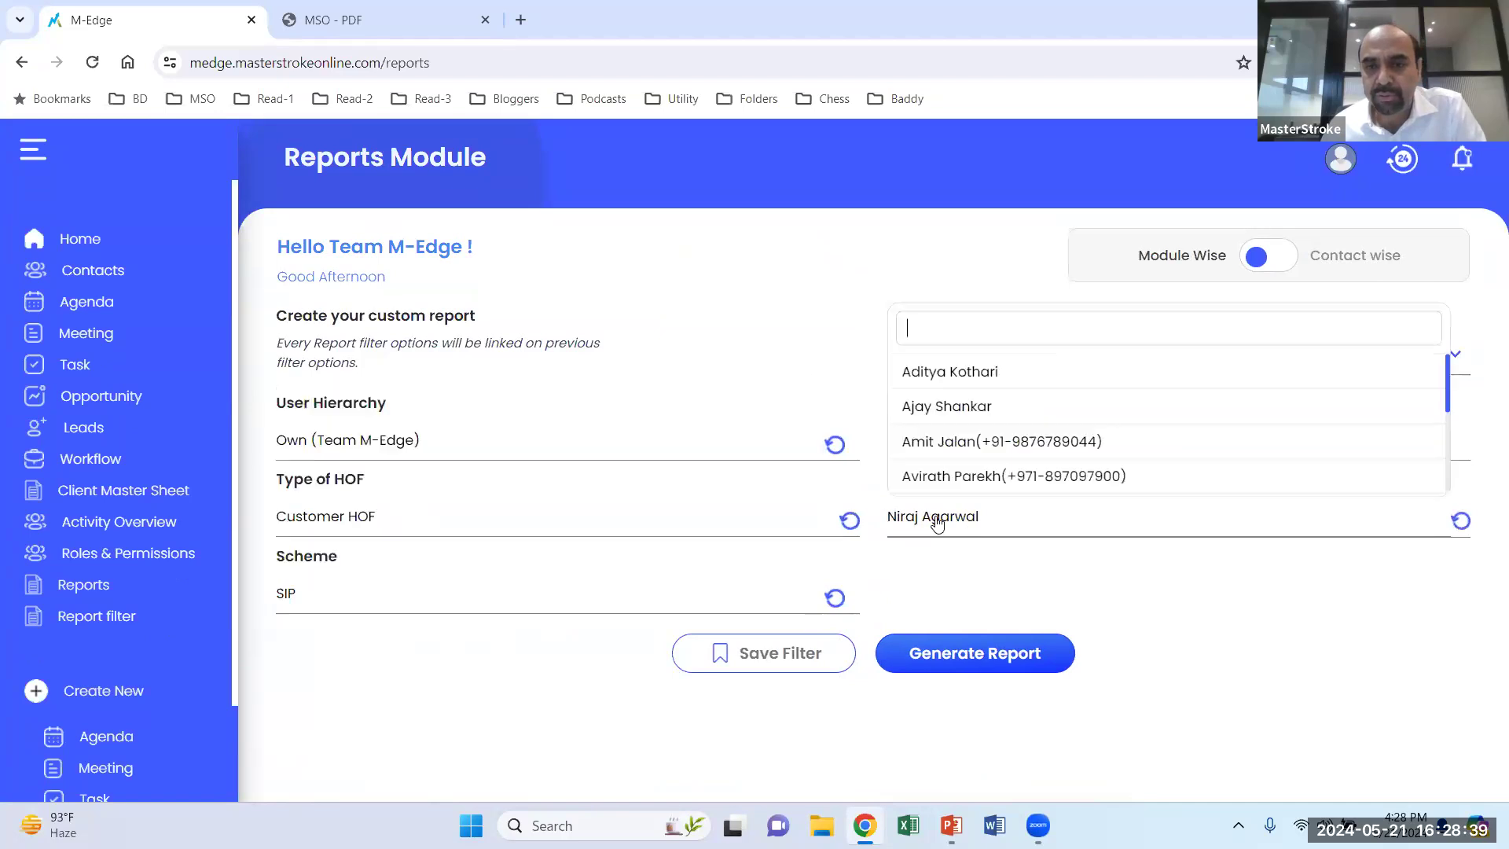
{"action": "left_click", "coordinate": [1461, 519]}
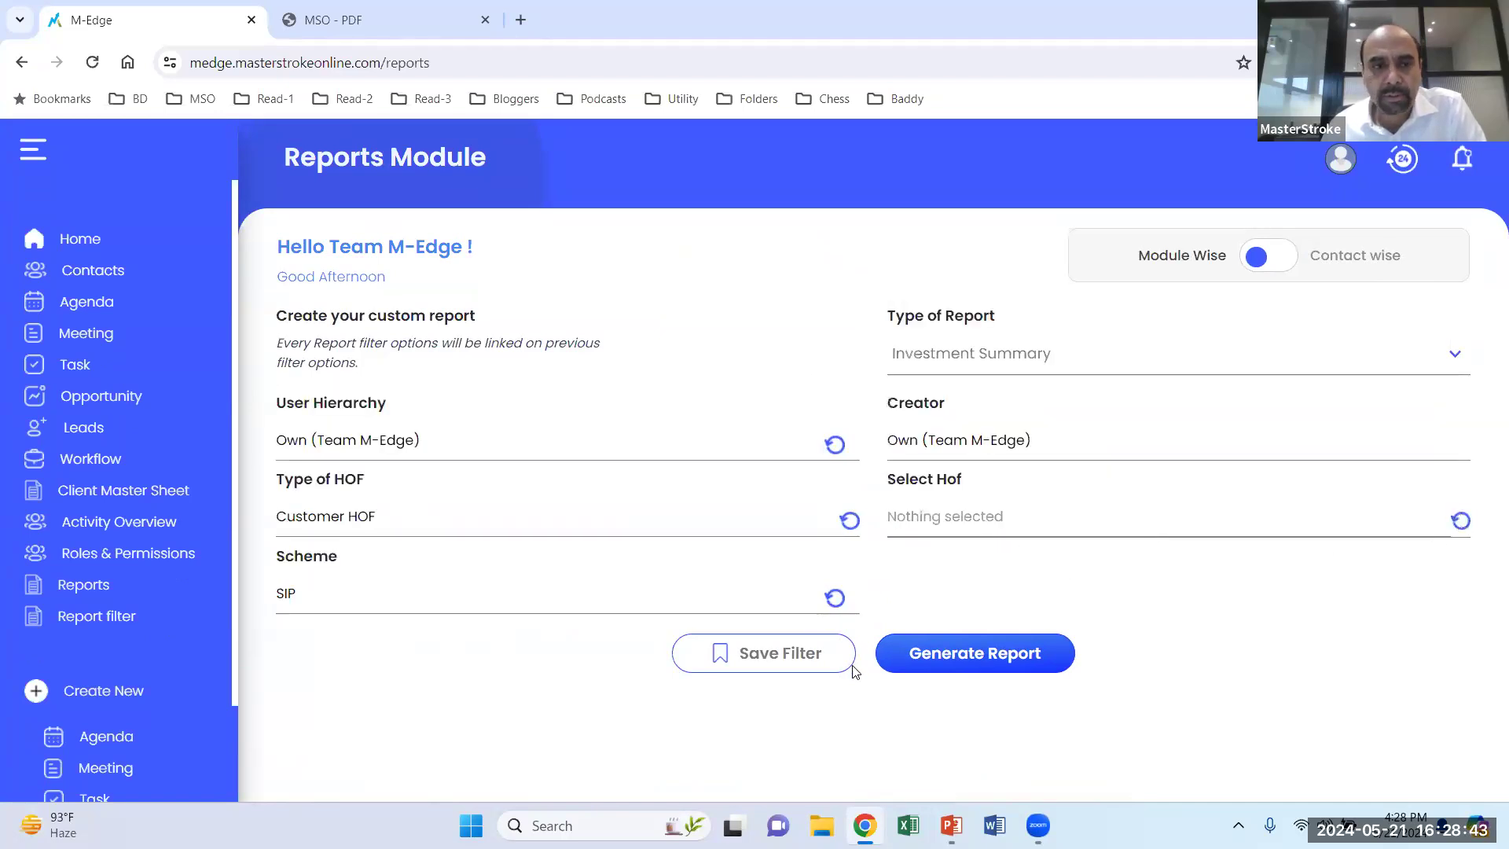
{"action": "left_click", "coordinate": [959, 648]}
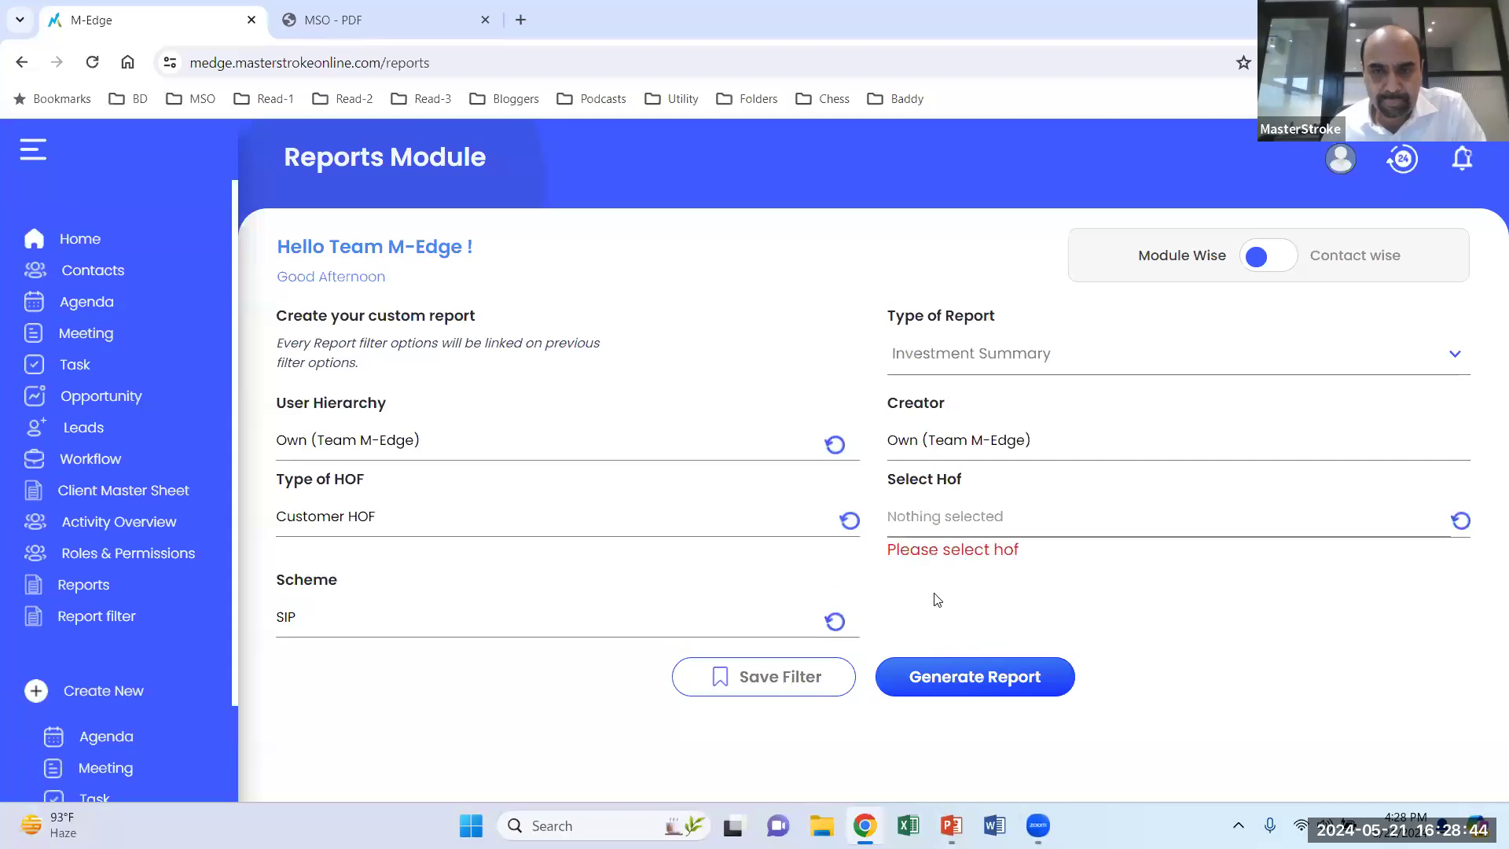
{"action": "left_click", "coordinate": [953, 519]}
{"action": "left_click", "coordinate": [962, 442]}
{"action": "left_click", "coordinate": [979, 374]}
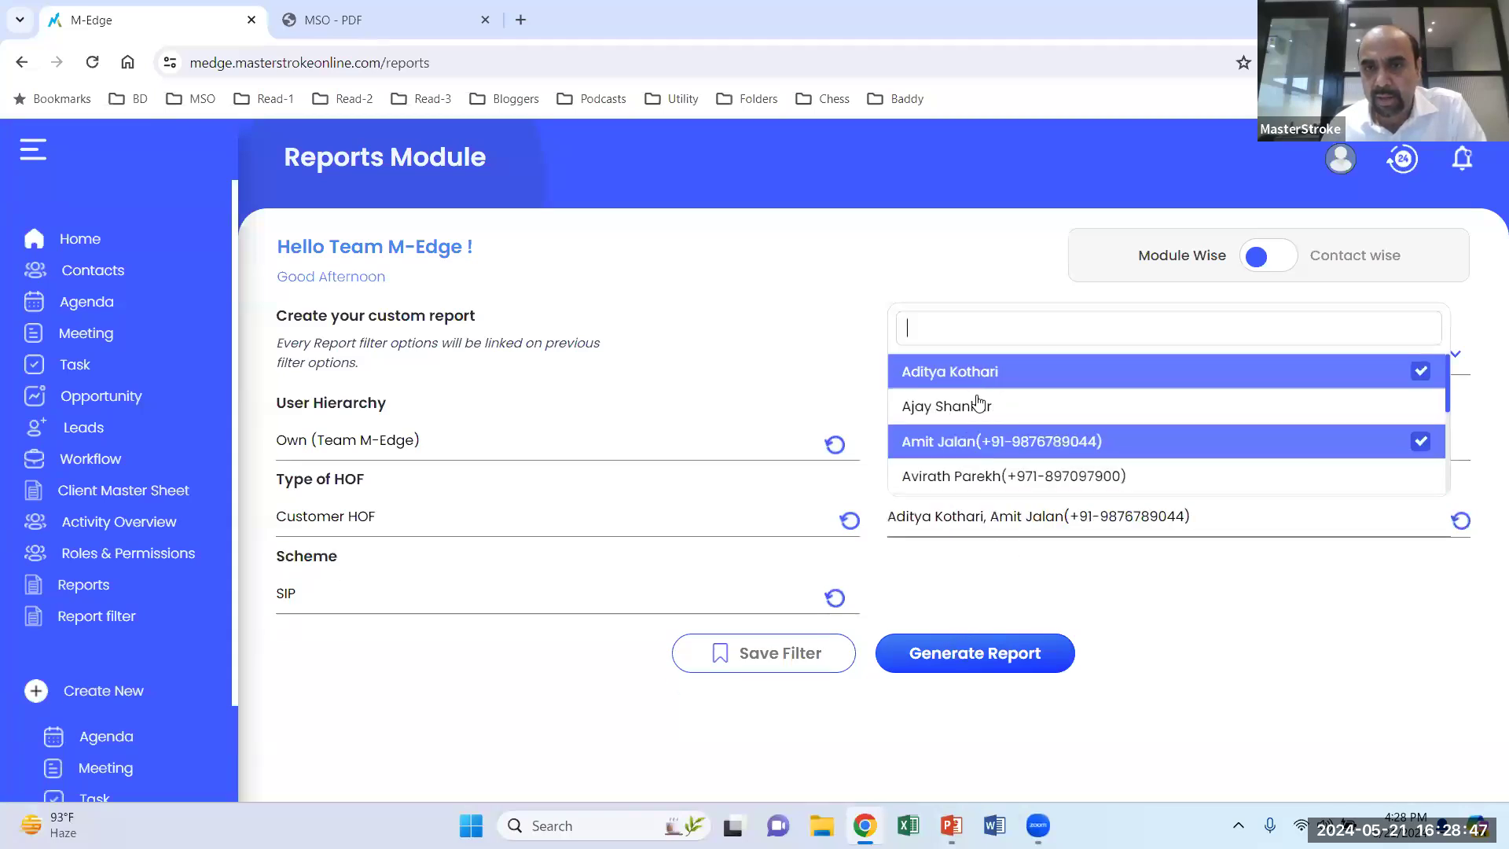
{"action": "left_click", "coordinate": [978, 413]}
{"action": "scroll", "coordinate": [989, 472], "scroll_direction": "down", "scroll_amount": 3}
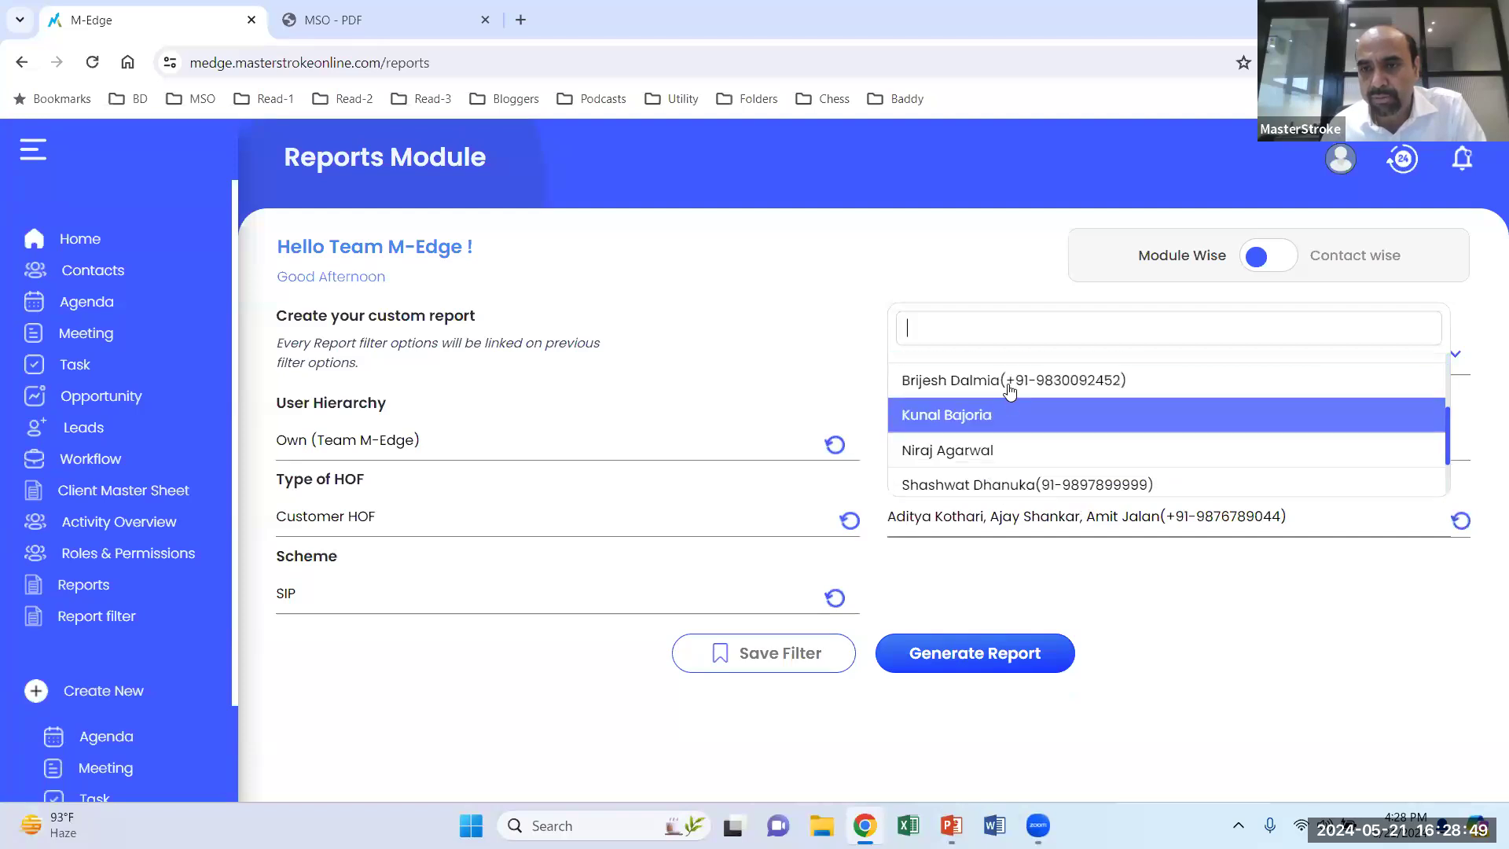
{"action": "left_click", "coordinate": [1010, 385]}
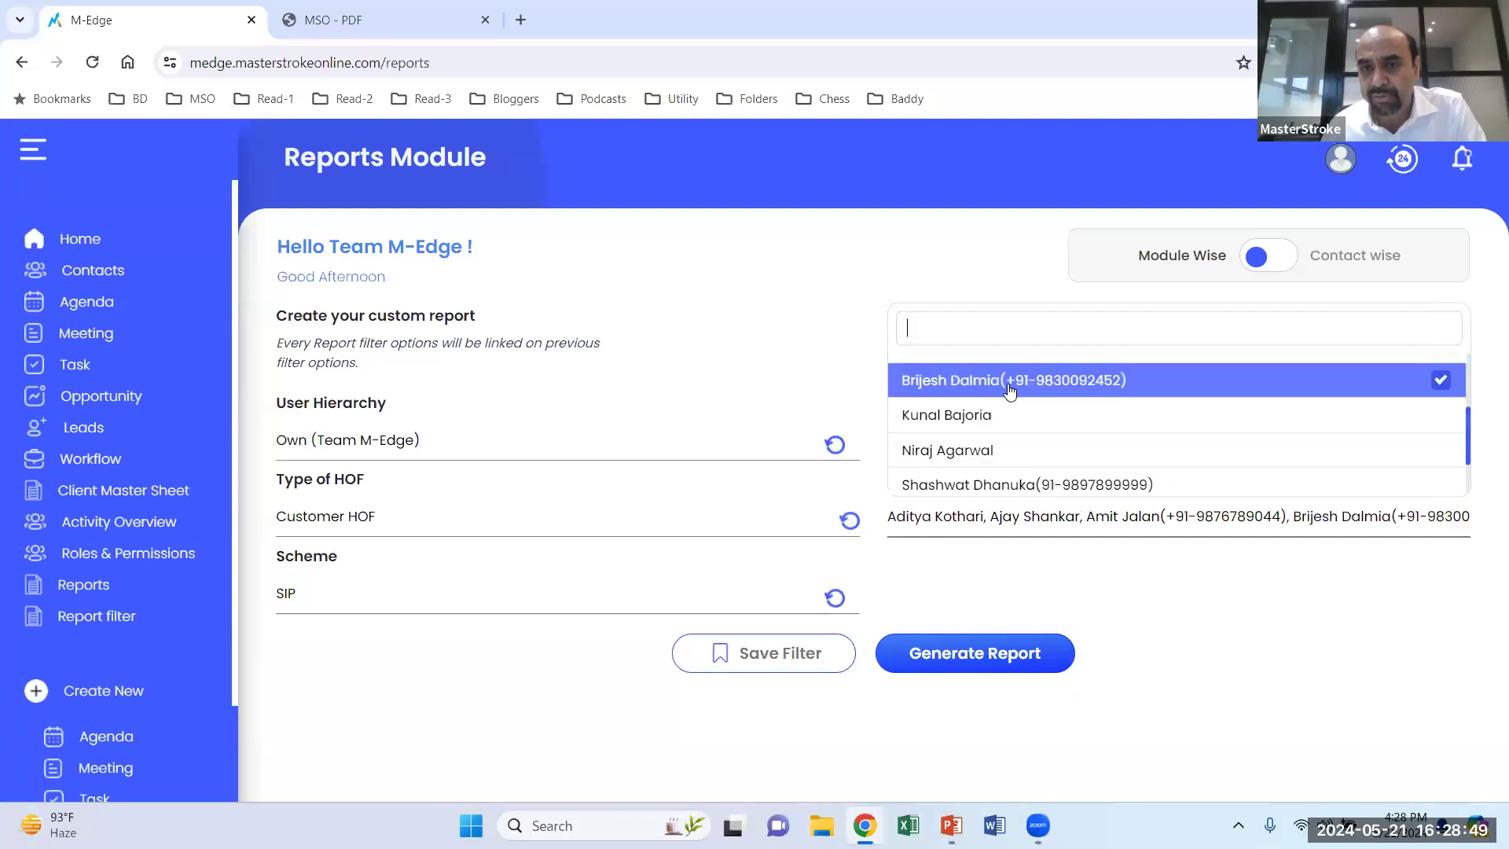
Generate the SIP investment report for the selected families and review each member's status and remarks.
{"action": "left_click", "coordinate": [942, 659]}
{"action": "scroll", "coordinate": [784, 603], "scroll_direction": "down", "scroll_amount": 1}
{"action": "scroll", "coordinate": [784, 603], "scroll_direction": "down", "scroll_amount": 5}
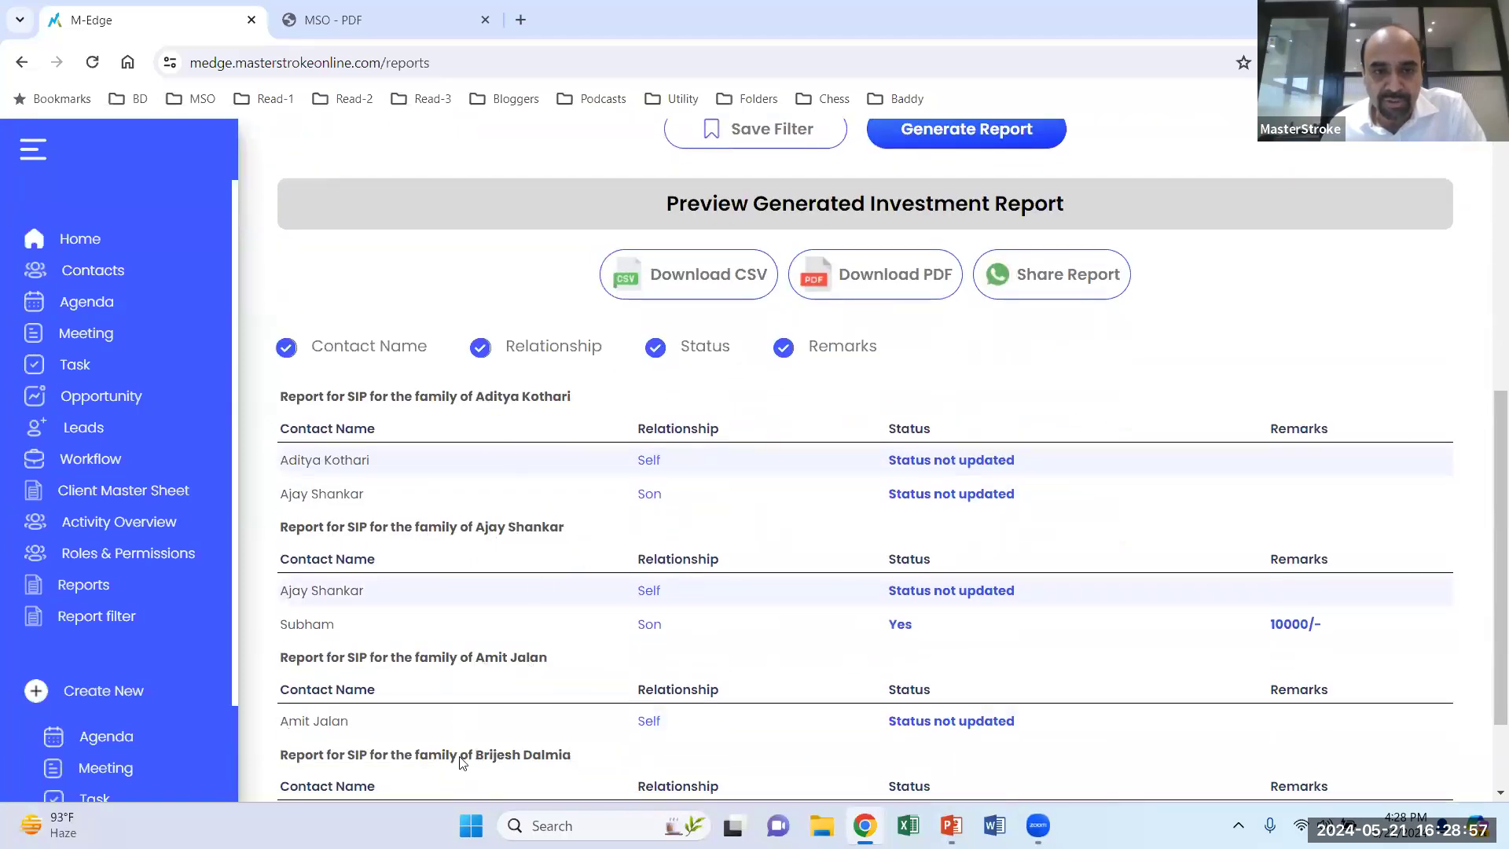
{"action": "scroll", "coordinate": [526, 506], "scroll_direction": "down", "scroll_amount": 1}
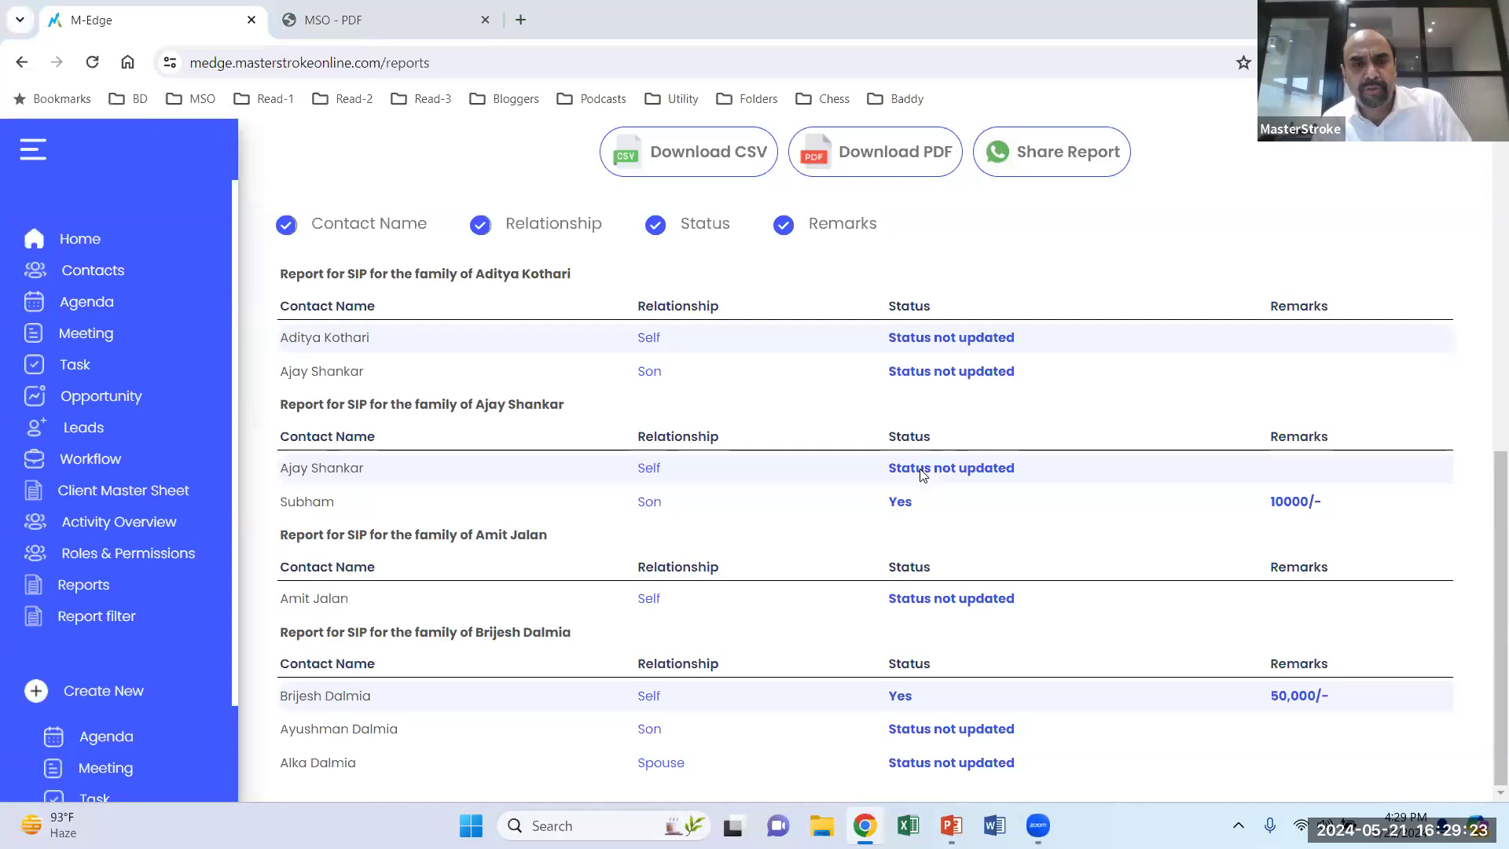
{"action": "key", "text": "alt+Tab"}
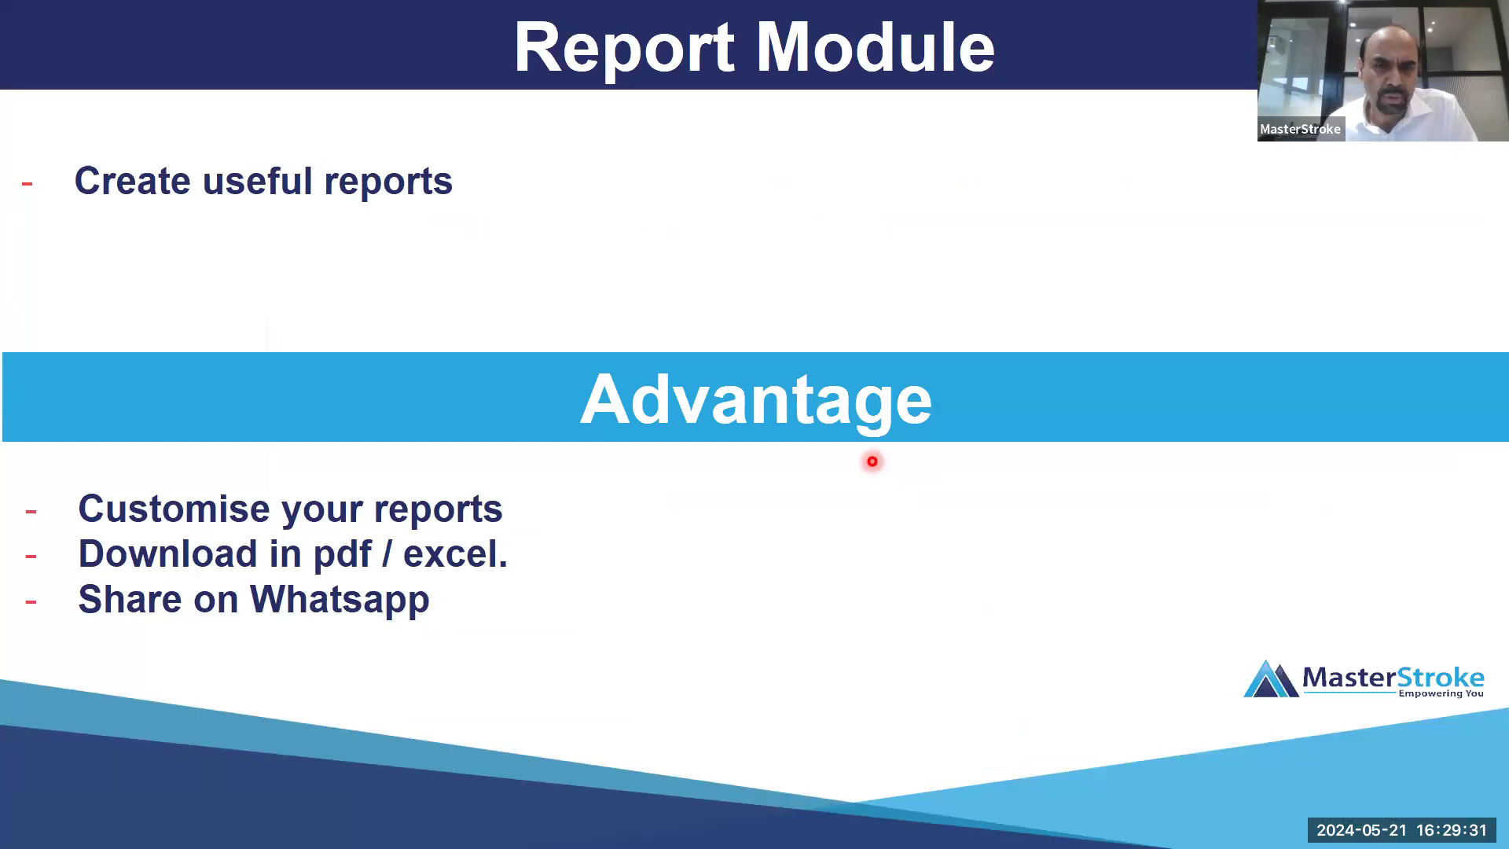
{"action": "key", "text": "Right"}
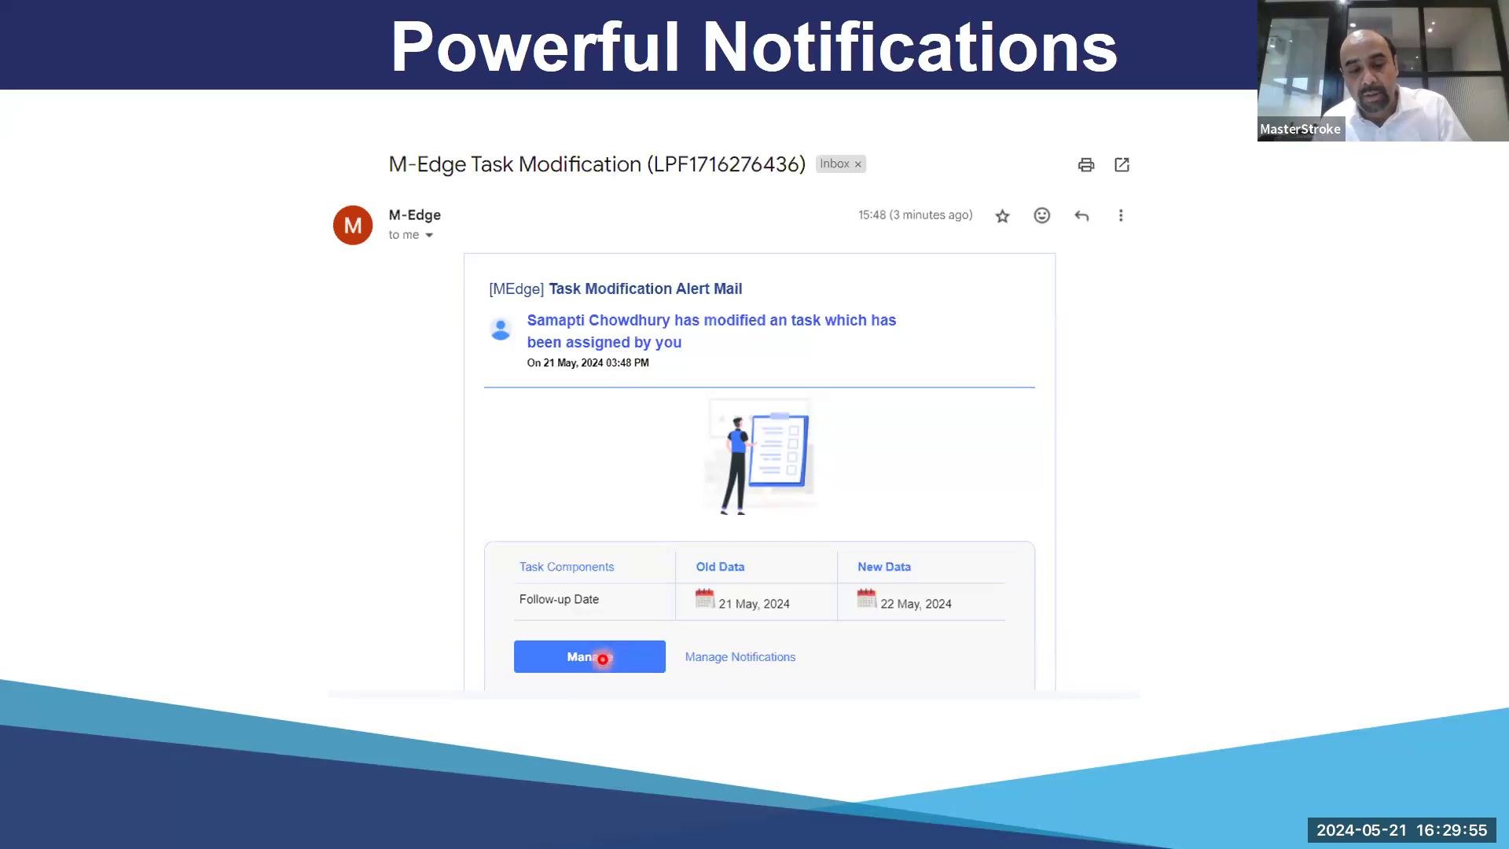
{"action": "key", "text": "Right"}
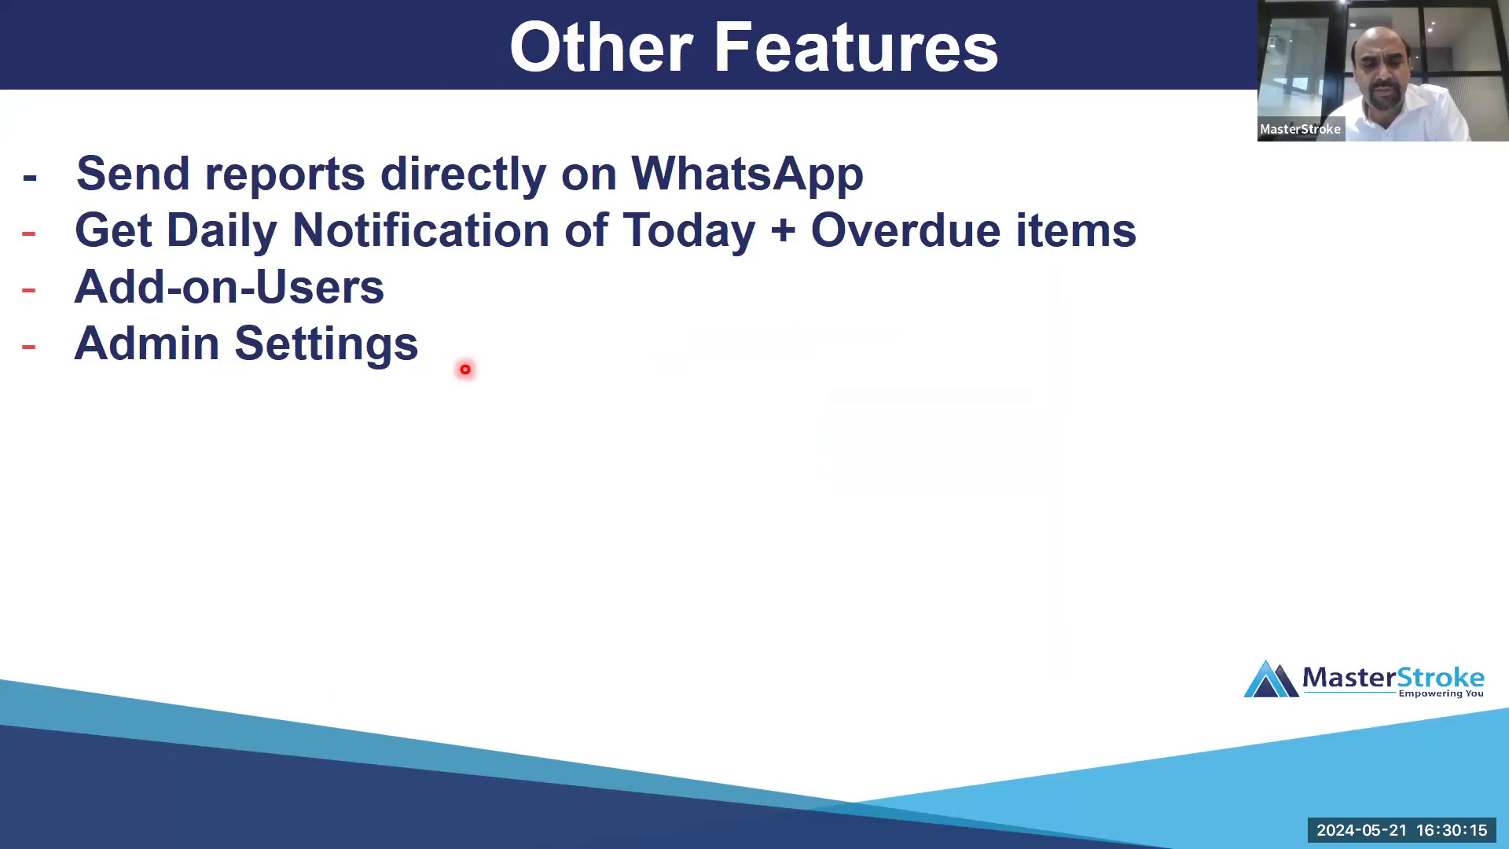
{"action": "key", "text": "Right"}
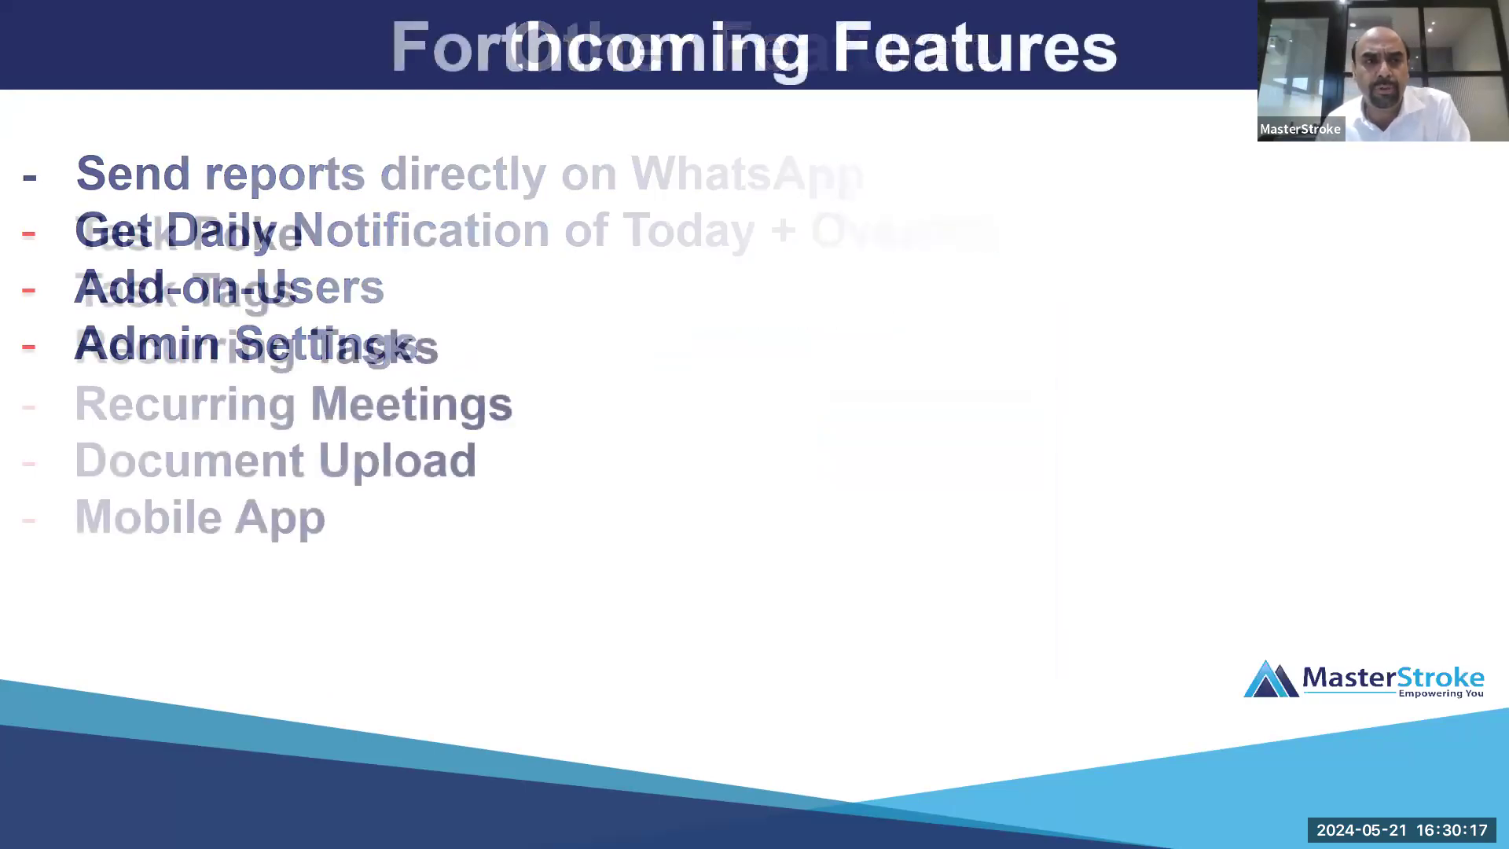